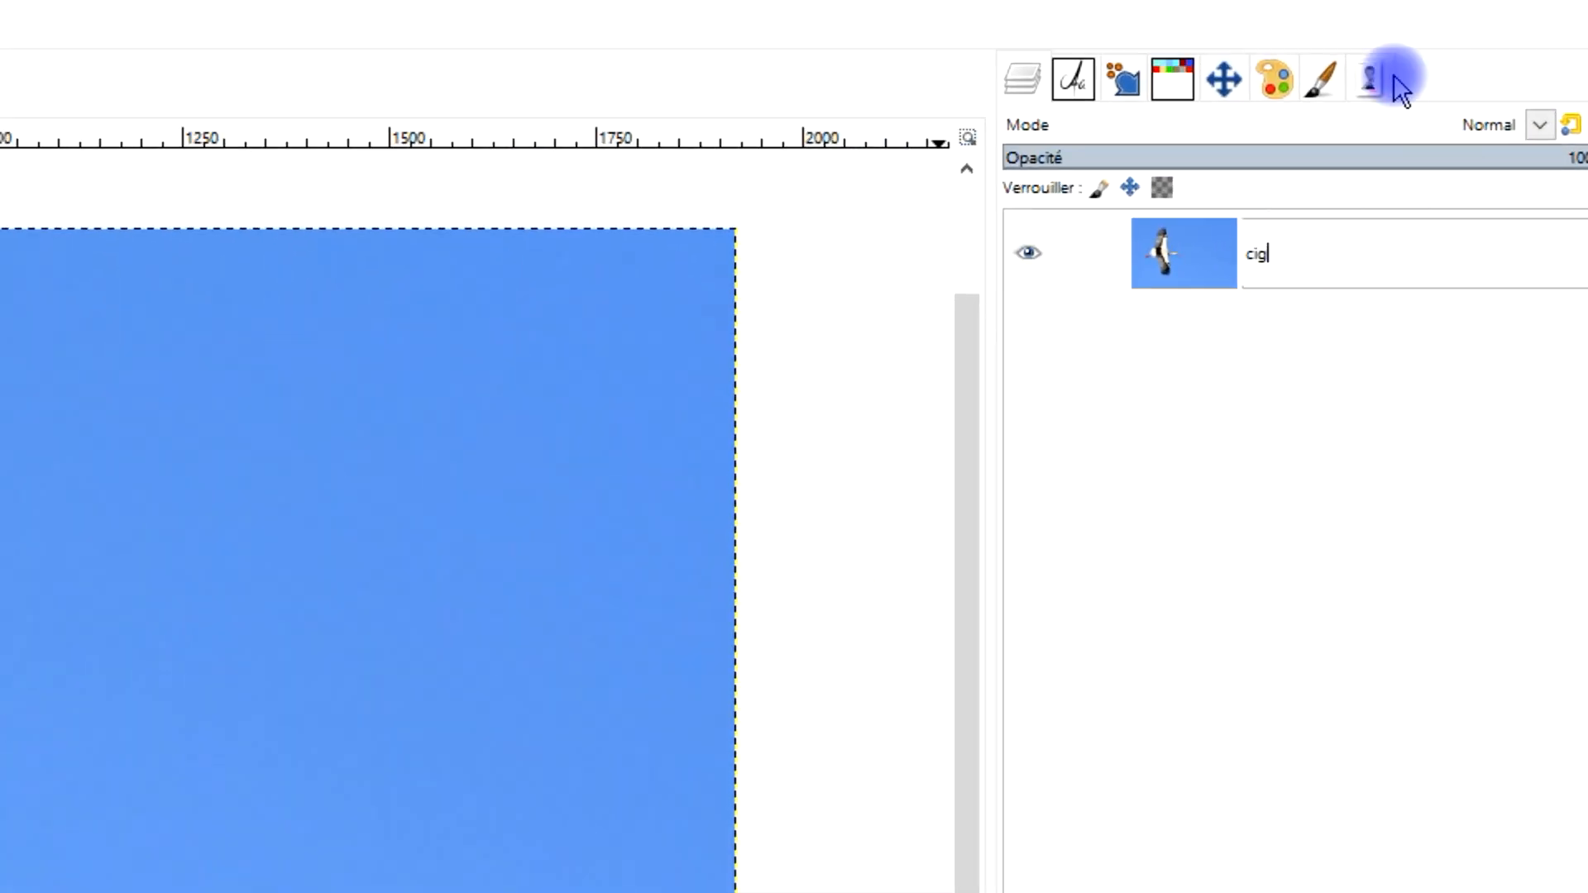
Name the image layer "cigogne" and bring up the paths list, checking the dockable tabs that can be added
{"action": "key", "text": "Return"}
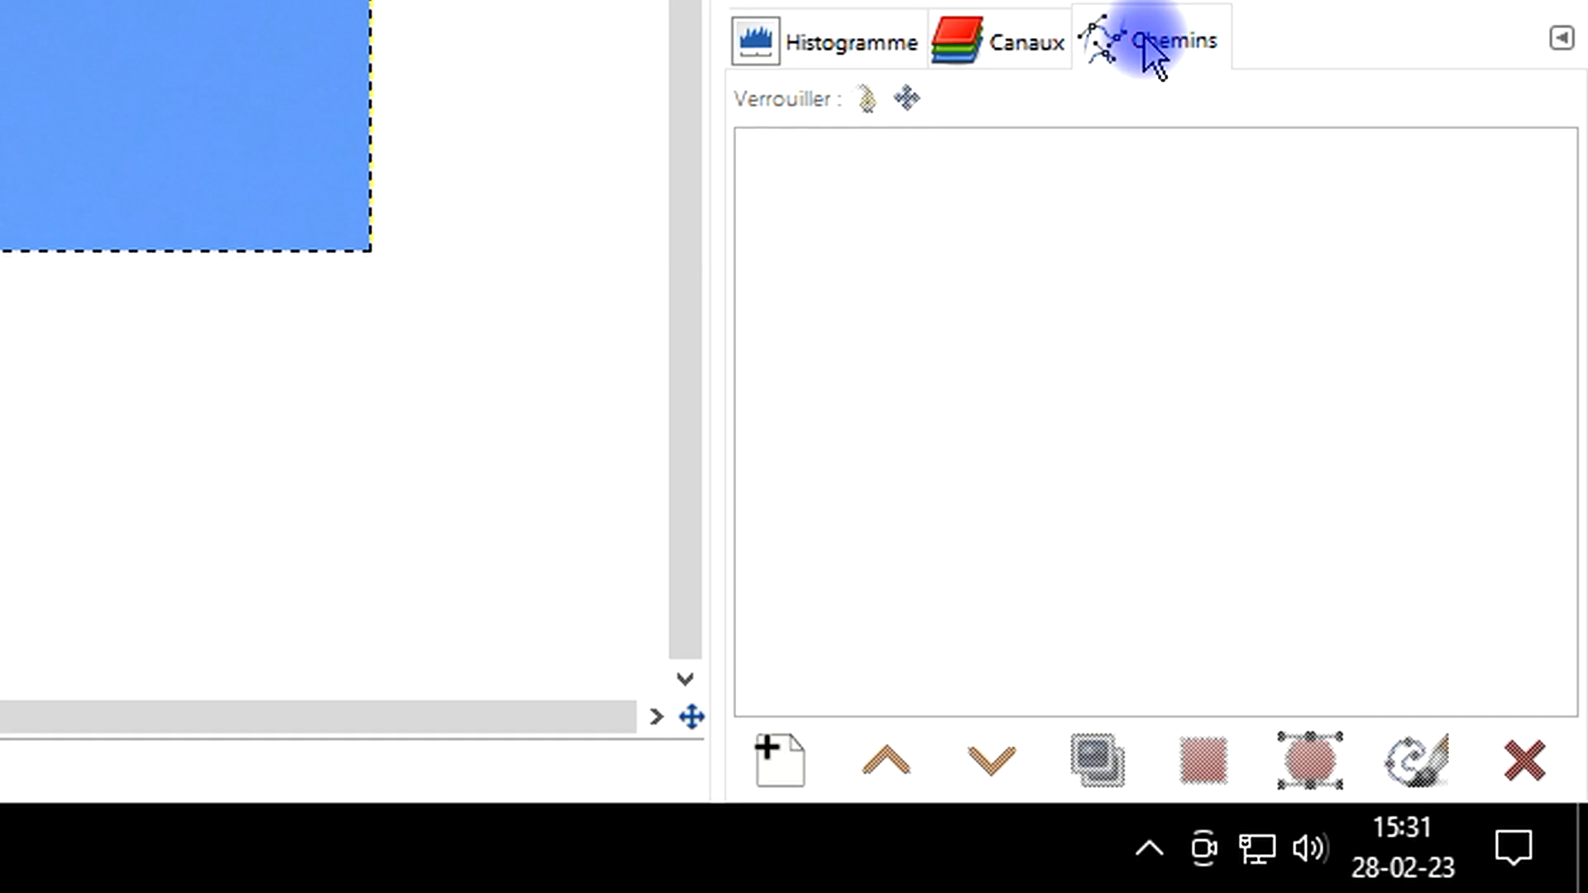
{"action": "left_click", "coordinate": [1428, 583]}
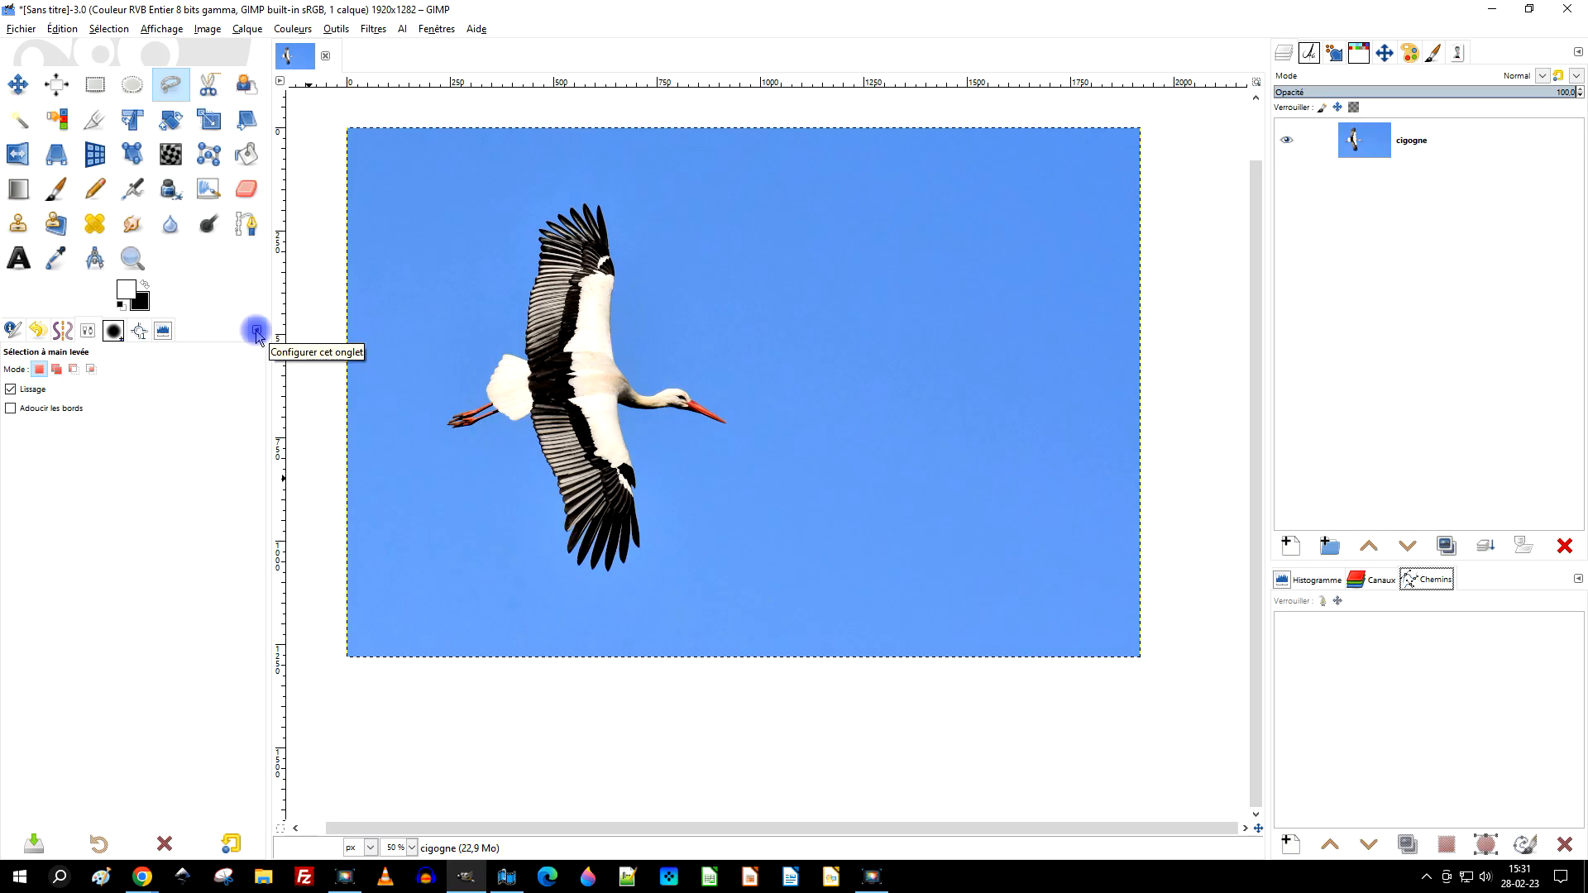
{"action": "left_click", "coordinate": [257, 331]}
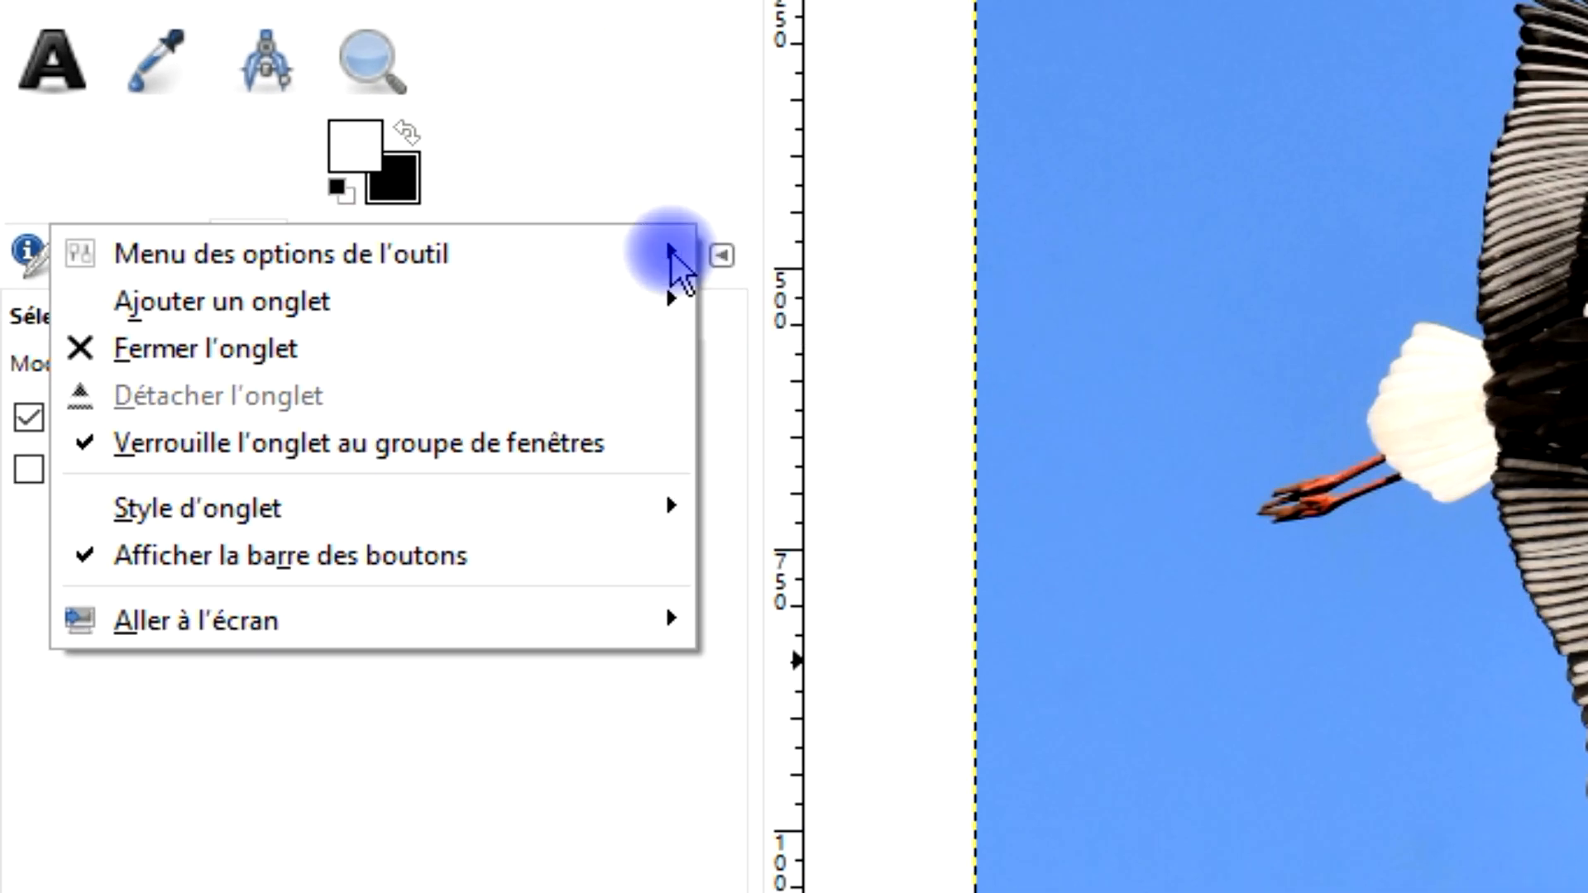
{"action": "mouse_move", "coordinate": [455, 315]}
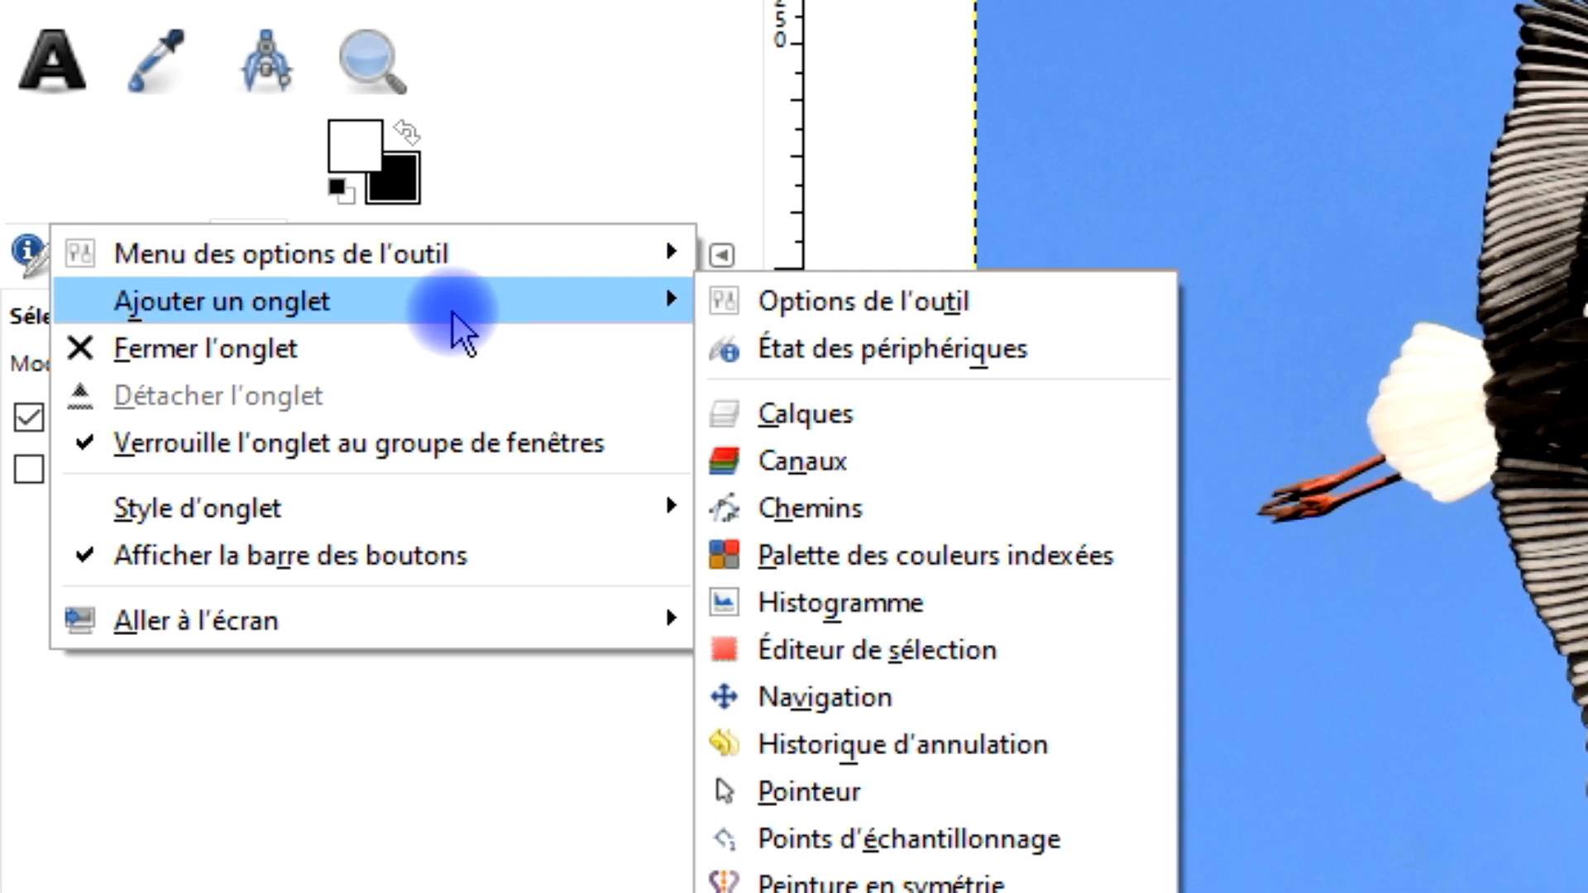
{"action": "left_click", "coordinate": [862, 517]}
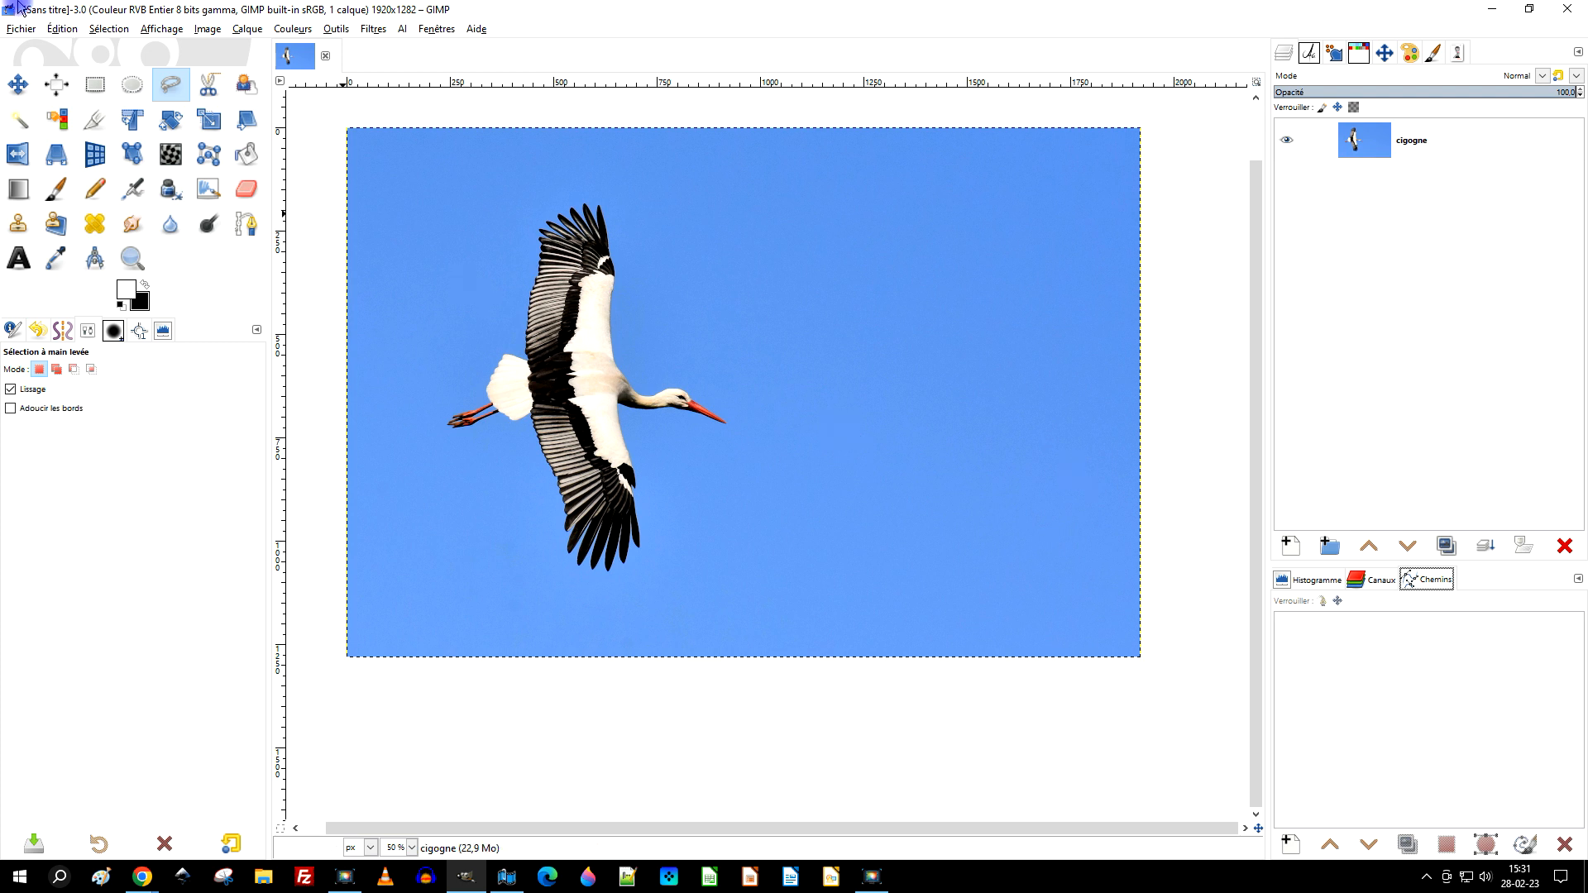
Display the image grid and set its horizontal and vertical spacing to 137 pixels
{"action": "left_click", "coordinate": [144, 29]}
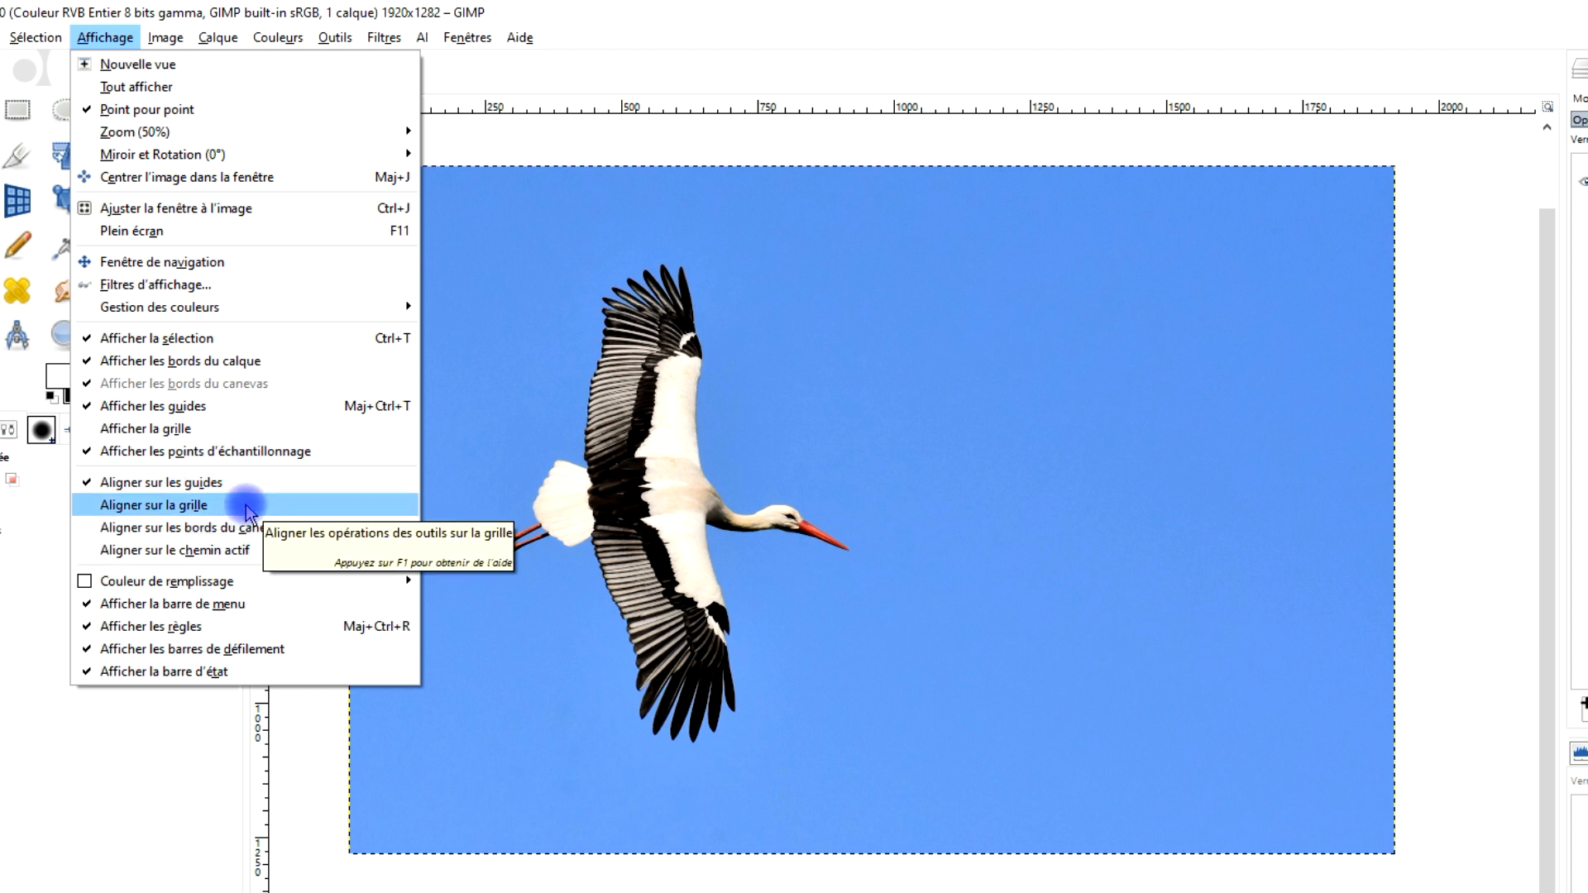
{"action": "left_click", "coordinate": [231, 436]}
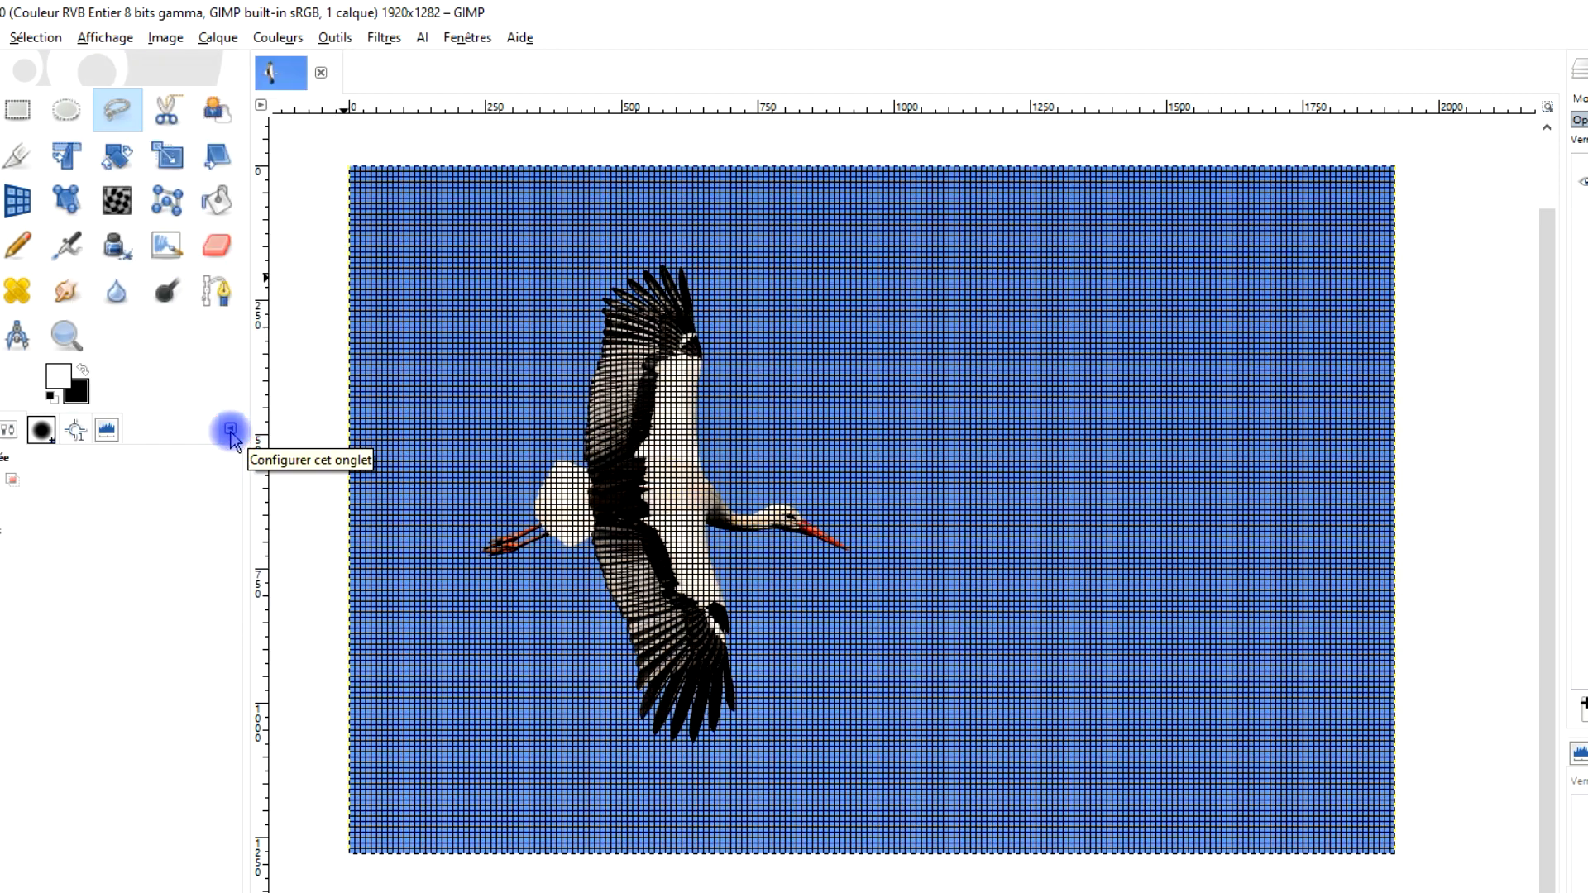
{"action": "left_click", "coordinate": [170, 38]}
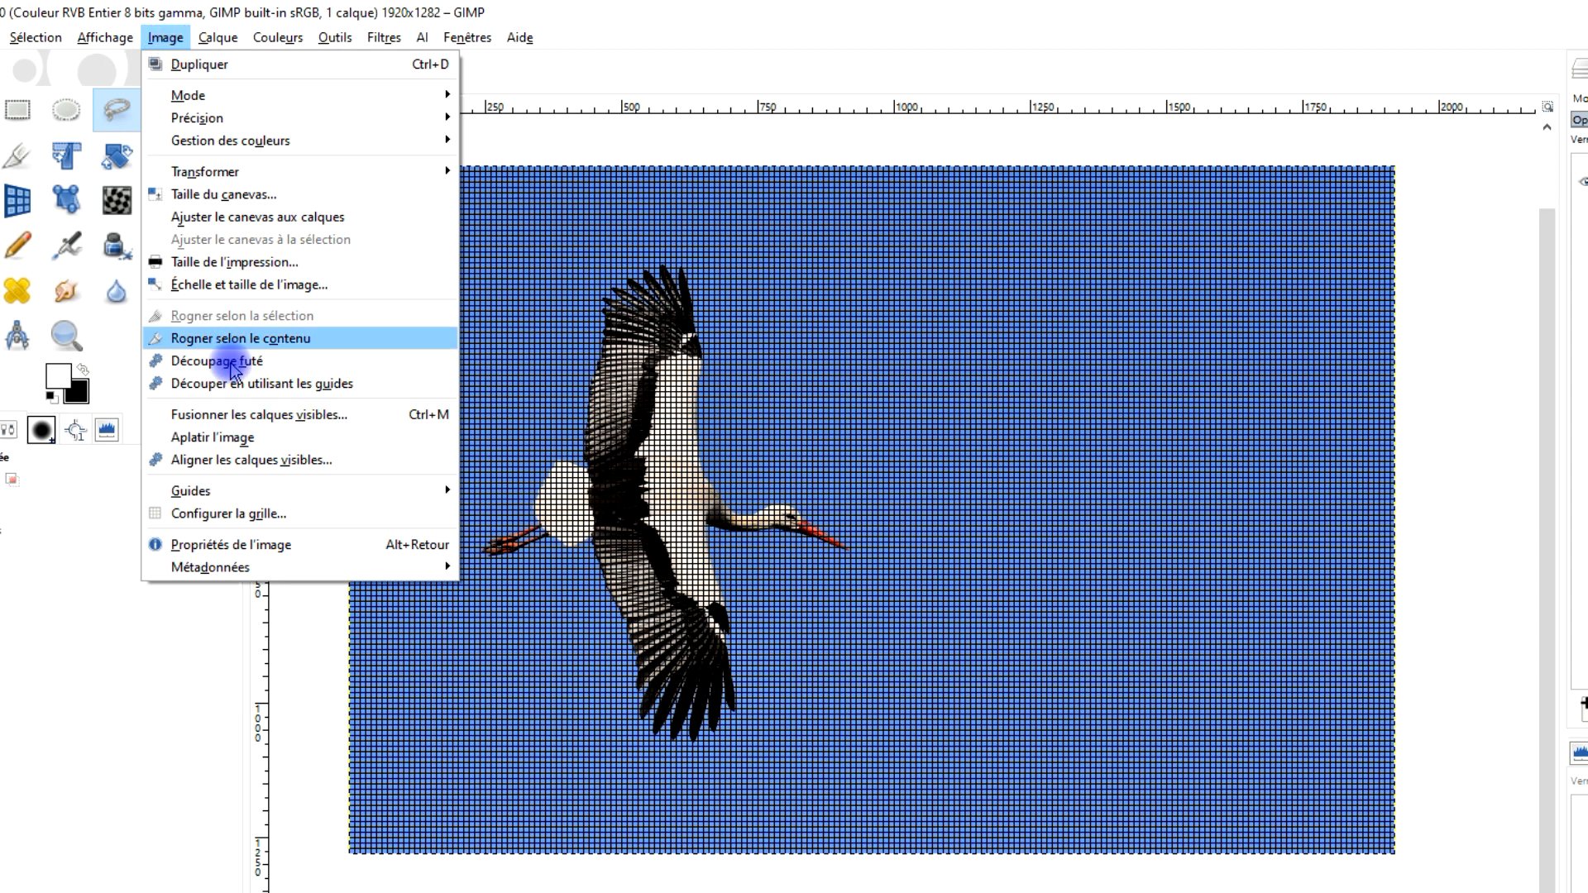
{"action": "left_click", "coordinate": [235, 512]}
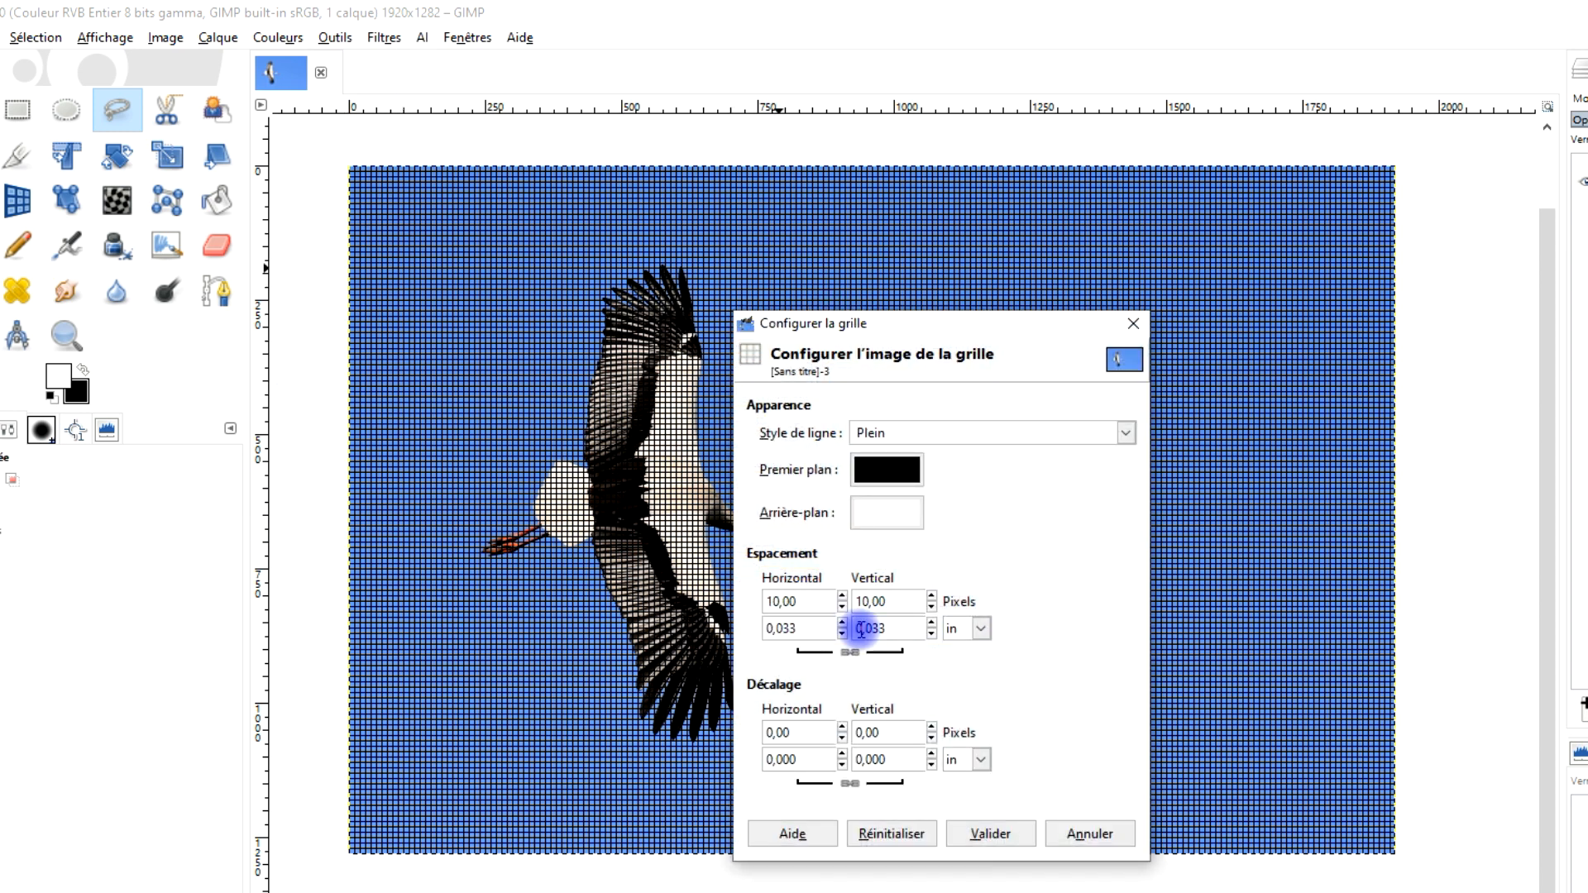
{"action": "left_click_drag", "start_coordinate": [842, 599], "coordinate": [842, 601]}
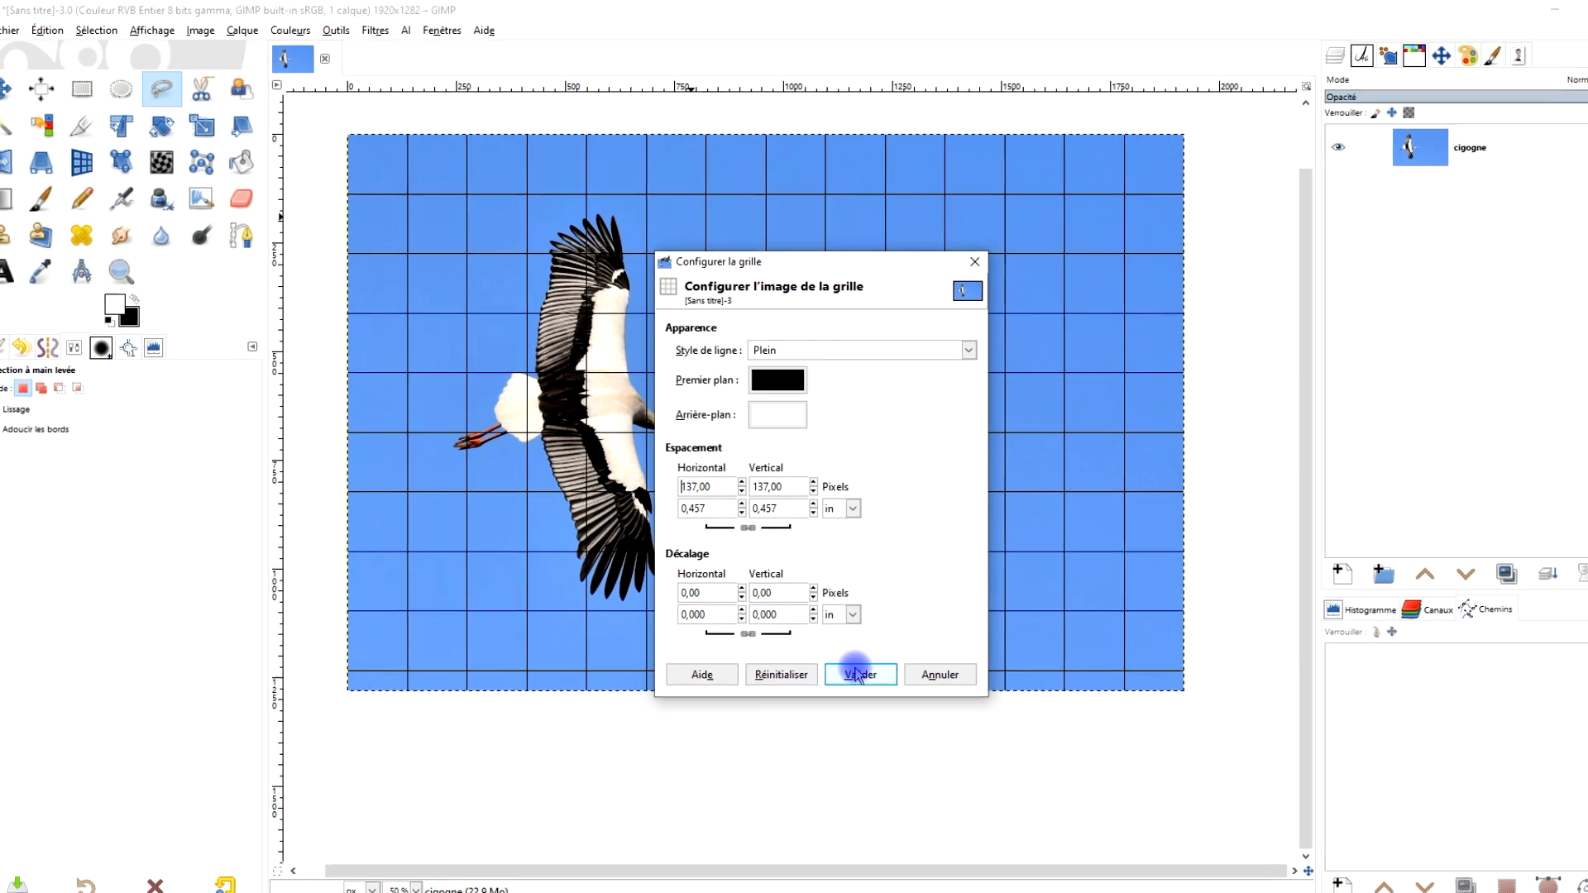
{"action": "left_click", "coordinate": [857, 675]}
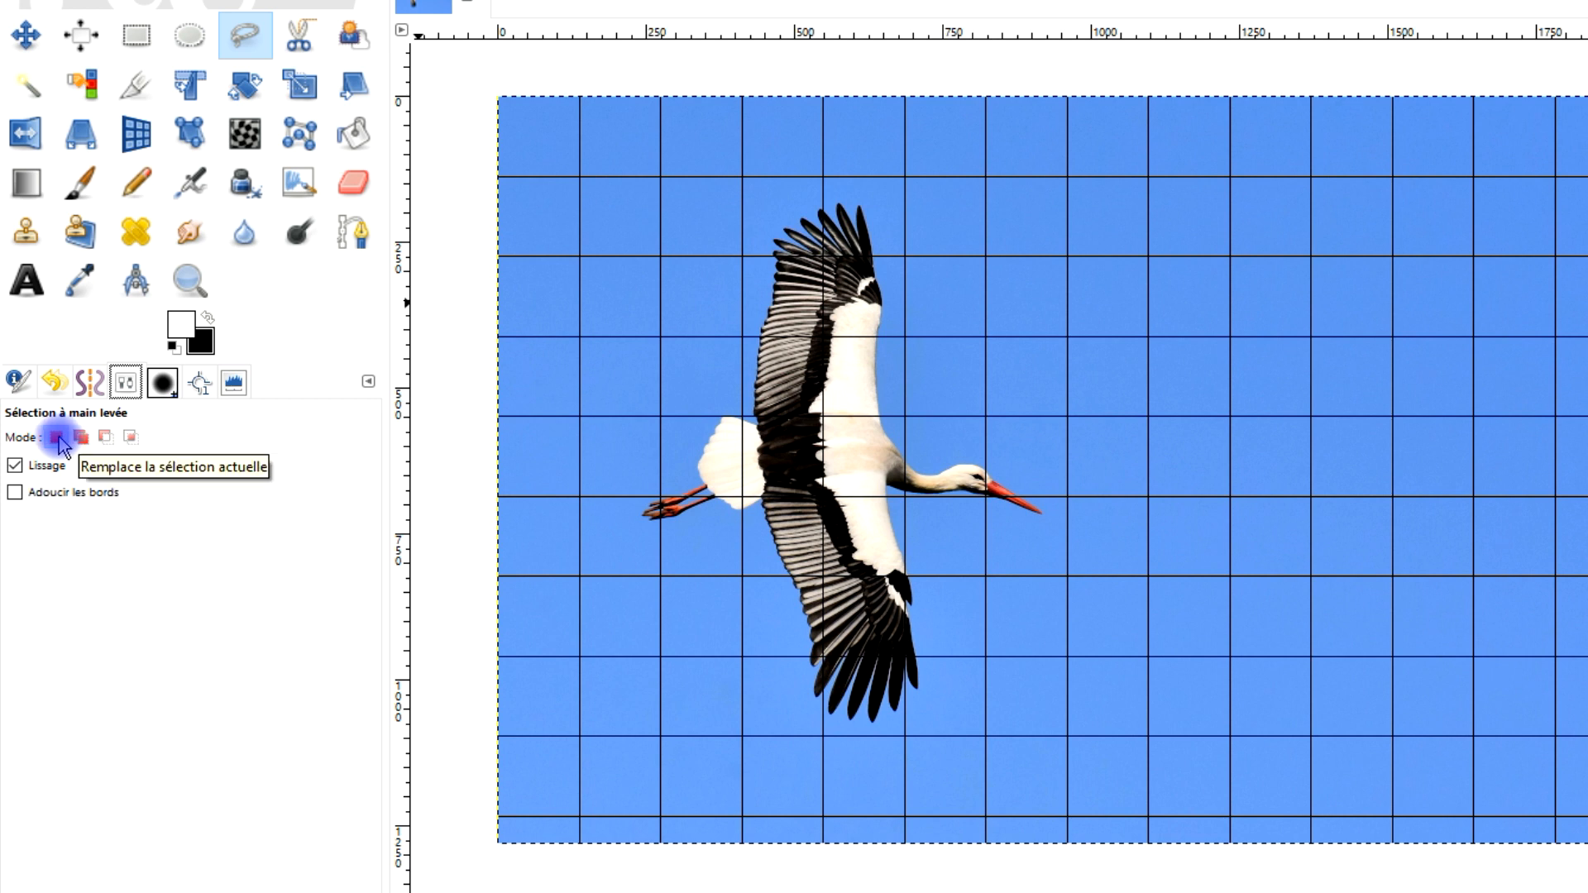
Draw a diamond-shaped free selection beside the stork, four grid cells wide and six high, with its corners on grid intersections
{"action": "left_click", "coordinate": [1393, 256]}
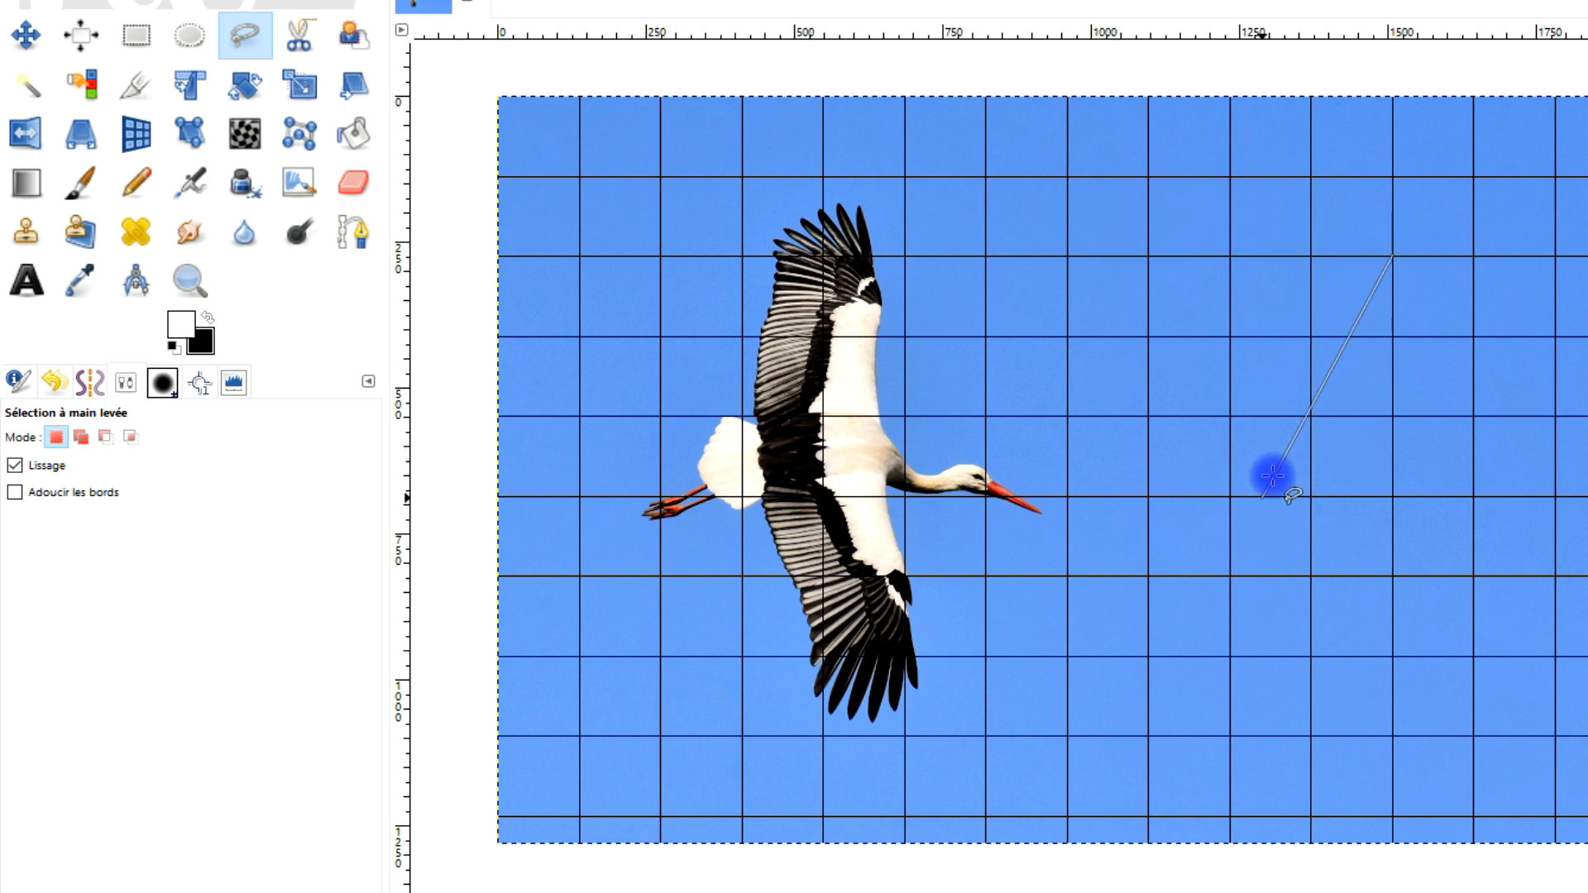
{"action": "left_click", "coordinate": [1229, 495]}
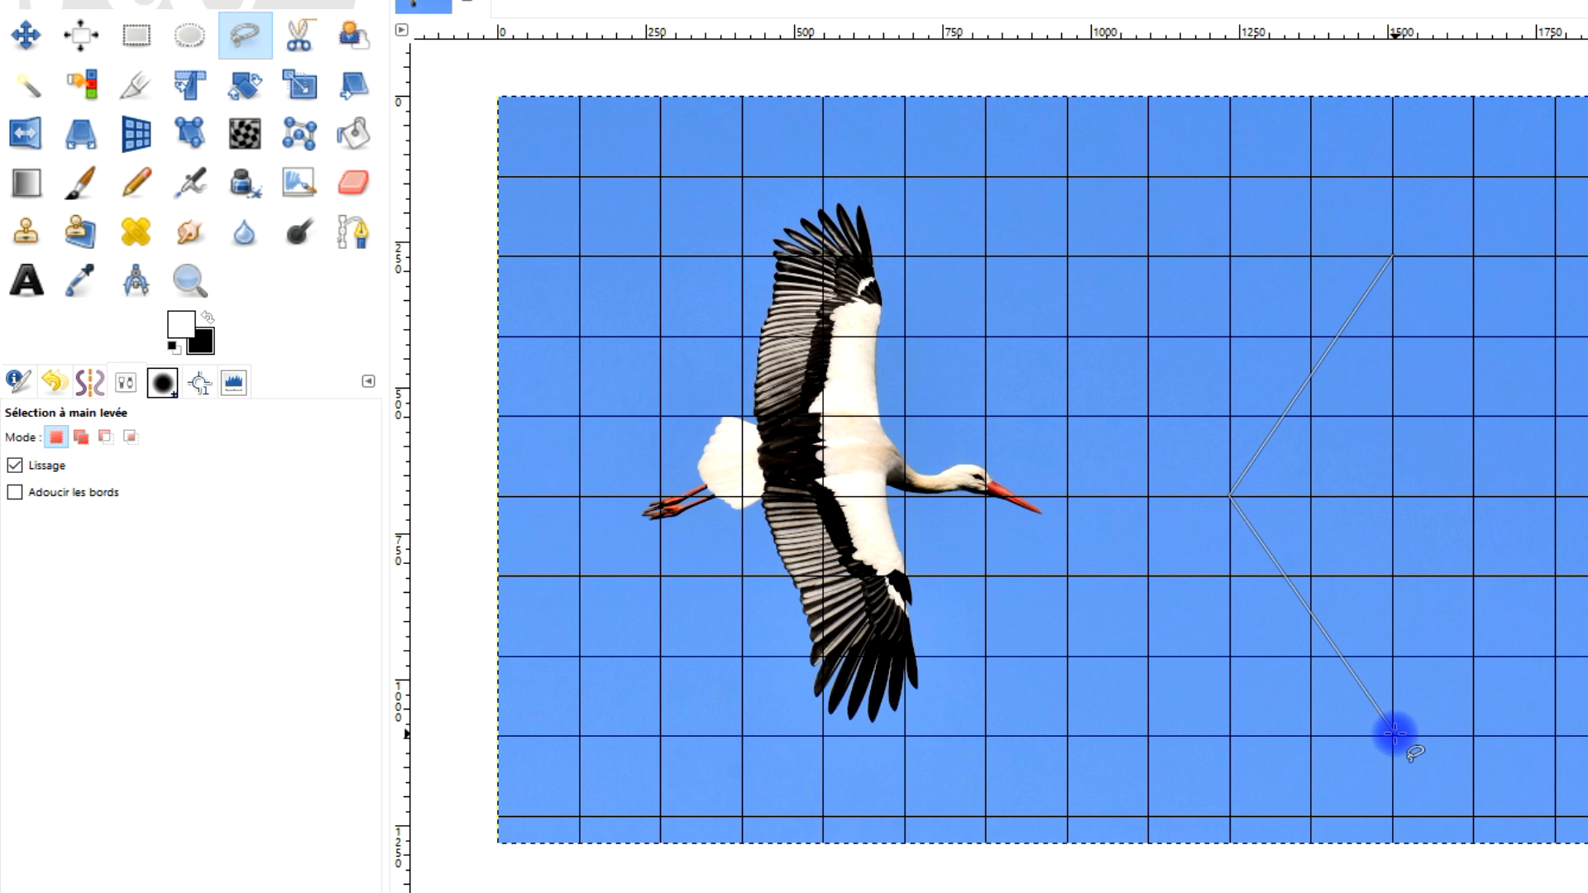
{"action": "left_click", "coordinate": [1393, 734]}
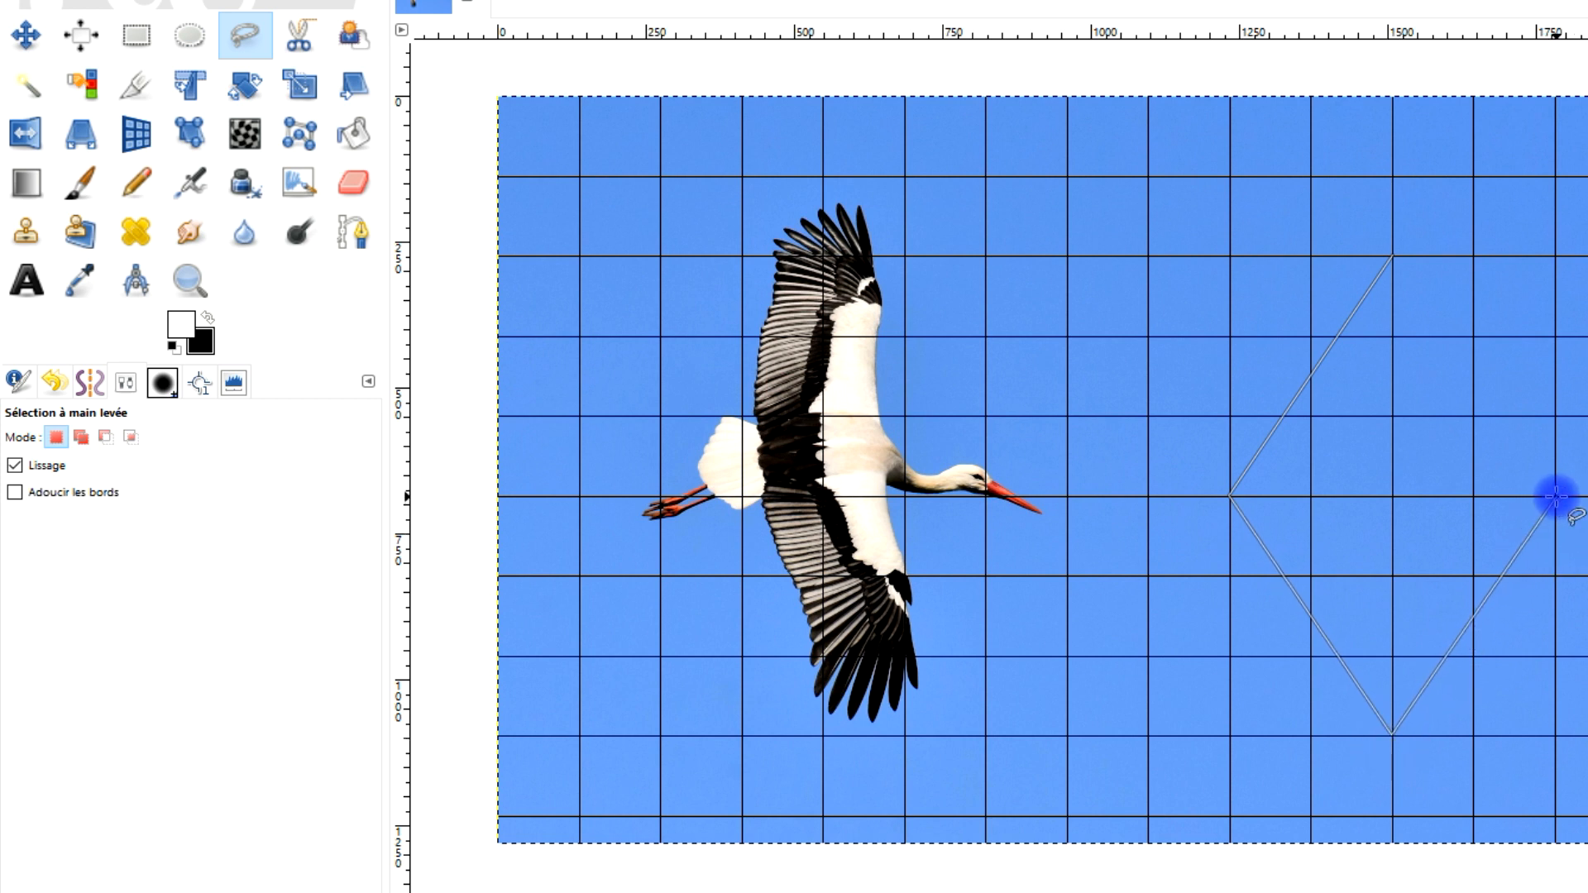
{"action": "left_click", "coordinate": [1557, 496]}
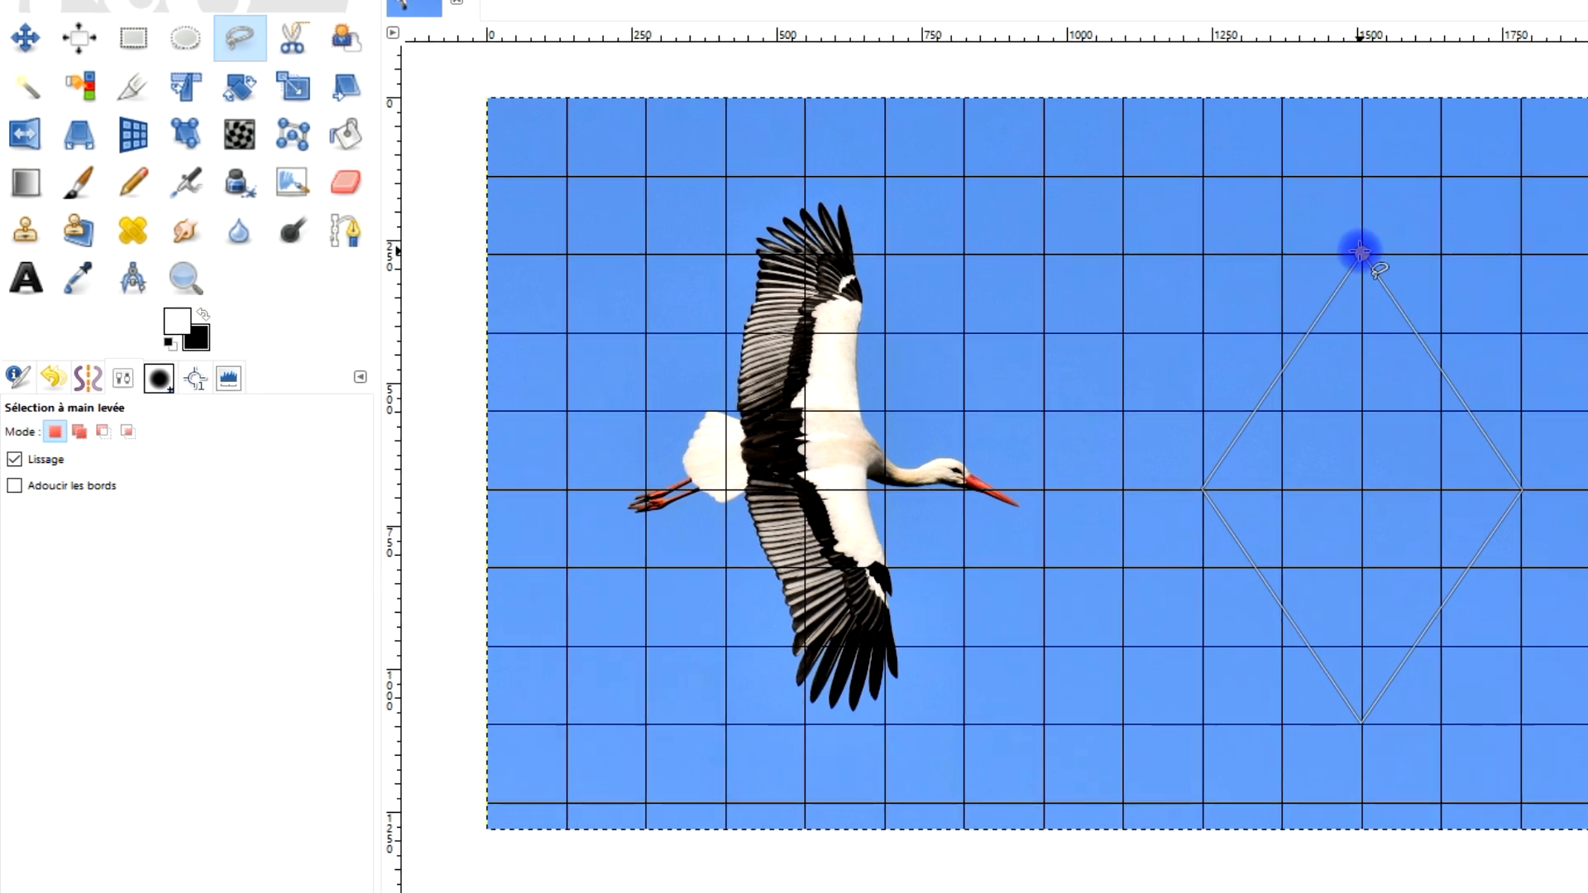
{"action": "left_click", "coordinate": [1165, 246]}
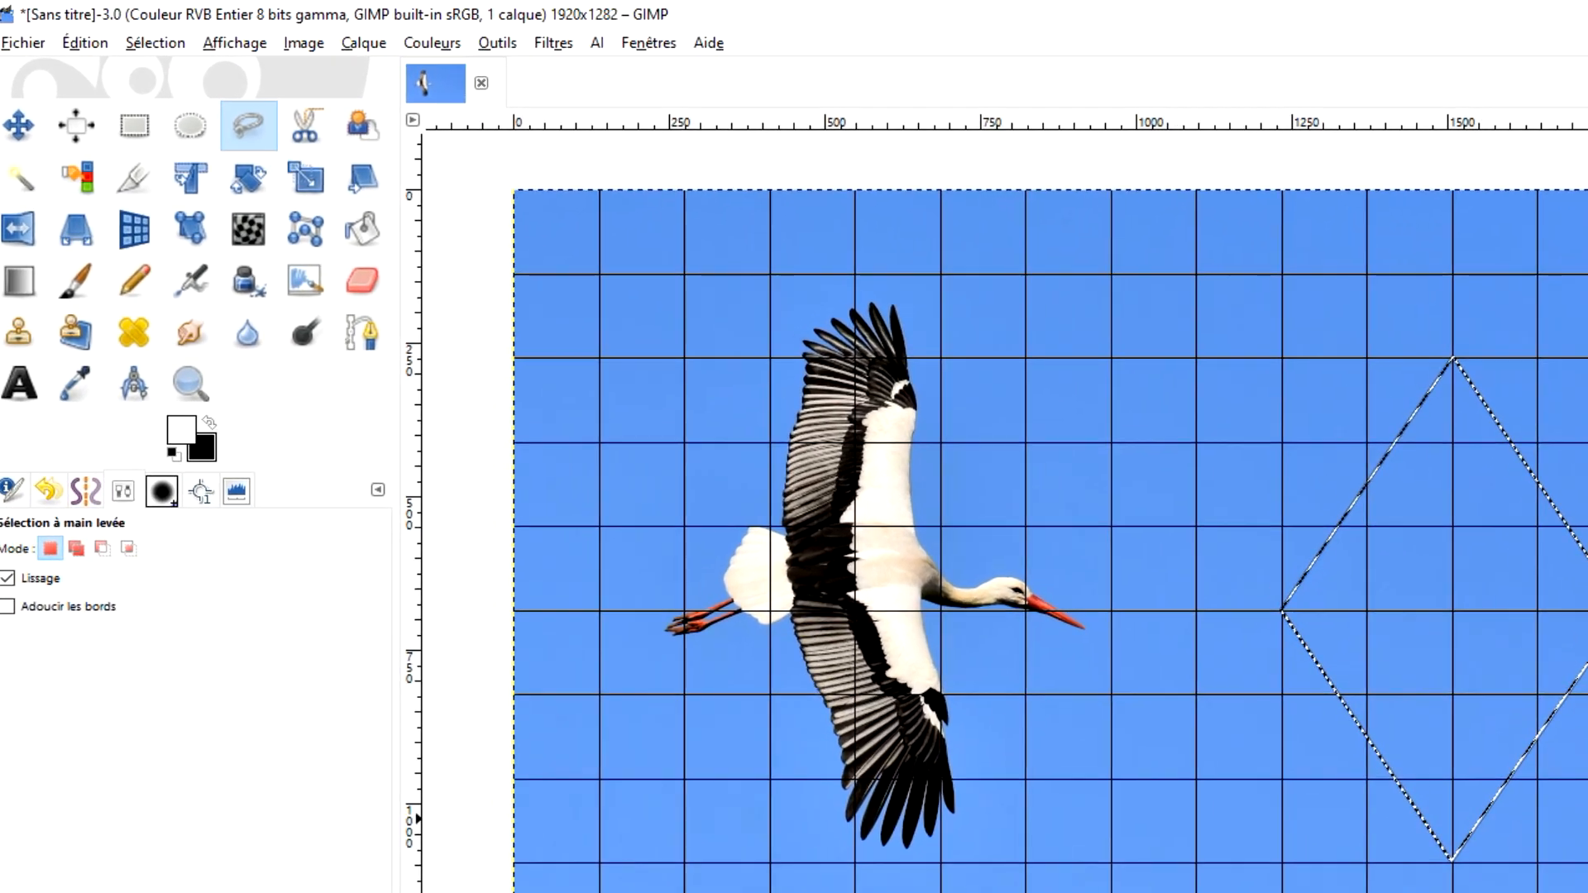
Convert the diamond selection to a path and show that path in place of the selection
{"action": "left_click", "coordinate": [152, 46]}
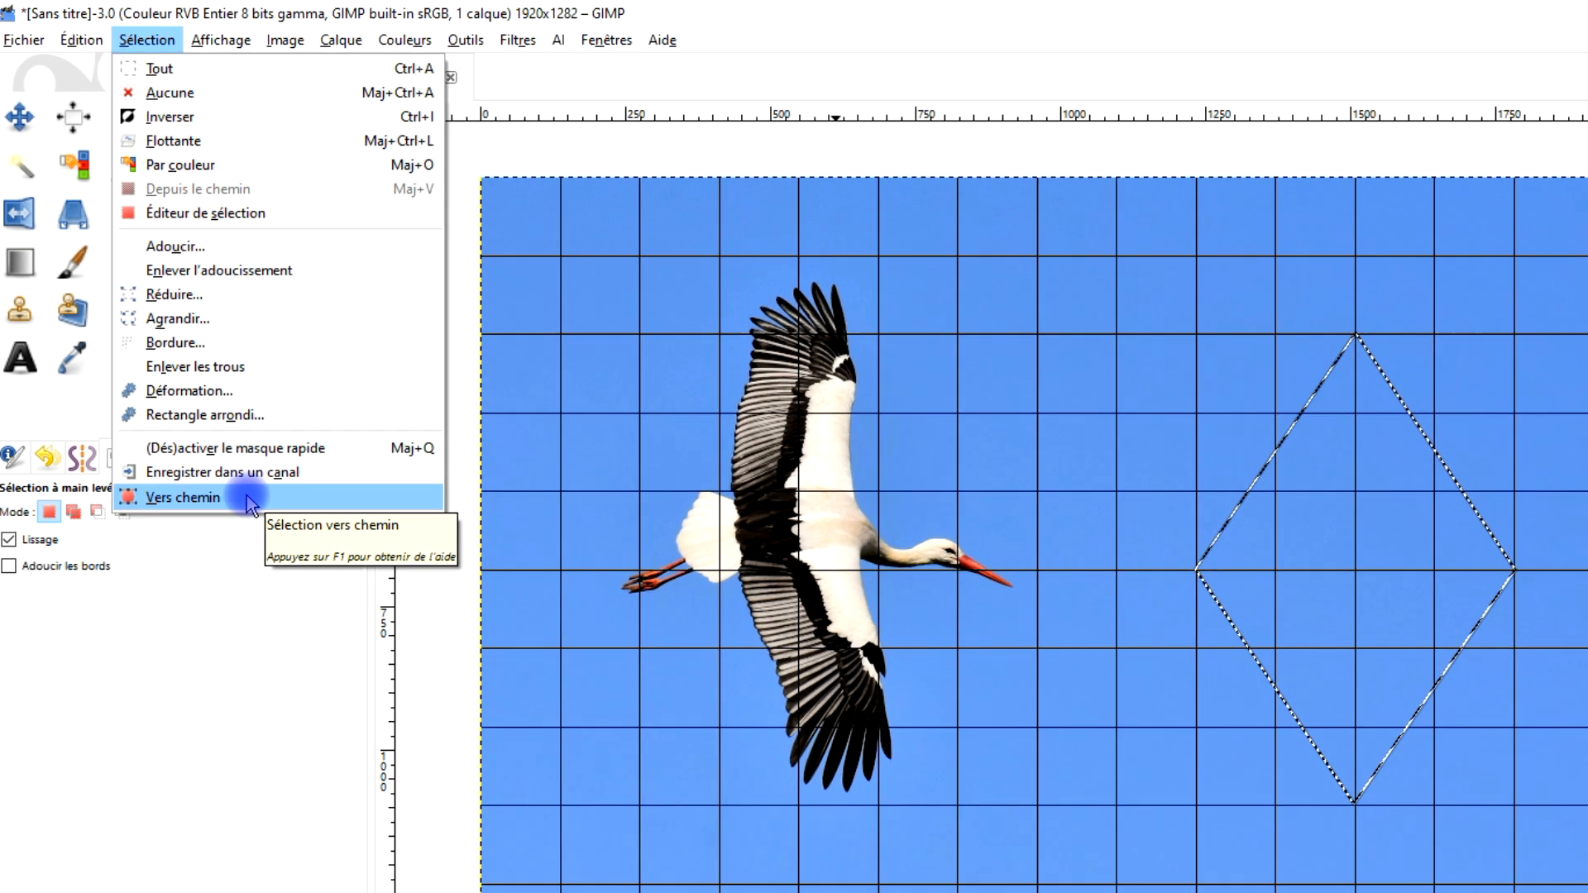
{"action": "left_click", "coordinate": [265, 536]}
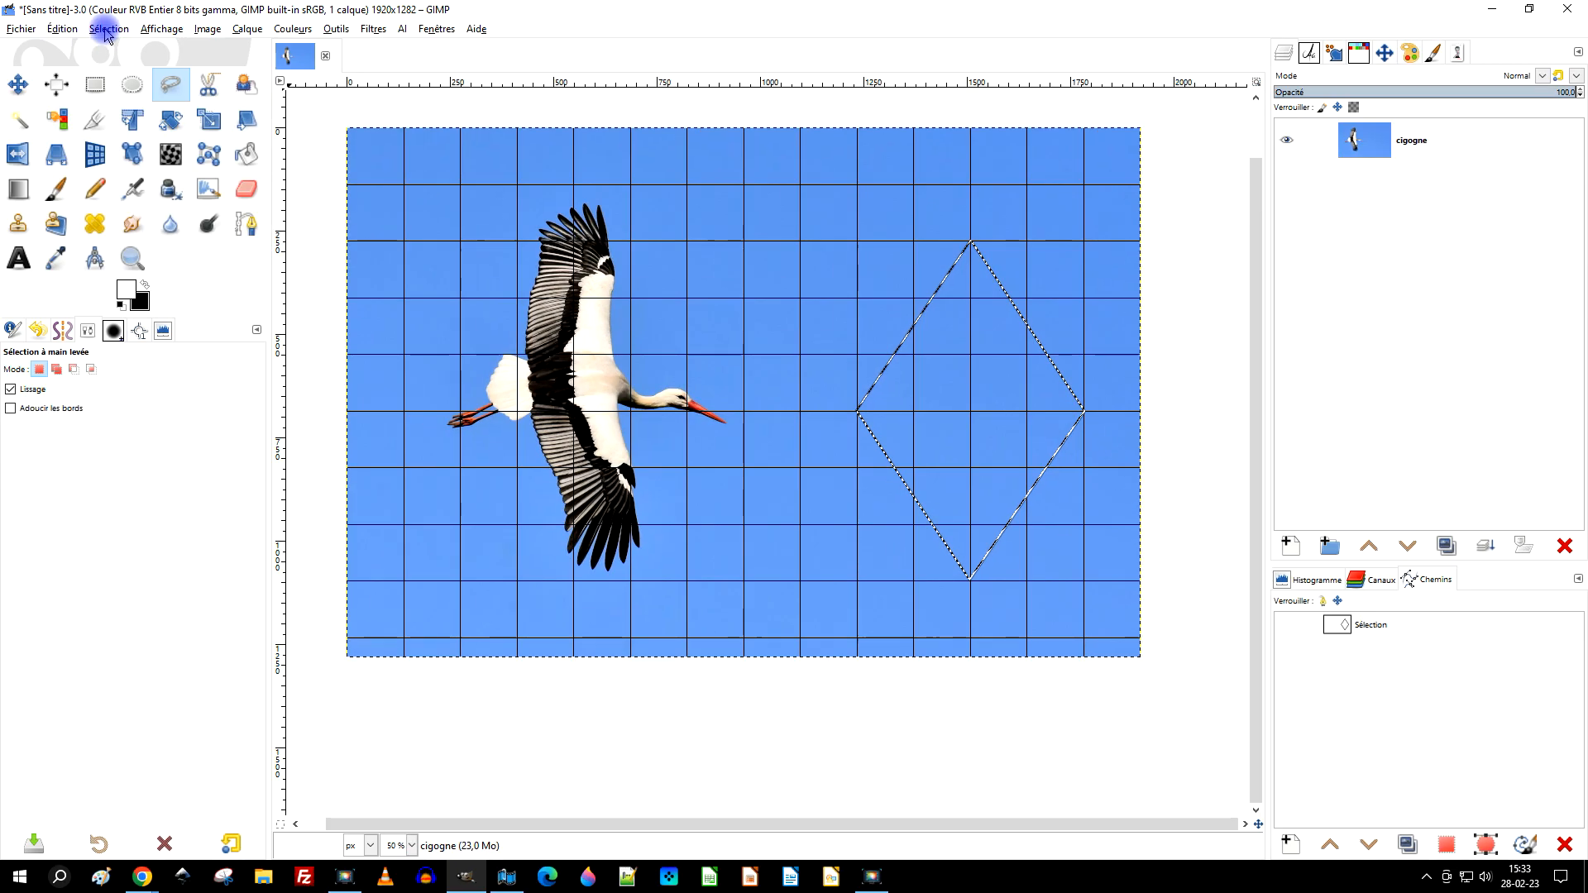
{"action": "left_click", "coordinate": [108, 28]}
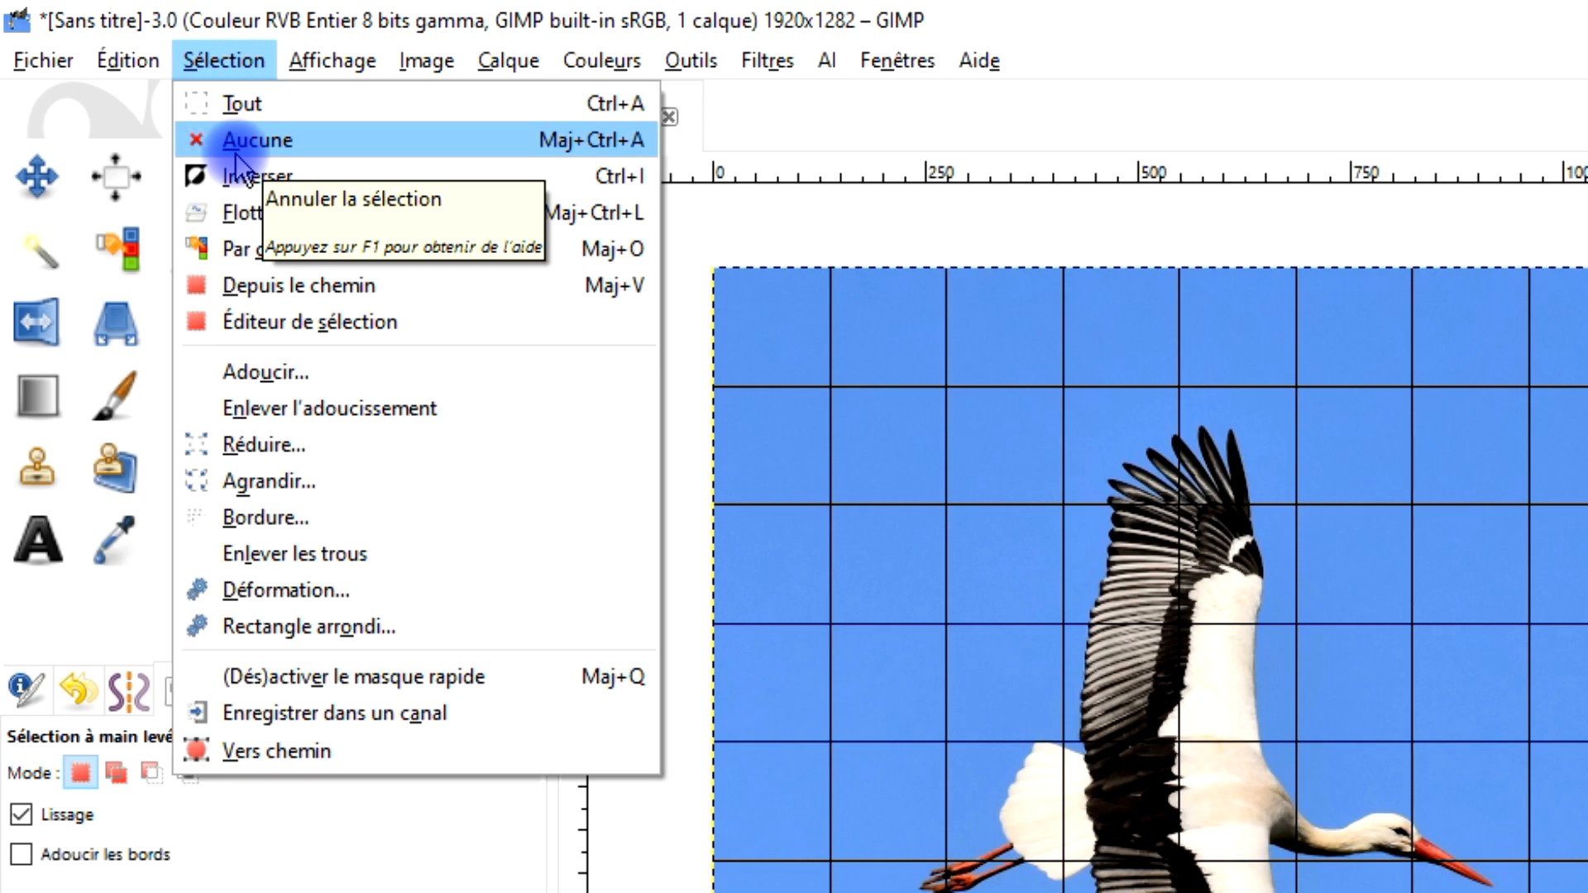
{"action": "left_click", "coordinate": [120, 72]}
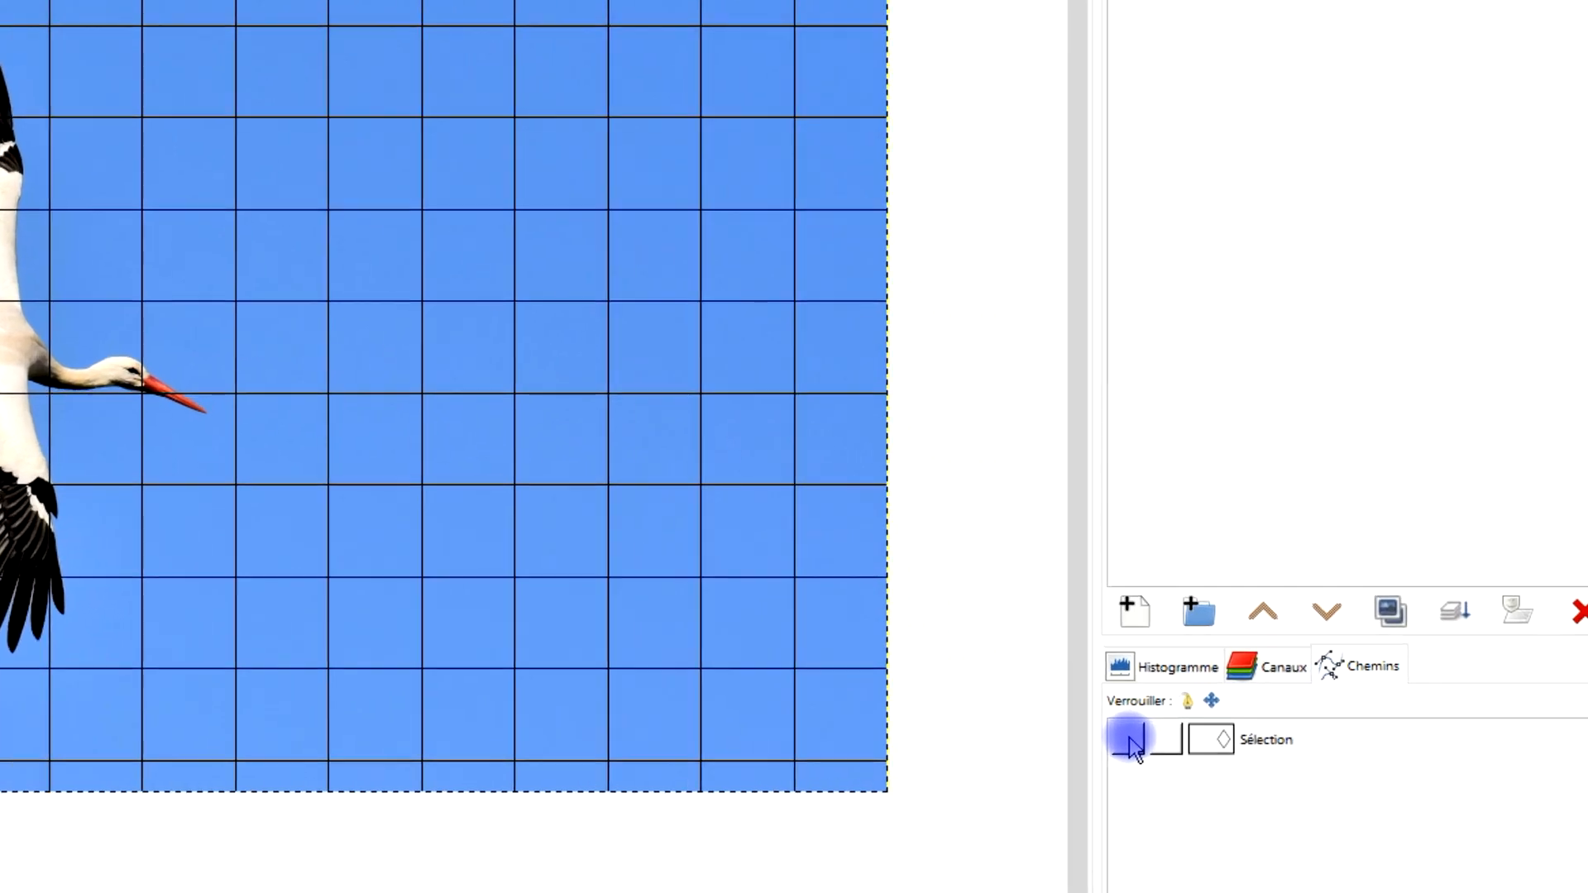
{"action": "left_click", "coordinate": [1127, 741]}
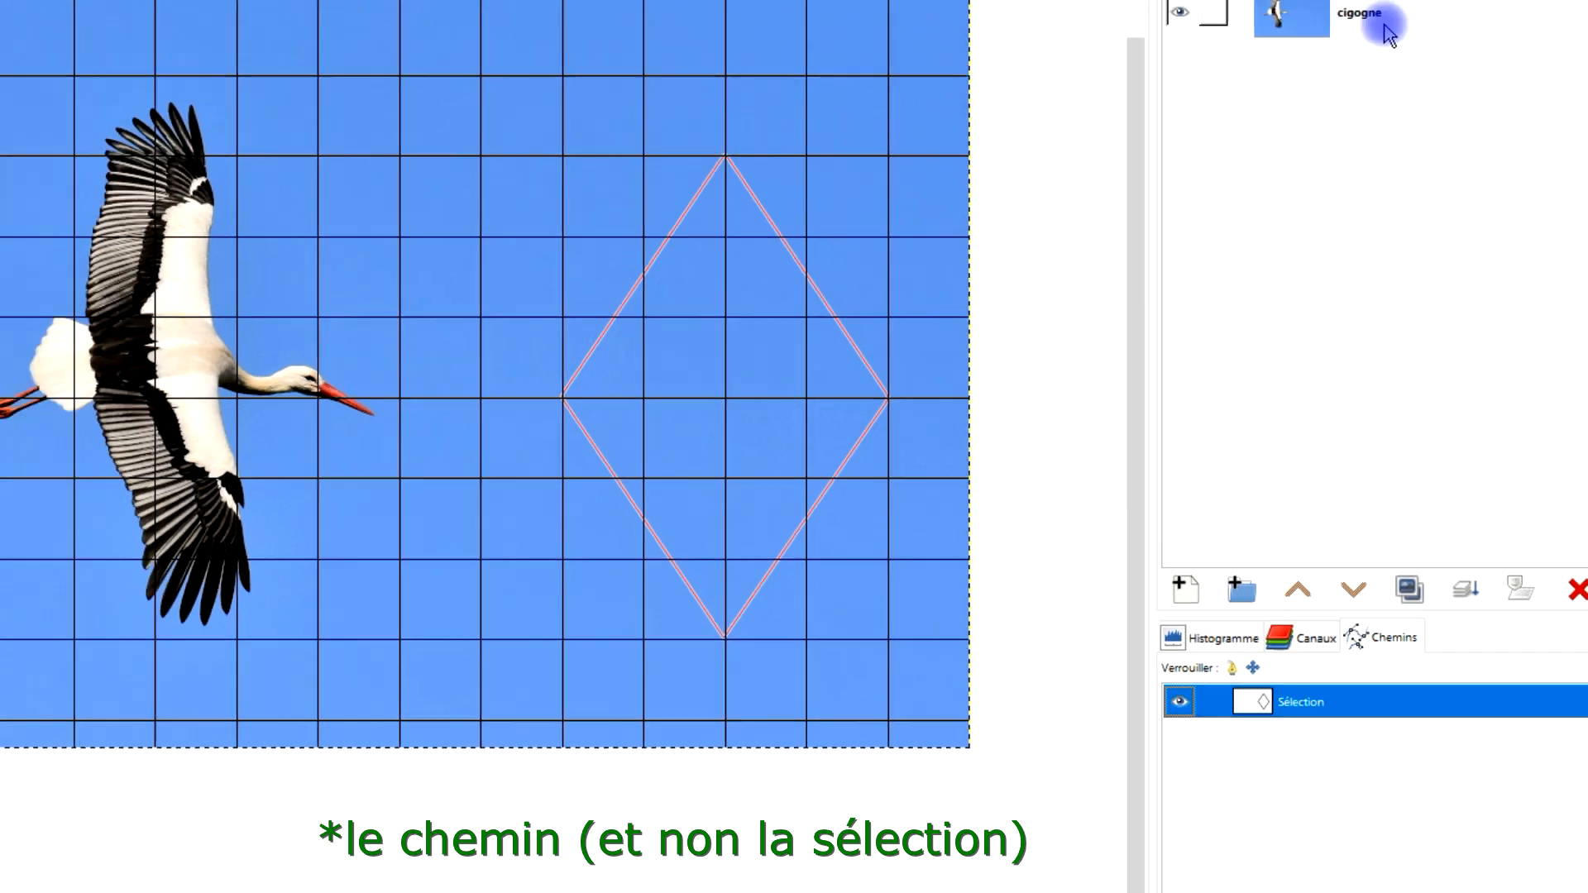
With the cigogne layer active, set up the Text tool with the ElegantDragon font, 120 px size and 0.0 letter spacing
{"action": "left_click", "coordinate": [1384, 23]}
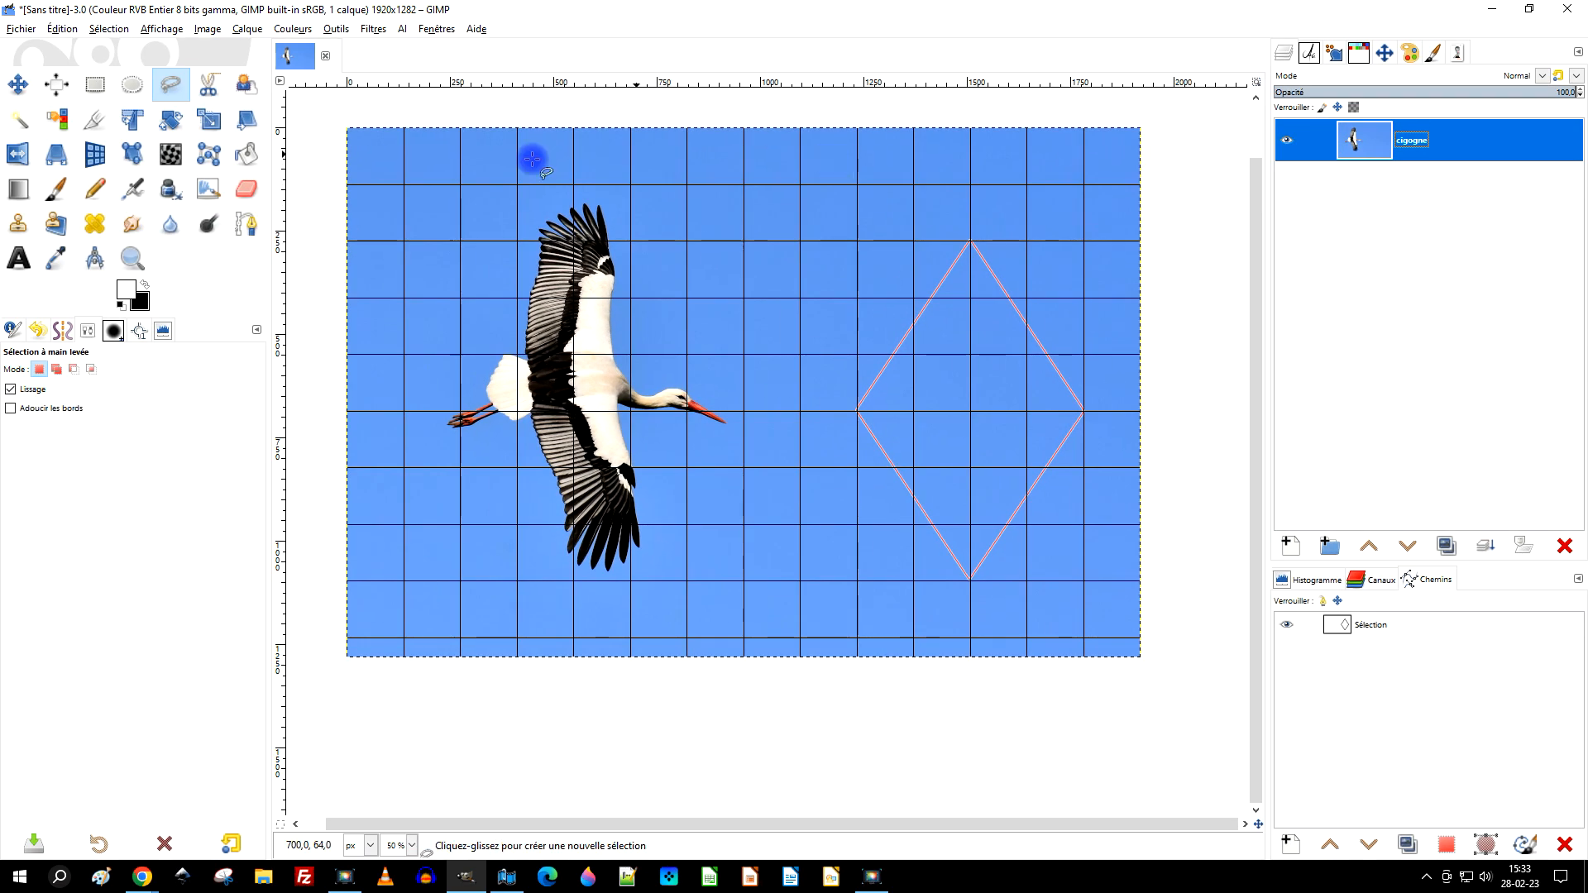
{"action": "left_click", "coordinate": [23, 259]}
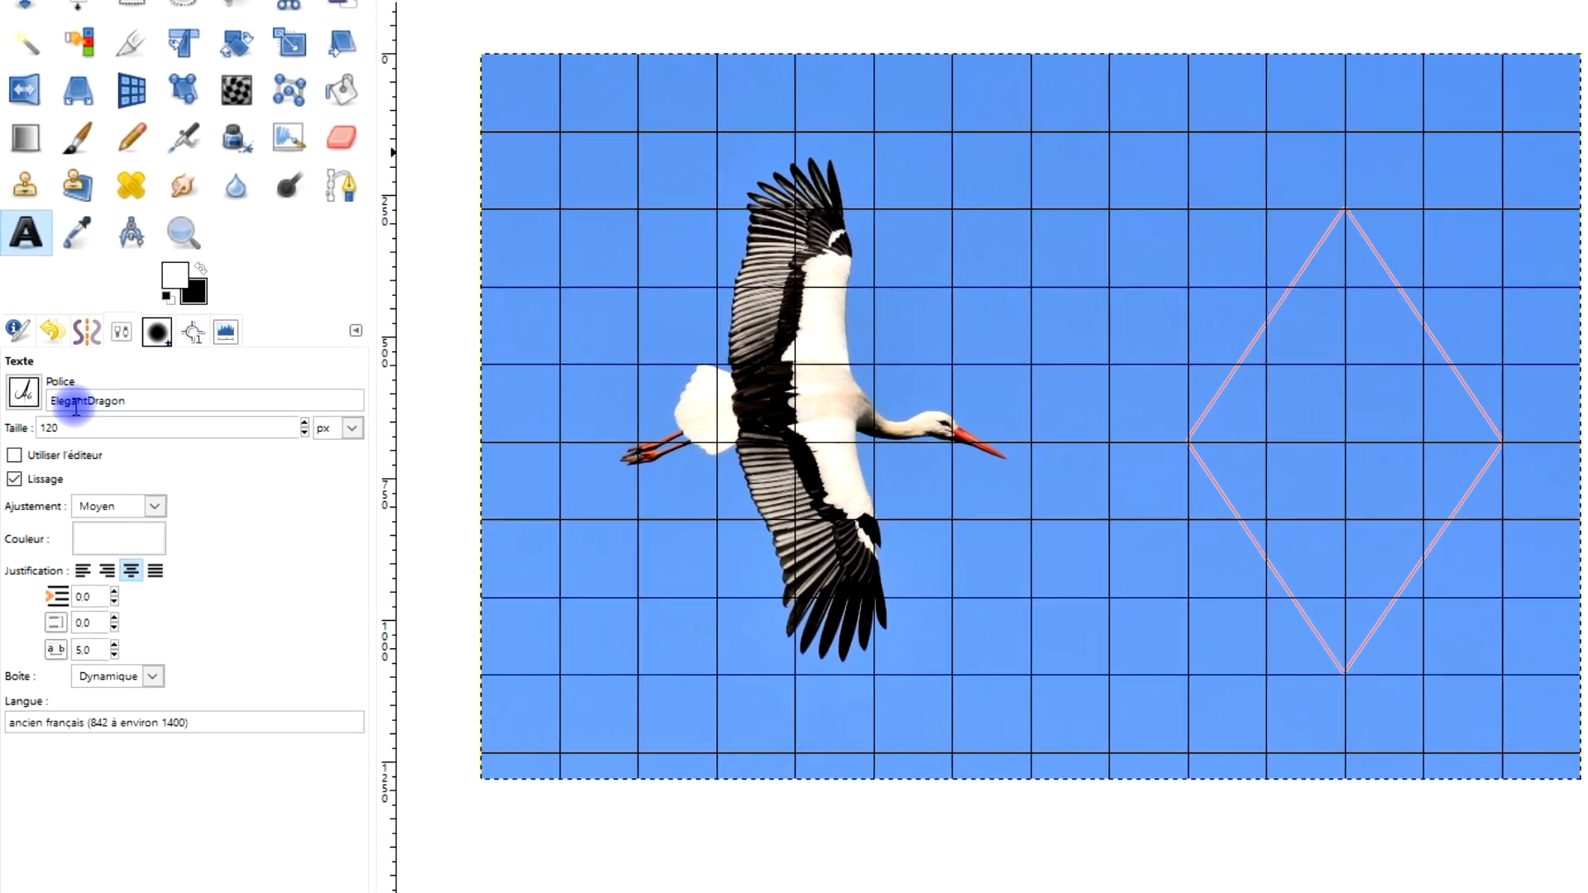
{"action": "left_click", "coordinate": [24, 394]}
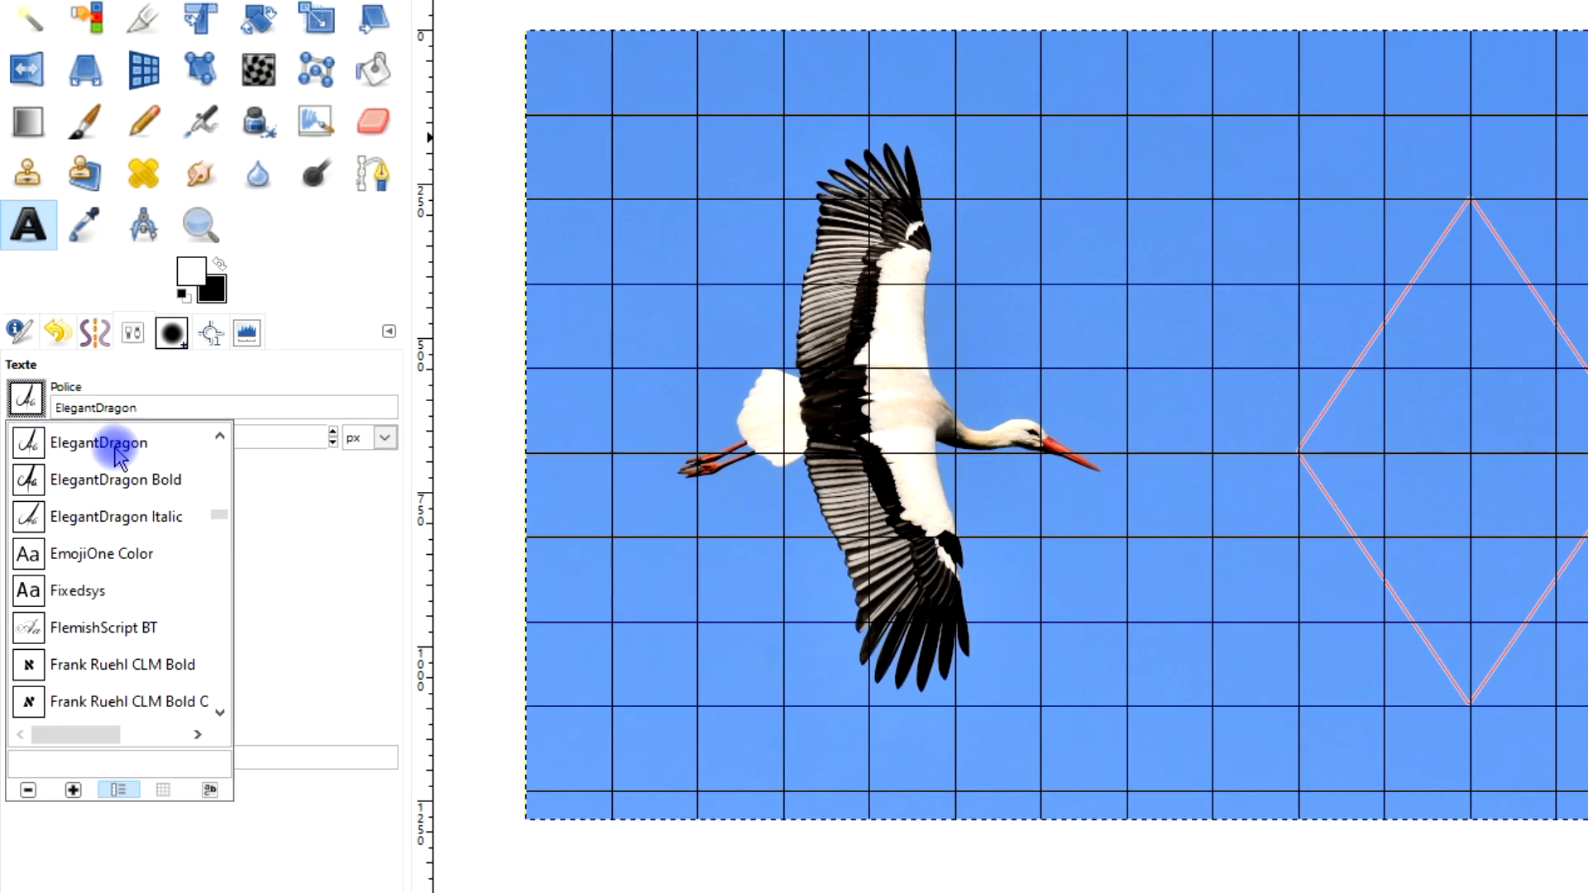
{"action": "left_click", "coordinate": [328, 265]}
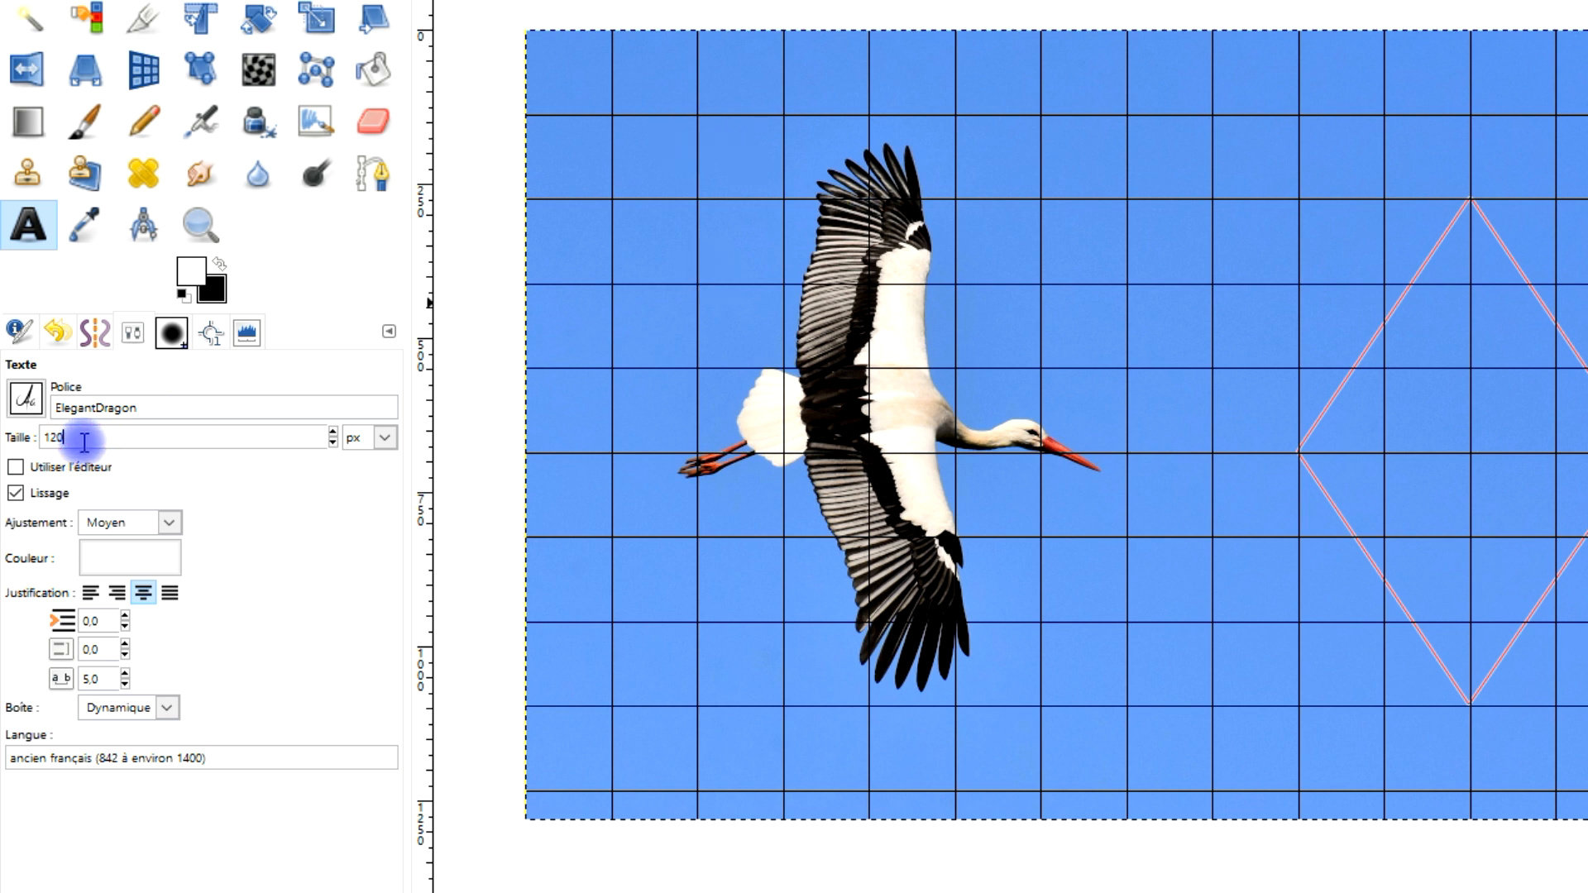
{"action": "left_click_drag", "start_coordinate": [84, 443], "coordinate": [55, 459]}
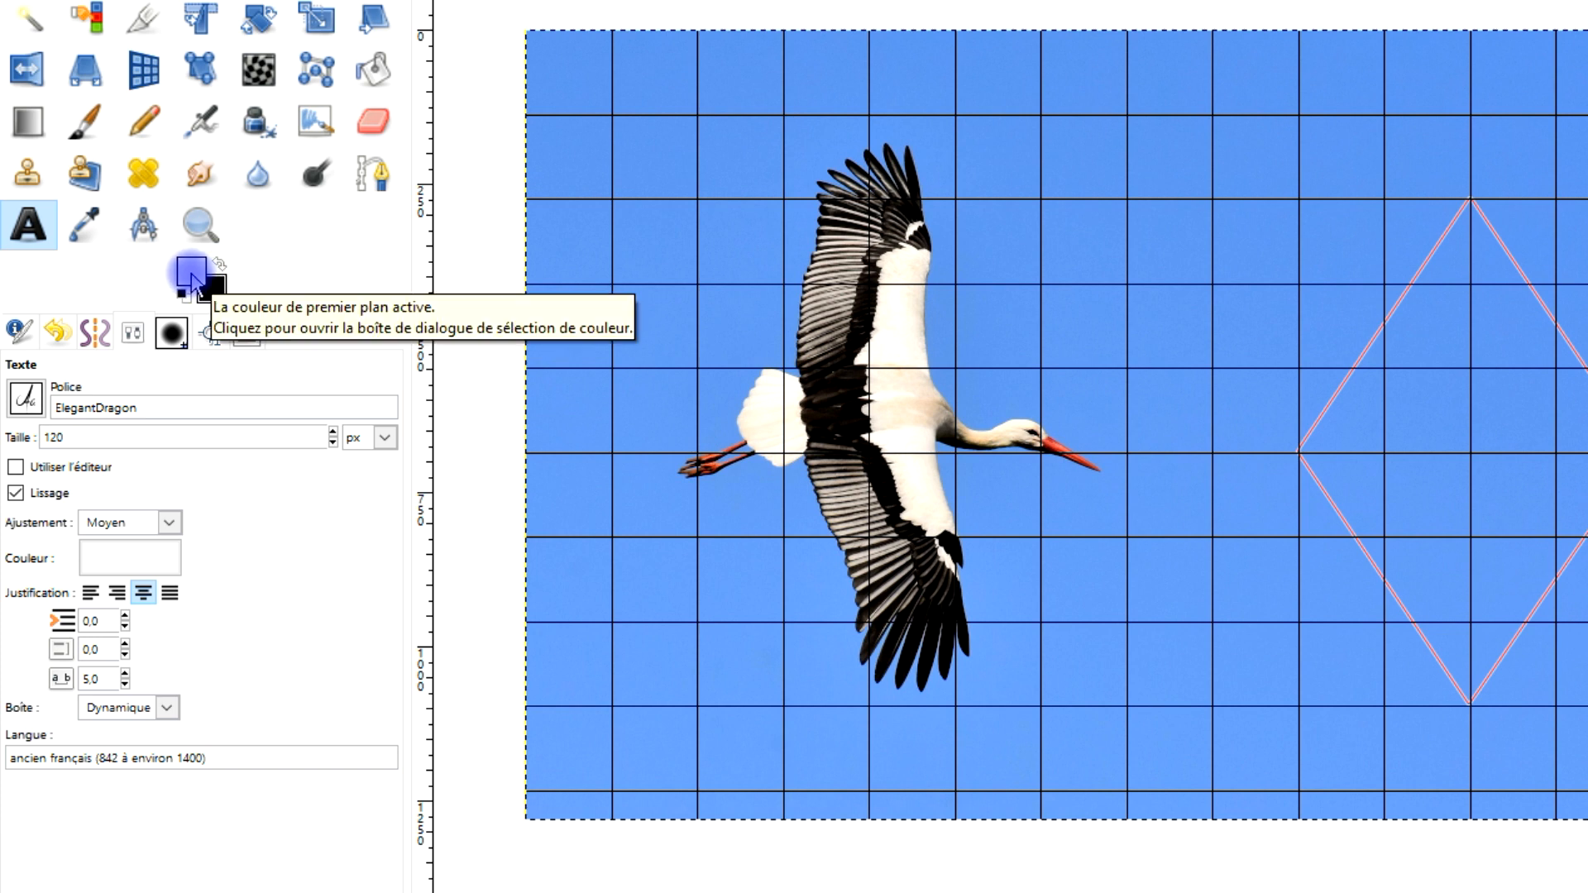
{"action": "left_click", "coordinate": [135, 334]}
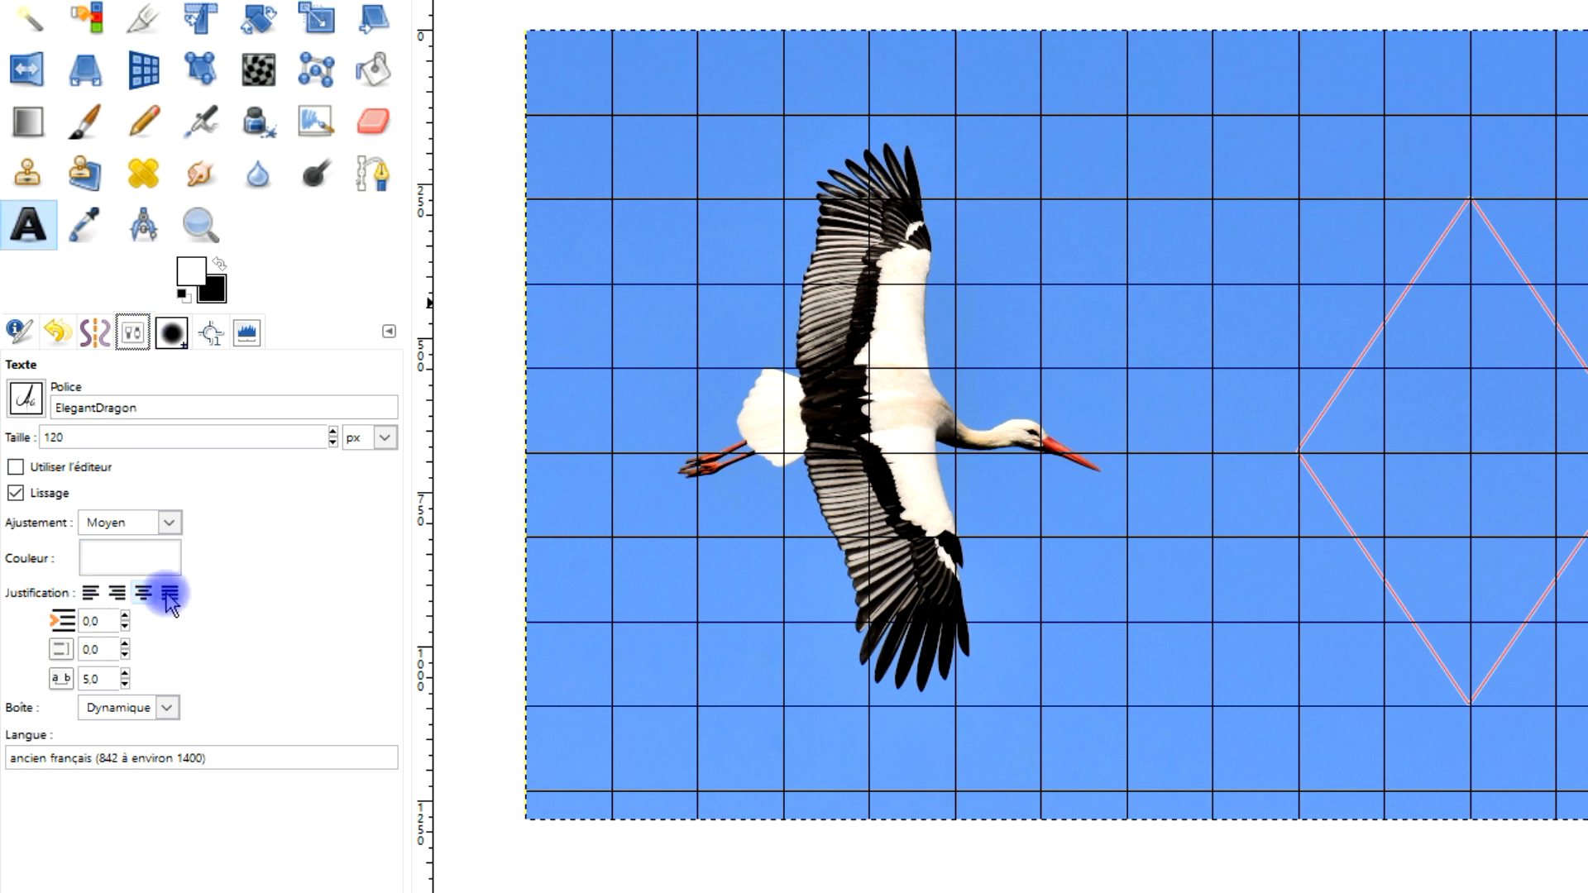
{"action": "left_click_drag", "start_coordinate": [106, 677], "coordinate": [62, 686]}
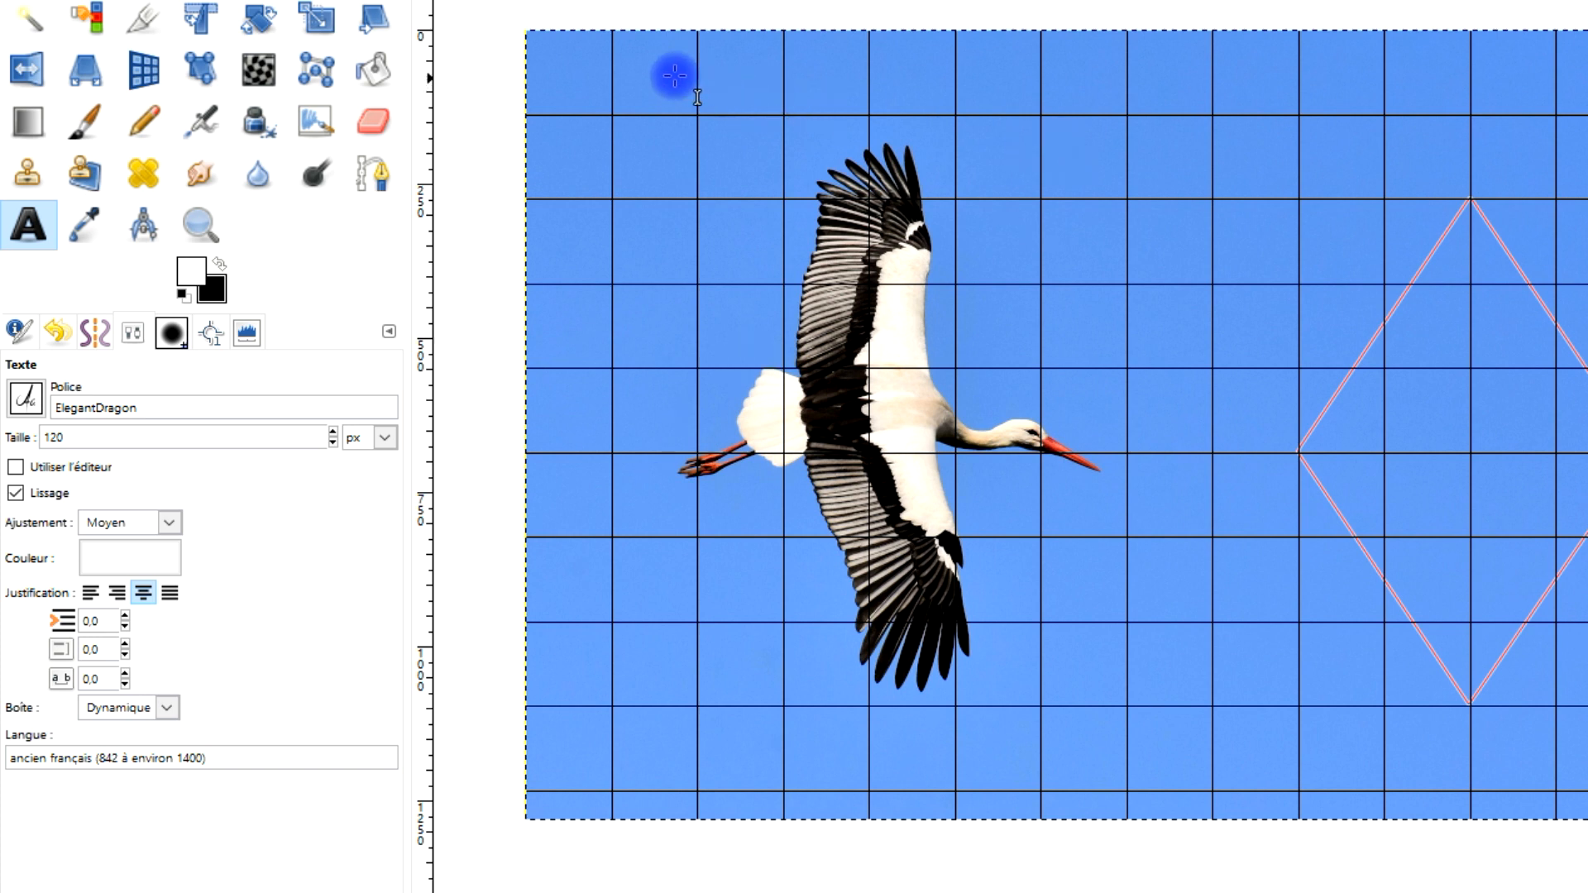
Add the text "La cigogne voyage vers le sud couchant." above the stork, starting near the image's upper-left corner
{"action": "left_click", "coordinate": [626, 65]}
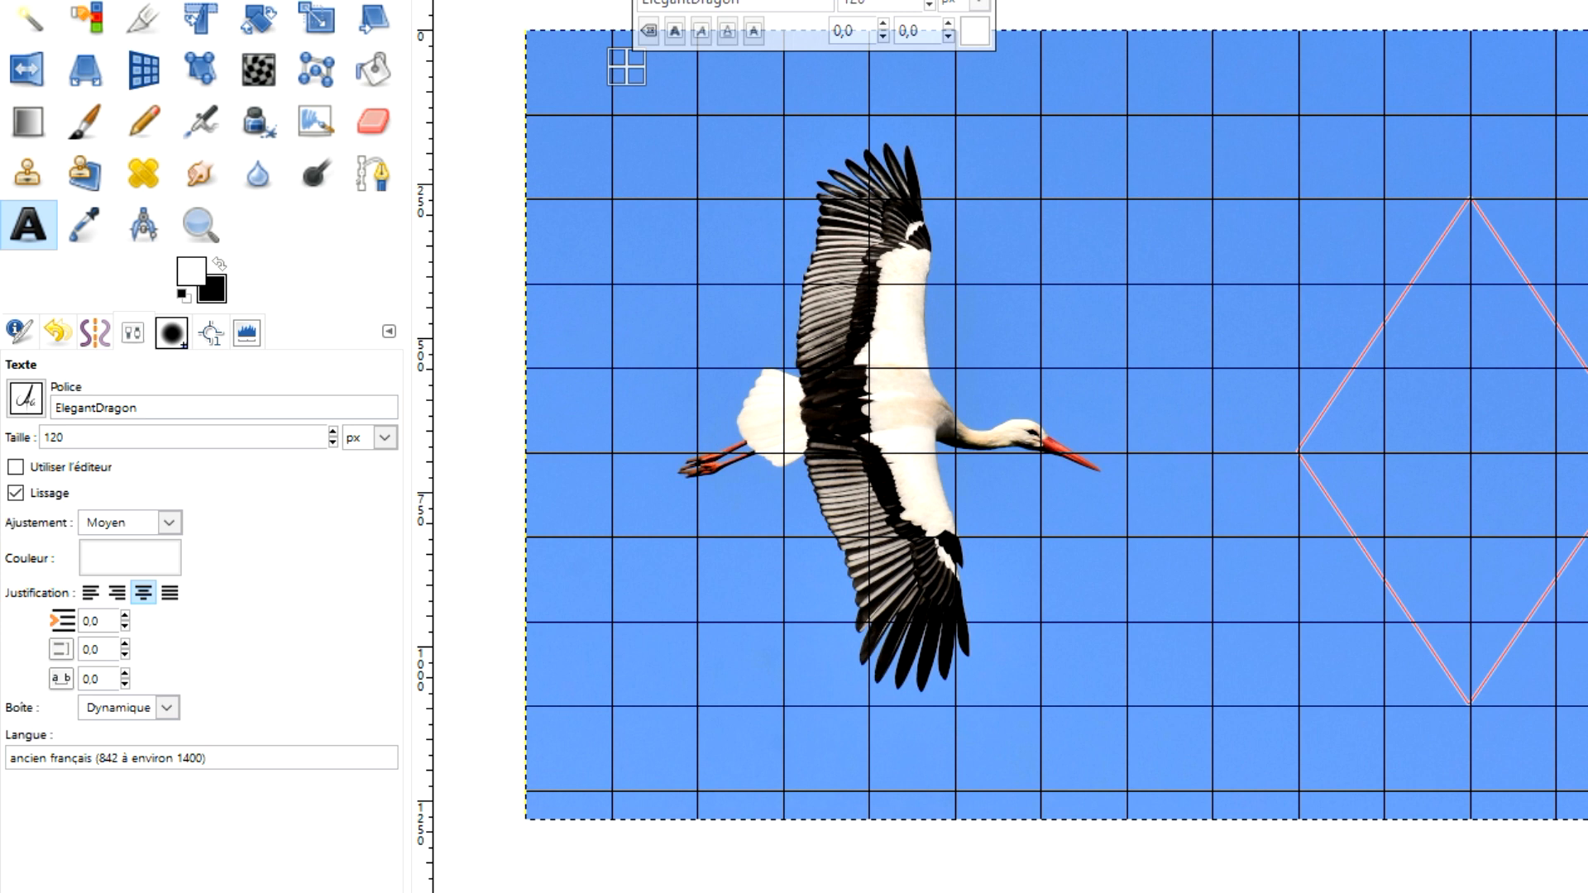
{"action": "type", "text": "A"}
{"action": "type", "text": "a cigogne"}
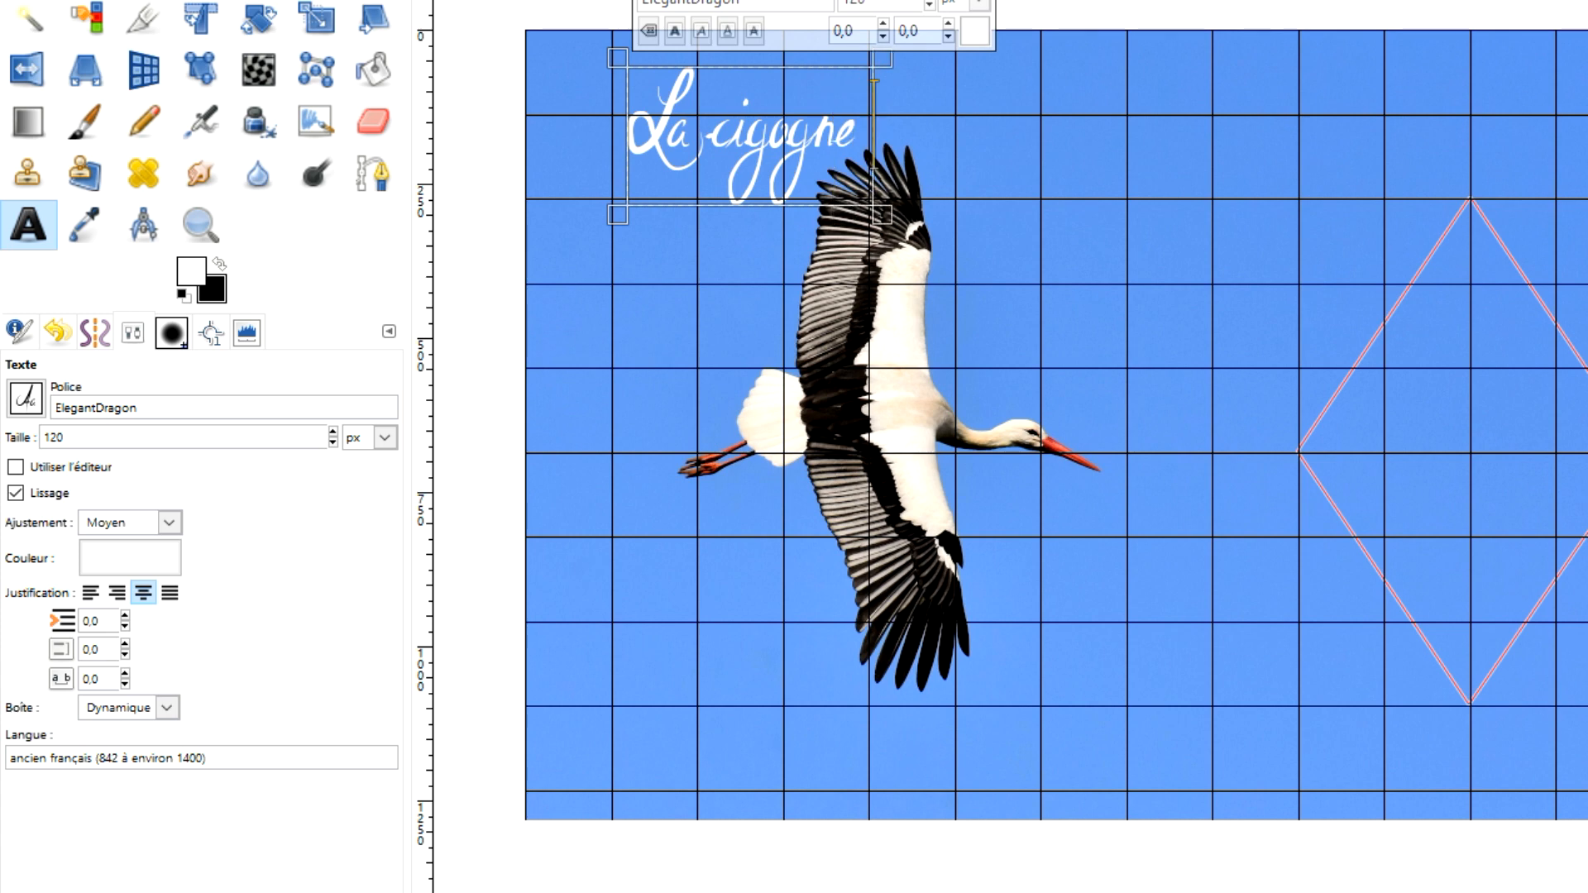
{"action": "type", "text": " voyage ver"}
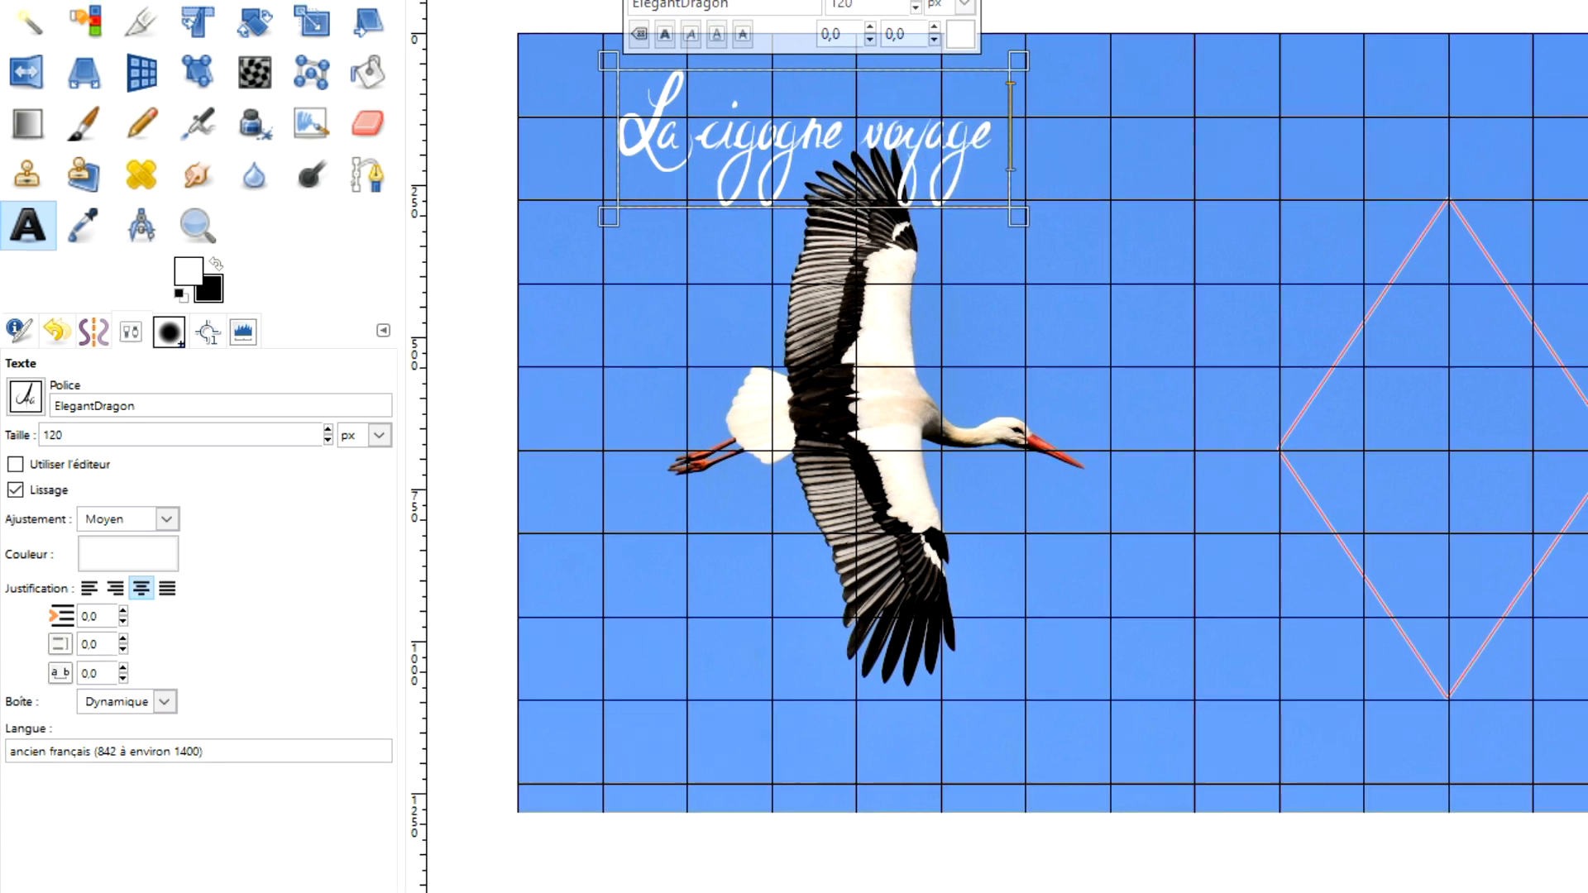
{"action": "type", "text": "s le sud"}
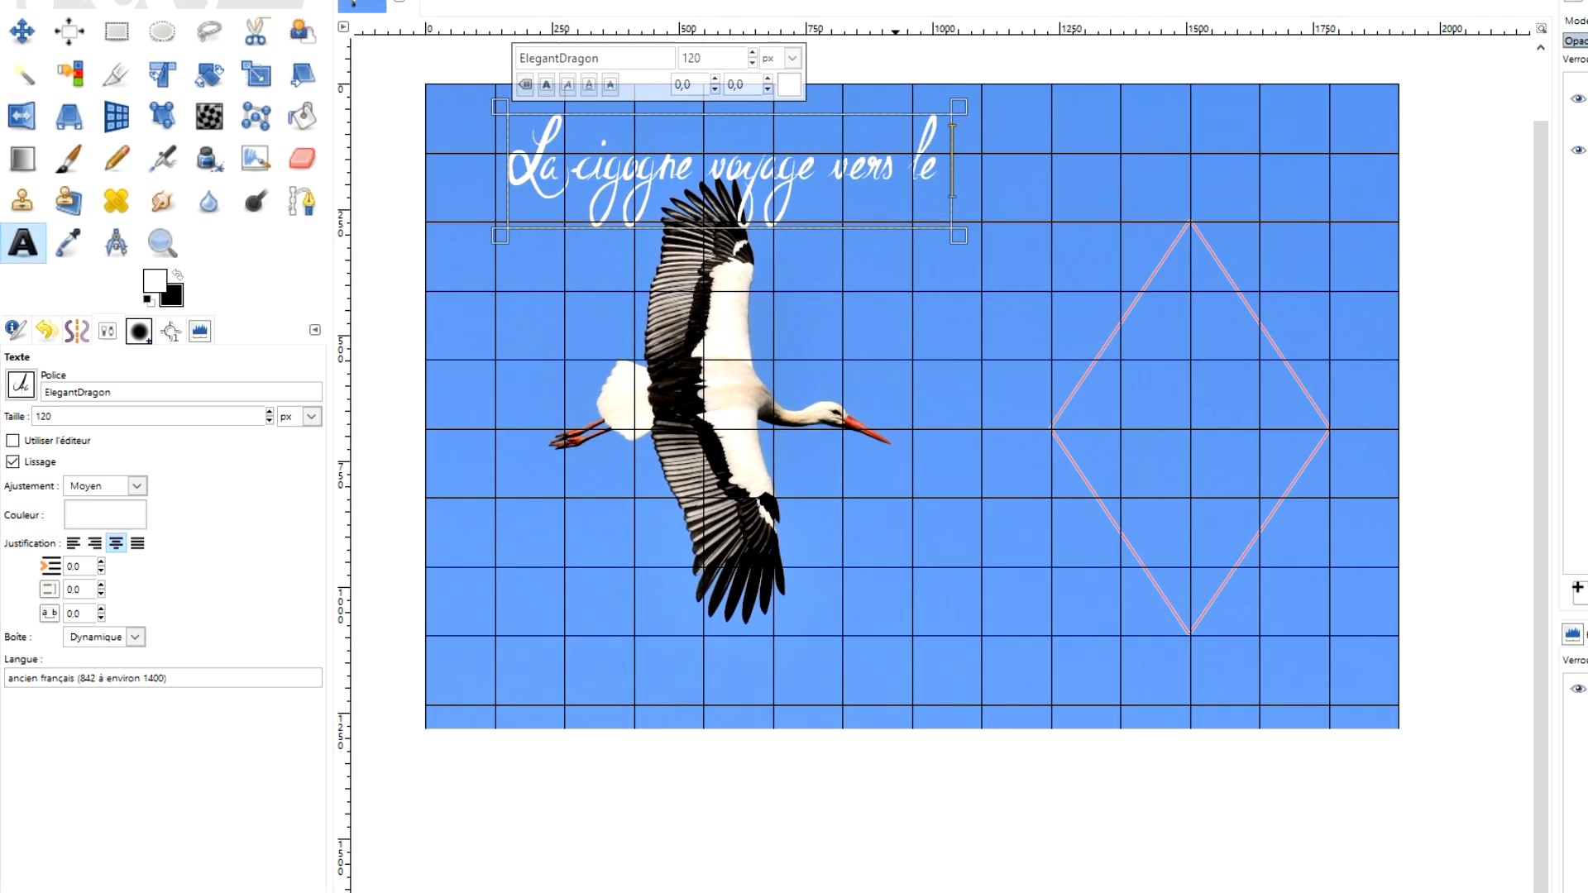
{"action": "type", "text": " couchant."}
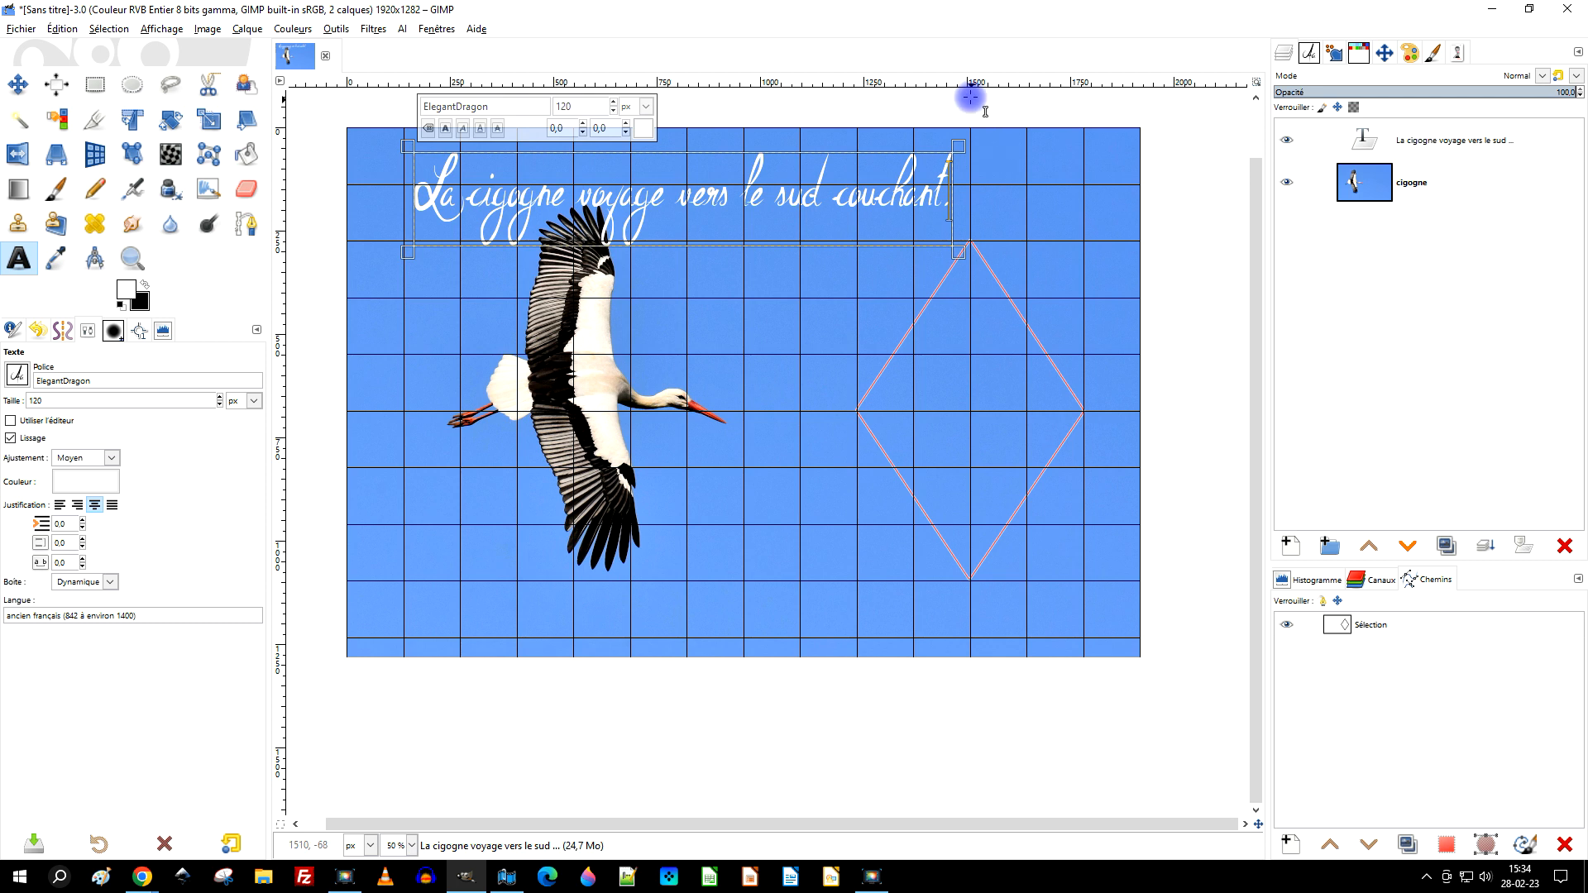
Create a transparent 1920 × 1282 px layer named "texte en losange" above the sentence's text layer
{"action": "double_click", "coordinate": [1444, 143]}
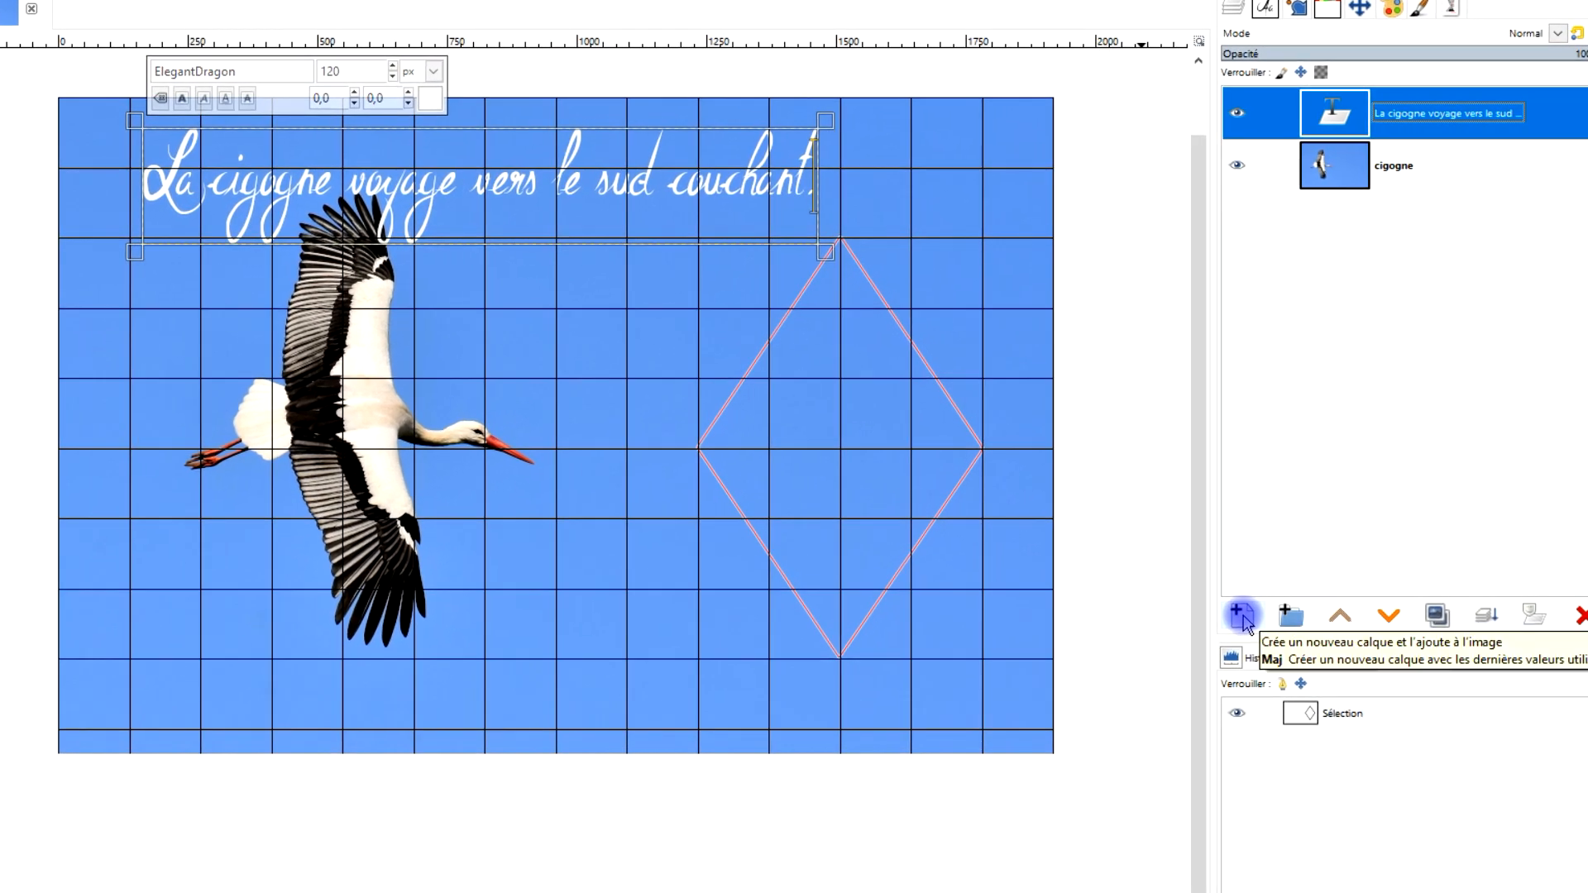
{"action": "left_click", "coordinate": [1242, 615]}
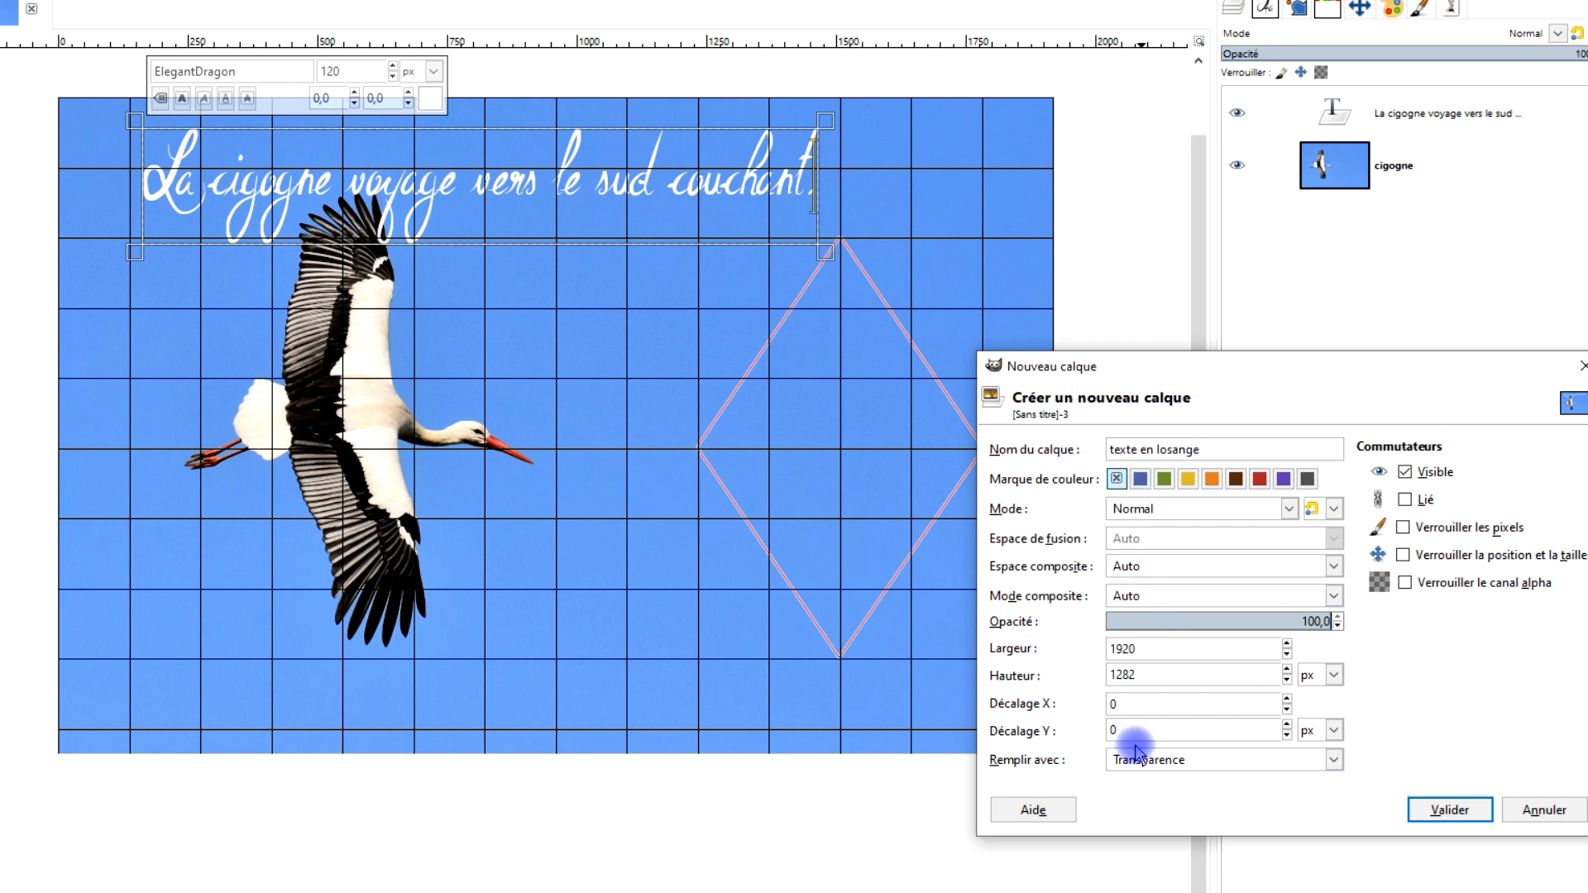
{"action": "left_click", "coordinate": [1139, 770]}
{"action": "left_click", "coordinate": [1146, 859]}
{"action": "left_click", "coordinate": [1456, 813]}
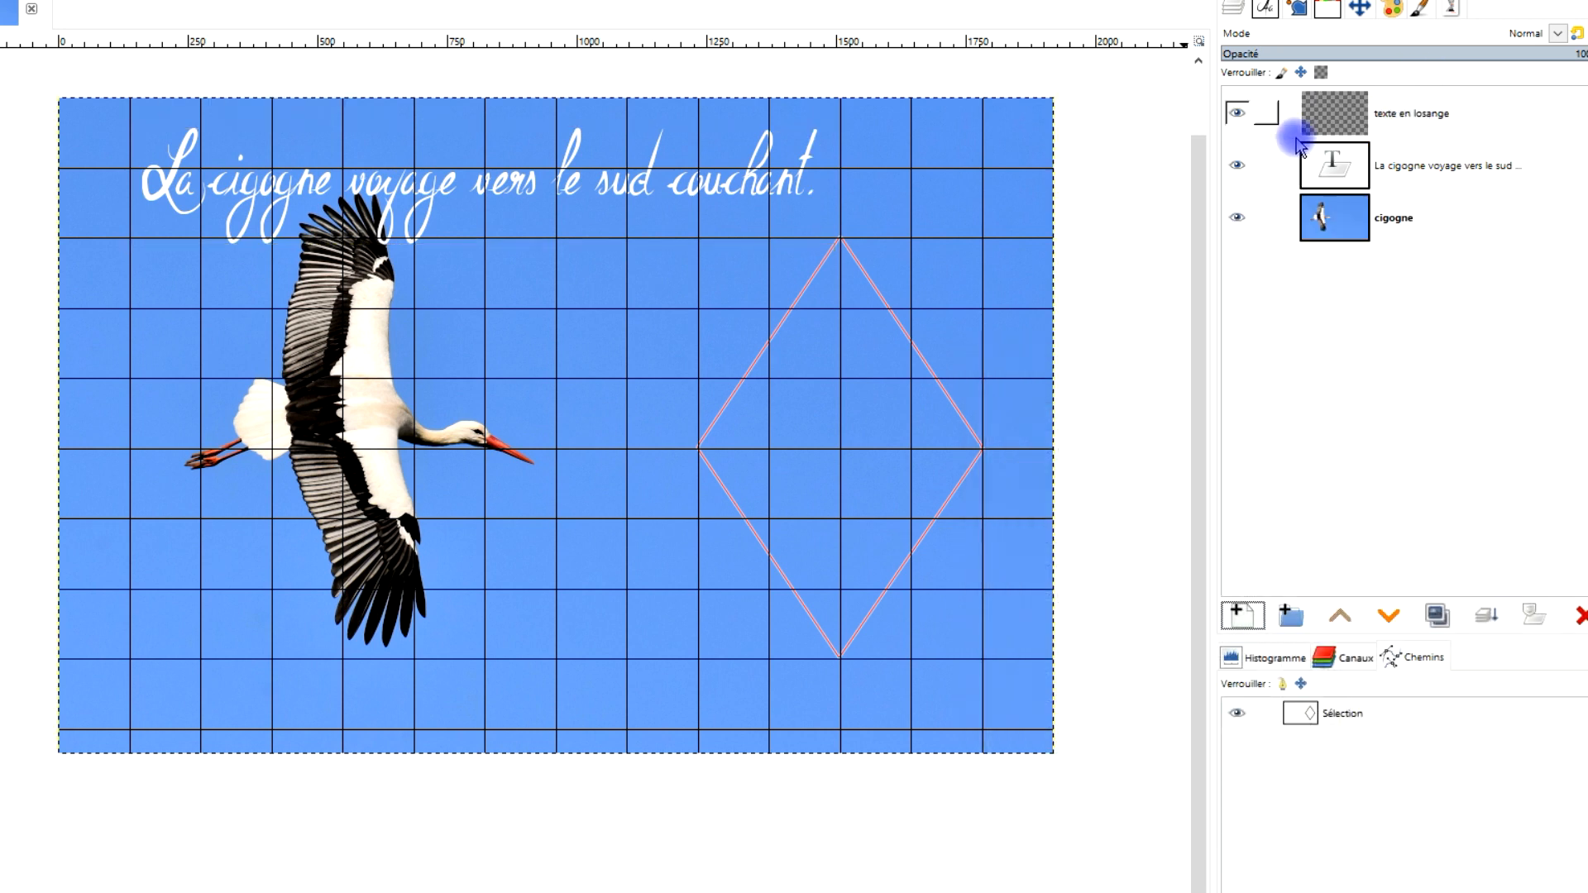
Try bending the sentence along the diamond path, and delete the generated text path
{"action": "right_click", "coordinate": [1339, 177]}
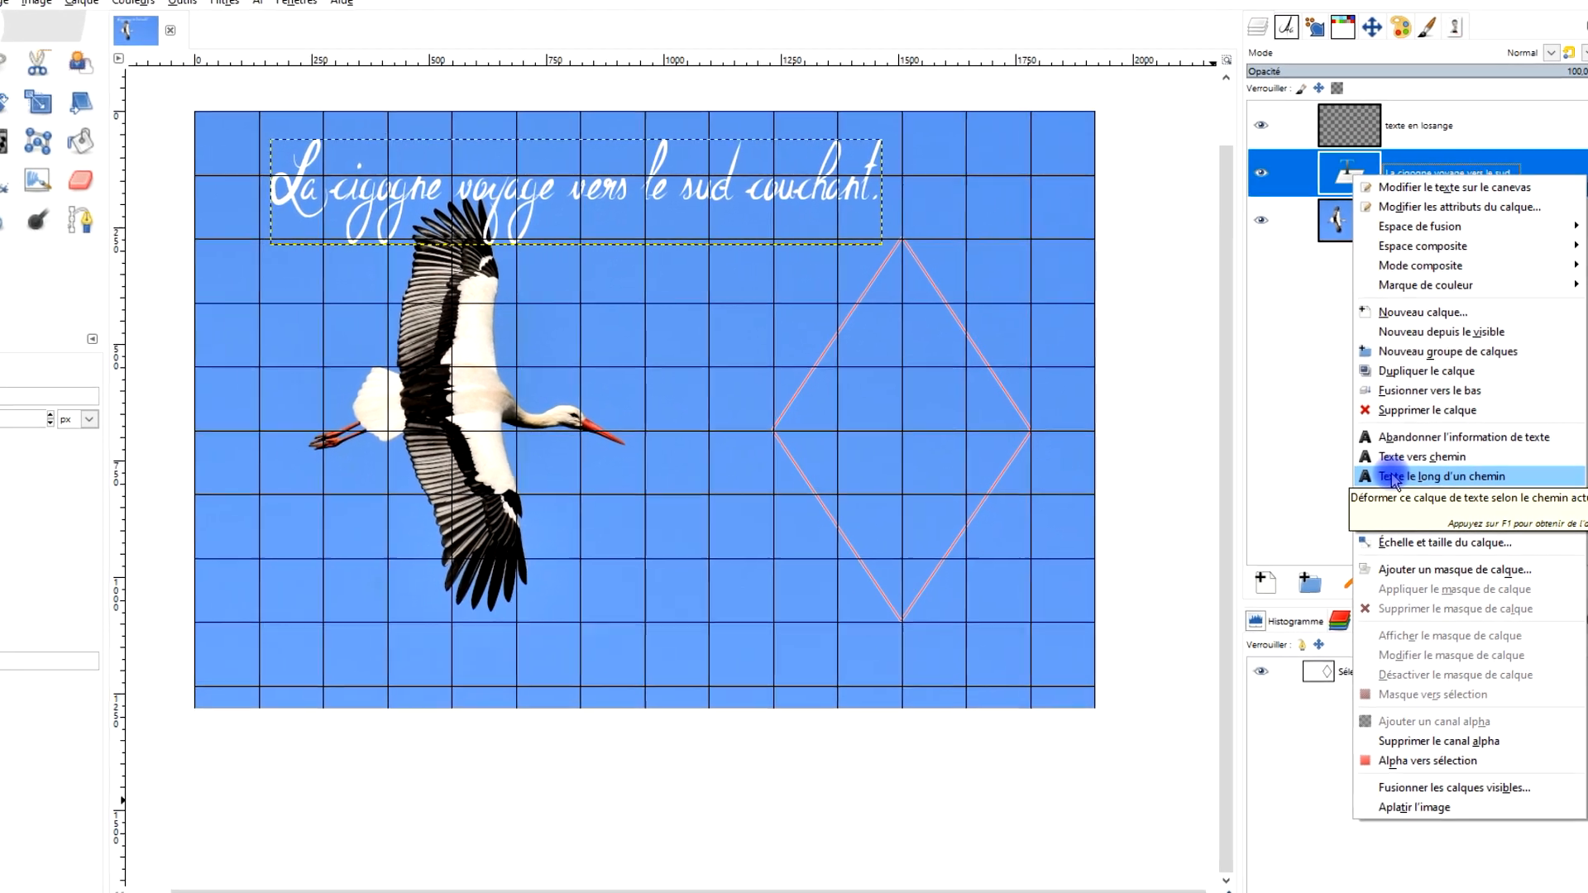
{"action": "left_click", "coordinate": [1395, 477]}
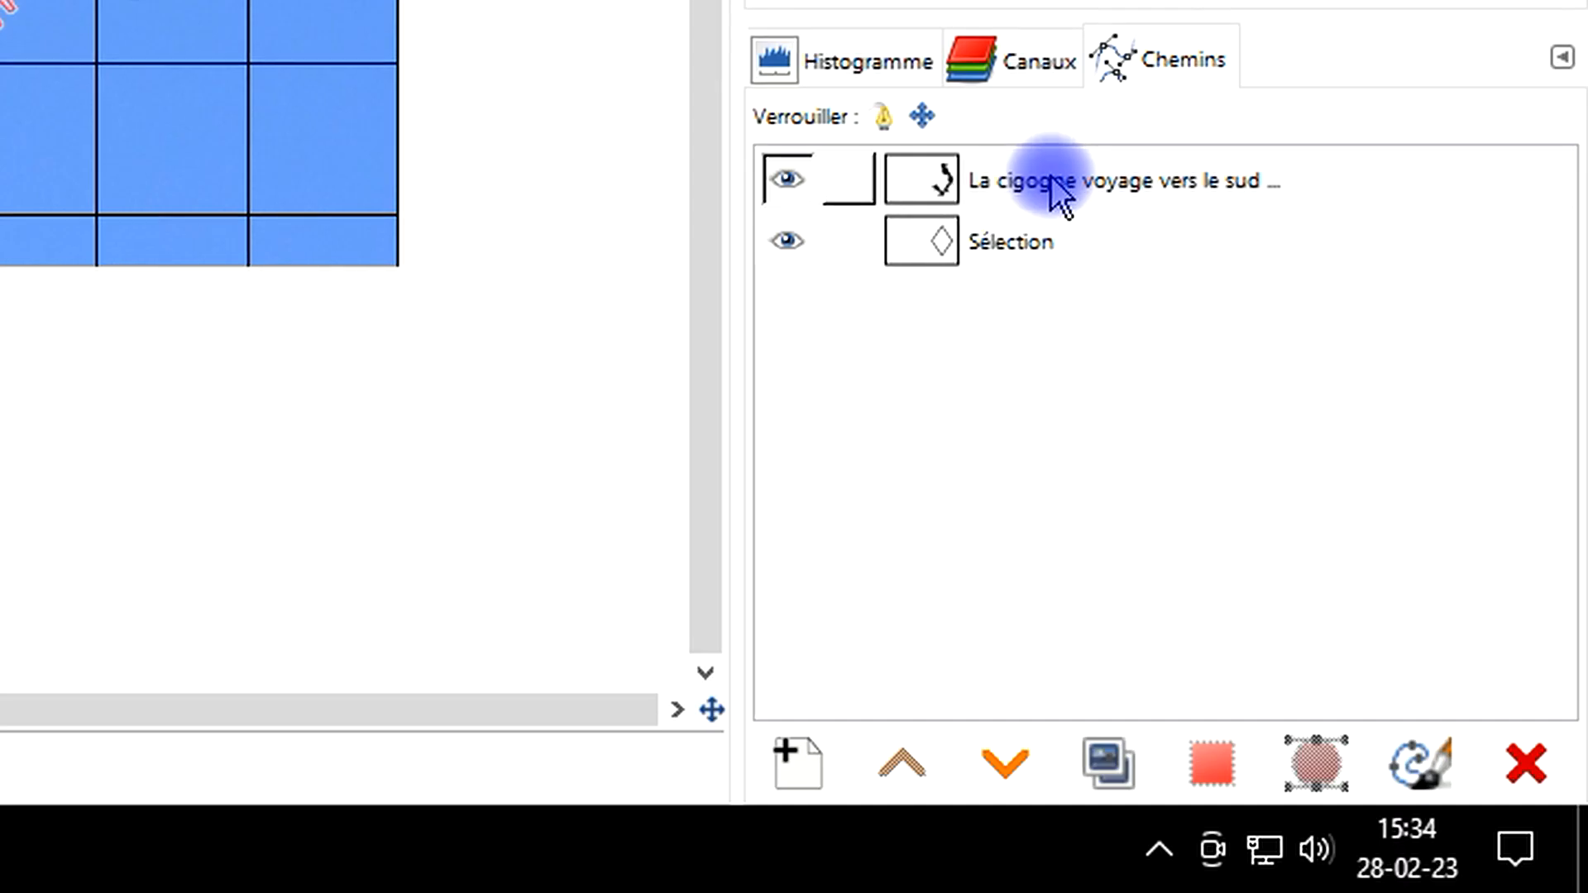
{"action": "left_click", "coordinate": [1386, 624]}
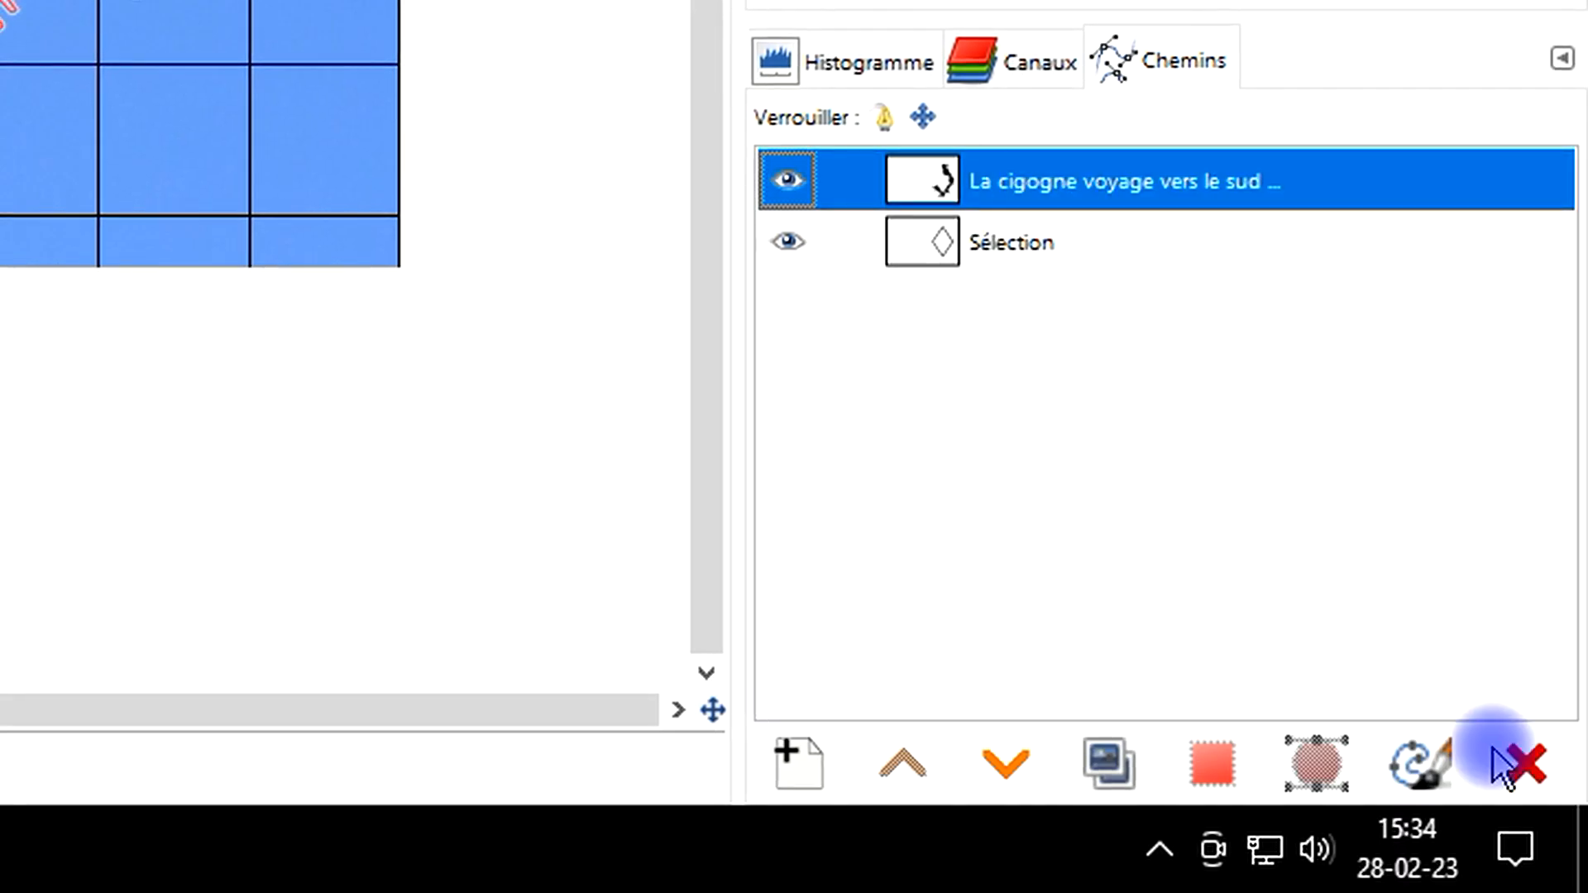
{"action": "left_click", "coordinate": [1543, 771]}
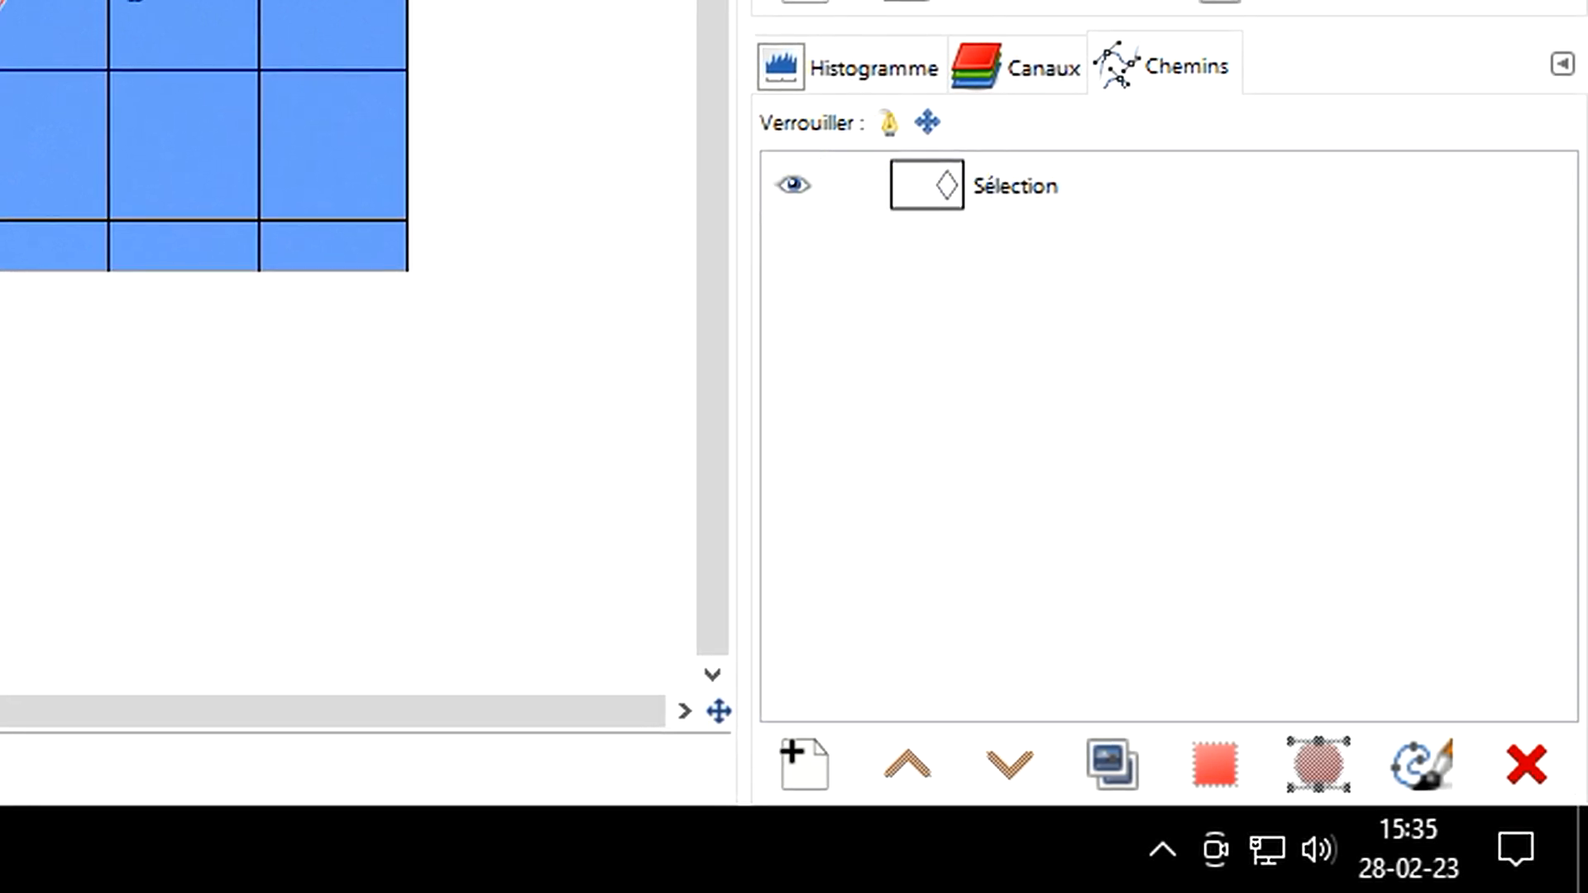
Enlarge the whole sentence to 162 px and generate its outline along the diamond path
{"action": "left_click", "coordinate": [844, 137]}
{"action": "key", "text": "ctrl+a"}
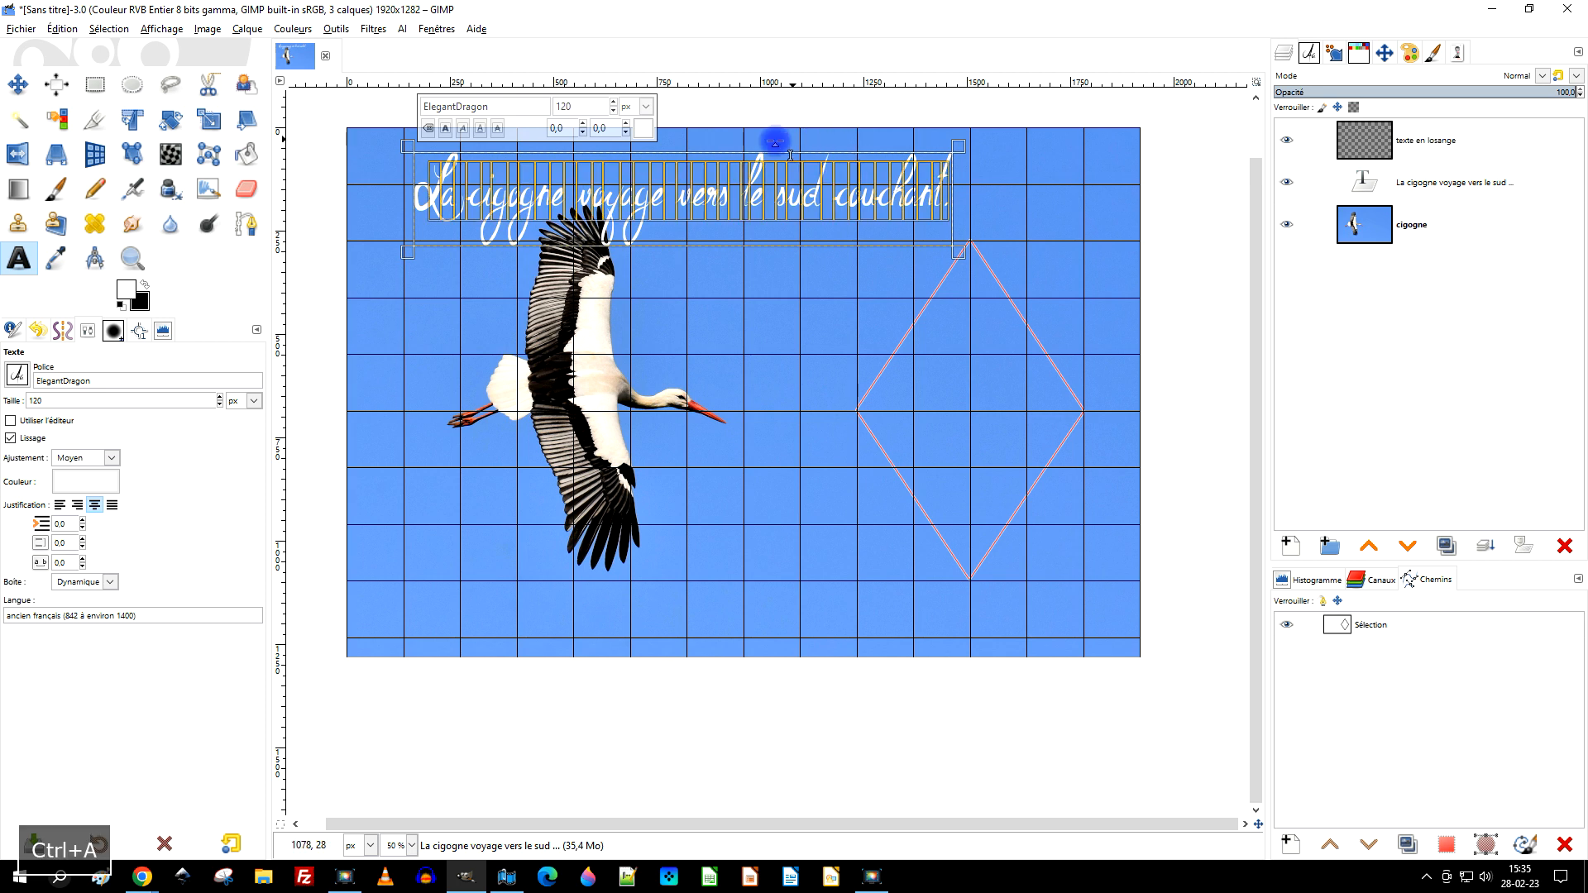
{"action": "left_click", "coordinate": [582, 128]}
{"action": "left_click", "coordinate": [613, 104]}
{"action": "left_click", "coordinate": [613, 105]}
{"action": "left_click", "coordinate": [613, 104]}
{"action": "left_click", "coordinate": [613, 104]}
{"action": "left_click", "coordinate": [613, 105]}
{"action": "left_click", "coordinate": [613, 104]}
{"action": "left_click", "coordinate": [613, 104]}
{"action": "left_click", "coordinate": [613, 104]}
{"action": "left_click", "coordinate": [613, 104]}
{"action": "left_click", "coordinate": [613, 104]}
{"action": "left_click", "coordinate": [613, 105]}
{"action": "left_click", "coordinate": [613, 104]}
{"action": "left_click", "coordinate": [613, 104]}
{"action": "left_click", "coordinate": [613, 105]}
{"action": "right_click", "coordinate": [1380, 184]}
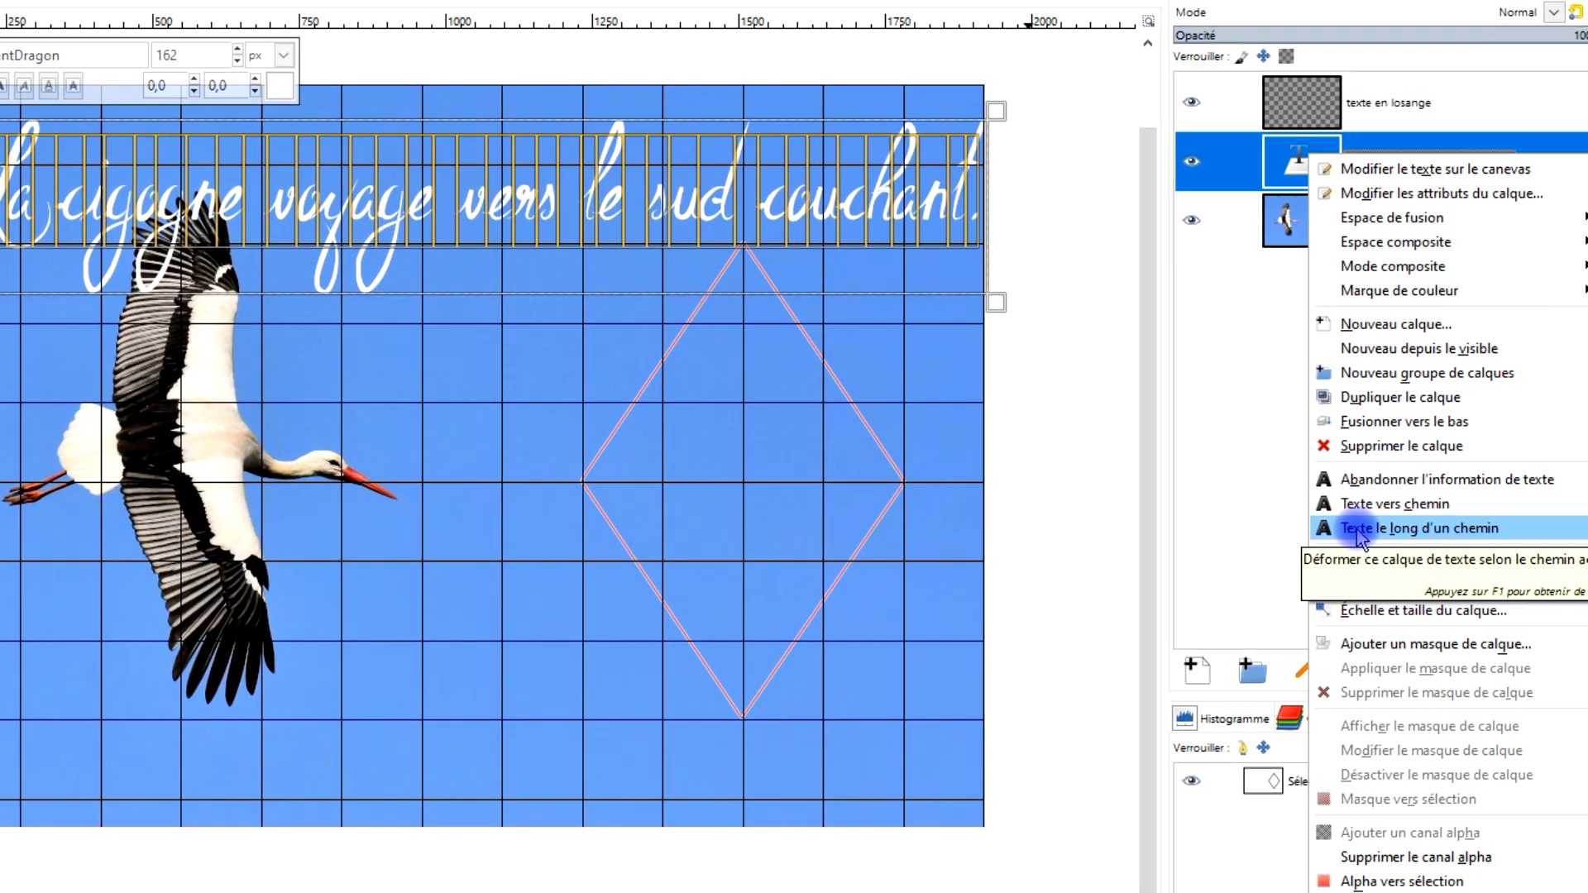
{"action": "left_click", "coordinate": [1357, 534]}
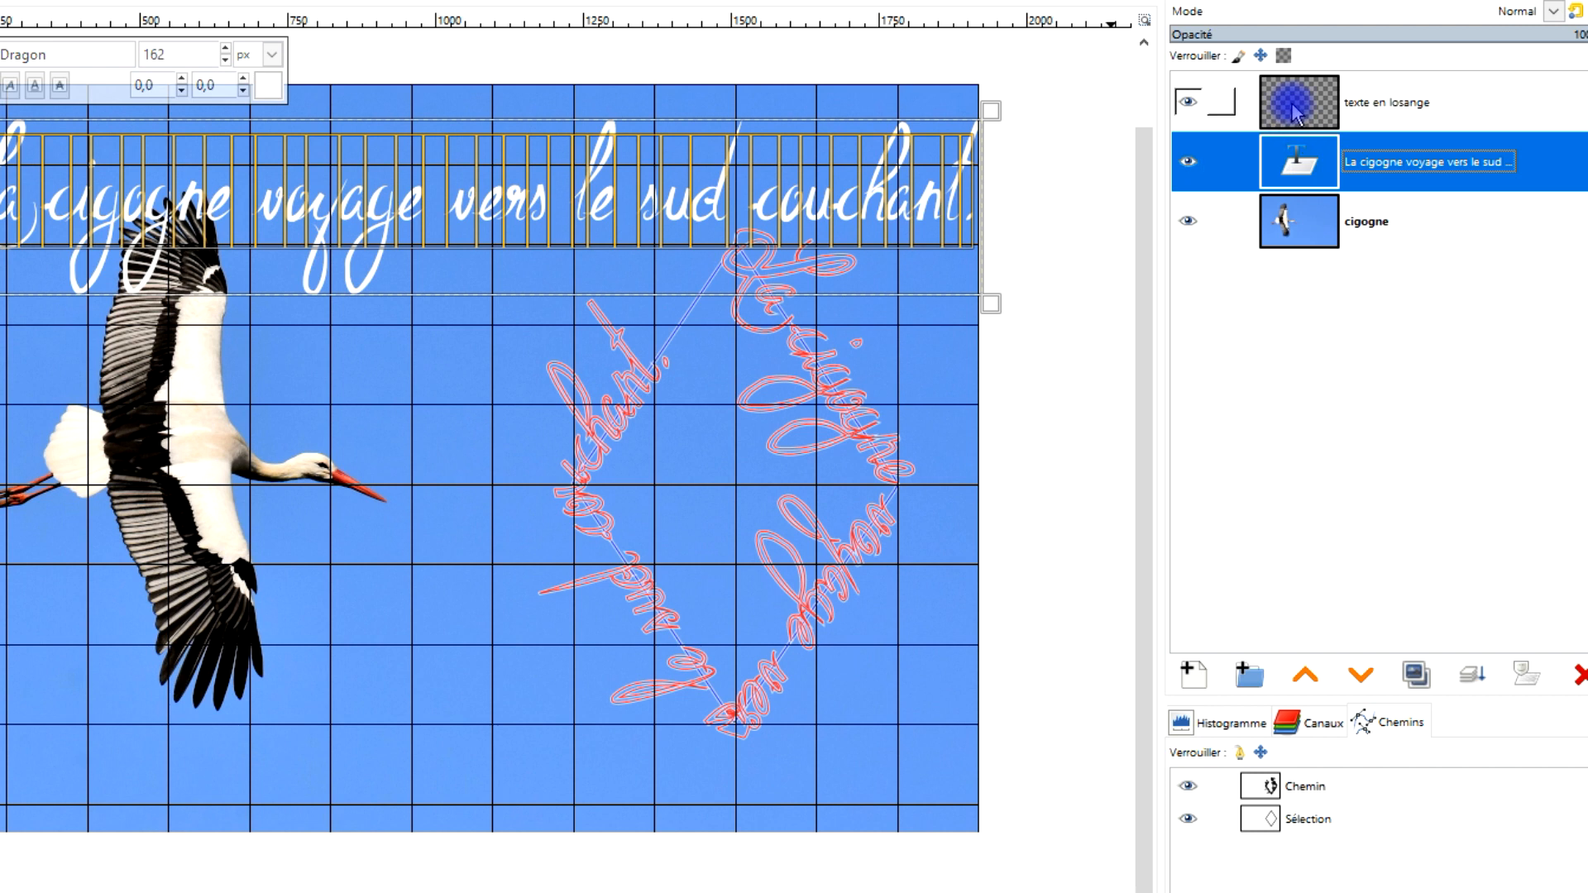
On the "texte en losange" layer, fill the Chemin text path with solid white, with antialiasing on
{"action": "left_click", "coordinate": [1296, 112]}
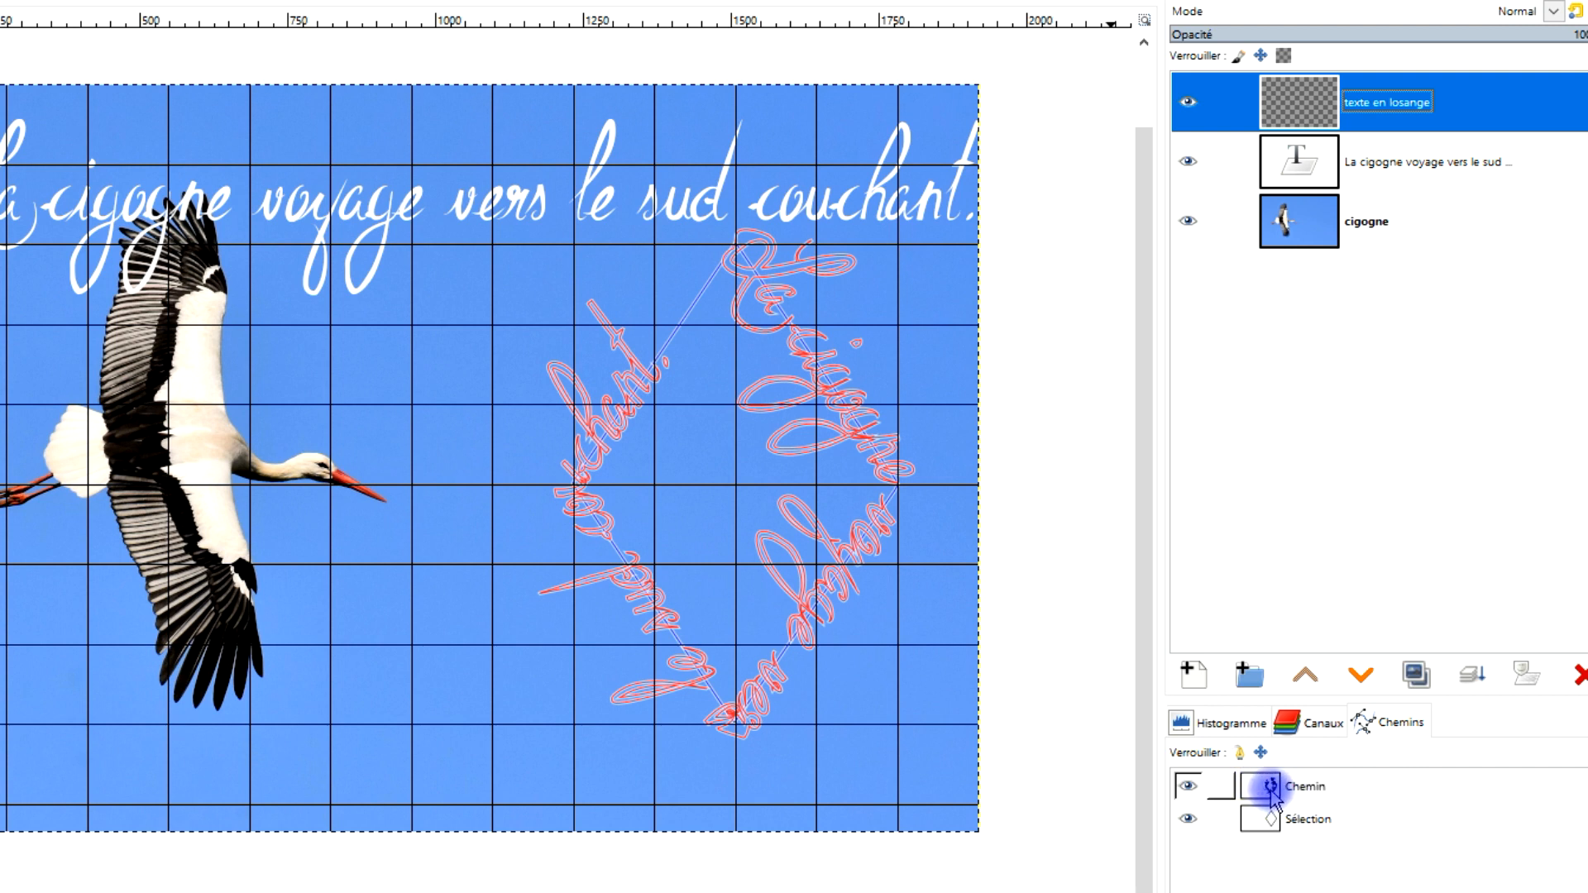
{"action": "left_click", "coordinate": [1272, 820]}
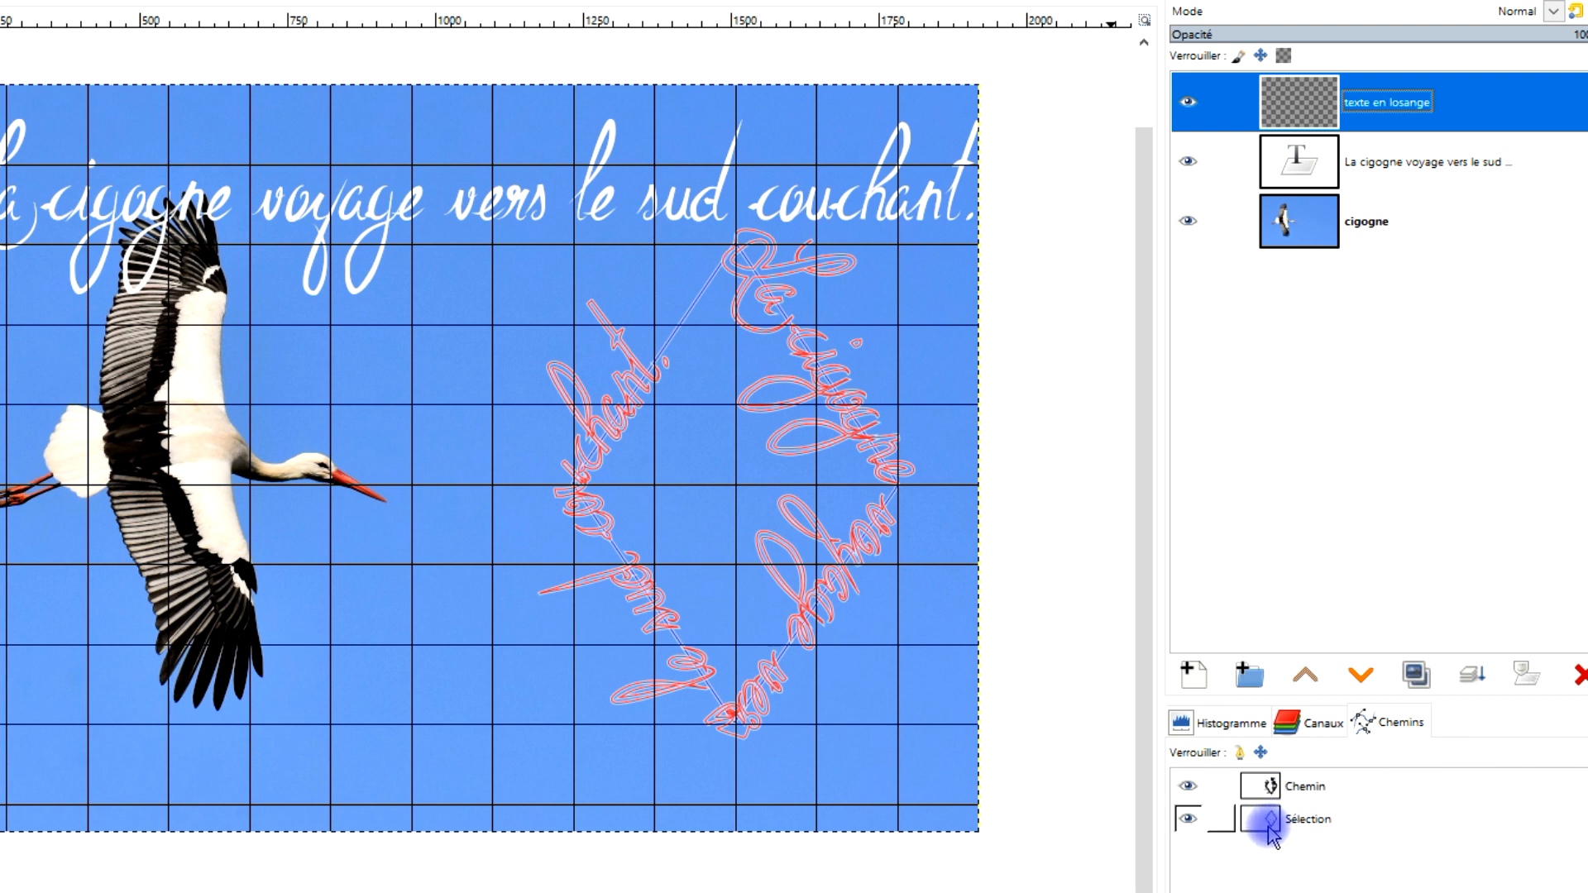
{"action": "left_click", "coordinate": [1260, 786]}
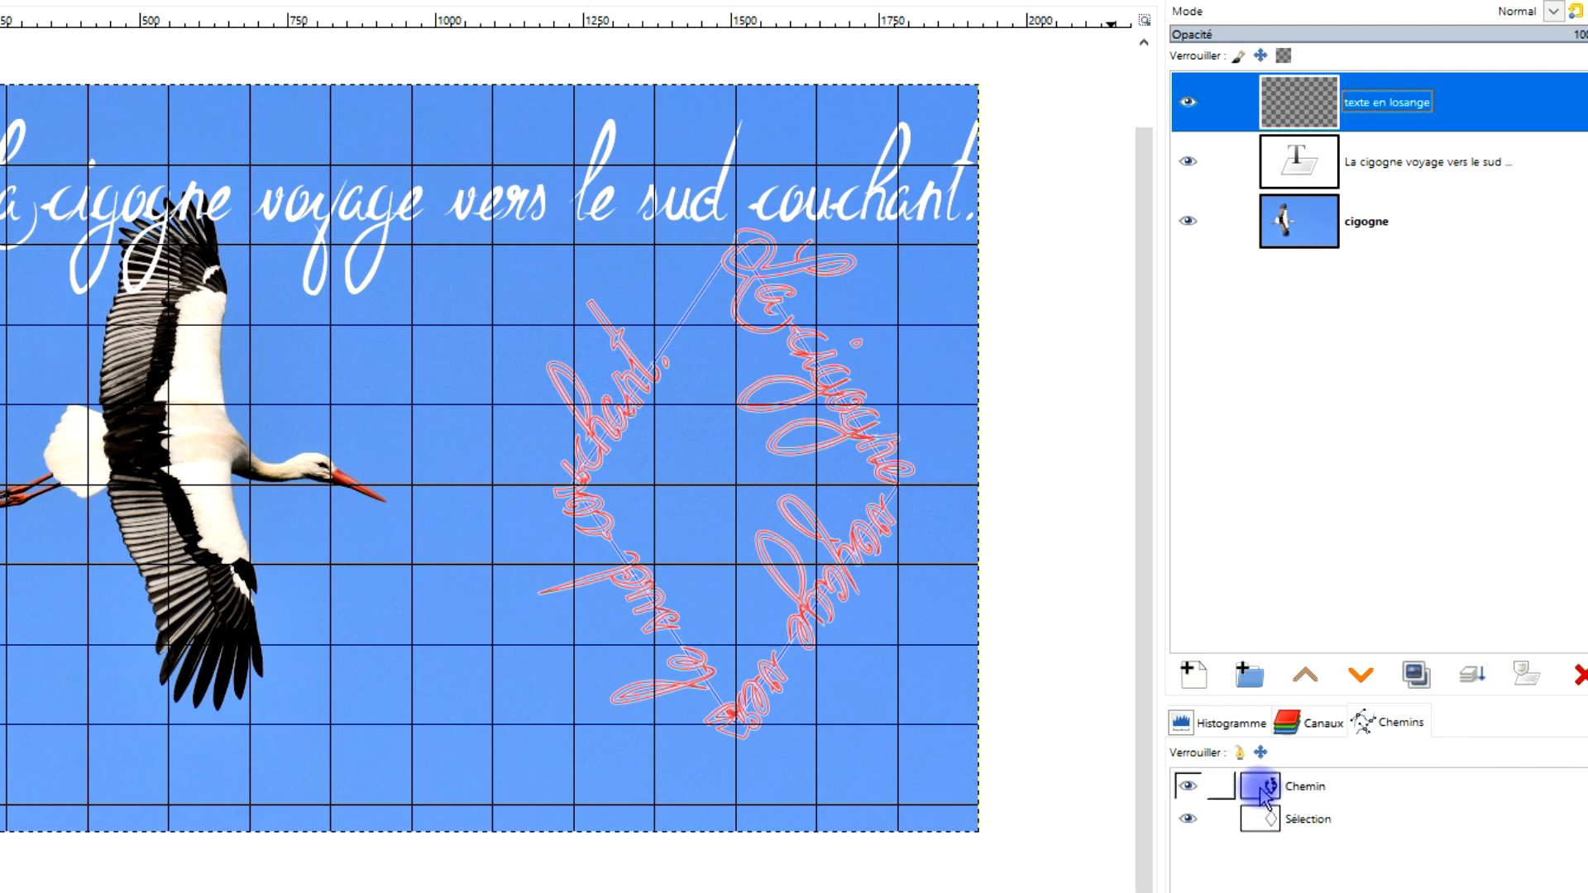
{"action": "right_click", "coordinate": [1264, 796]}
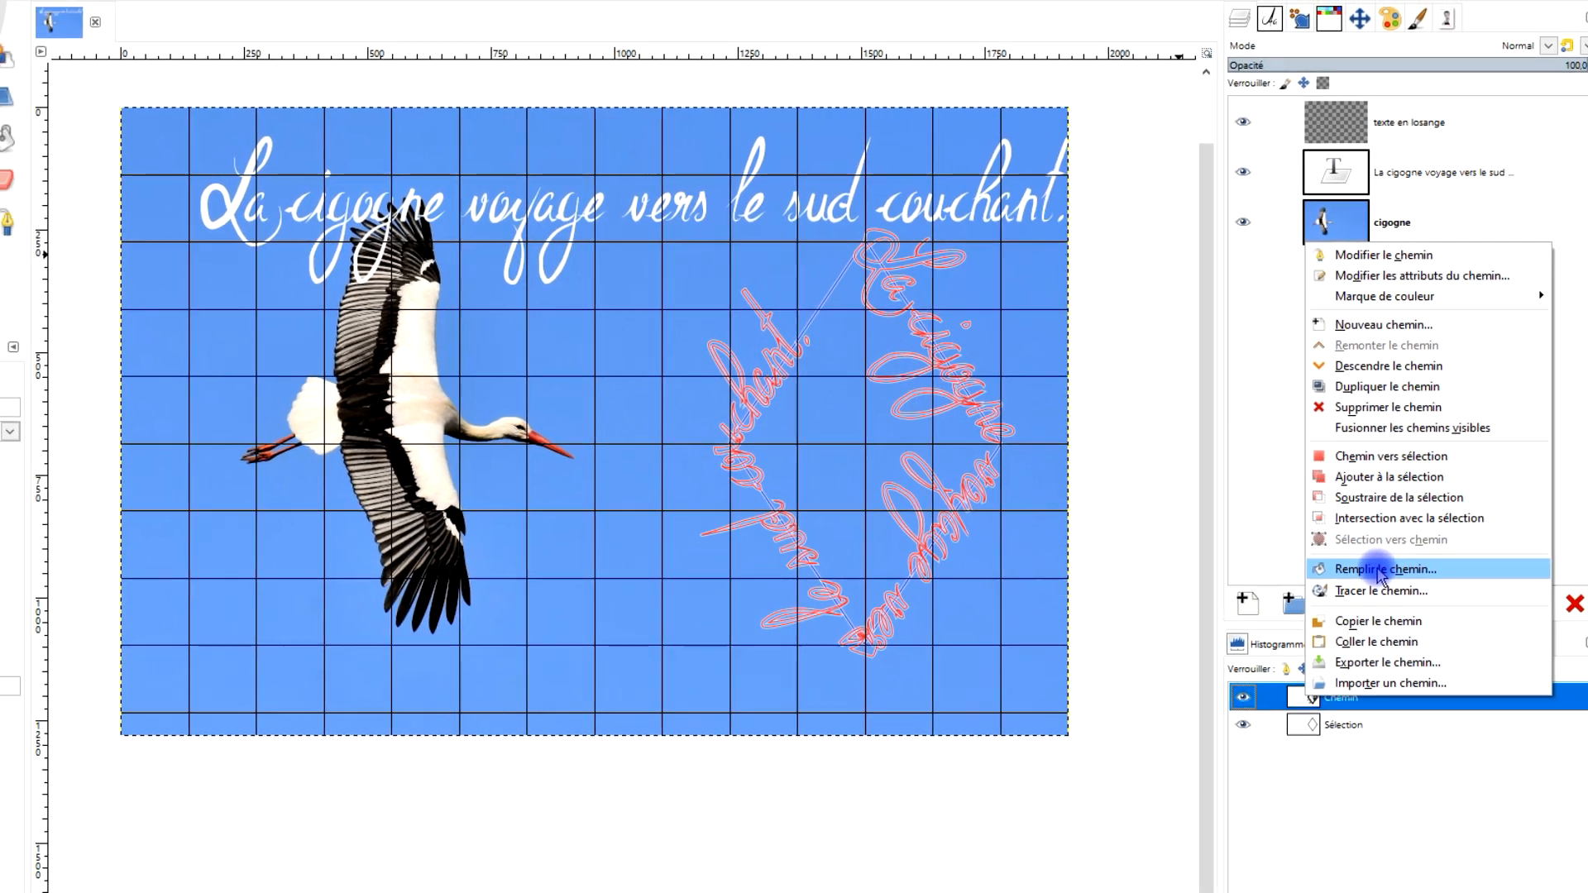
{"action": "left_click", "coordinate": [1372, 584]}
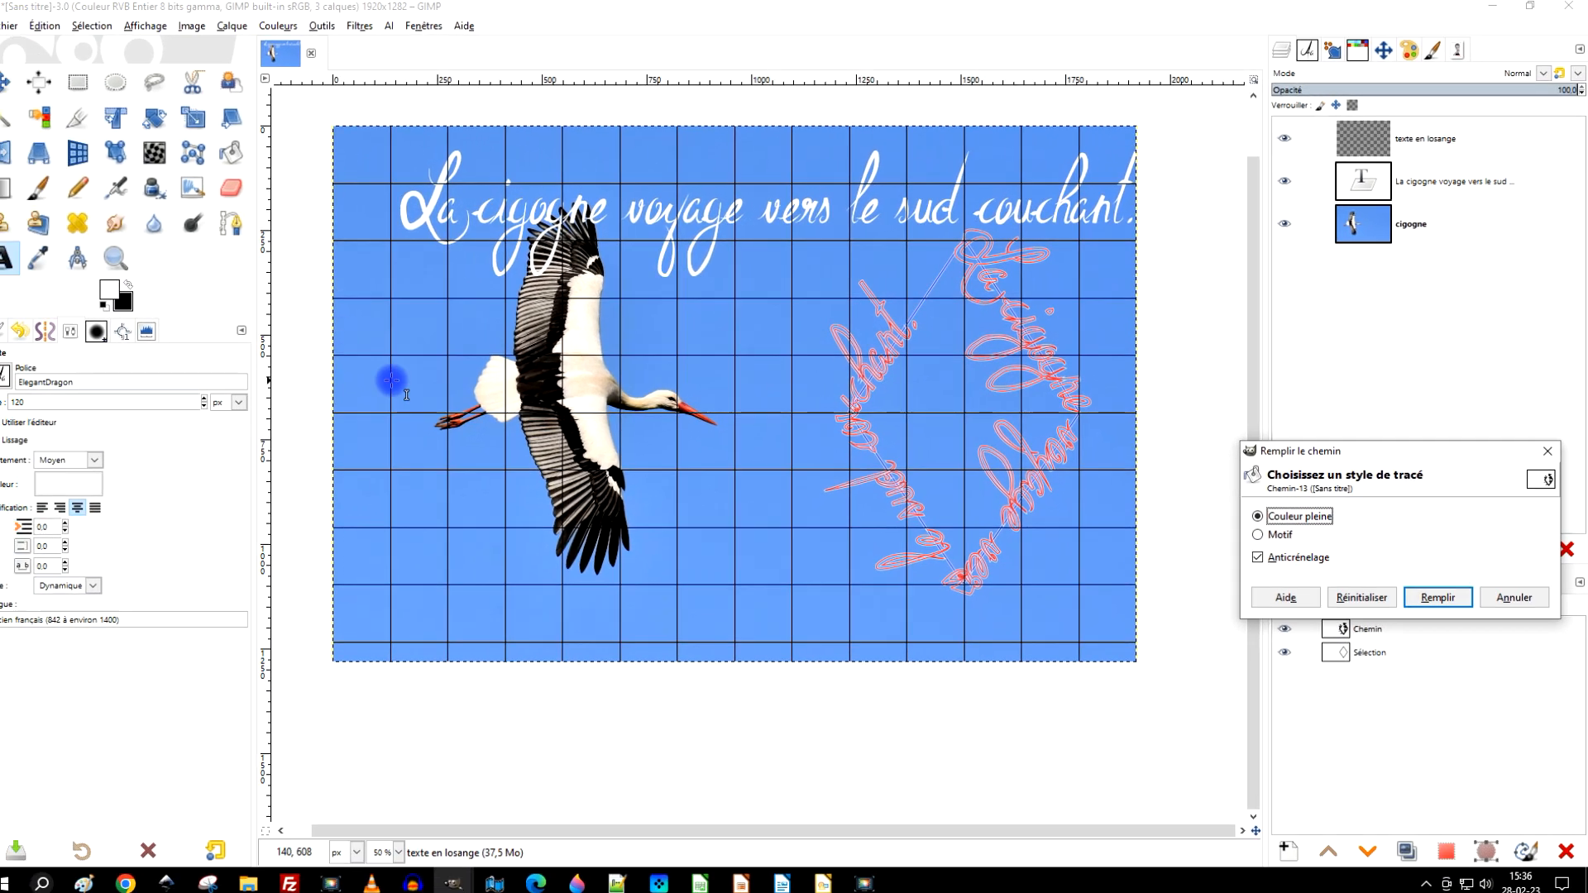
{"action": "left_click", "coordinate": [1437, 594]}
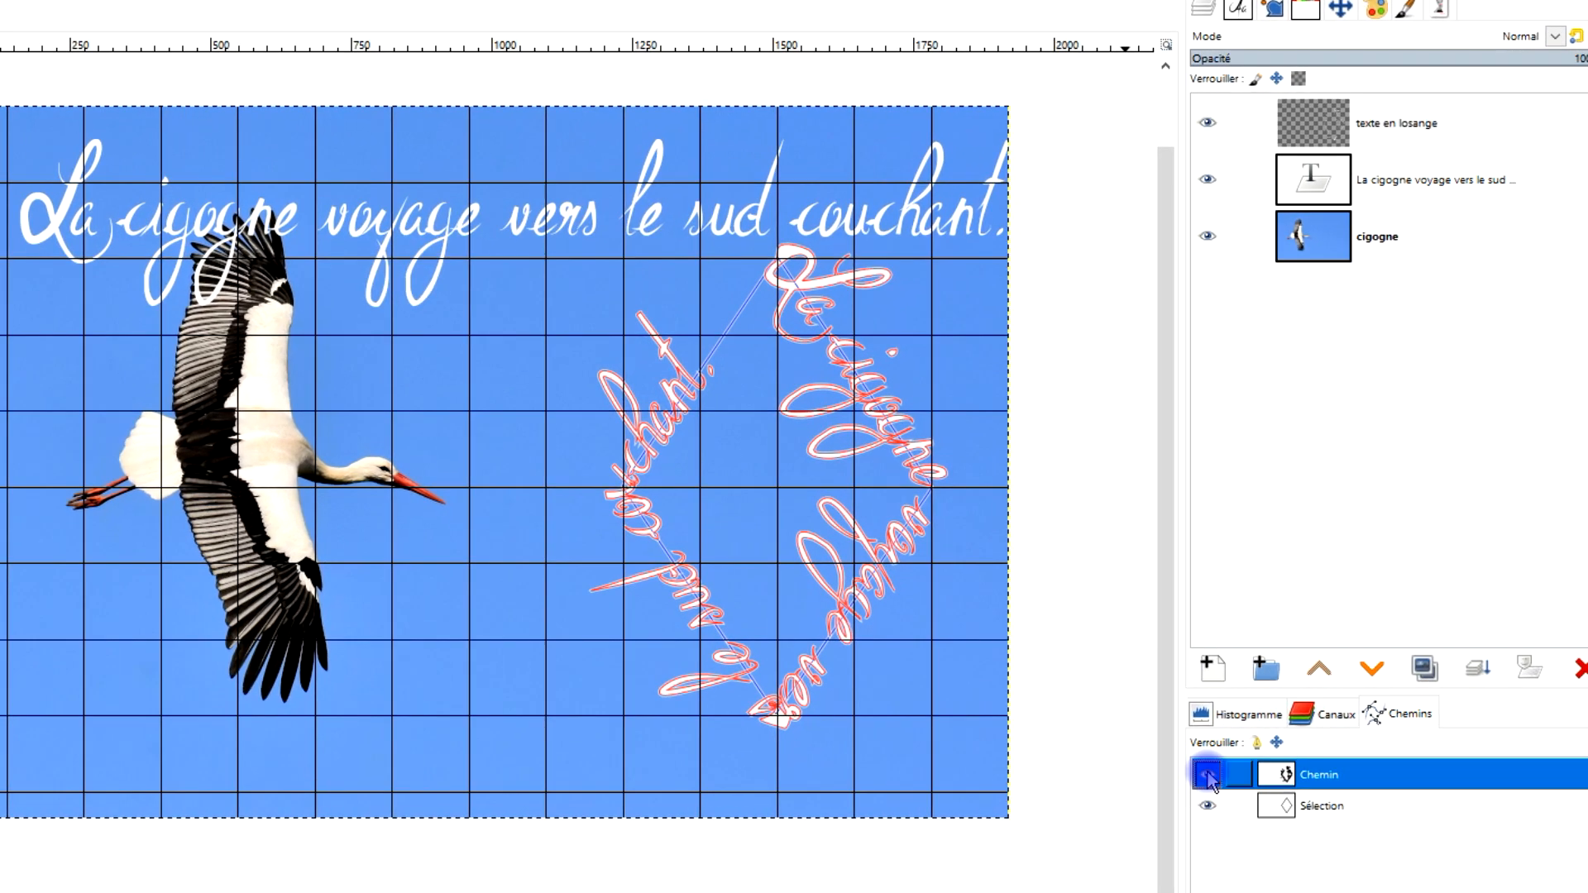
Hide the Chemin and Sélection paths and the straight sentence's text layer
{"action": "left_click", "coordinate": [1208, 776]}
{"action": "left_click", "coordinate": [1208, 806]}
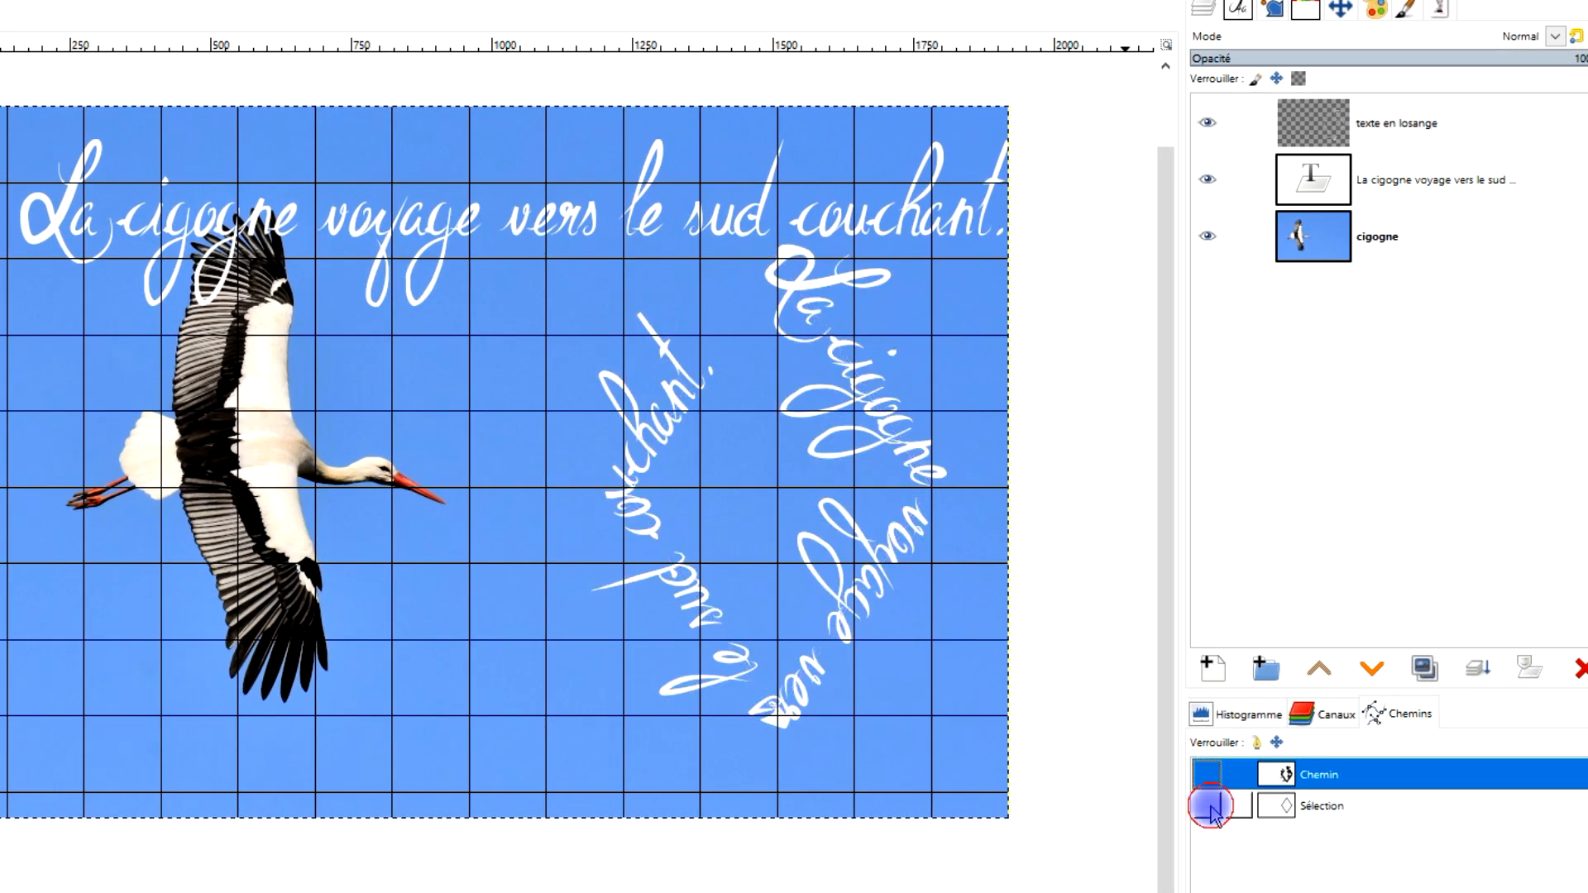
{"action": "left_click", "coordinate": [1221, 188]}
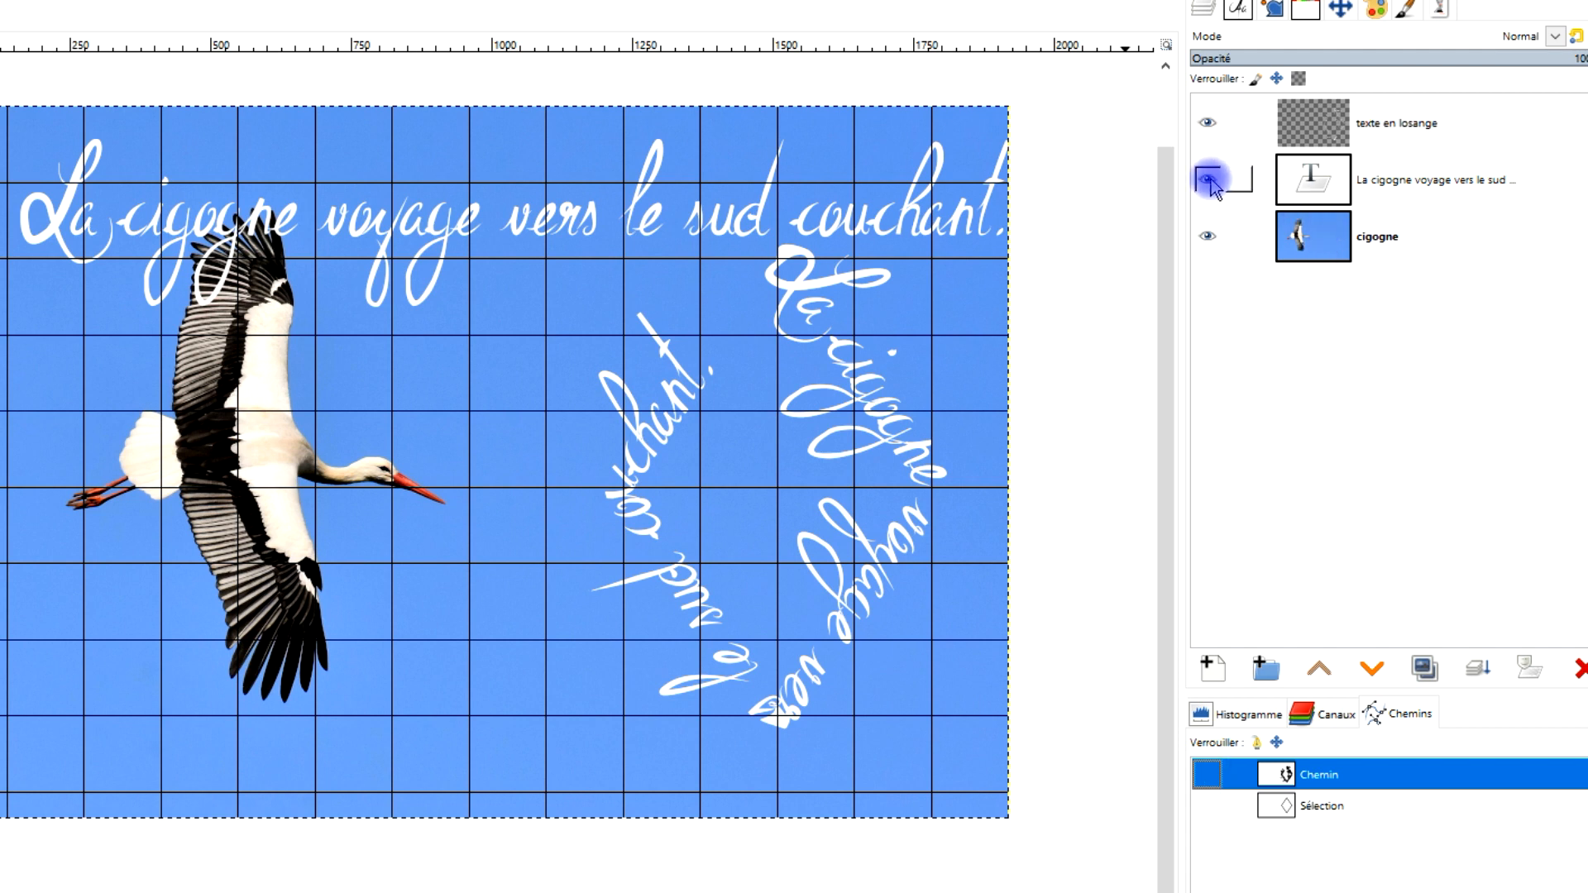
{"action": "left_click", "coordinate": [1208, 179]}
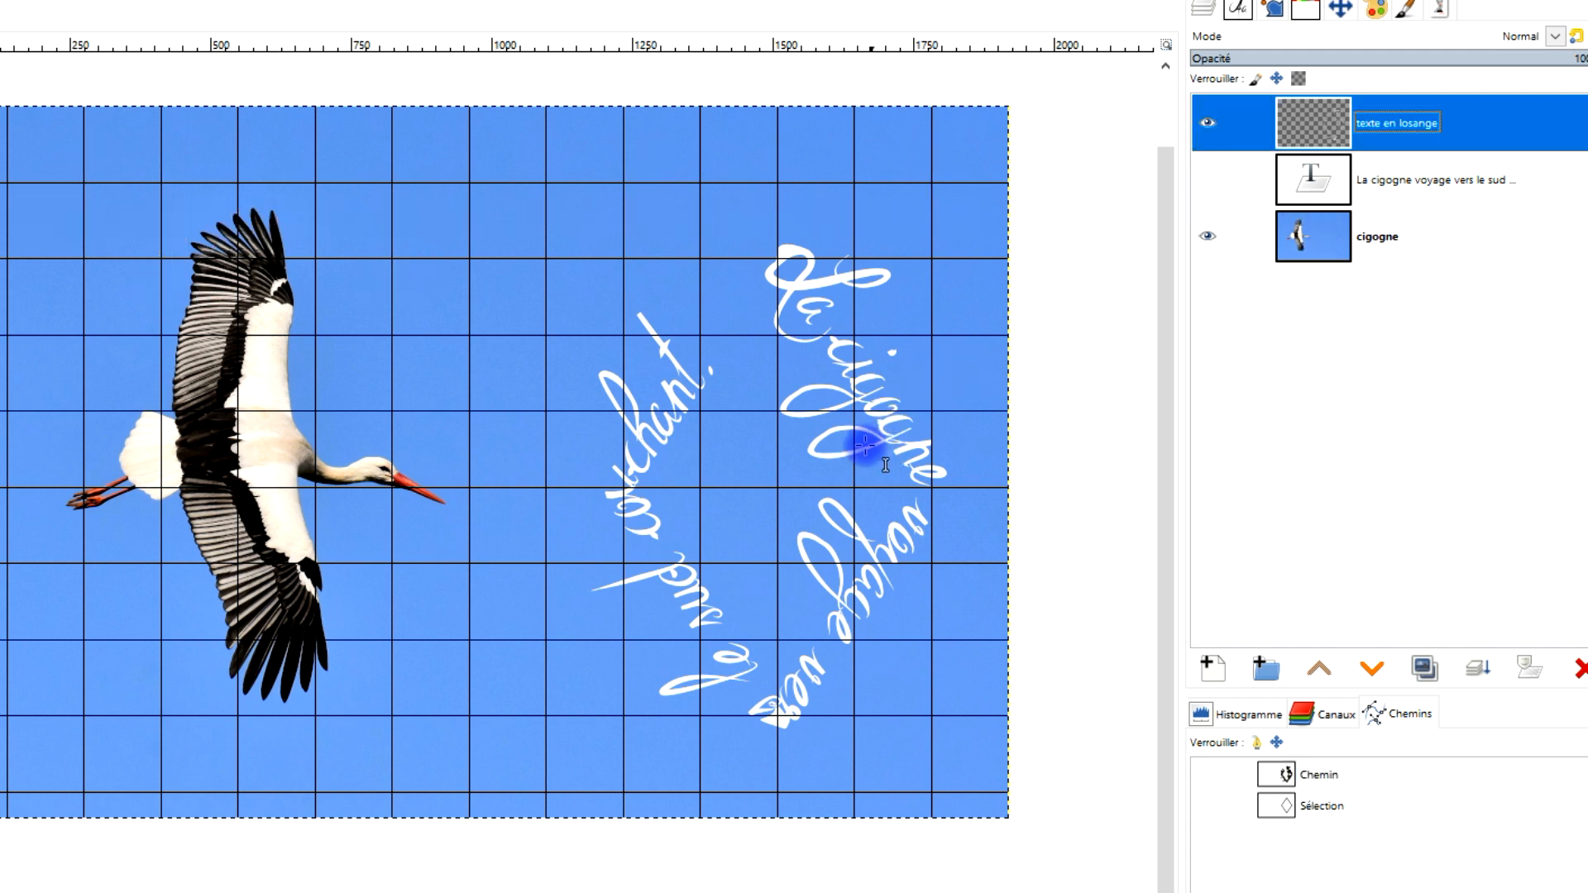
Hide the "texte en losange" layer and show the straight sentence's text layer
{"action": "scroll", "coordinate": [840, 436], "scroll_direction": "up", "scroll_amount": 1}
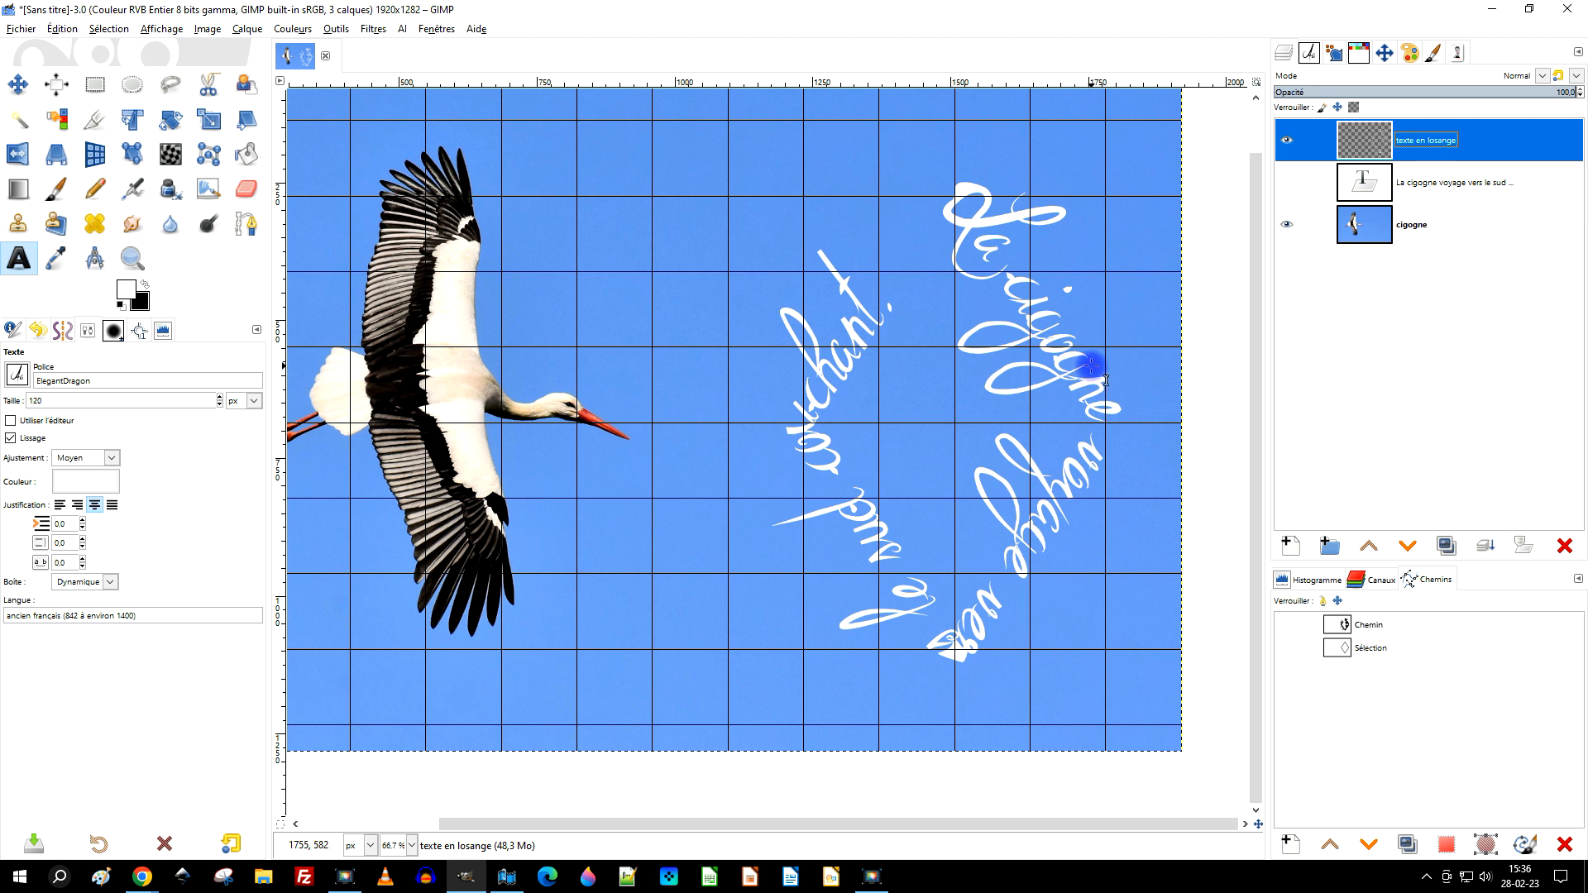
{"action": "scroll", "coordinate": [1020, 283], "scroll_direction": "up", "scroll_amount": 1}
{"action": "scroll", "coordinate": [1017, 281], "scroll_direction": "down", "scroll_amount": 2}
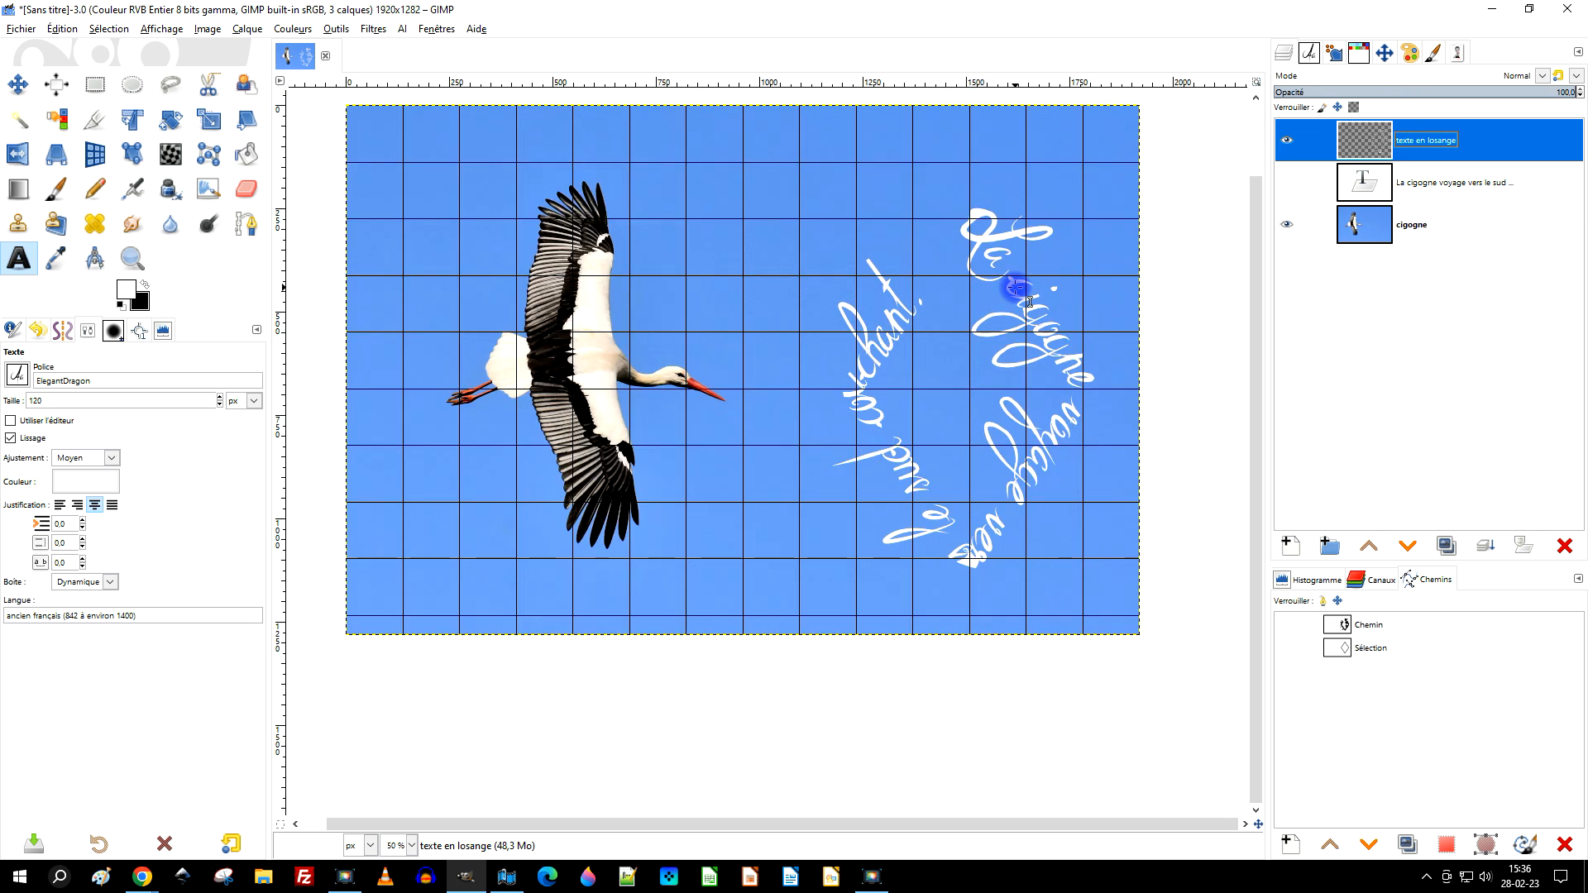
{"action": "left_click", "coordinate": [1285, 141]}
{"action": "left_click", "coordinate": [1286, 181]}
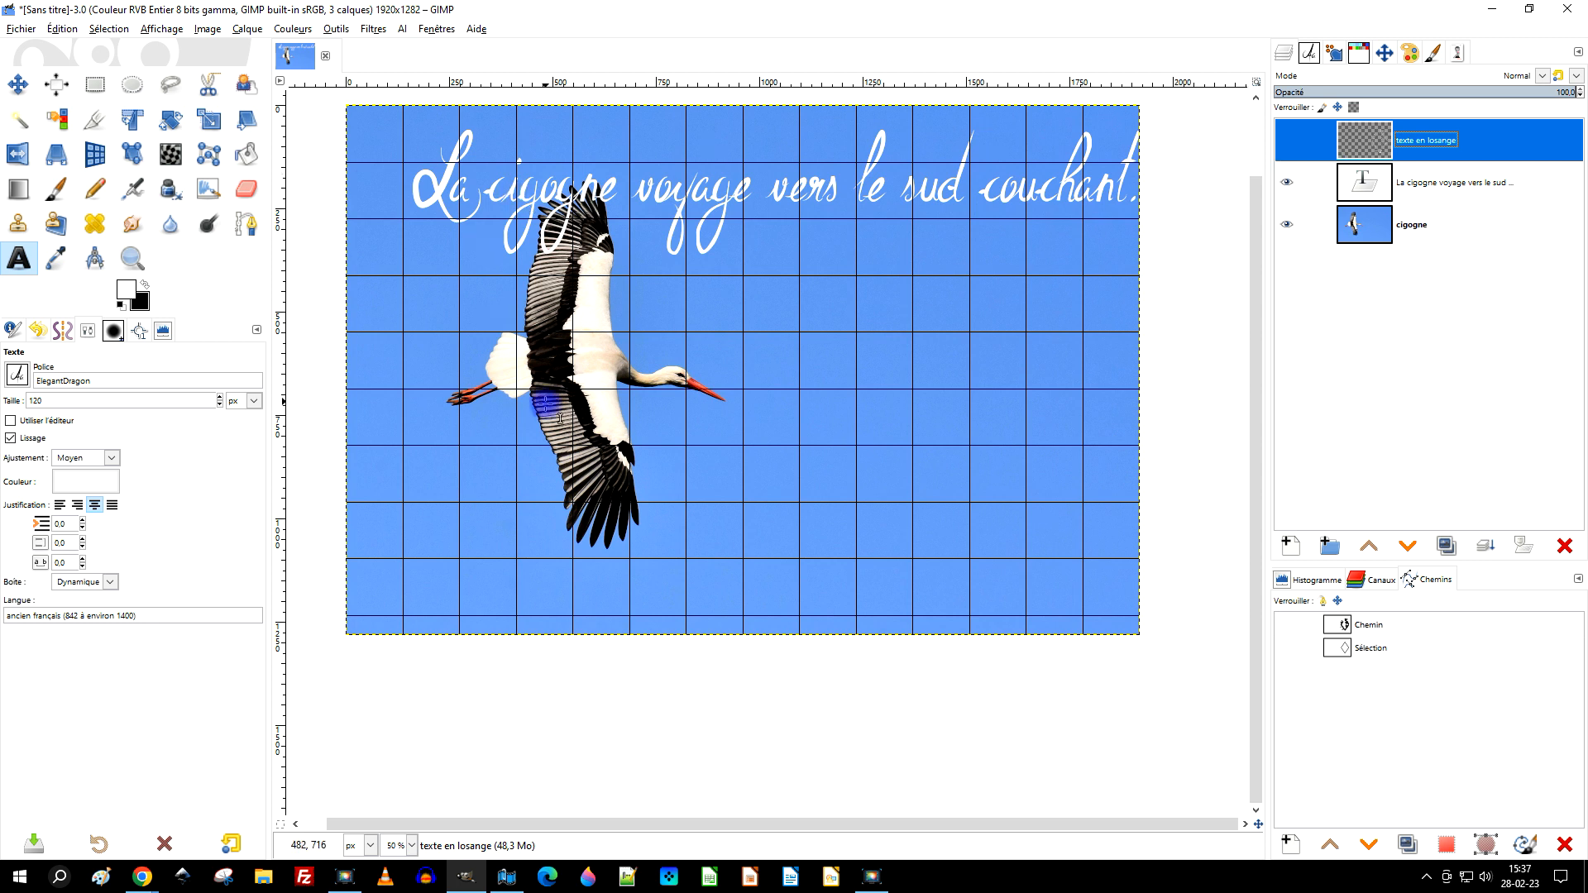
{"action": "left_click", "coordinate": [18, 84]}
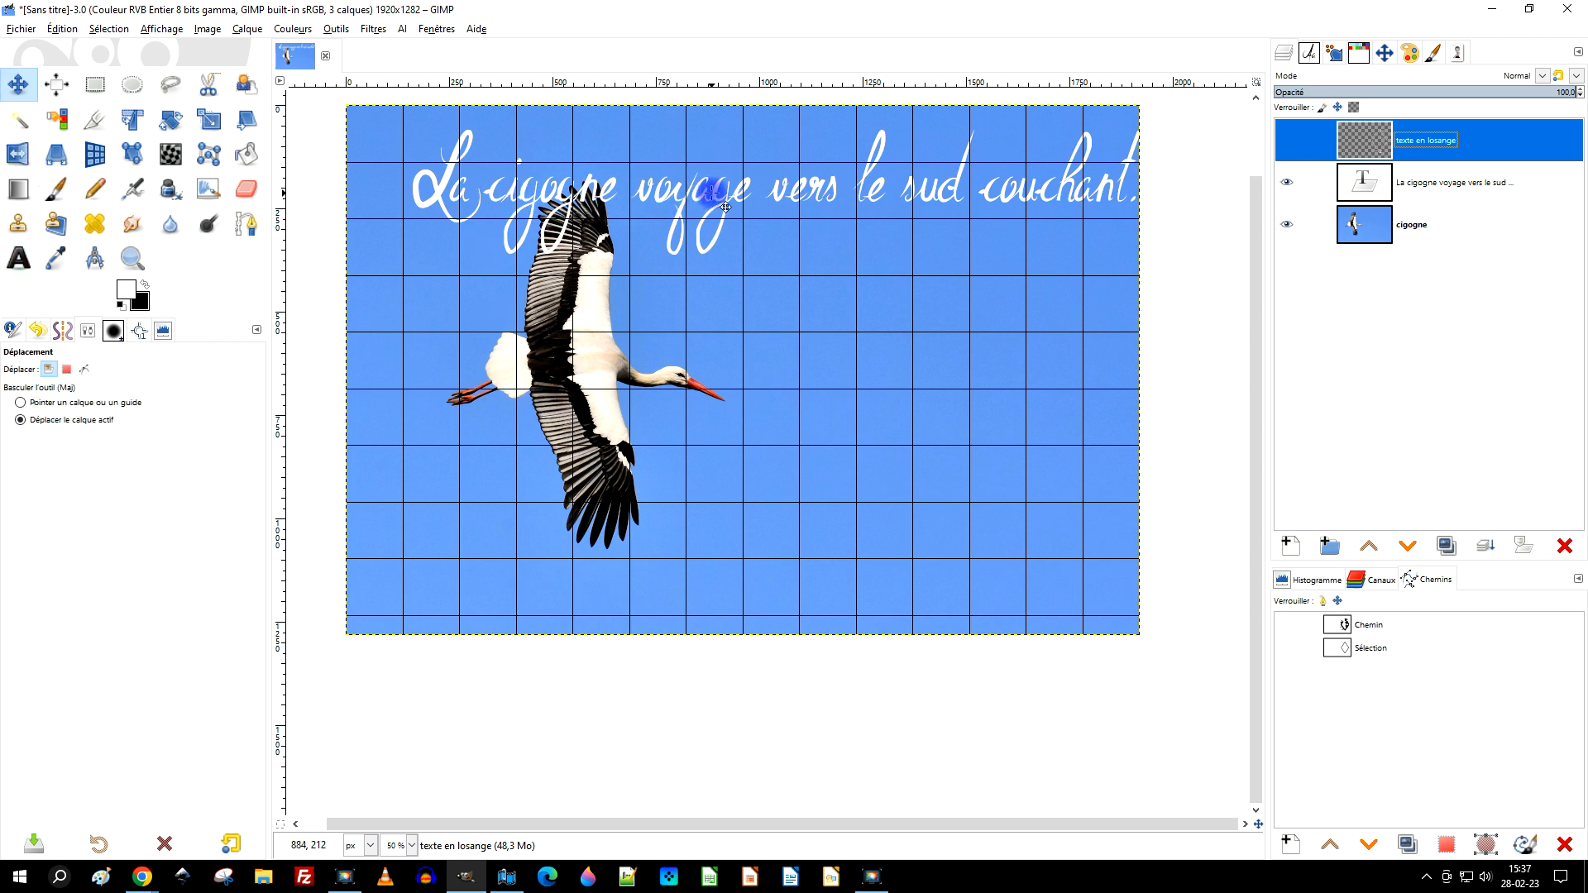
{"action": "left_click_drag", "start_coordinate": [717, 196], "coordinate": [699, 194]}
{"action": "key", "text": "ctrl+z"}
{"action": "key", "text": "ctrl+z"}
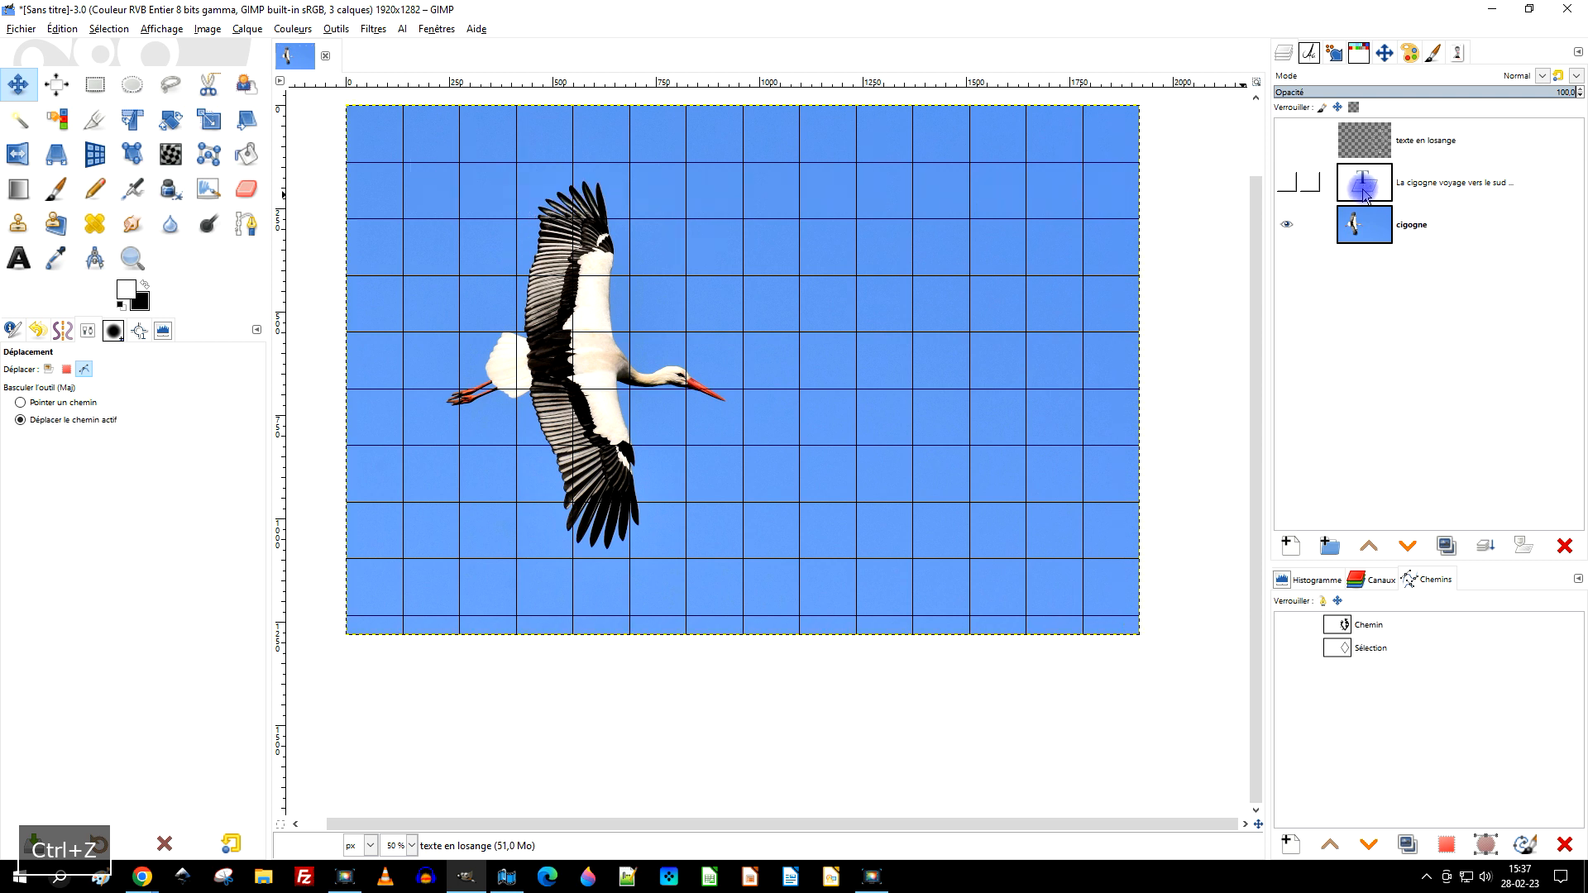
{"action": "left_click", "coordinate": [1286, 182]}
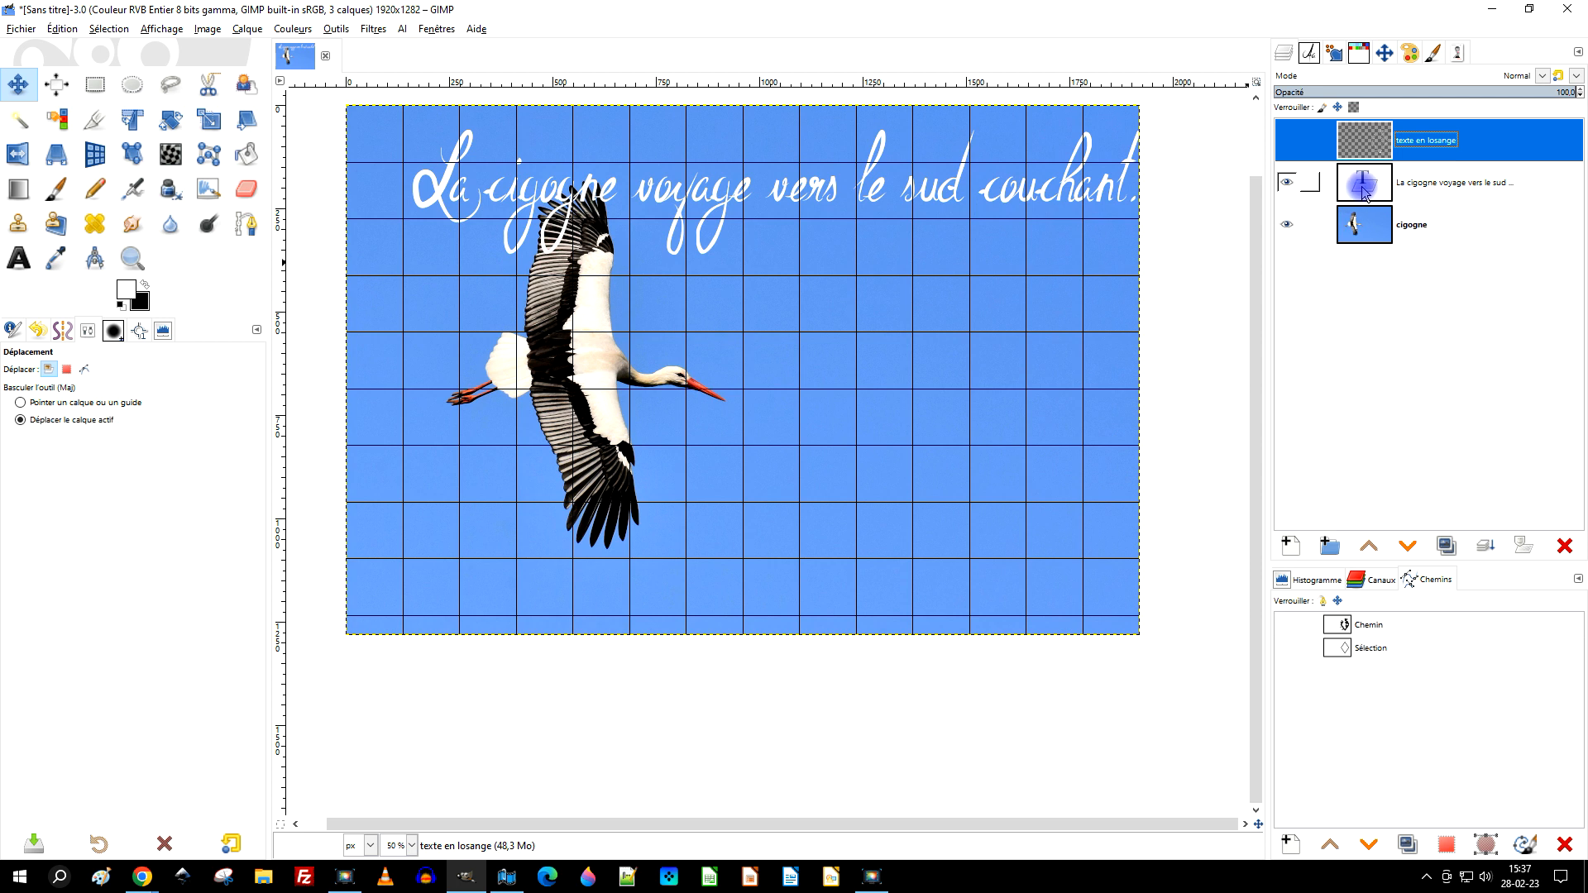
Show the diamond path Sélection and make the straight sentence's text layer active
{"action": "left_click", "coordinate": [1402, 182]}
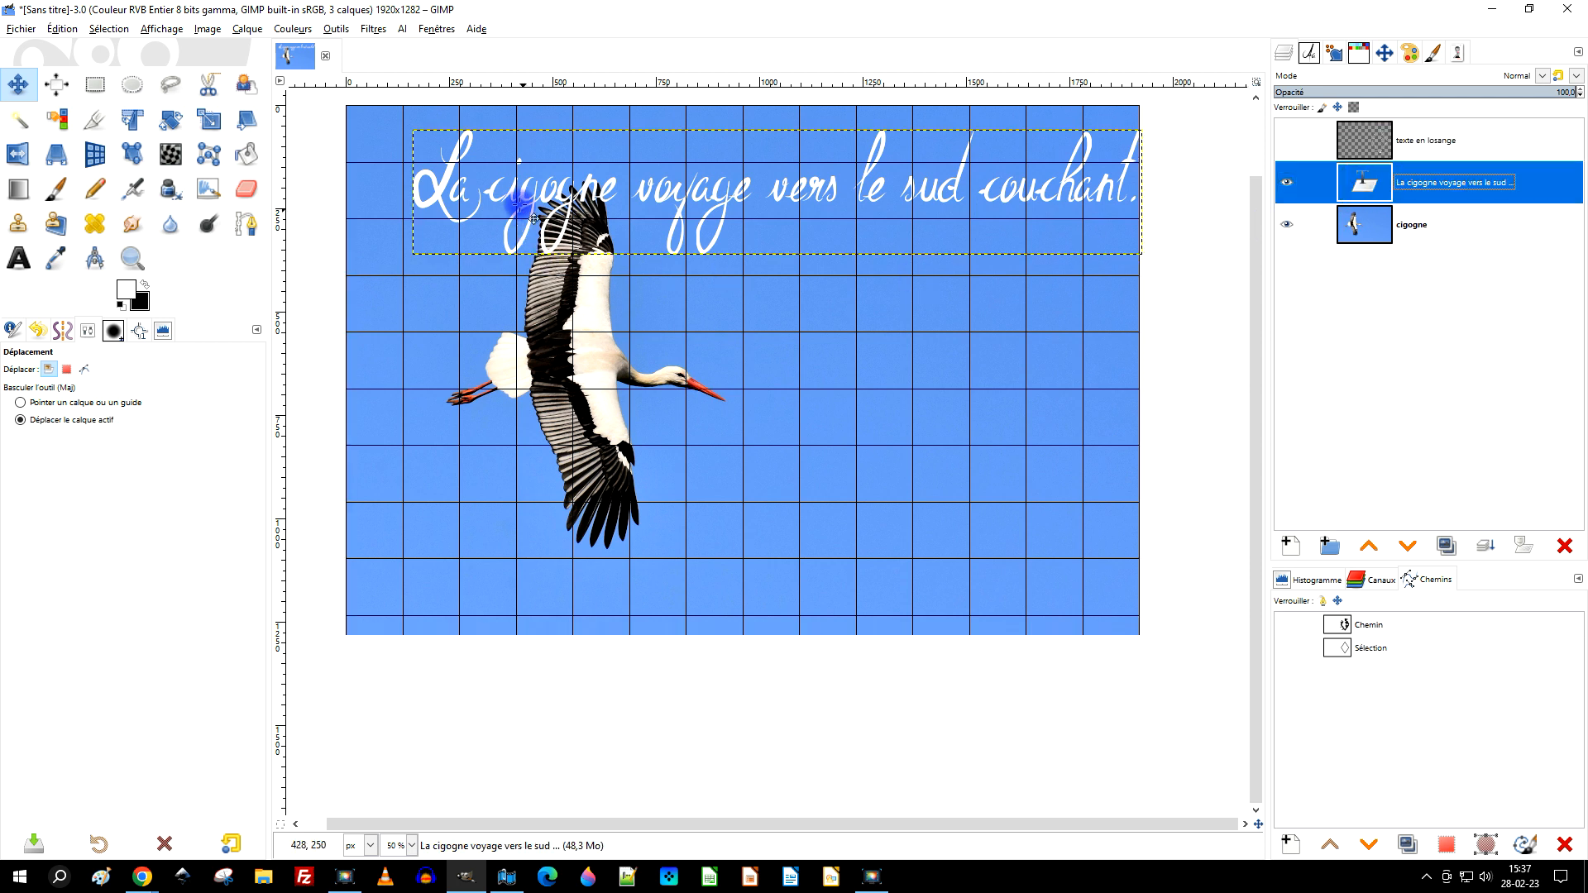
{"action": "left_click", "coordinate": [1285, 651]}
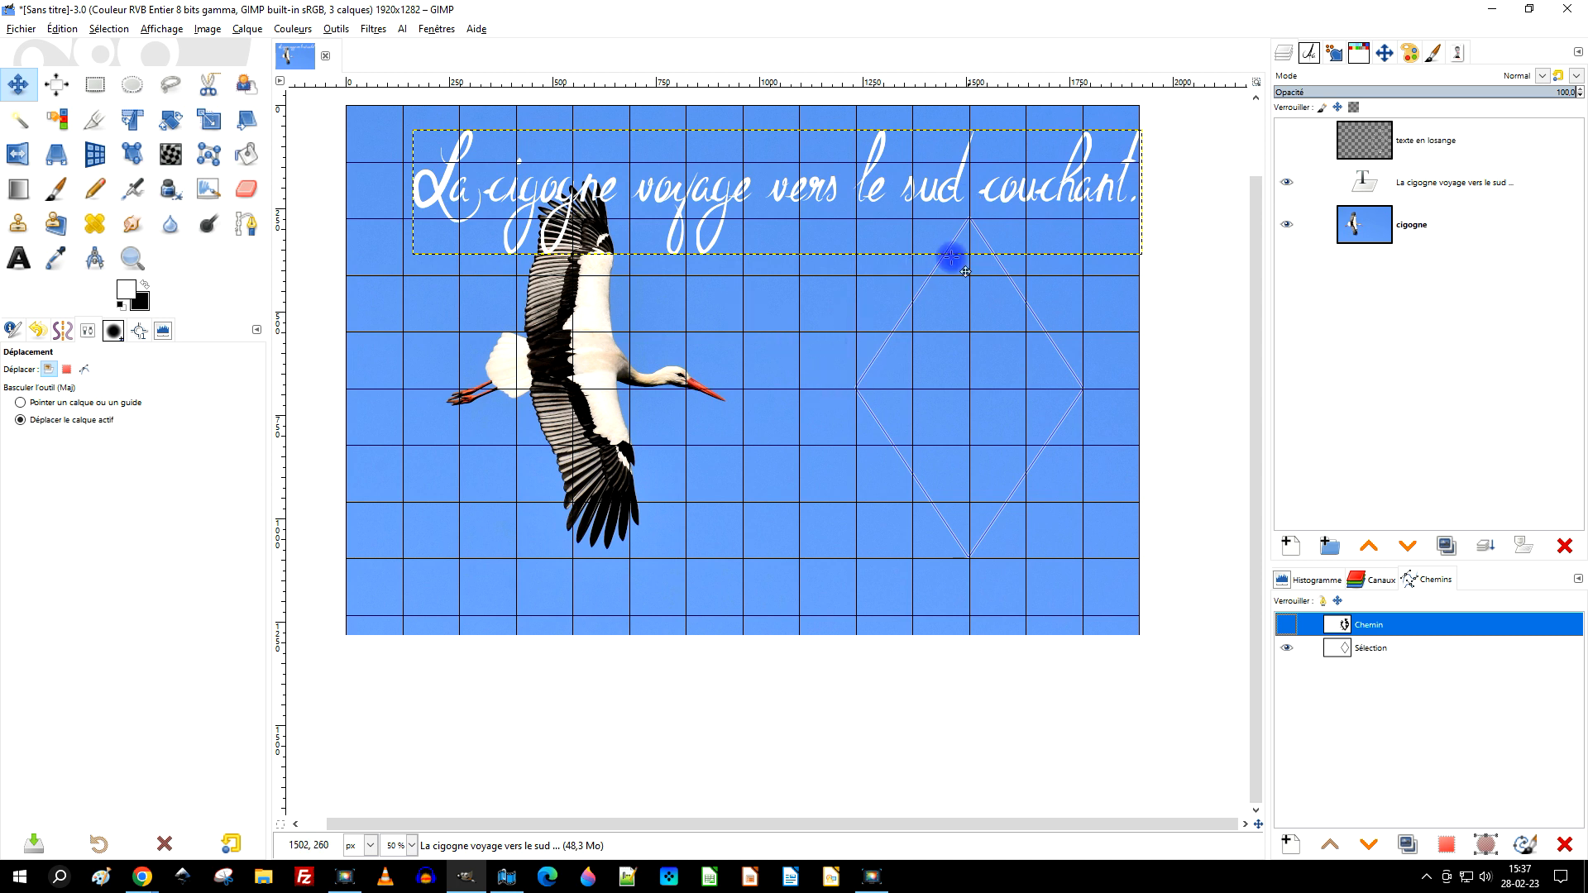
{"action": "left_click", "coordinate": [1369, 186]}
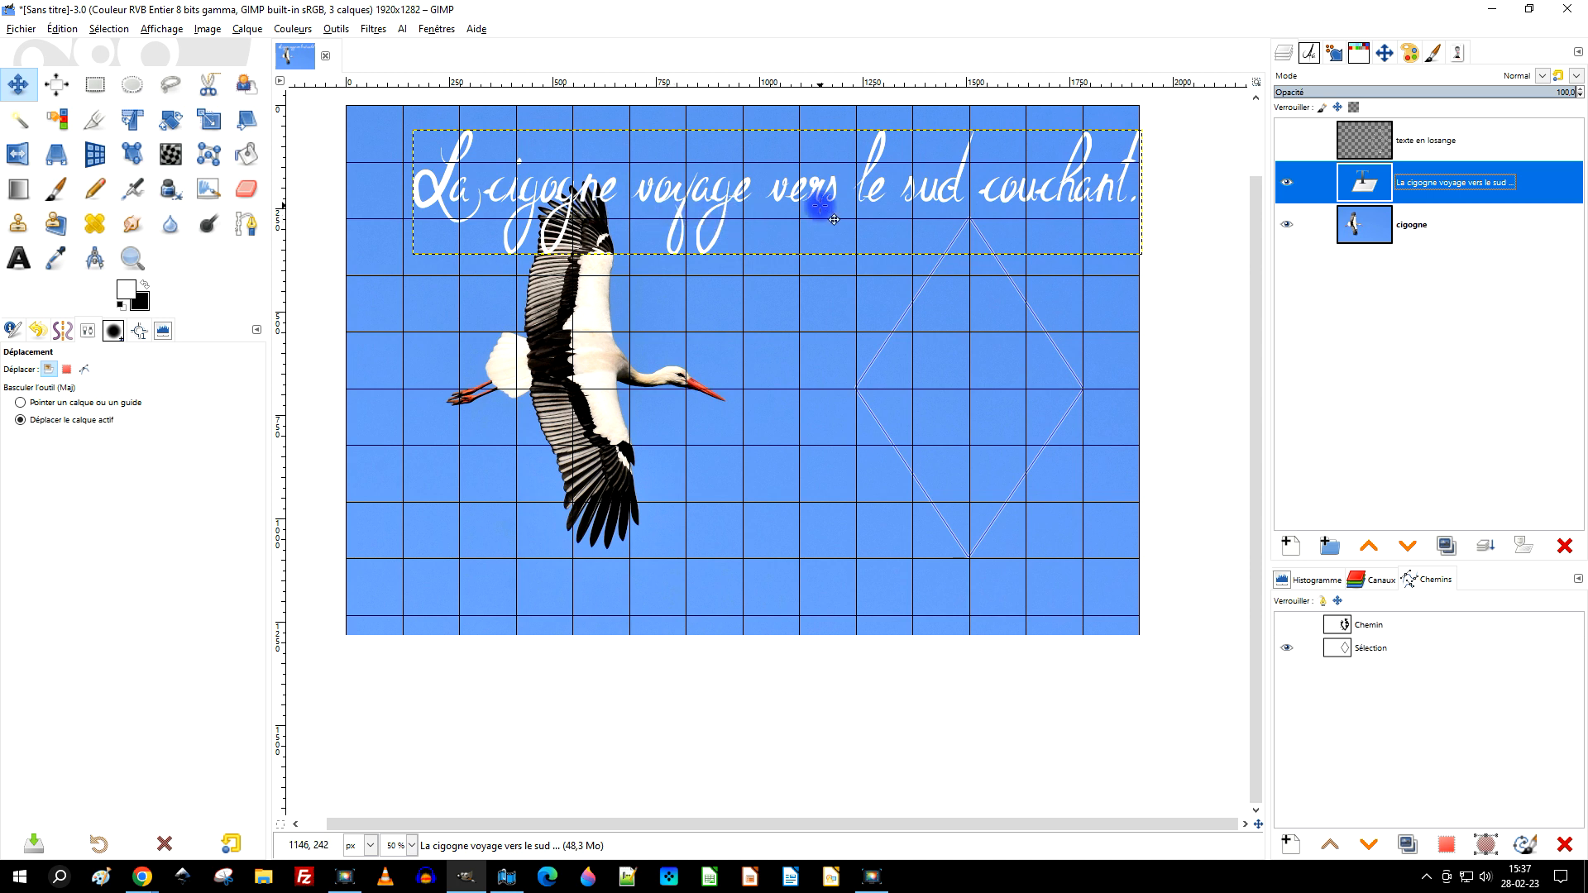
{"action": "right_click", "coordinate": [1378, 189]}
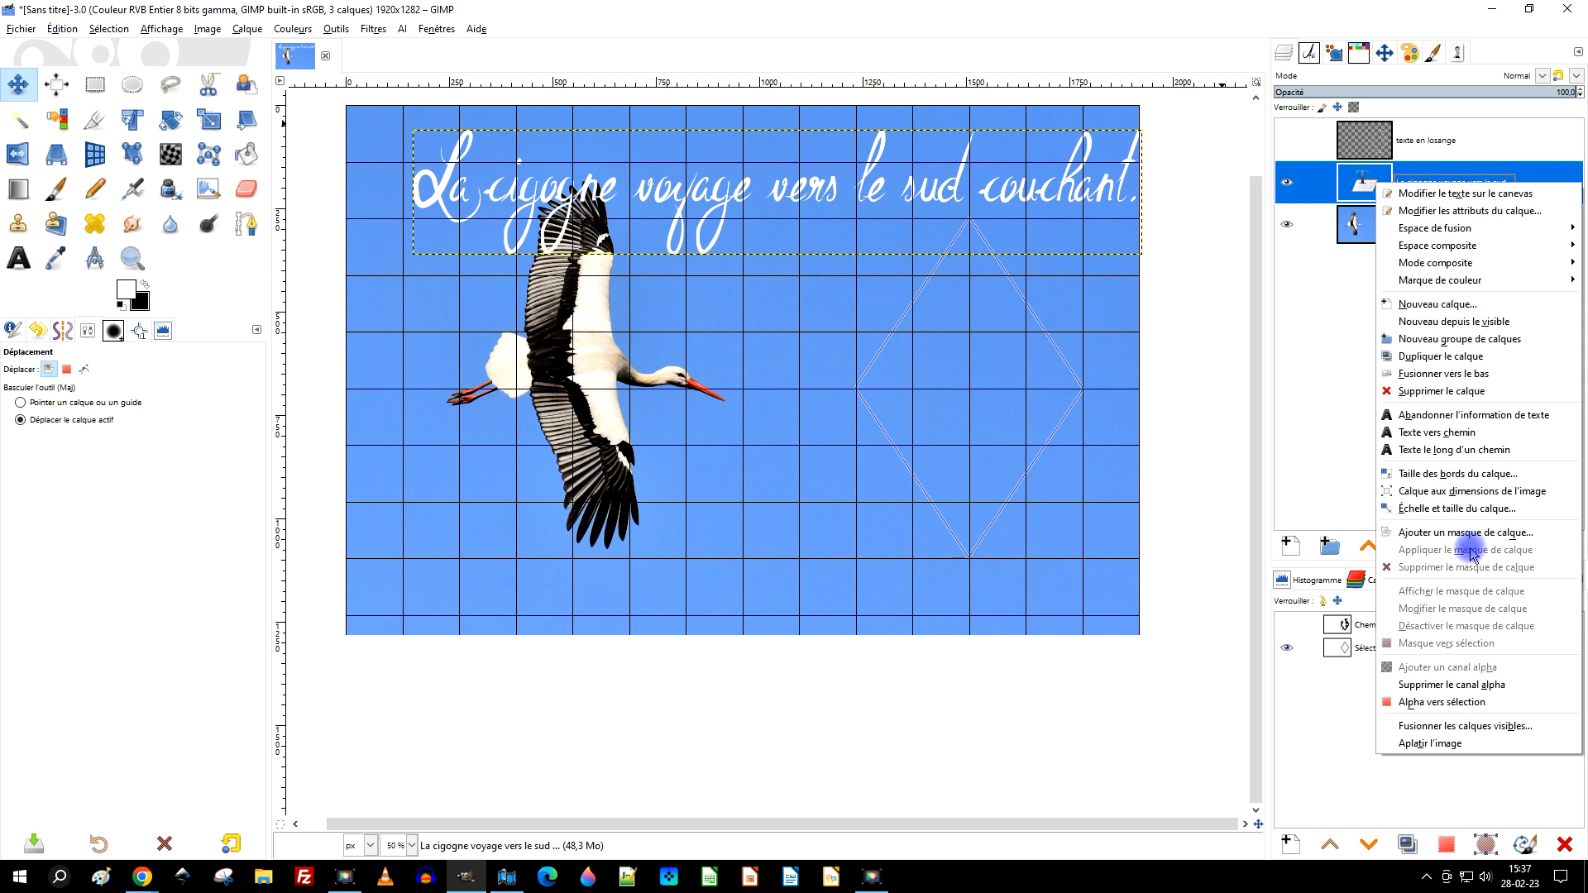
{"action": "left_click", "coordinate": [1472, 491]}
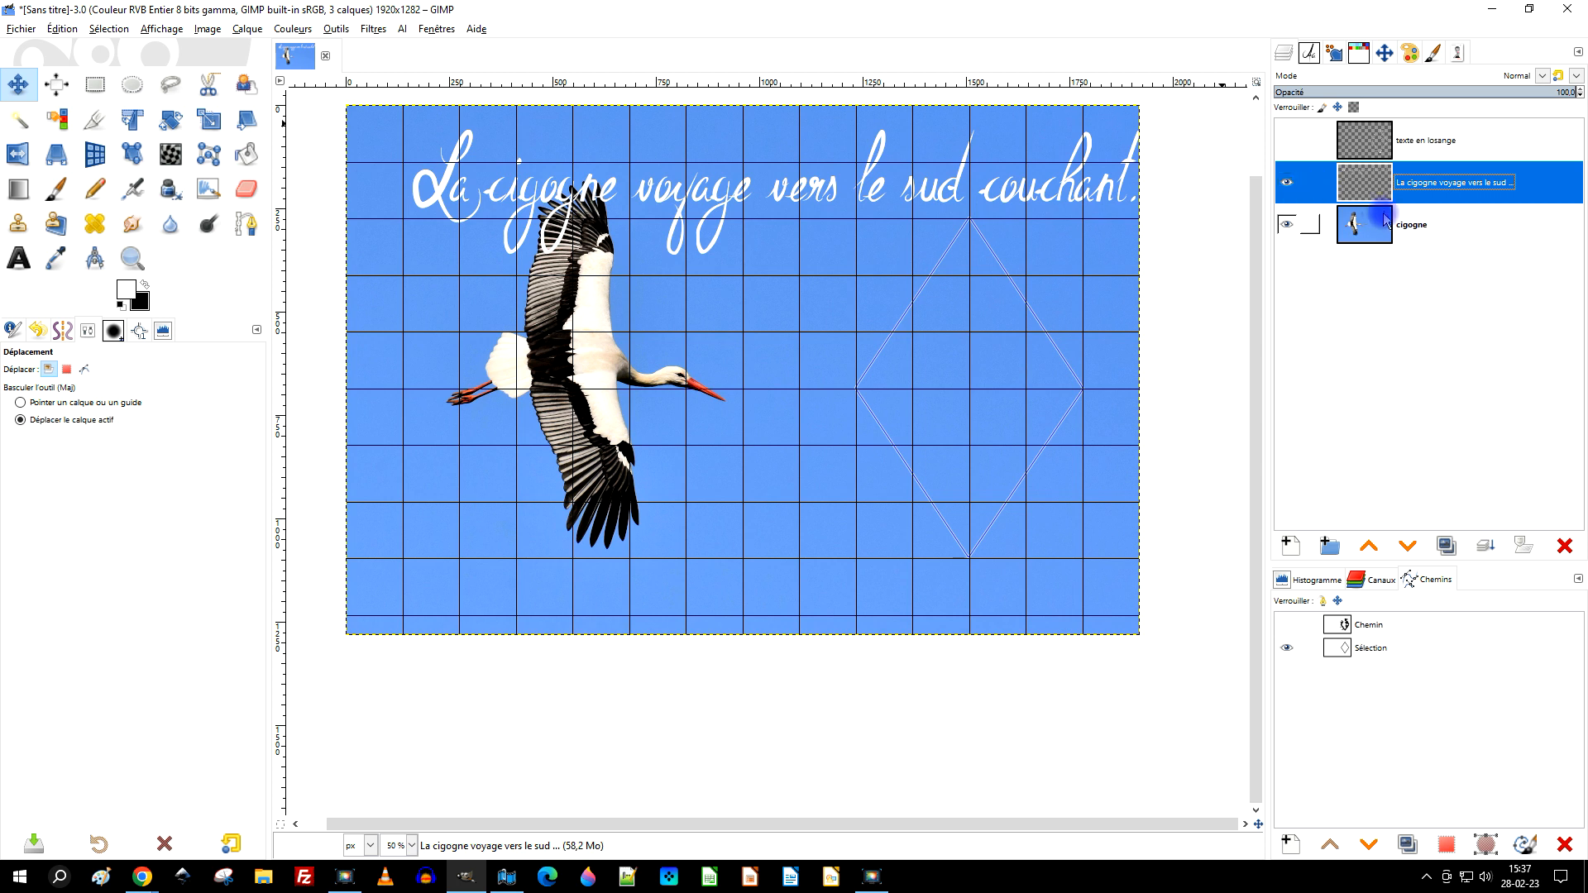
{"action": "key", "text": "ctrl+z"}
Move the straight sentence slightly up and to the left so it fits entirely inside the image
{"action": "left_click", "coordinate": [37, 84]}
{"action": "left_click", "coordinate": [636, 205]}
{"action": "left_click_drag", "start_coordinate": [625, 199], "coordinate": [598, 185]}
{"action": "left_click", "coordinate": [1535, 238]}
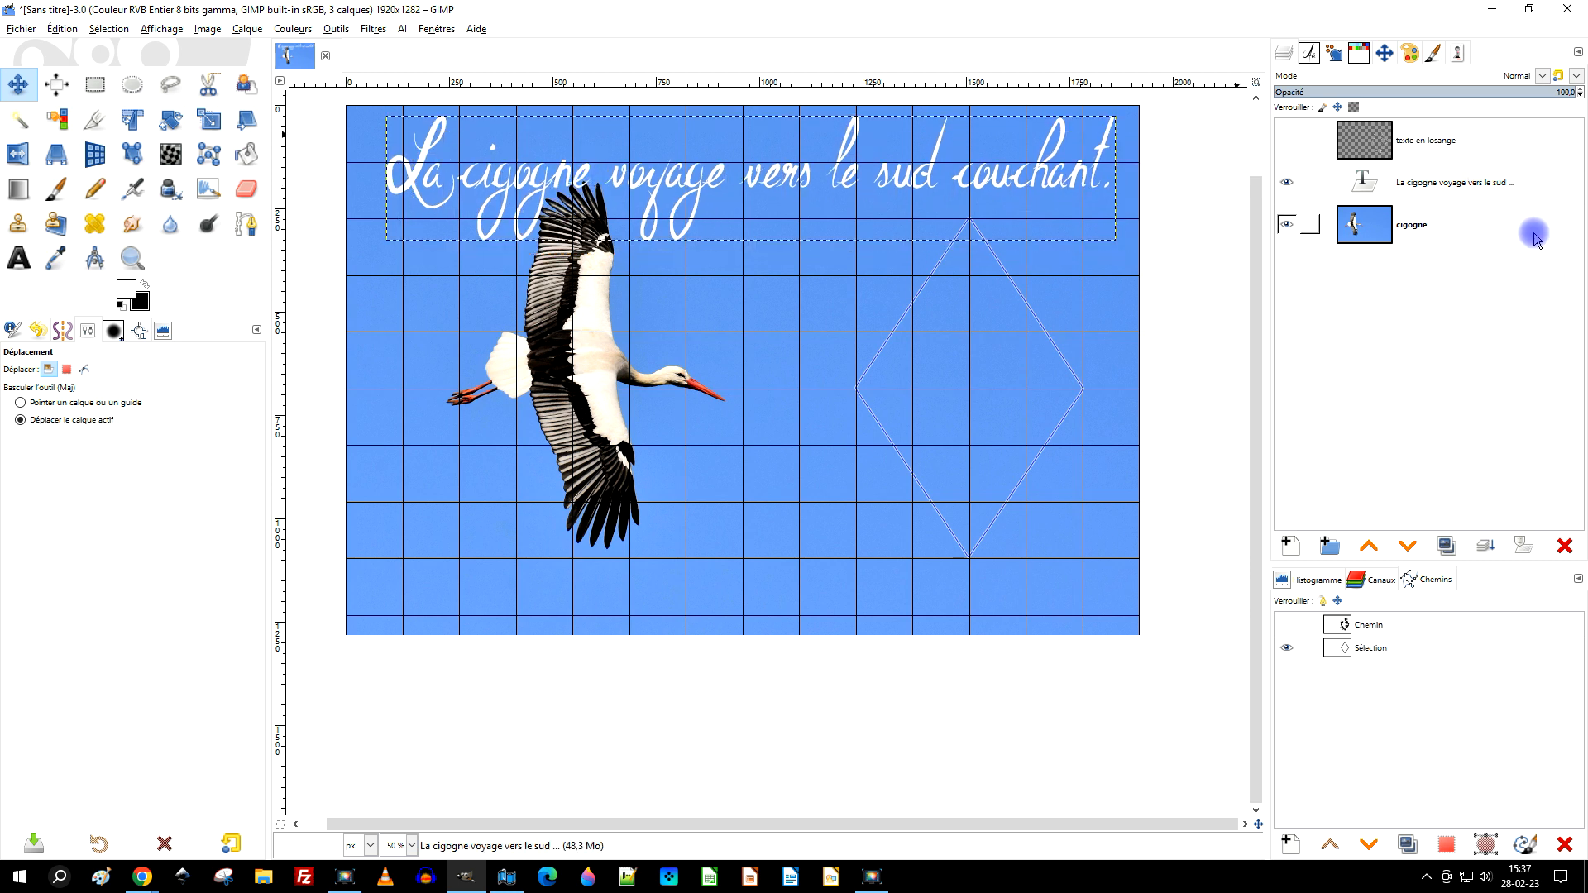
Resize the straight sentence's layer to the image's dimensions
{"action": "left_click", "coordinate": [1365, 182]}
{"action": "right_click", "coordinate": [1373, 183]}
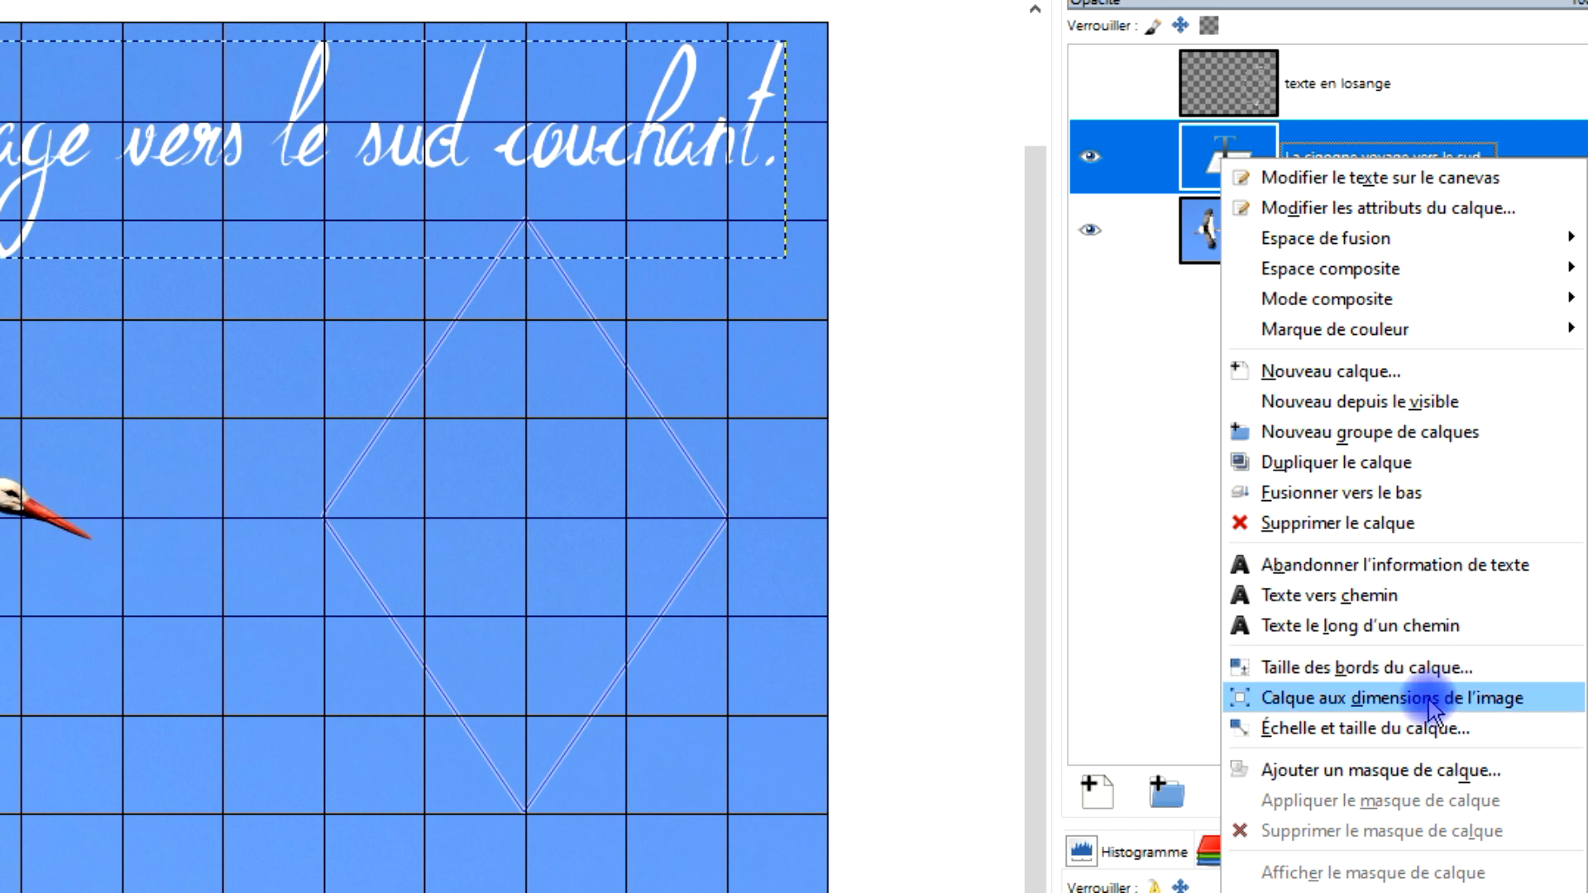
{"action": "left_click", "coordinate": [1432, 708]}
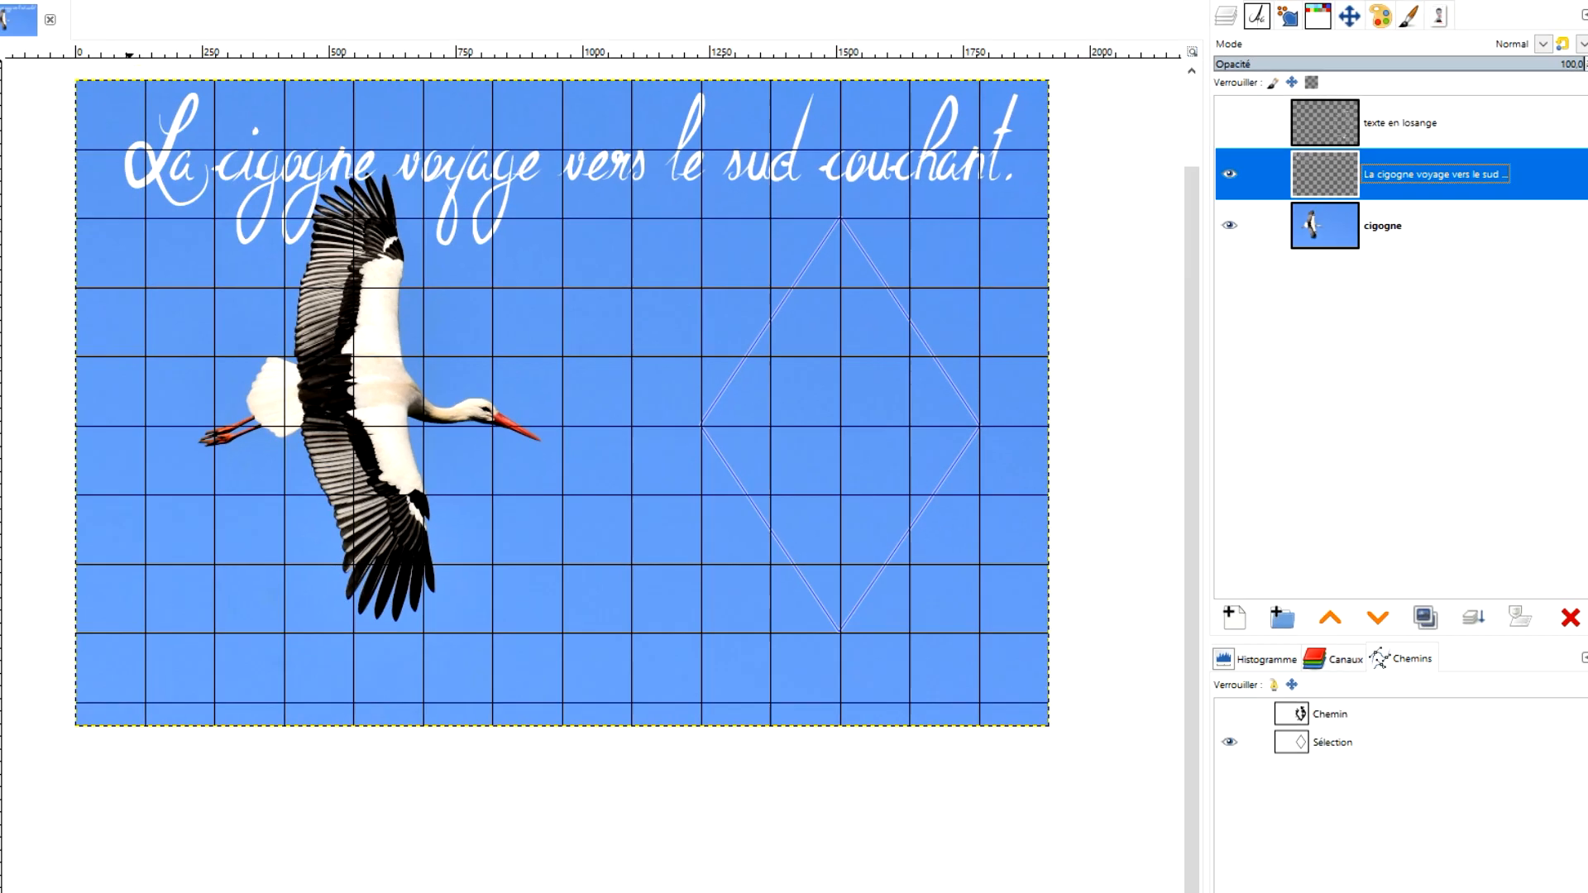
Draw a rectangular selection around the words "La cigogne" in the straight sentence
{"action": "left_click", "coordinate": [106, 96]}
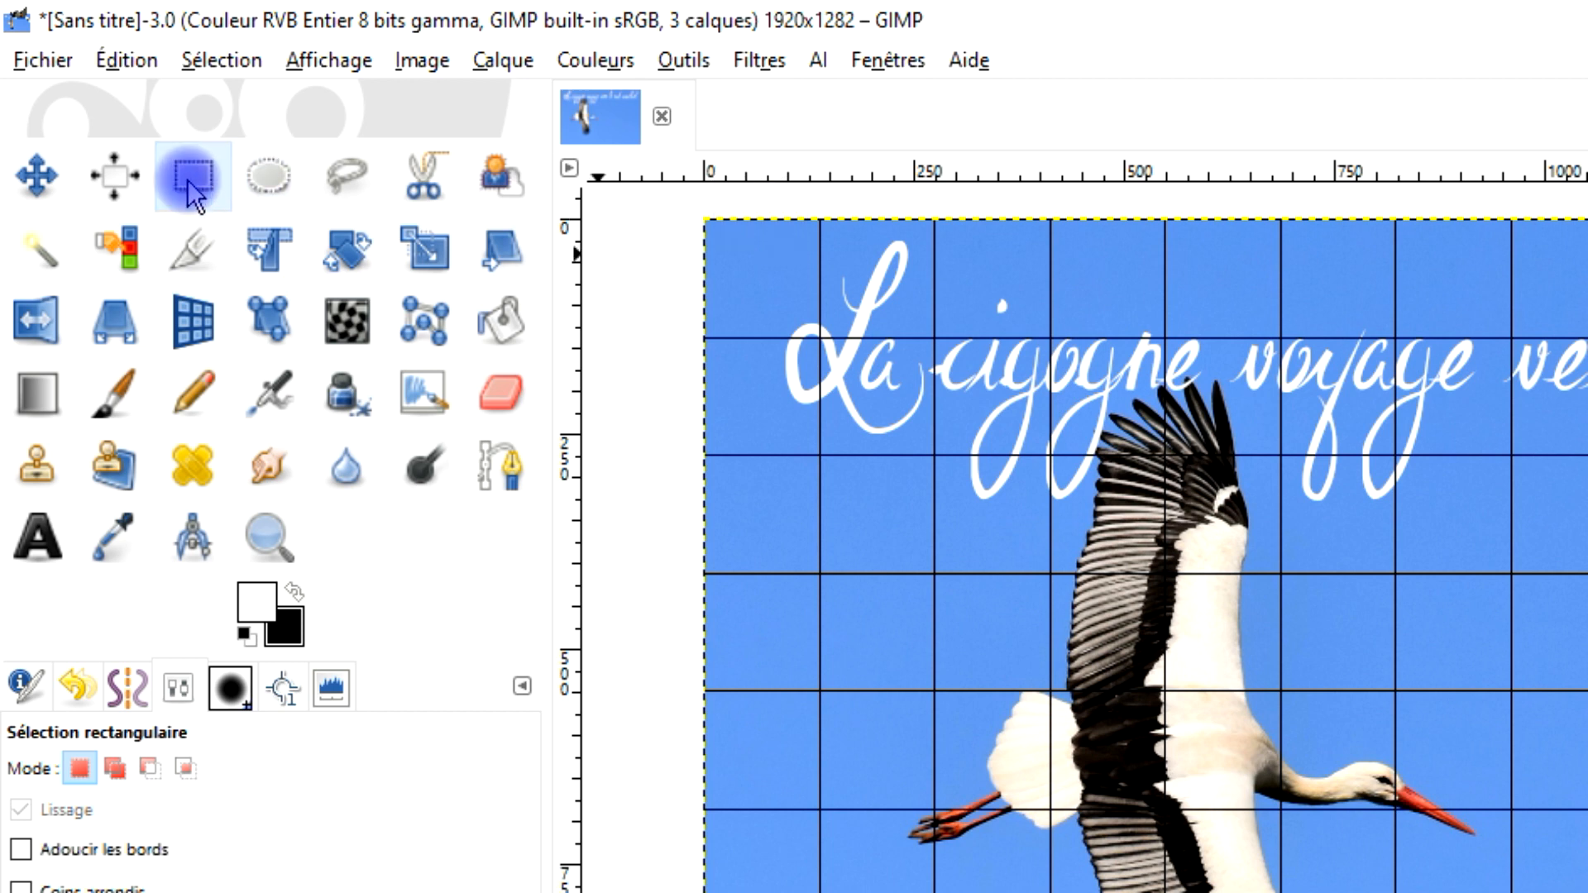
{"action": "left_click_drag", "start_coordinate": [757, 202], "coordinate": [1221, 524]}
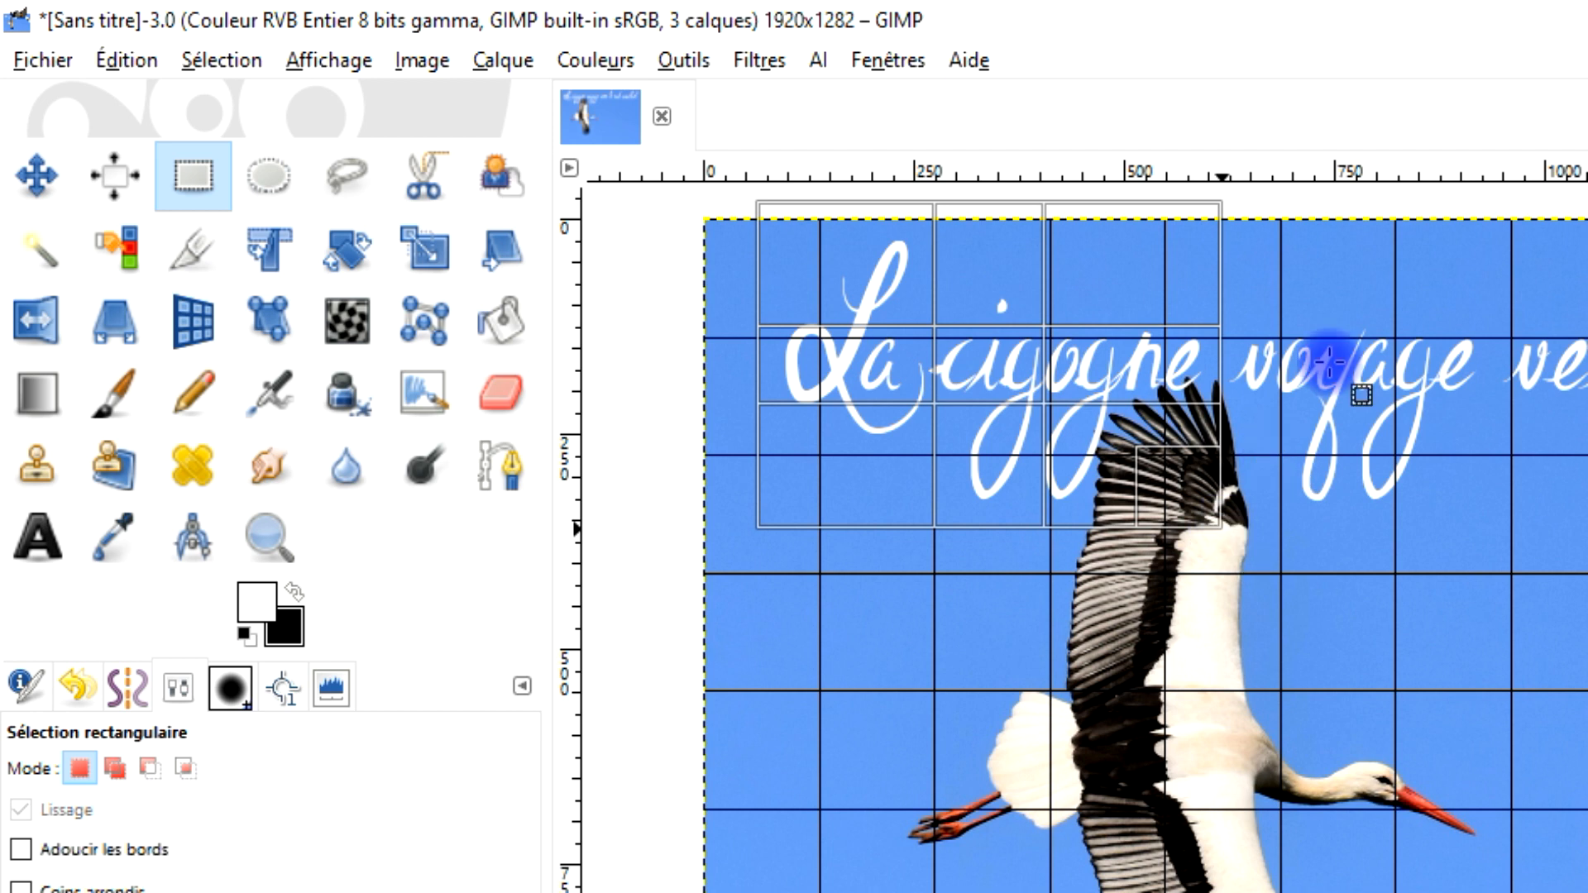
Cut the selected words "La cigogne" out of the straight sentence and paste them in place as a floating selection
{"action": "key", "text": "ctrl"}
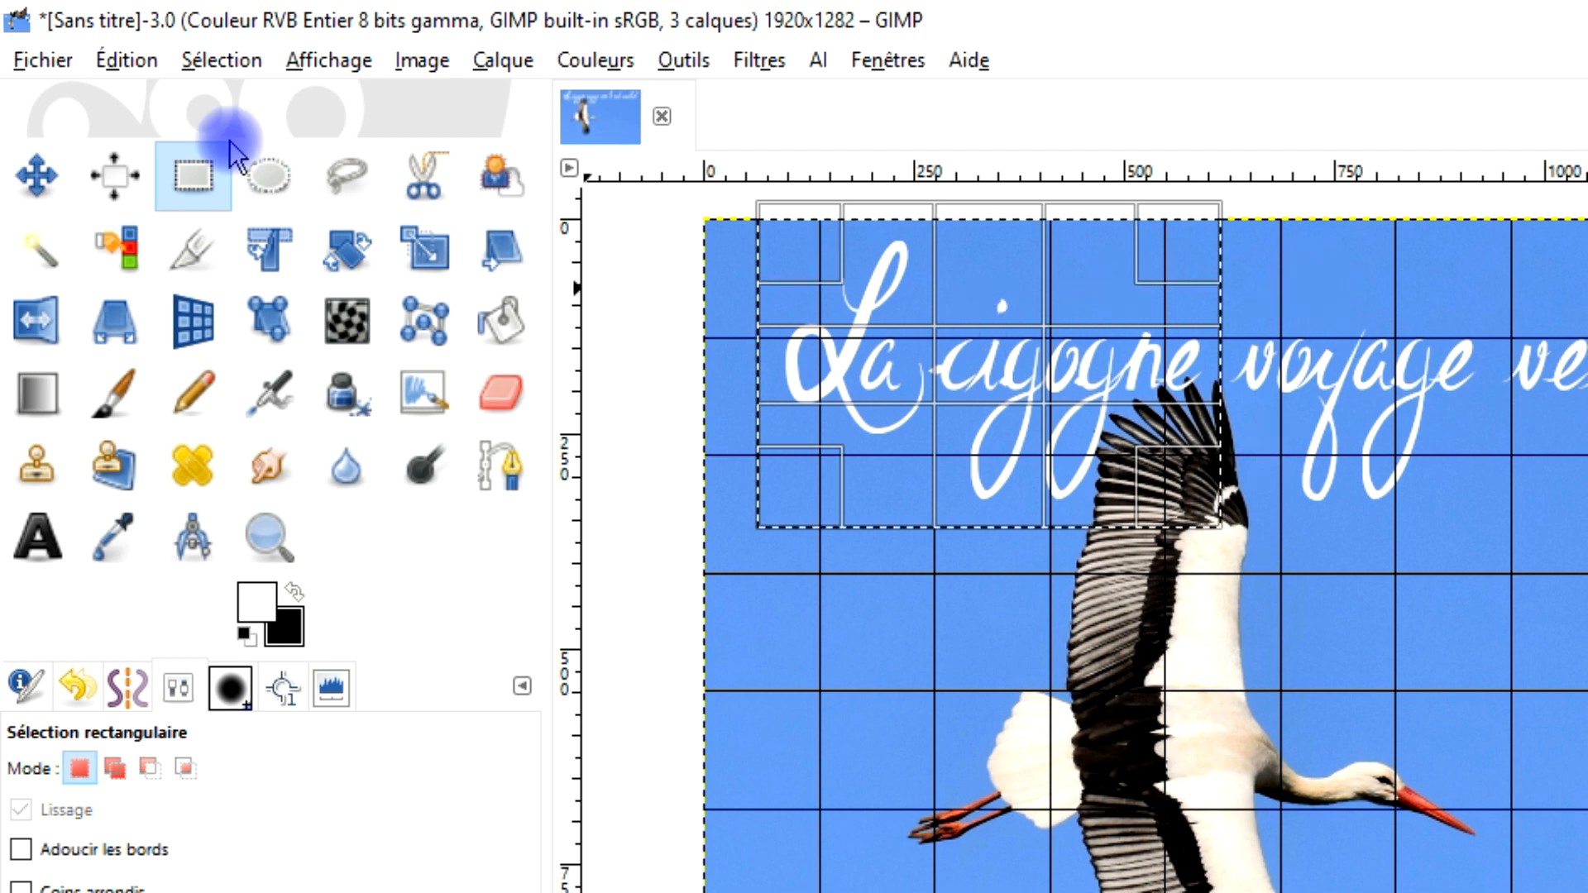
{"action": "left_click", "coordinate": [126, 59]}
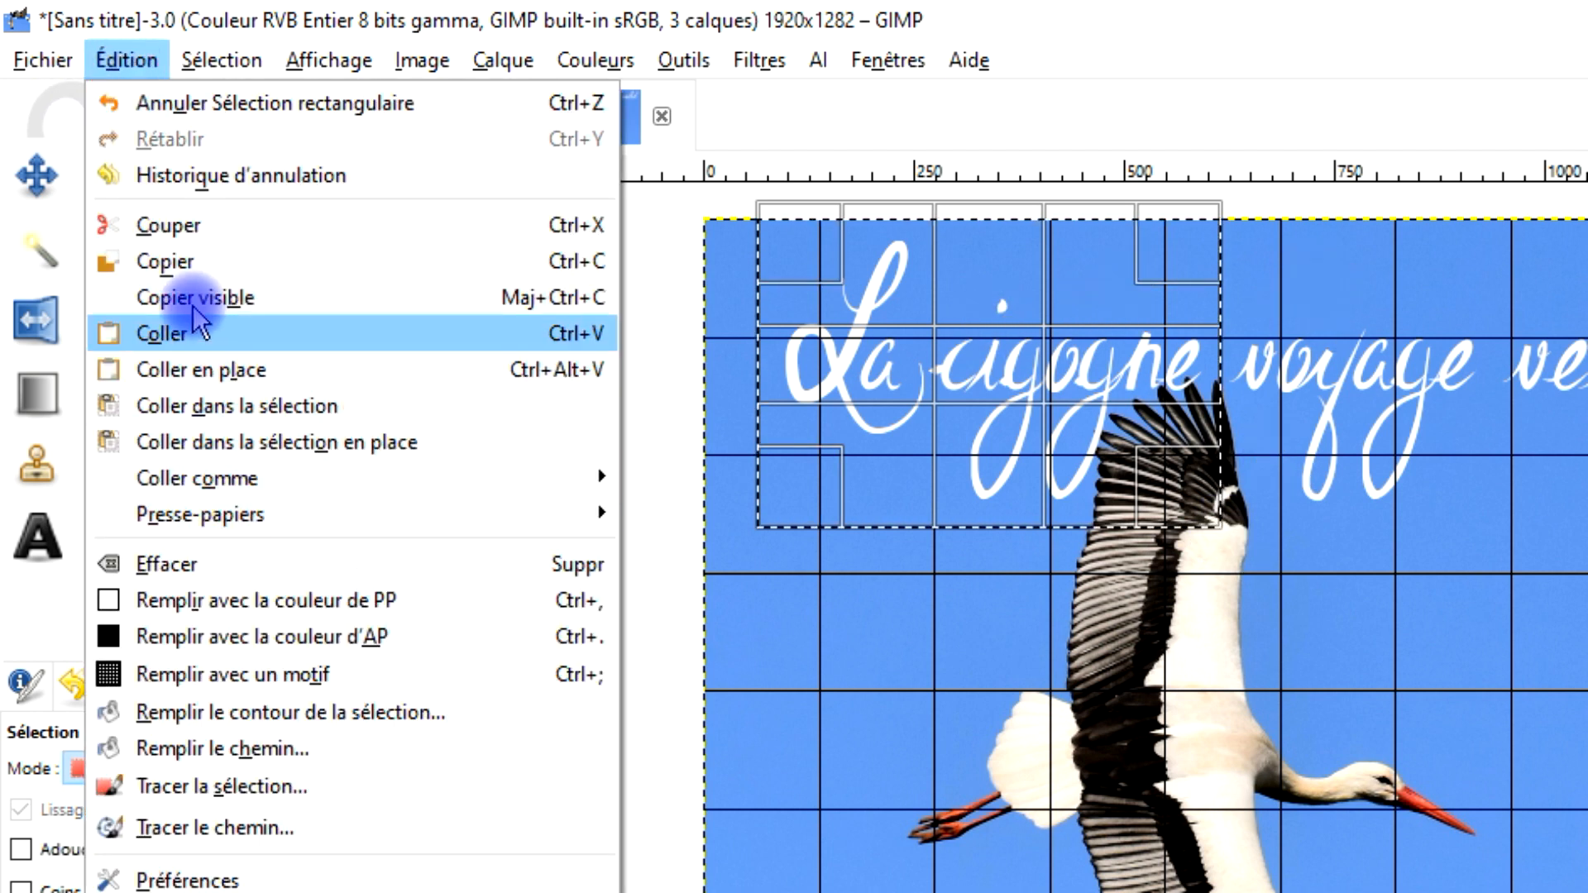
{"action": "left_click", "coordinate": [169, 226]}
{"action": "left_click", "coordinate": [120, 59]}
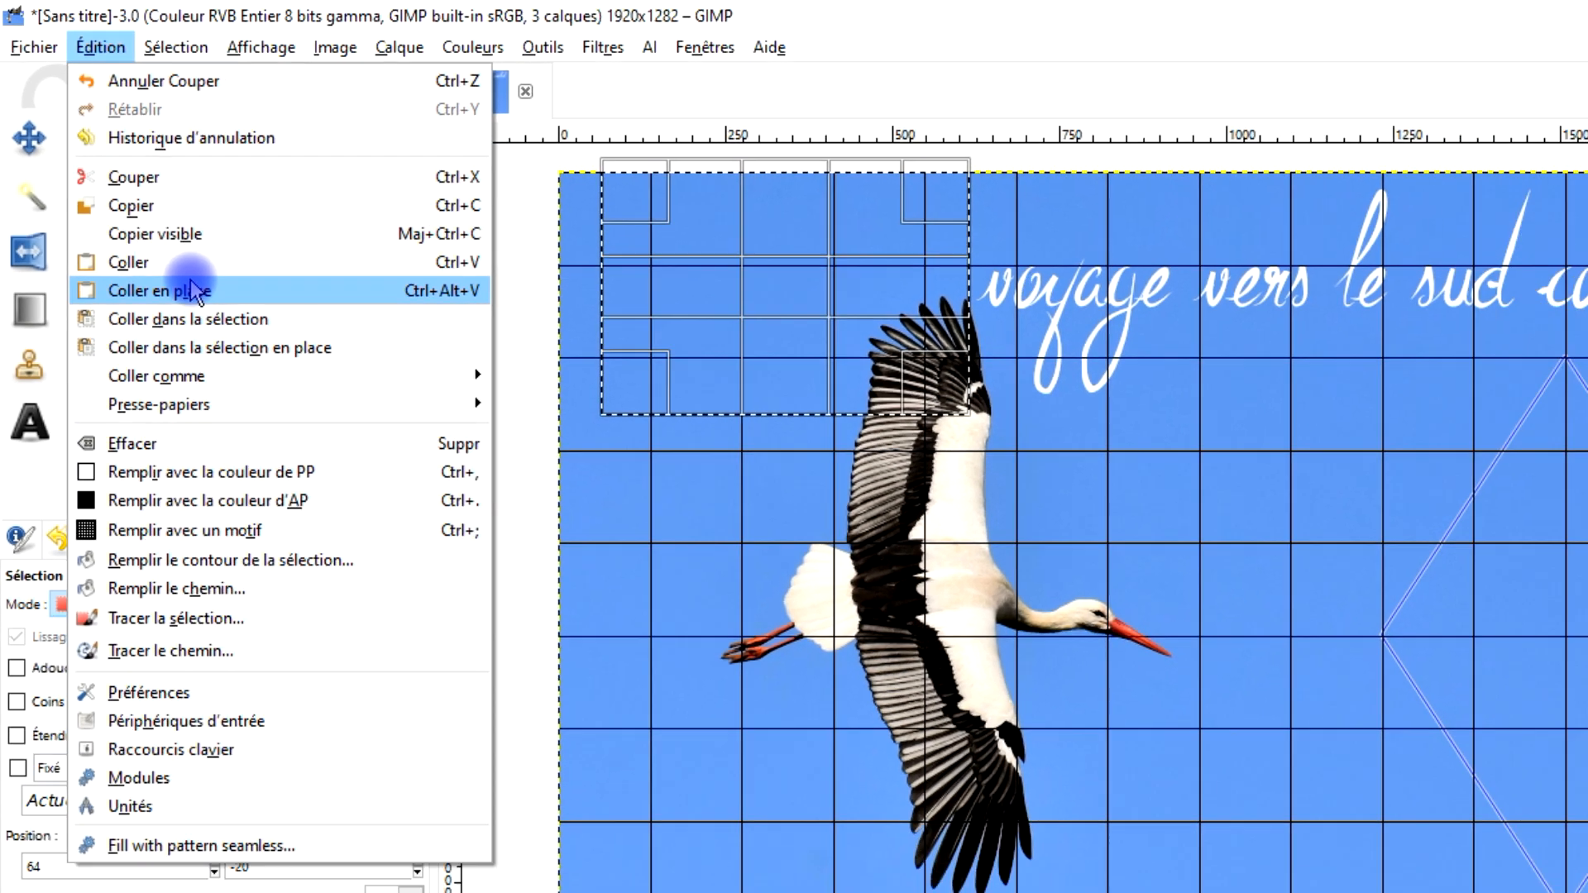
{"action": "left_click", "coordinate": [201, 370]}
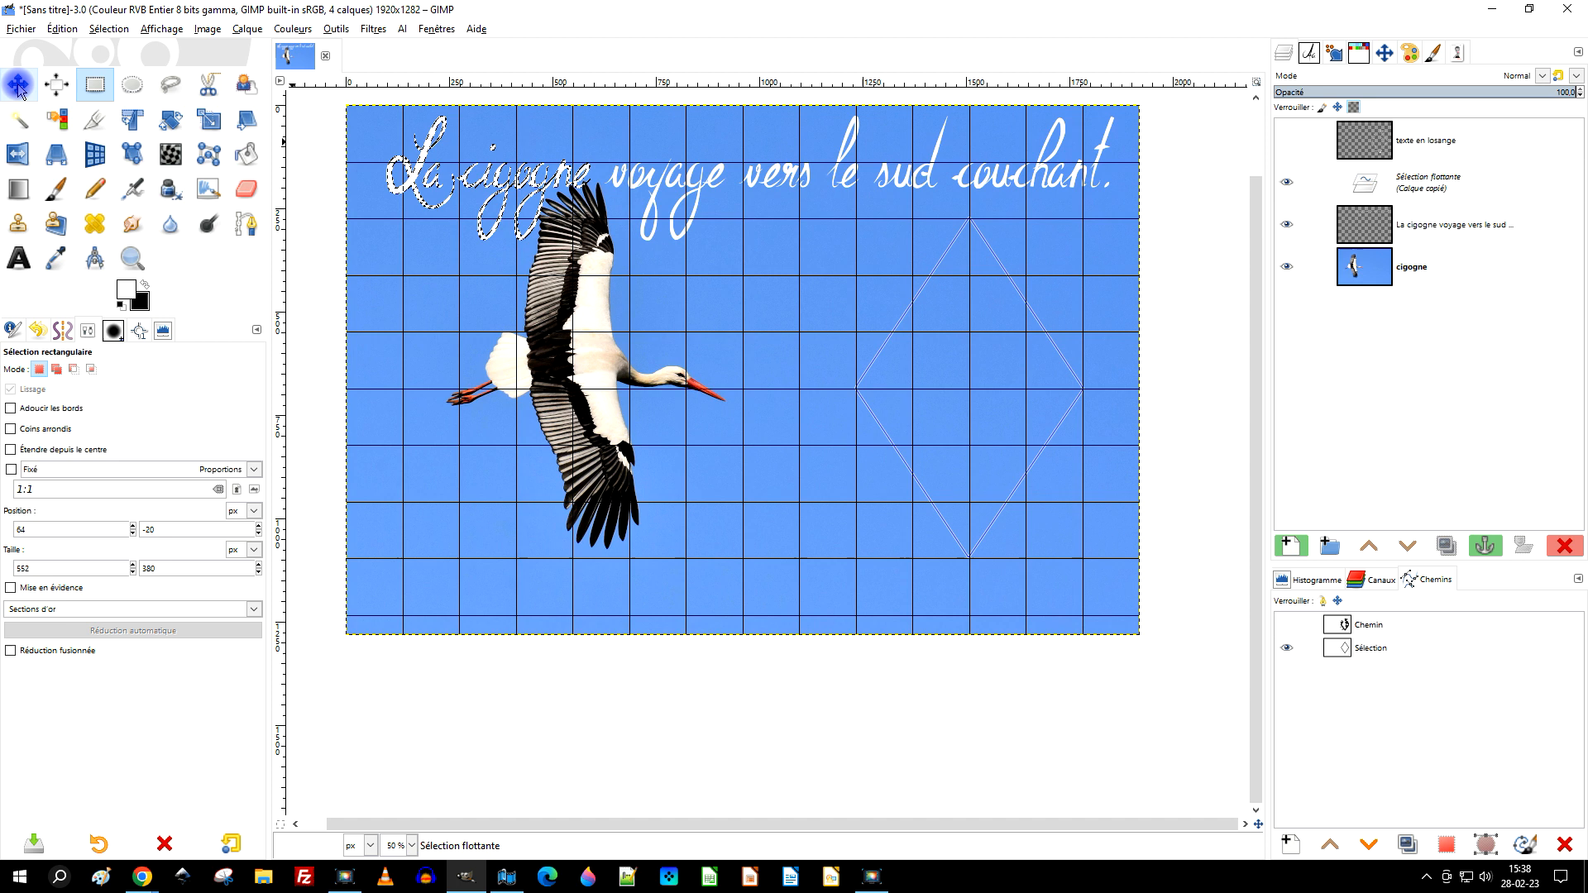
Move the floating words "La cigogne" onto the diamond so they start at its left corner
{"action": "left_click", "coordinate": [19, 88]}
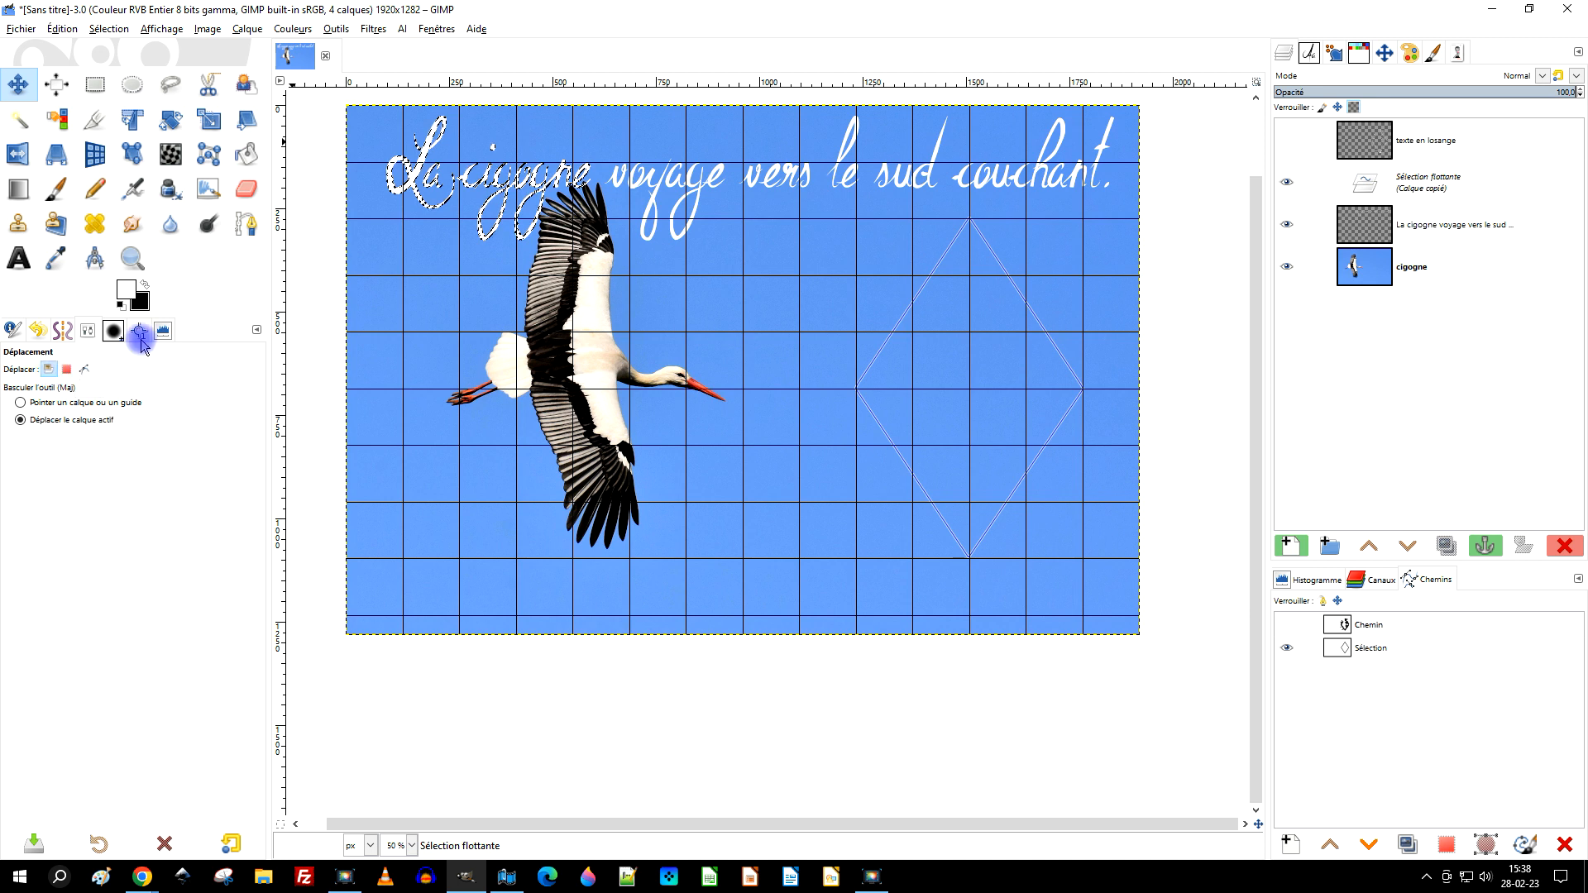
{"action": "left_click_drag", "start_coordinate": [496, 179], "coordinate": [933, 312]}
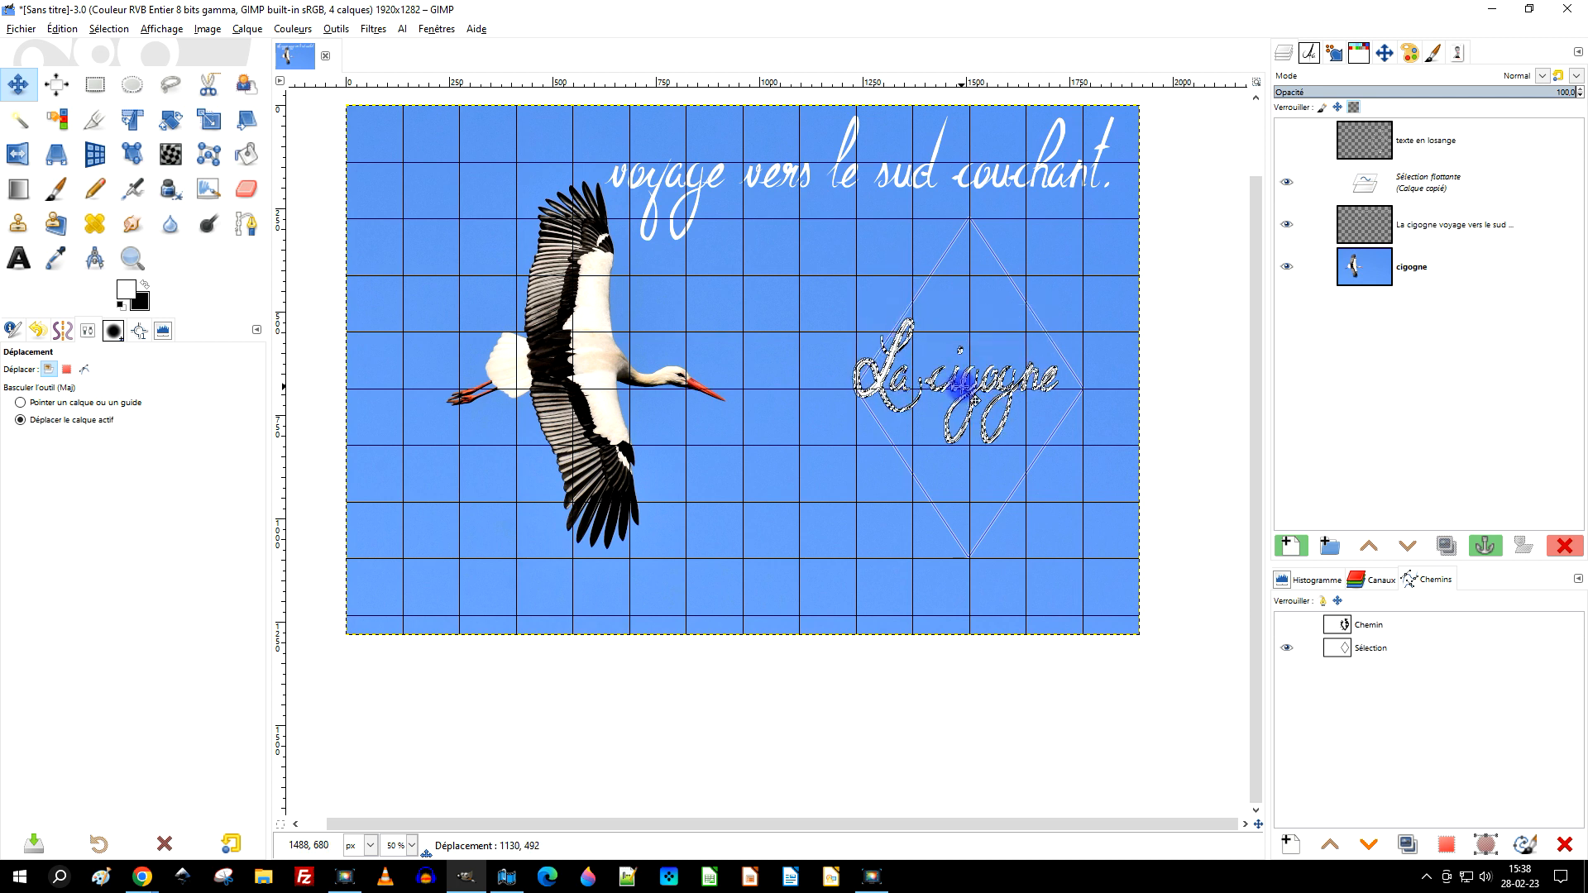
{"action": "left_click_drag", "start_coordinate": [961, 386], "coordinate": [962, 387]}
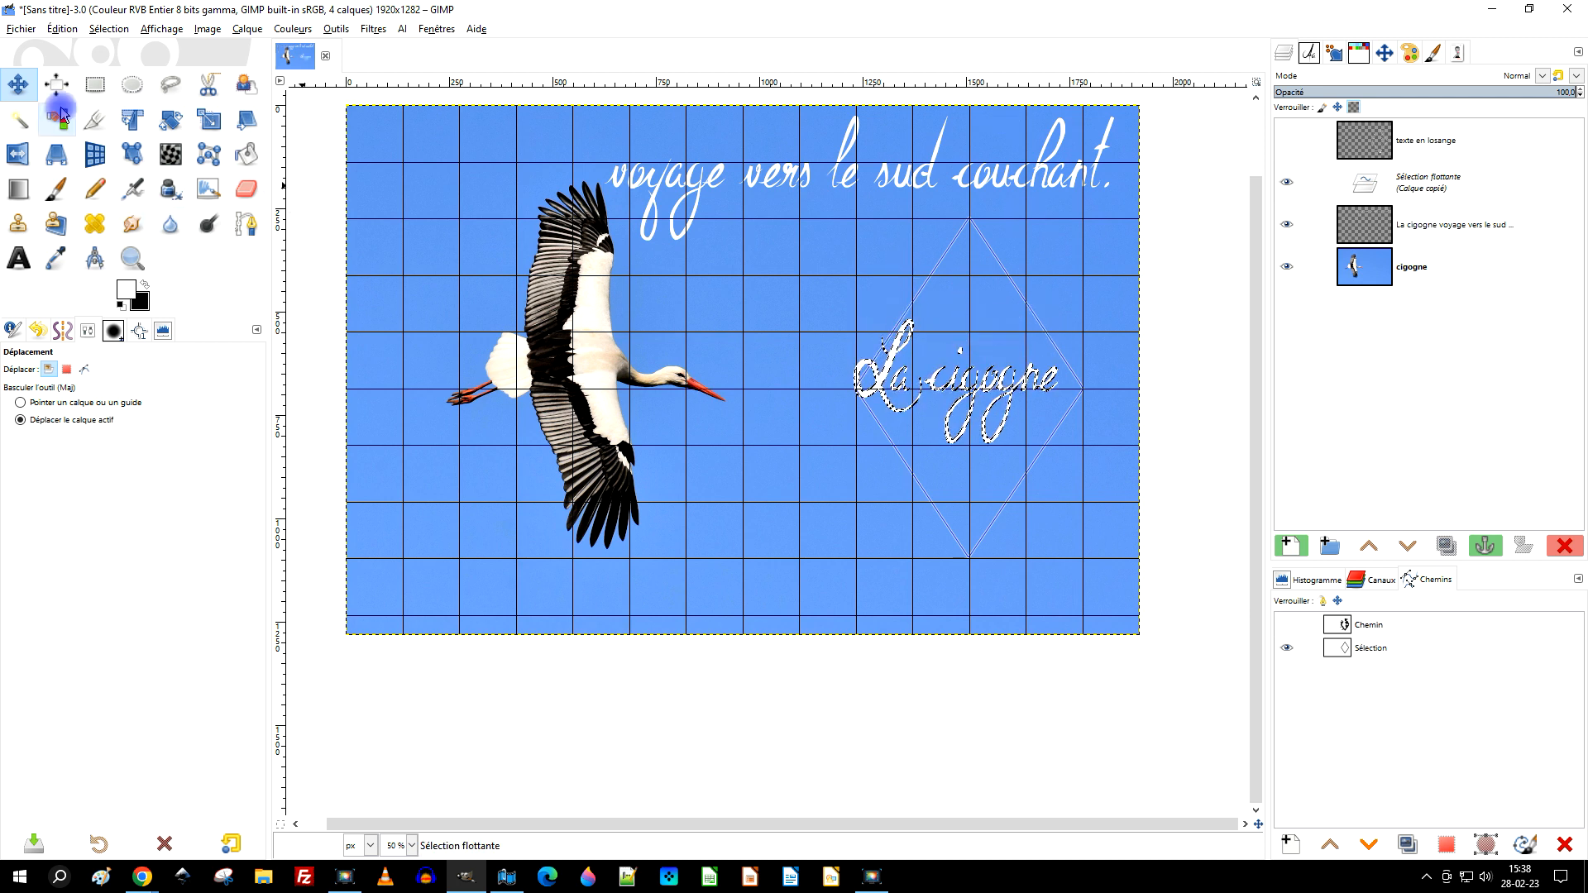
Rotate "La cigogne" about -56.27° around a pivot at the diamond's left corner, aligning it with the upper-left side
{"action": "left_click", "coordinate": [173, 123]}
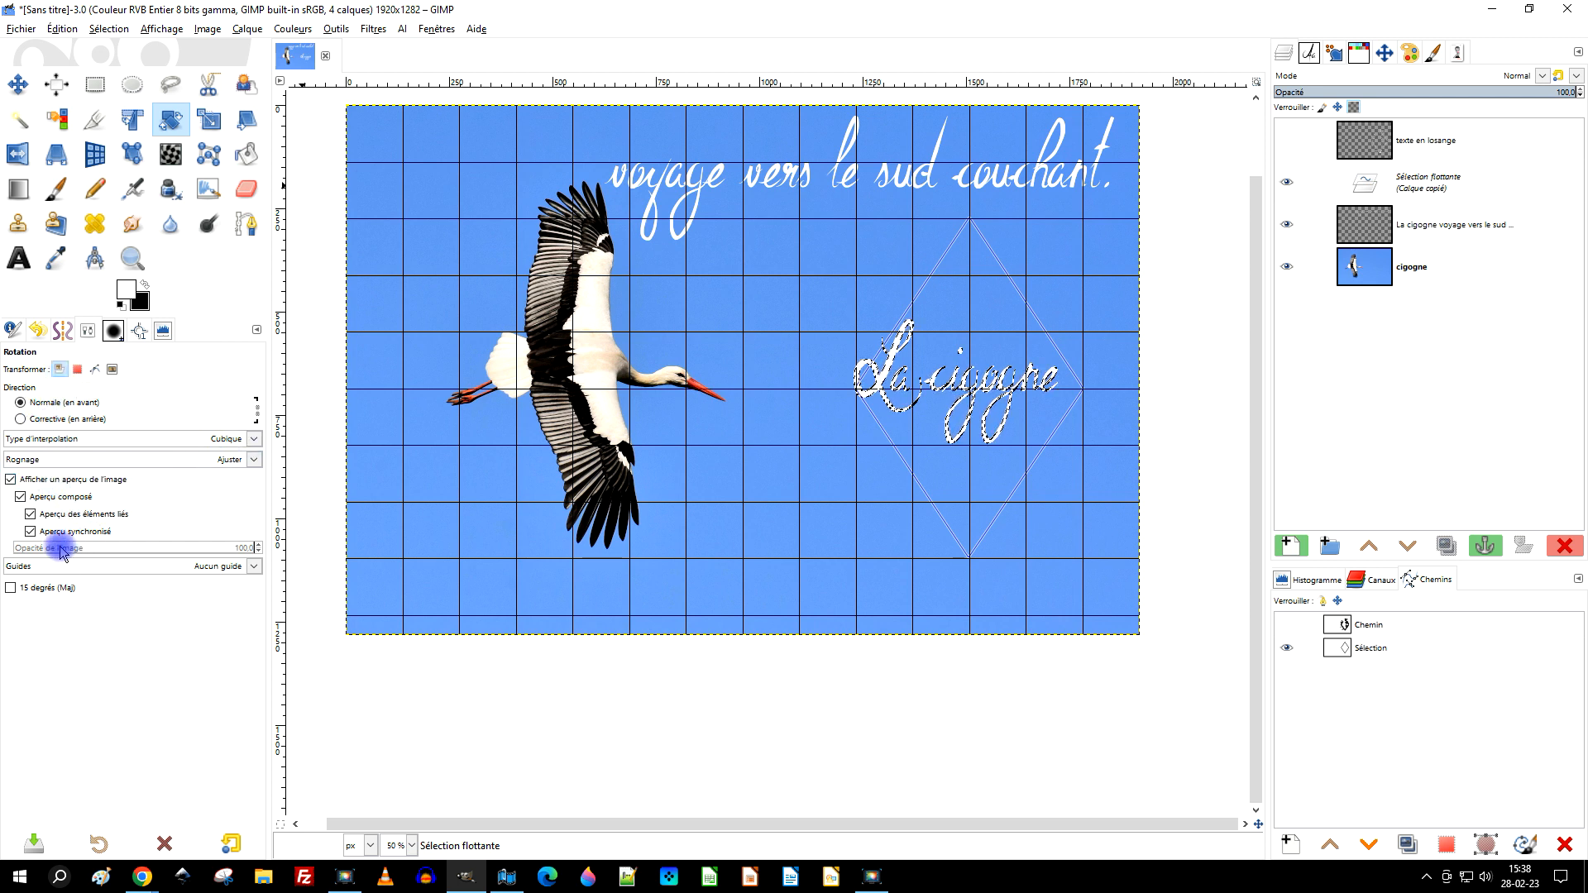
{"action": "left_click", "coordinate": [978, 398]}
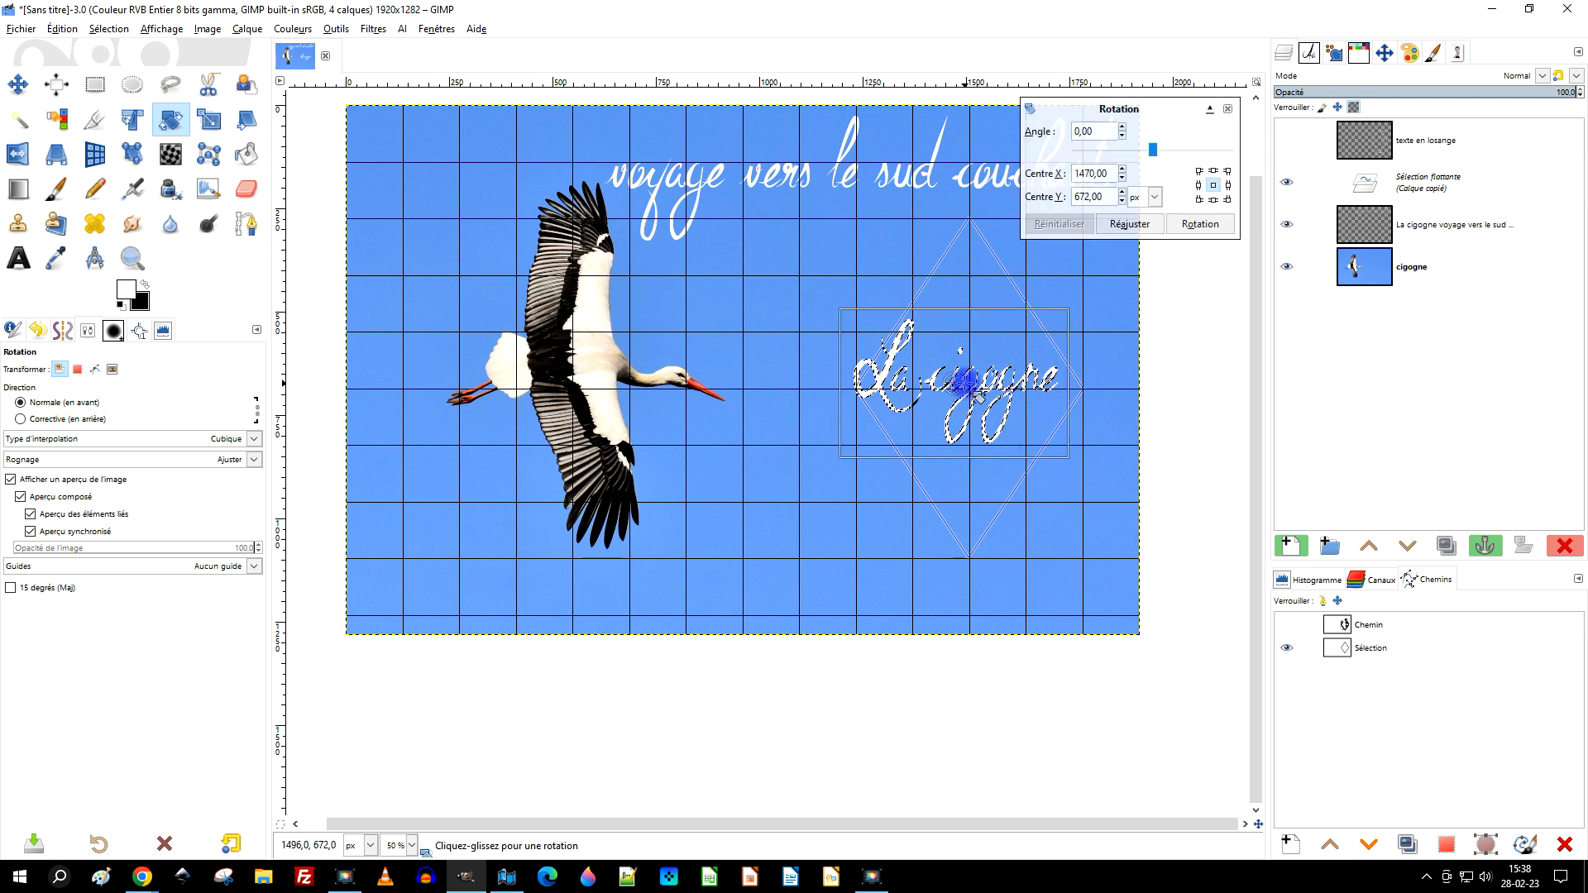
{"action": "scroll", "coordinate": [996, 371], "scroll_direction": "up", "scroll_amount": 2}
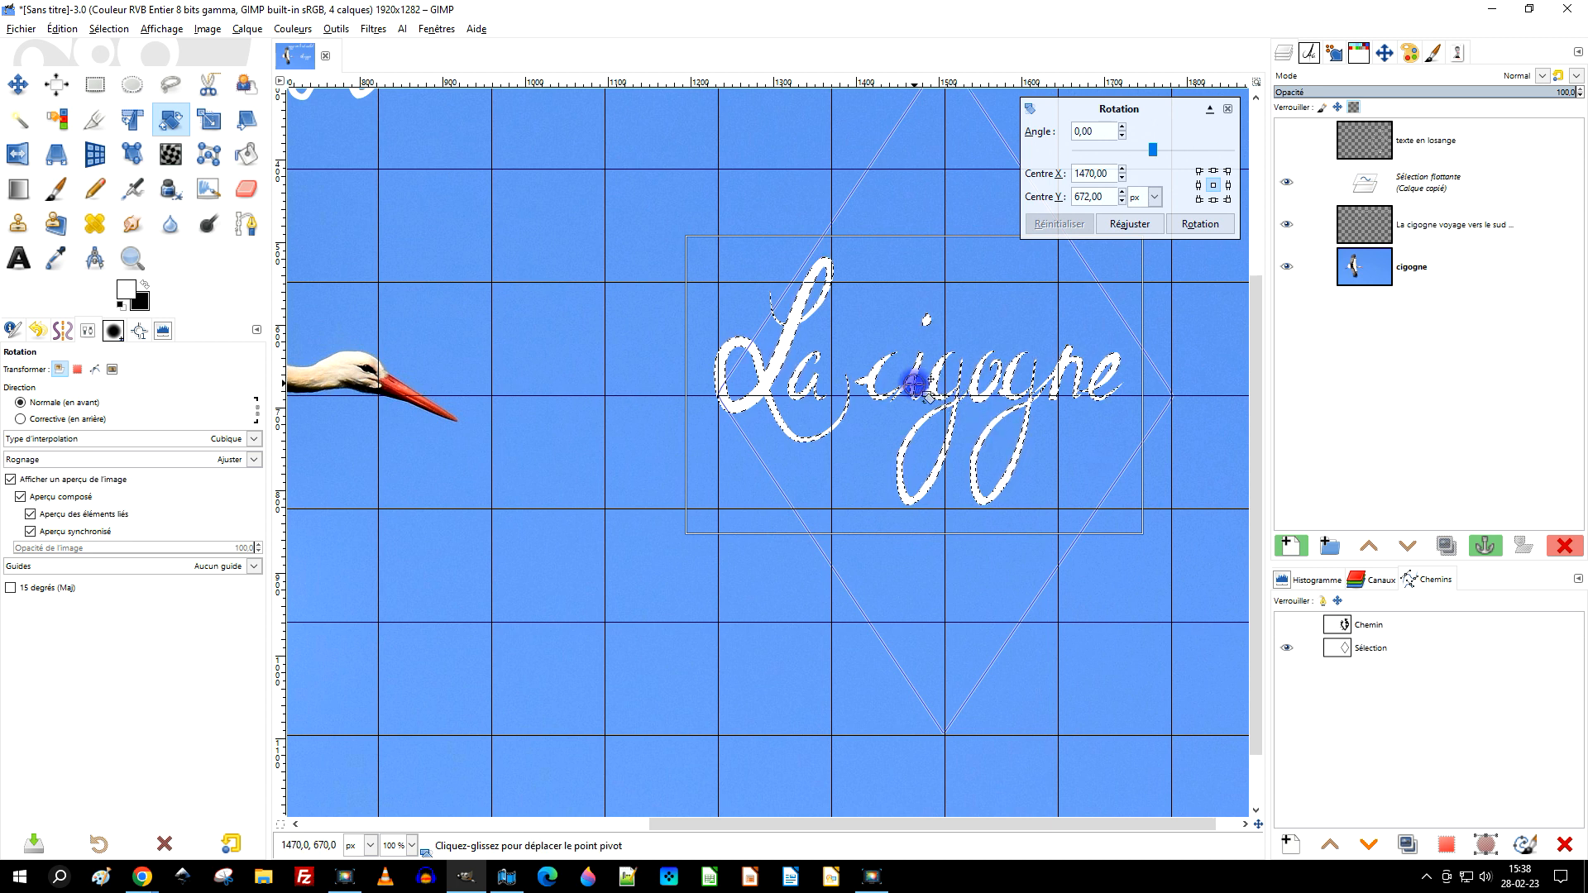
{"action": "left_click_drag", "start_coordinate": [815, 350], "coordinate": [722, 397]}
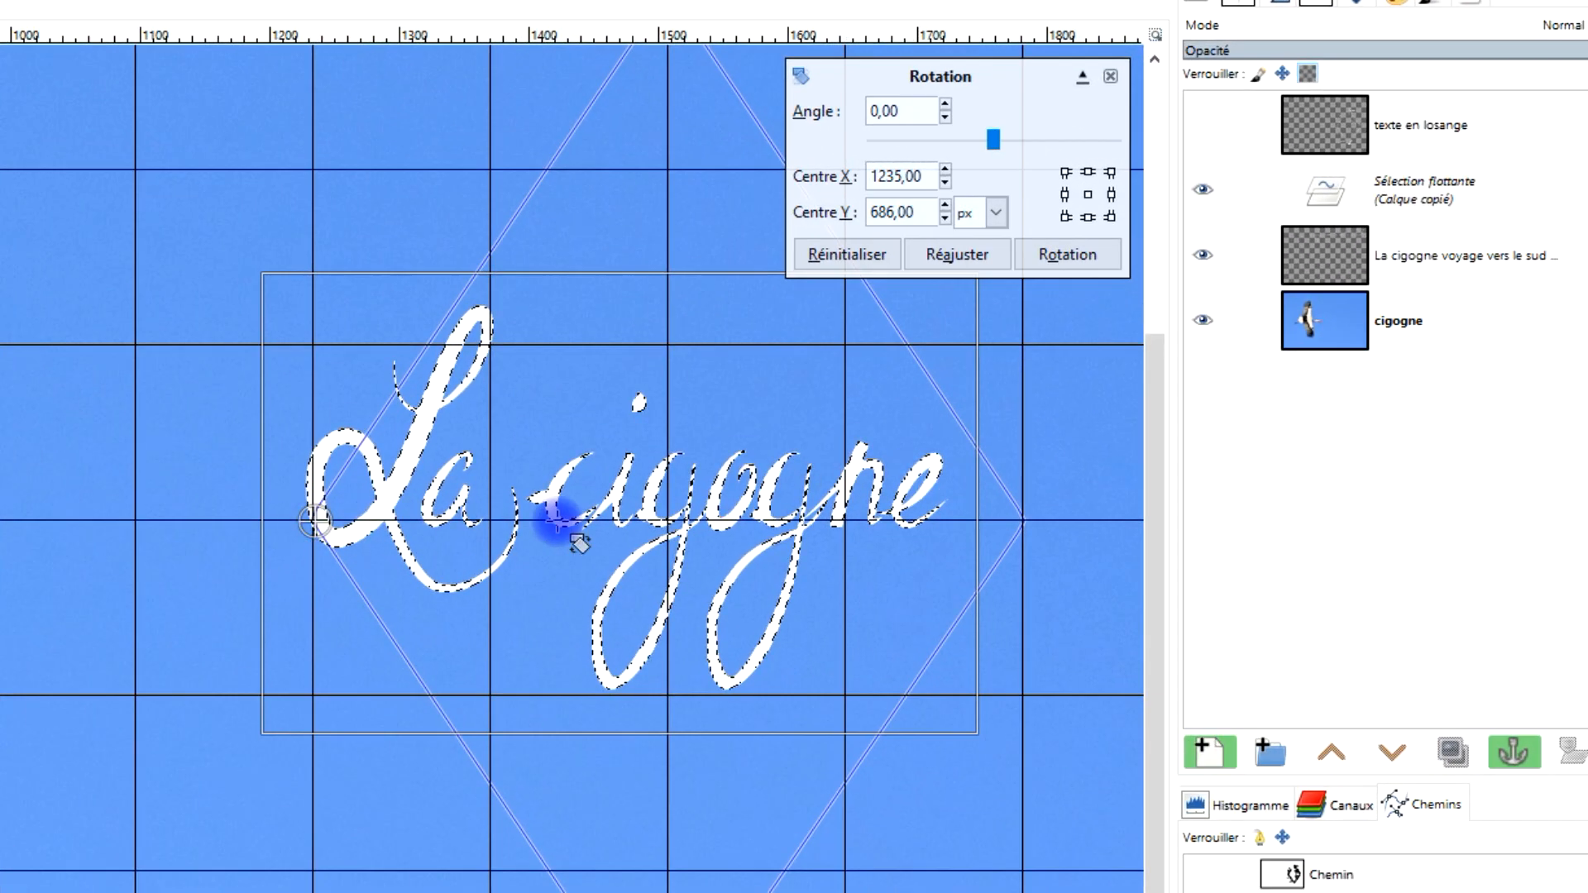
{"action": "scroll", "coordinate": [658, 517], "scroll_direction": "down", "scroll_amount": 1}
{"action": "left_click_drag", "start_coordinate": [816, 489], "coordinate": [596, 236]}
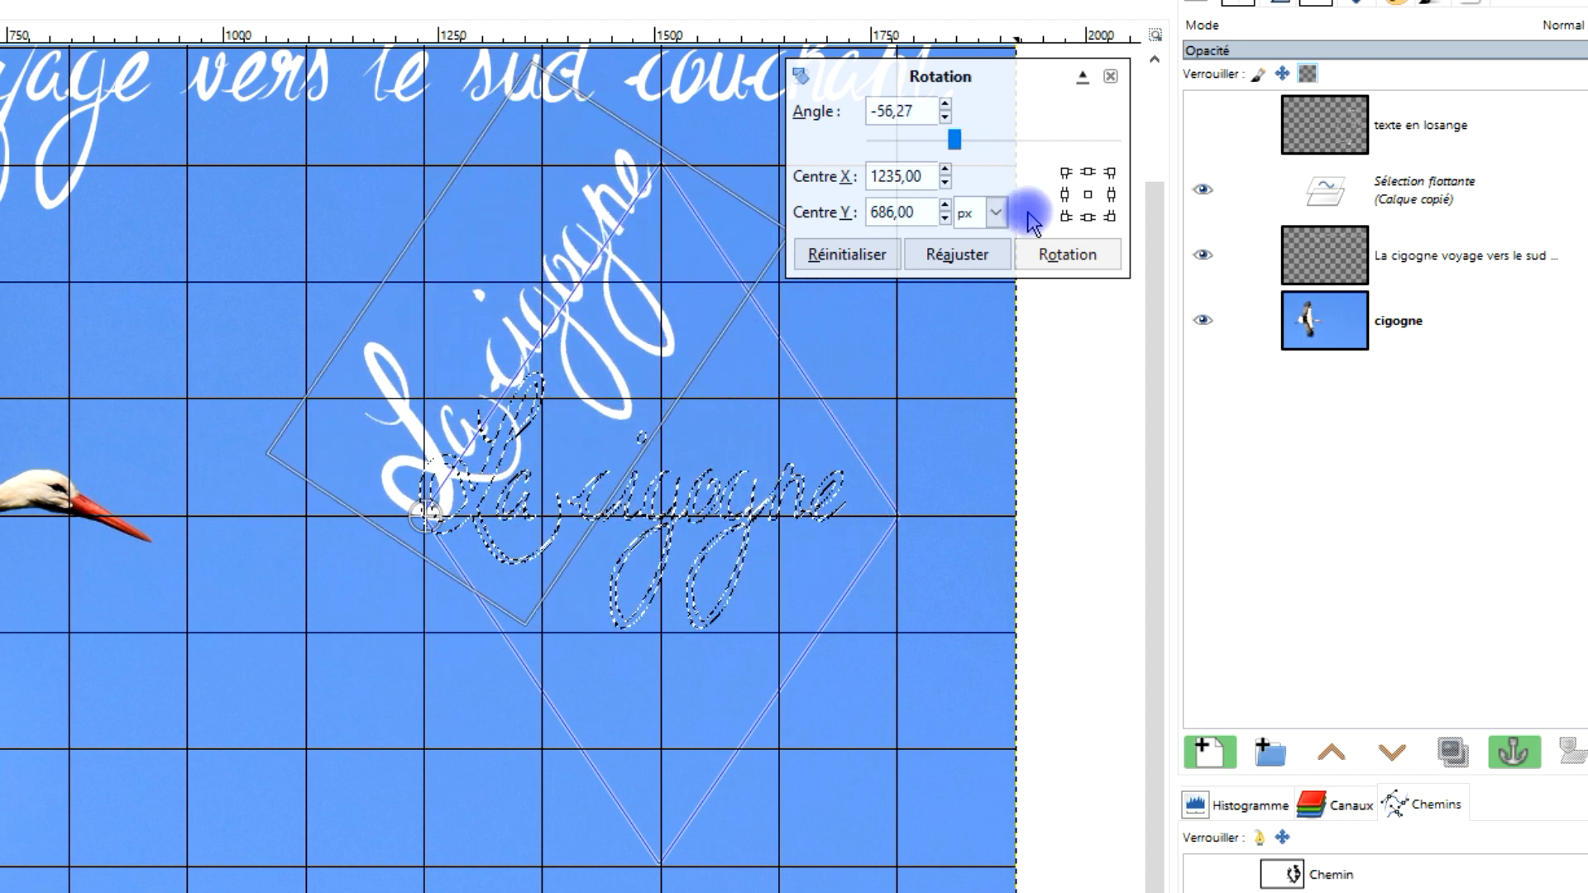
{"action": "left_click", "coordinate": [1102, 258]}
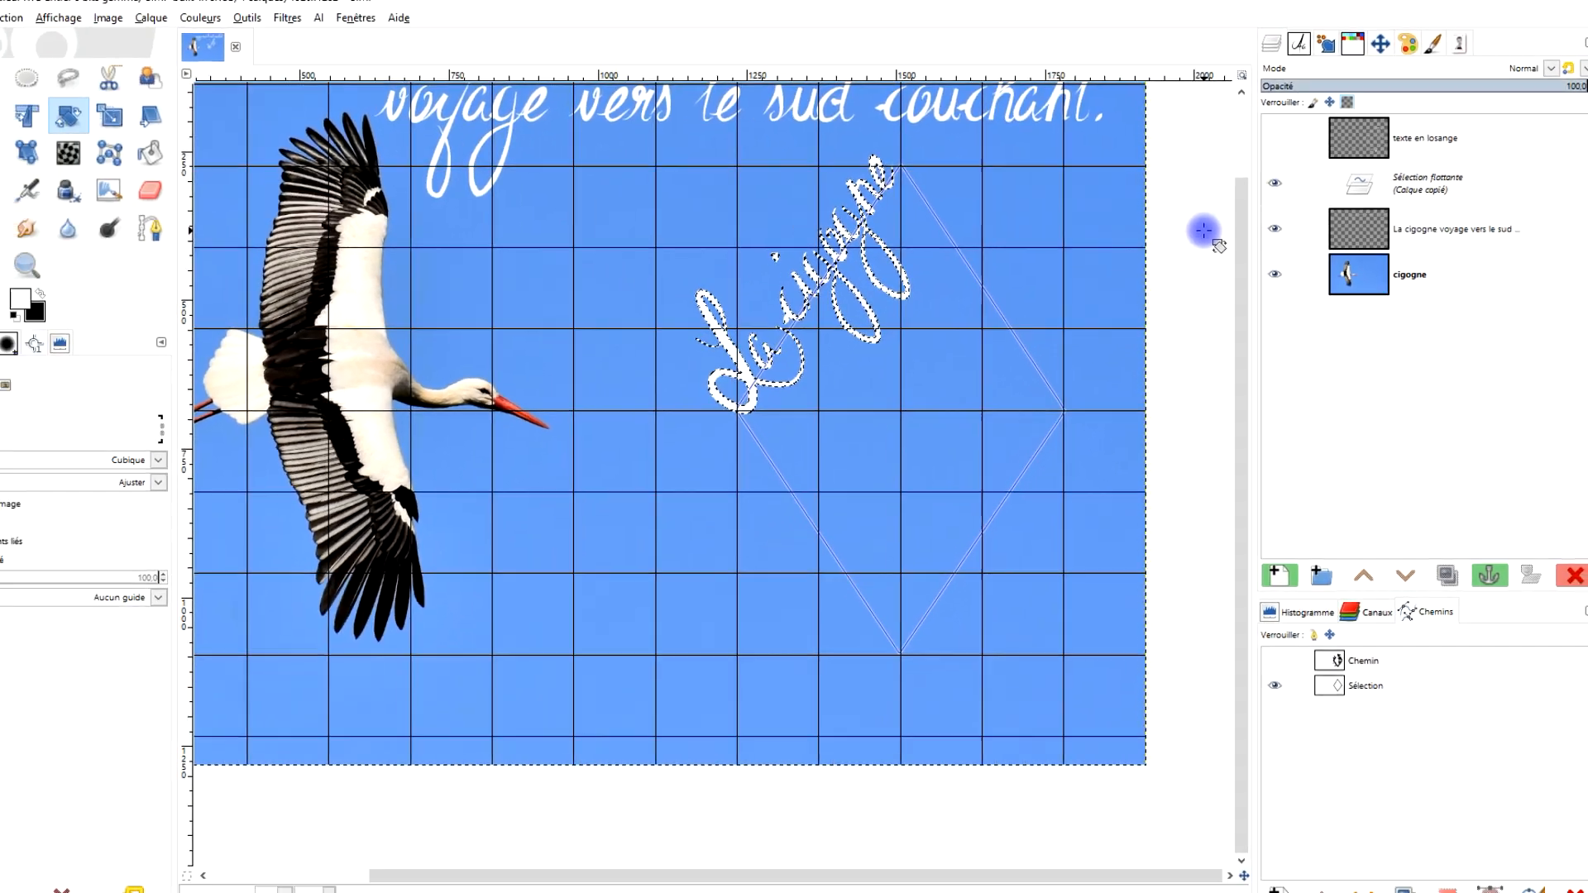
Anchor the floating "La cigogne" selection to the sentence's text layer
{"action": "scroll", "coordinate": [855, 266], "scroll_direction": "up", "scroll_amount": 1}
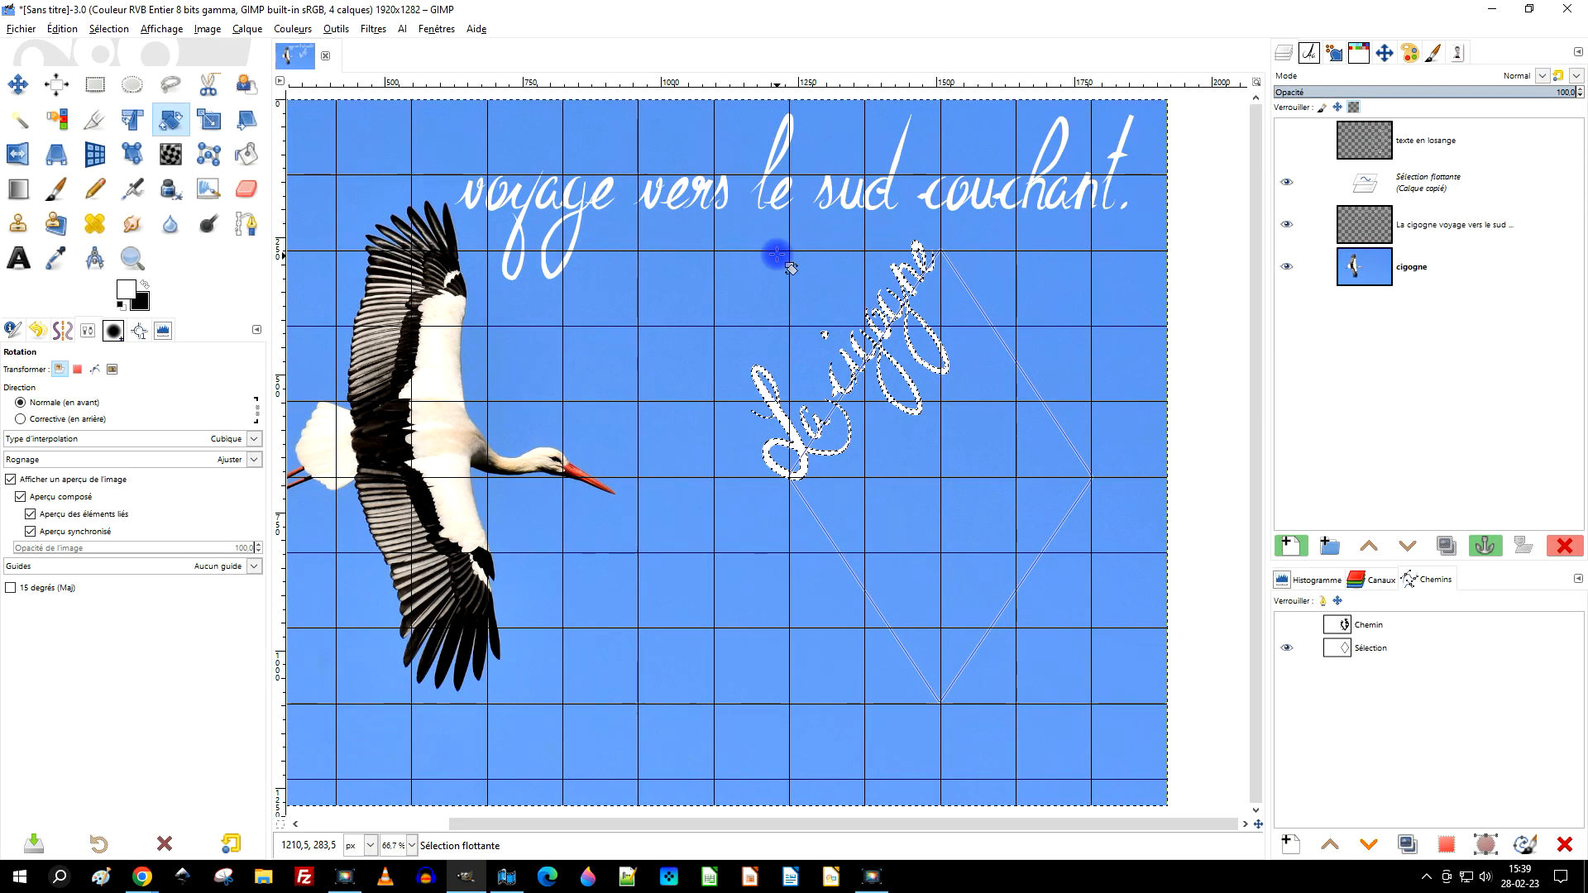
{"action": "scroll", "coordinate": [778, 255], "scroll_direction": "down", "scroll_amount": 1}
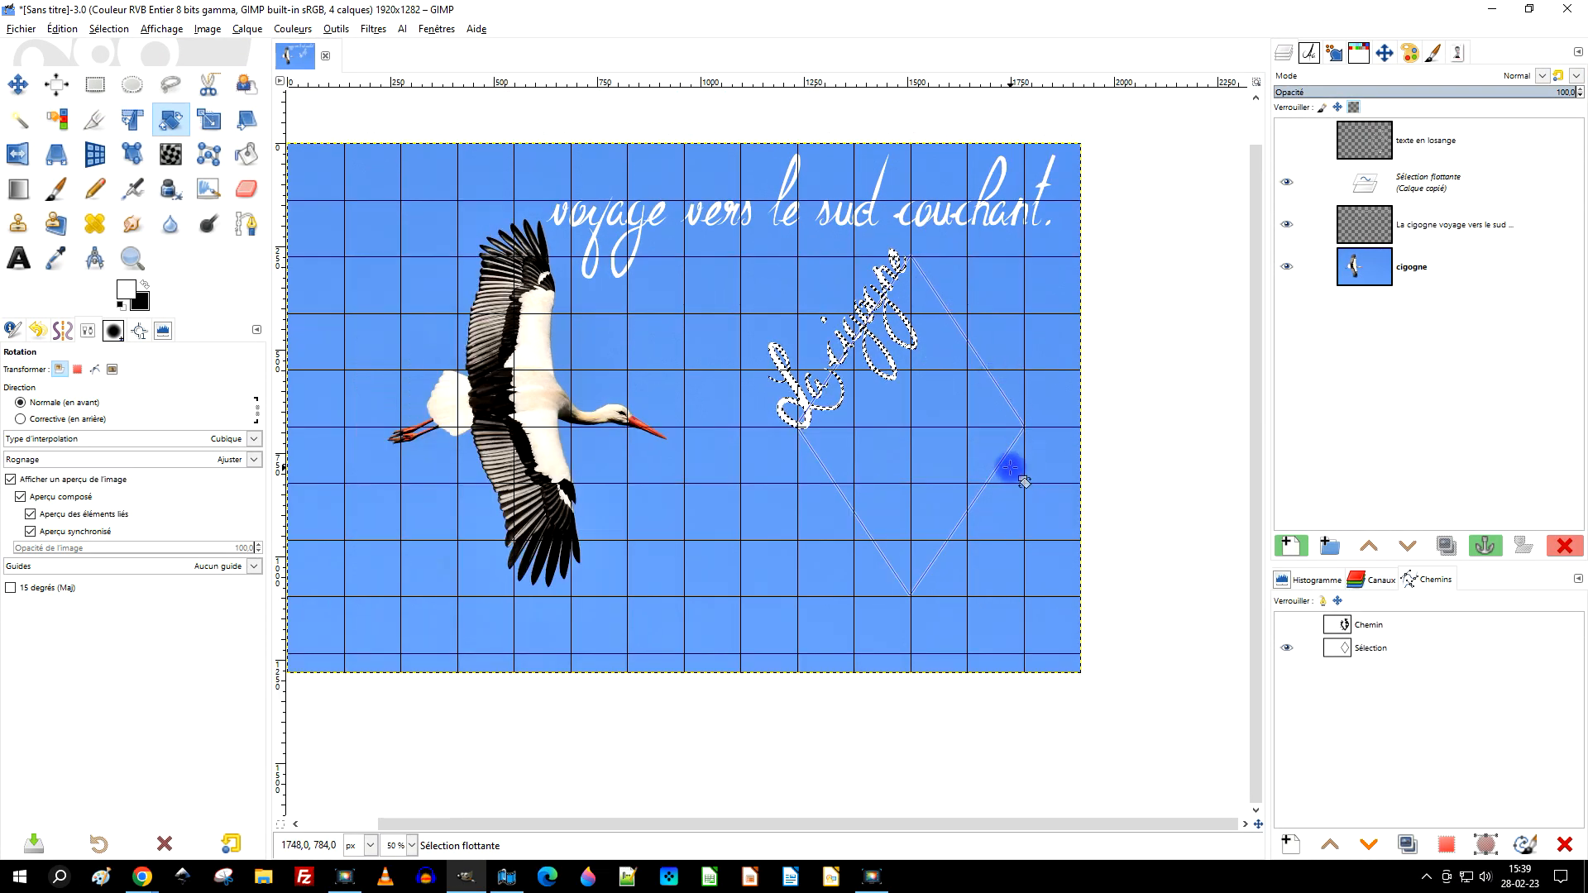
{"action": "left_click", "coordinate": [1431, 184]}
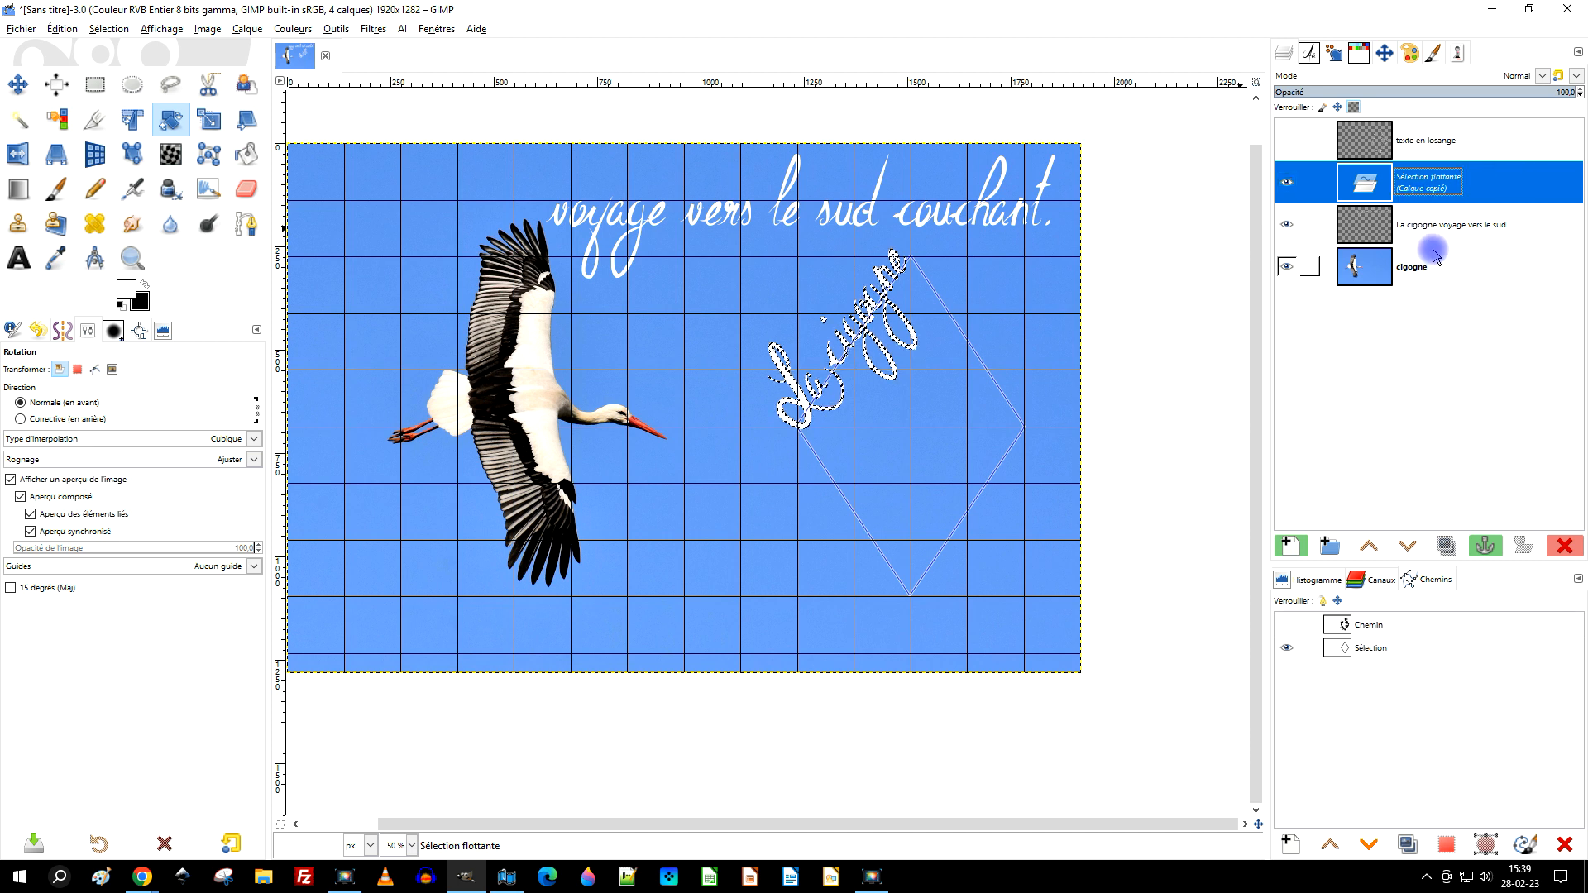
{"action": "left_click", "coordinate": [1485, 548]}
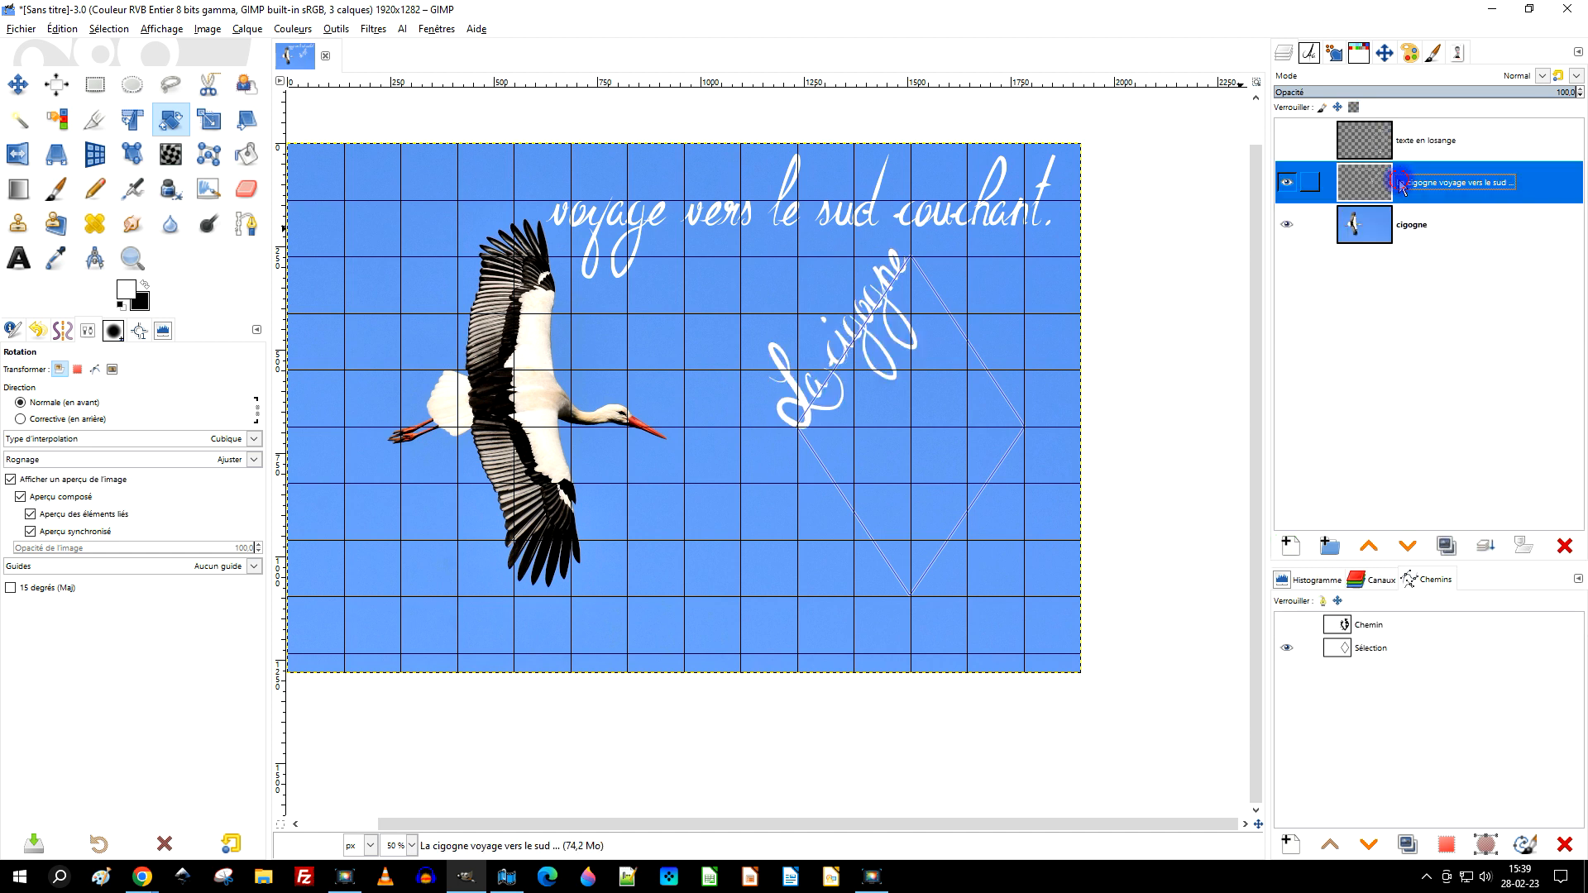
Draw a rectangular selection of about 385 × 297 px around the word "voyage" in the straight sentence
{"action": "scroll", "coordinate": [785, 248], "scroll_direction": "up", "scroll_amount": 1}
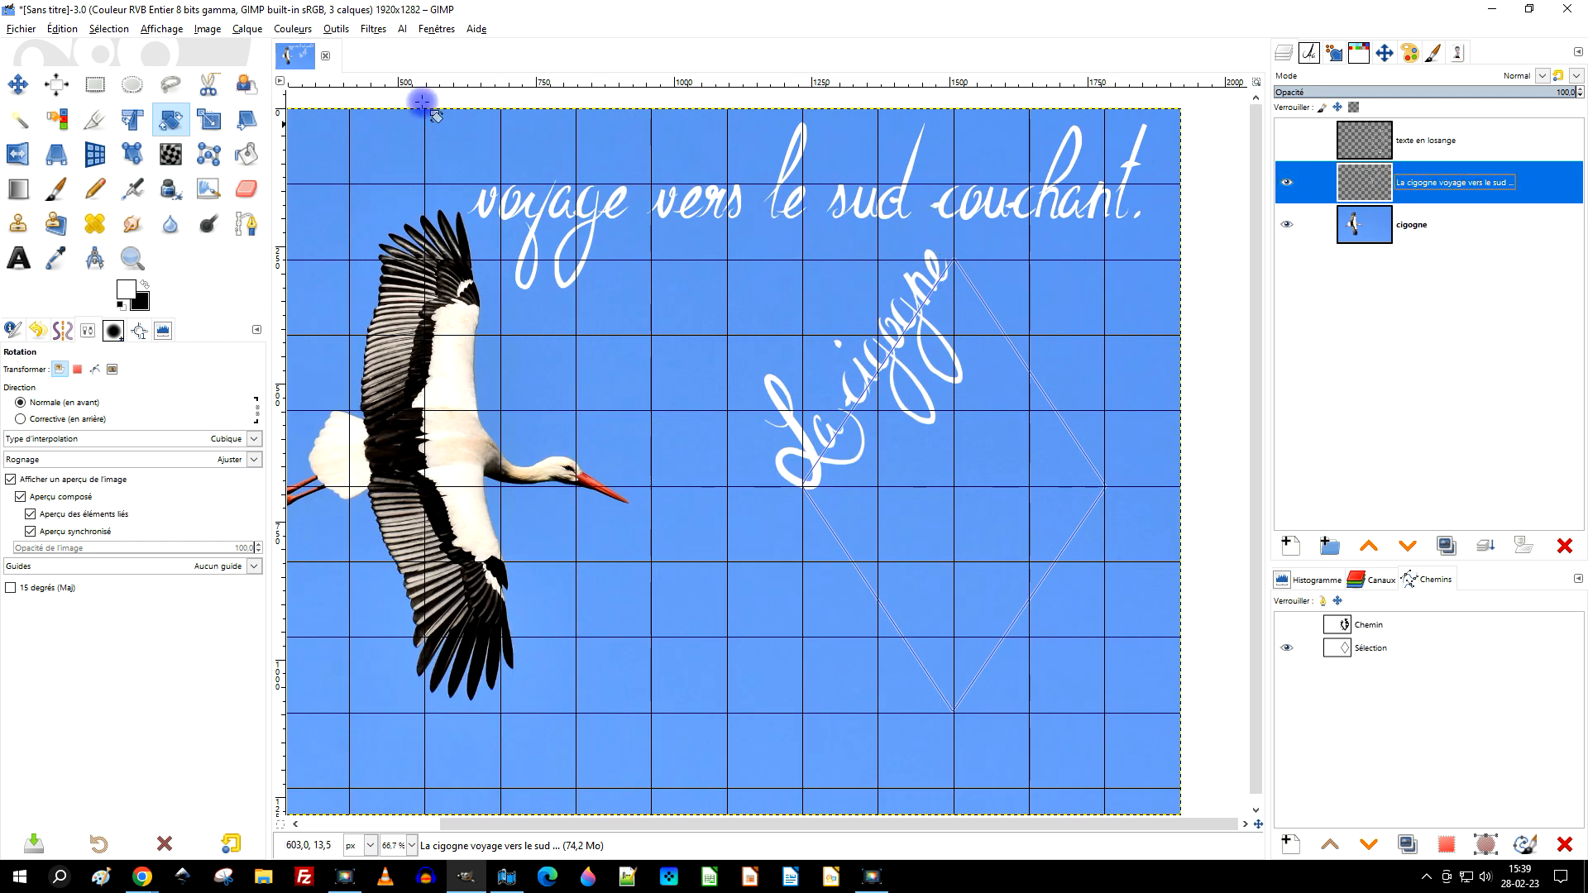
{"action": "left_click", "coordinate": [95, 85]}
{"action": "left_click_drag", "start_coordinate": [431, 137], "coordinate": [643, 298]}
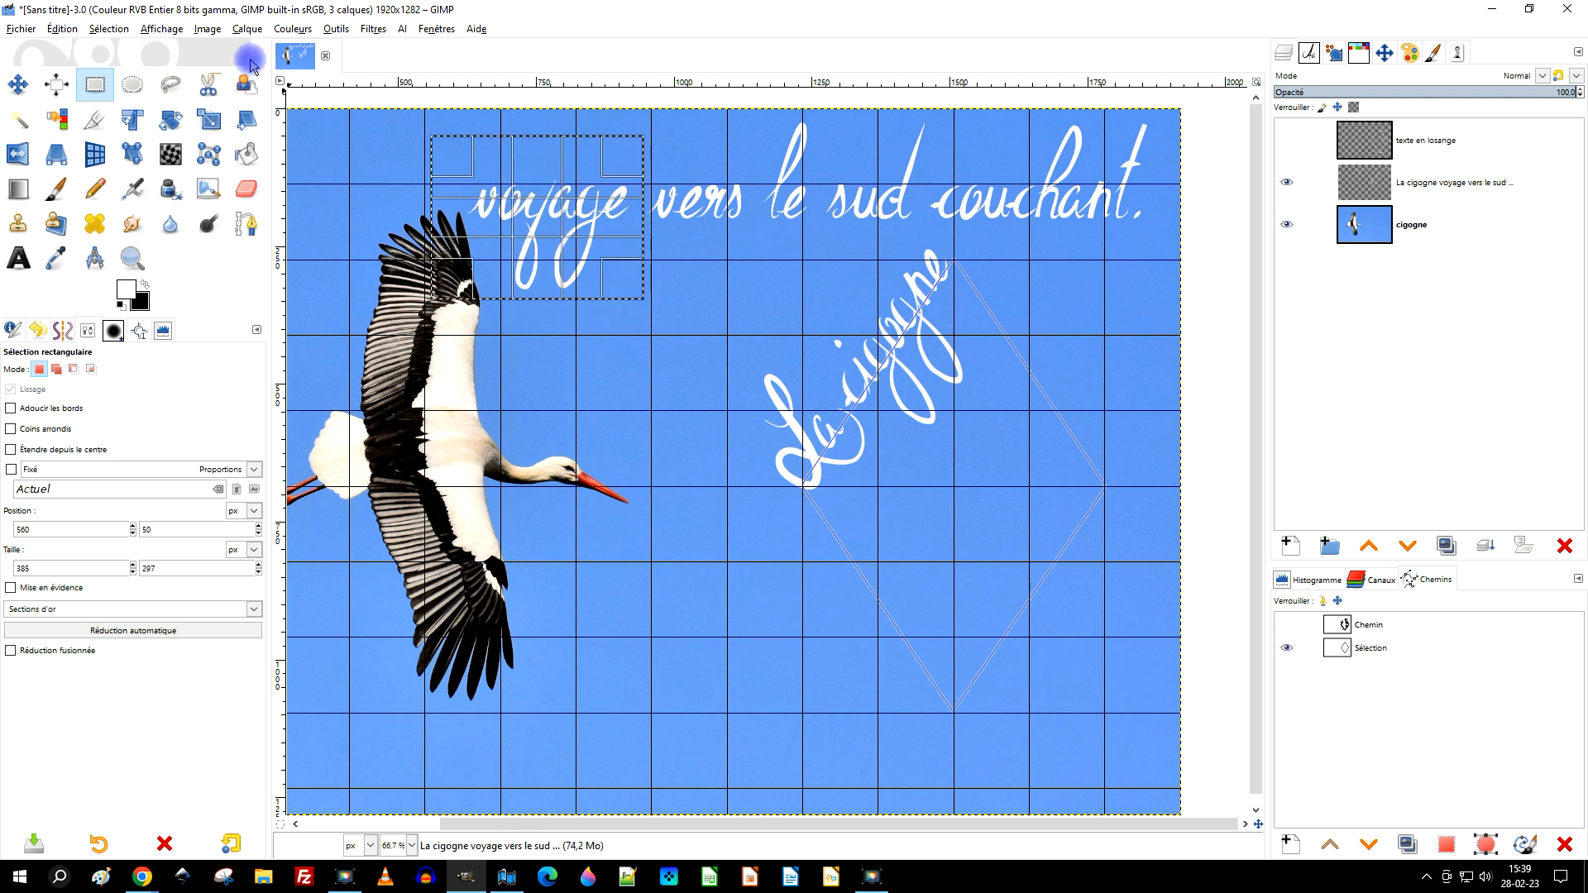
Cut and paste the selected word "voyage" as a floating selection and move it just right of the diamond's top corner
{"action": "key", "text": "ctrl+x"}
{"action": "key", "text": "ctrl+v"}
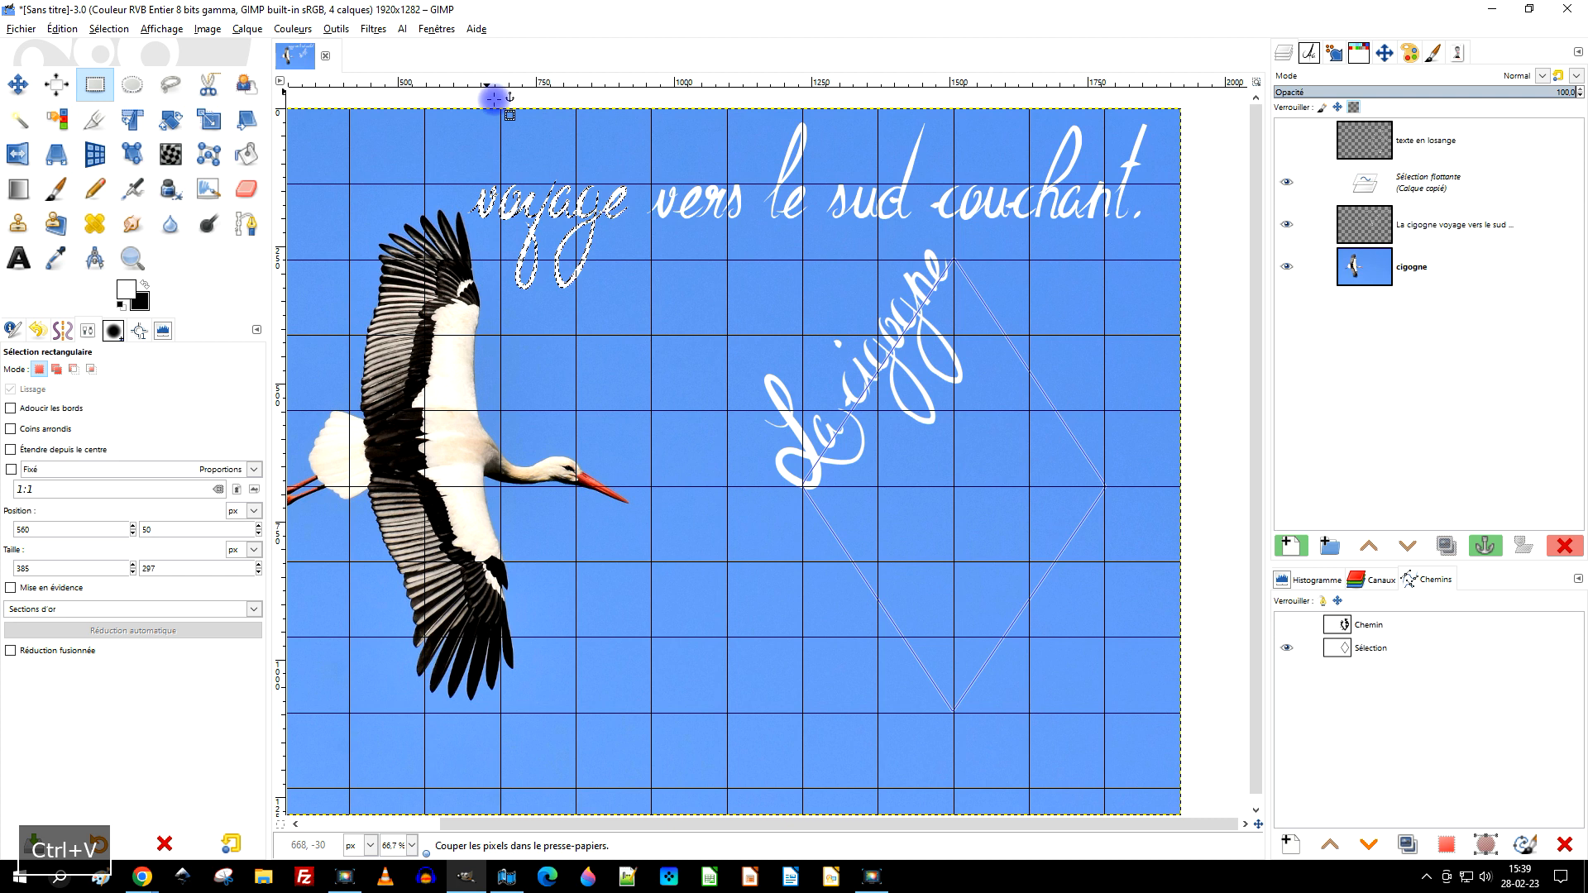
{"action": "left_click", "coordinate": [18, 84]}
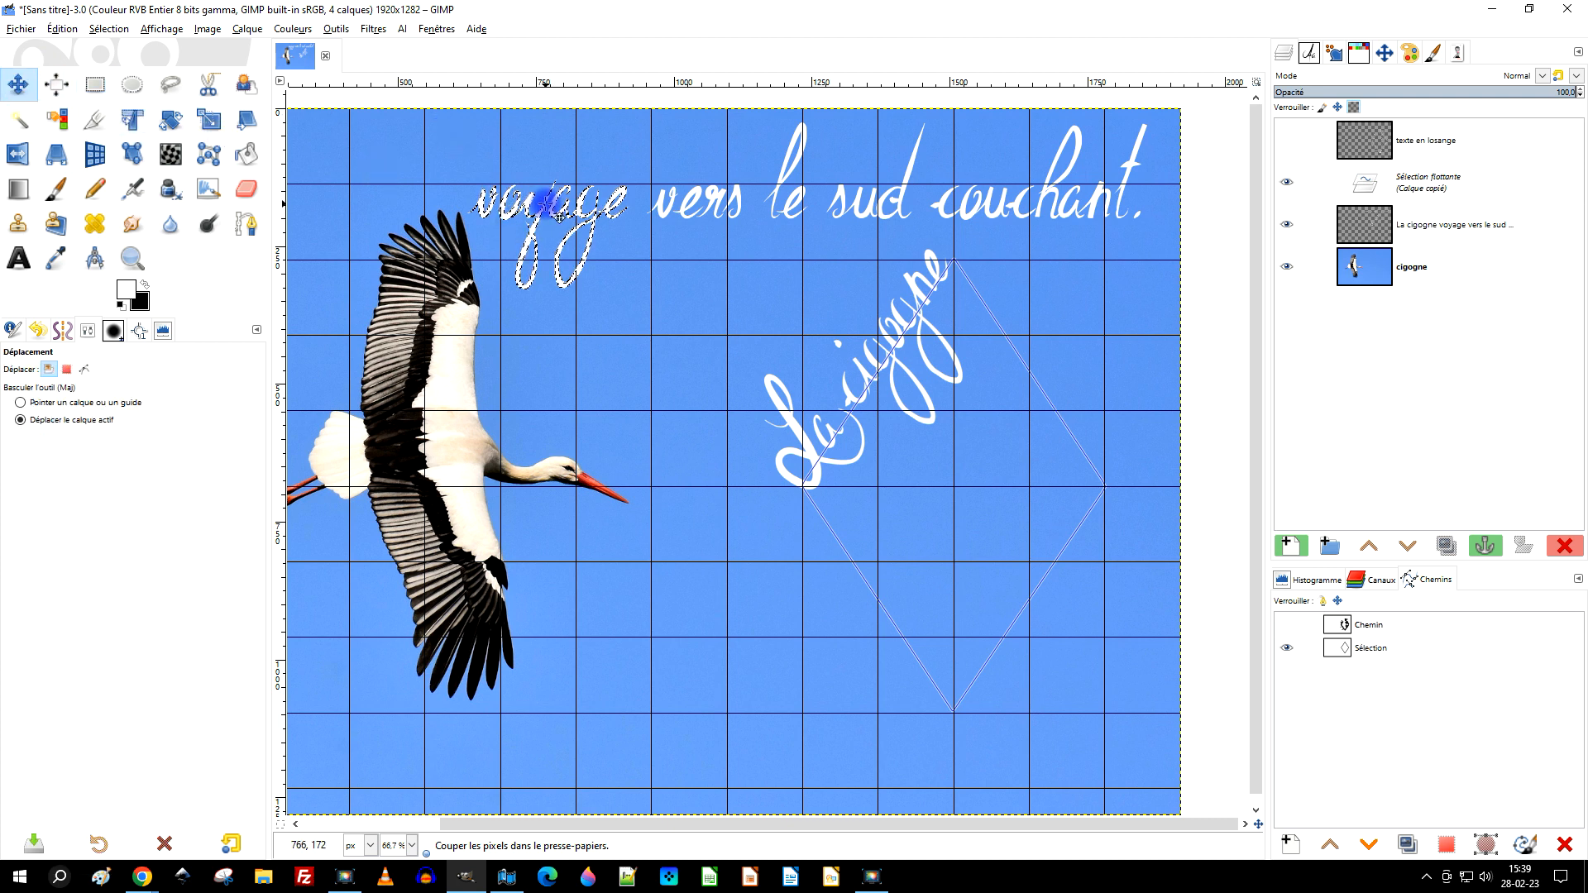
{"action": "left_click_drag", "start_coordinate": [559, 216], "coordinate": [1049, 279]}
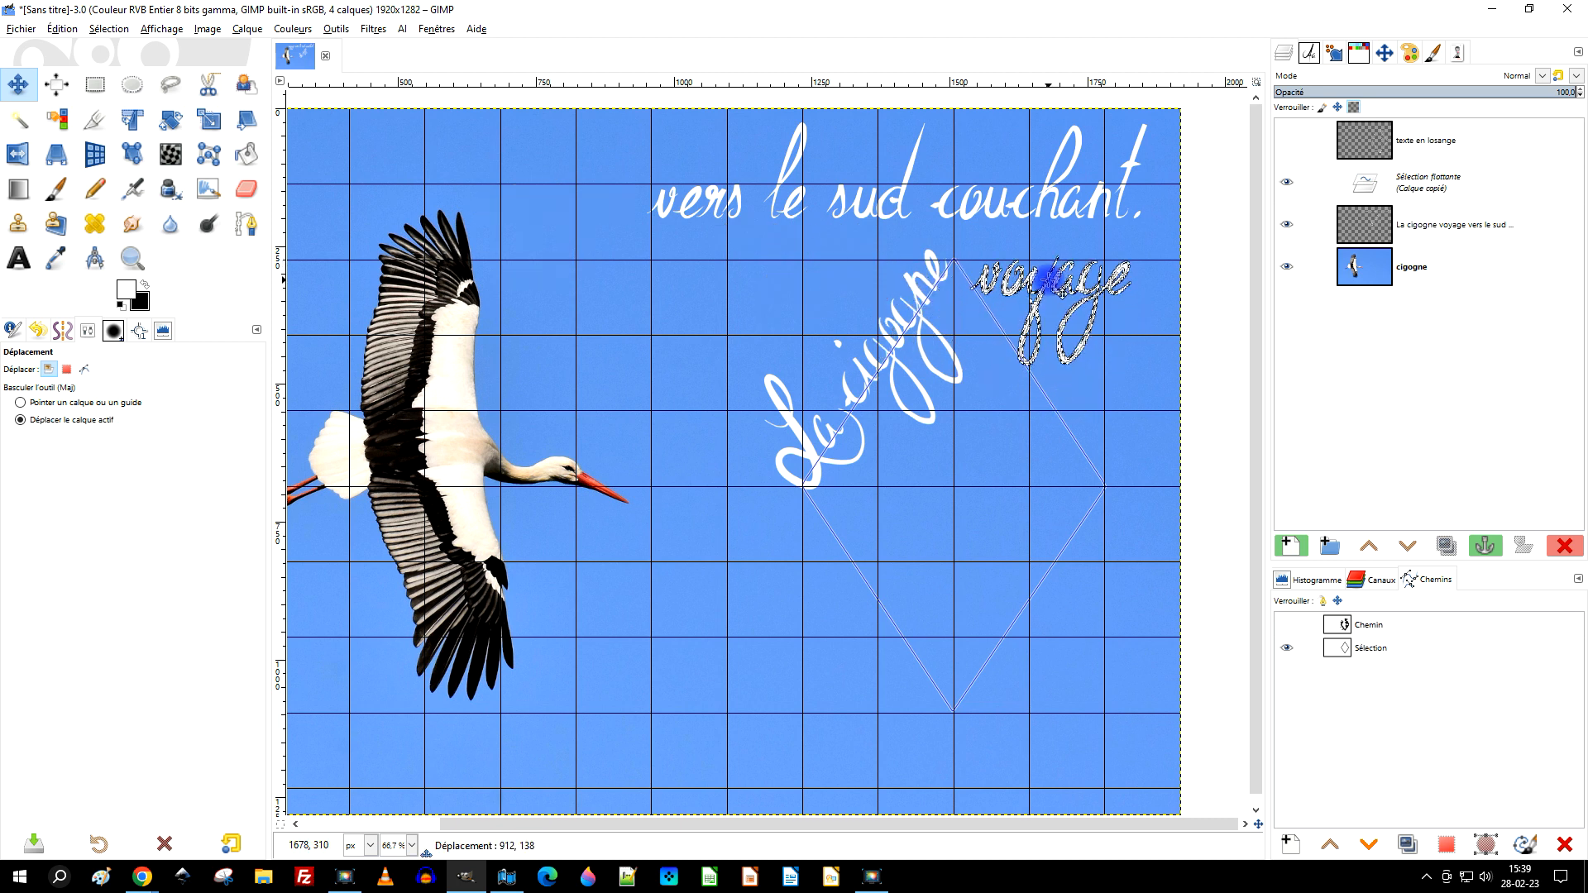
Rotate "voyage" about 53° around a pivot at the start of the word, parallel to the diamond's upper-right side
{"action": "left_click", "coordinate": [165, 131]}
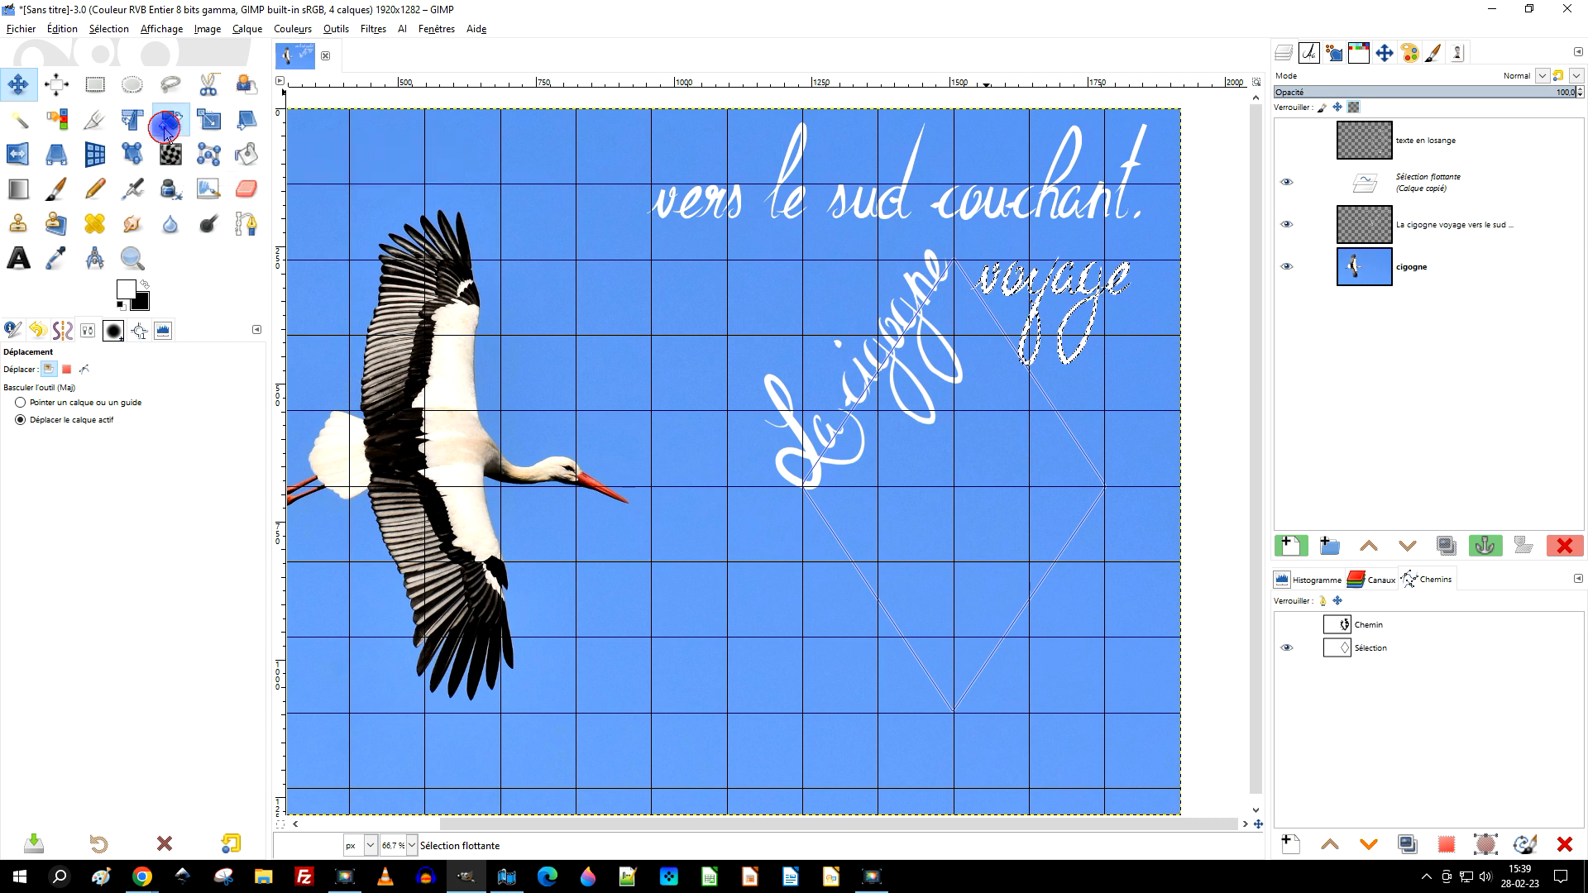
{"action": "left_click", "coordinate": [1044, 291]}
{"action": "left_click_drag", "start_coordinate": [1044, 291], "coordinate": [985, 285]}
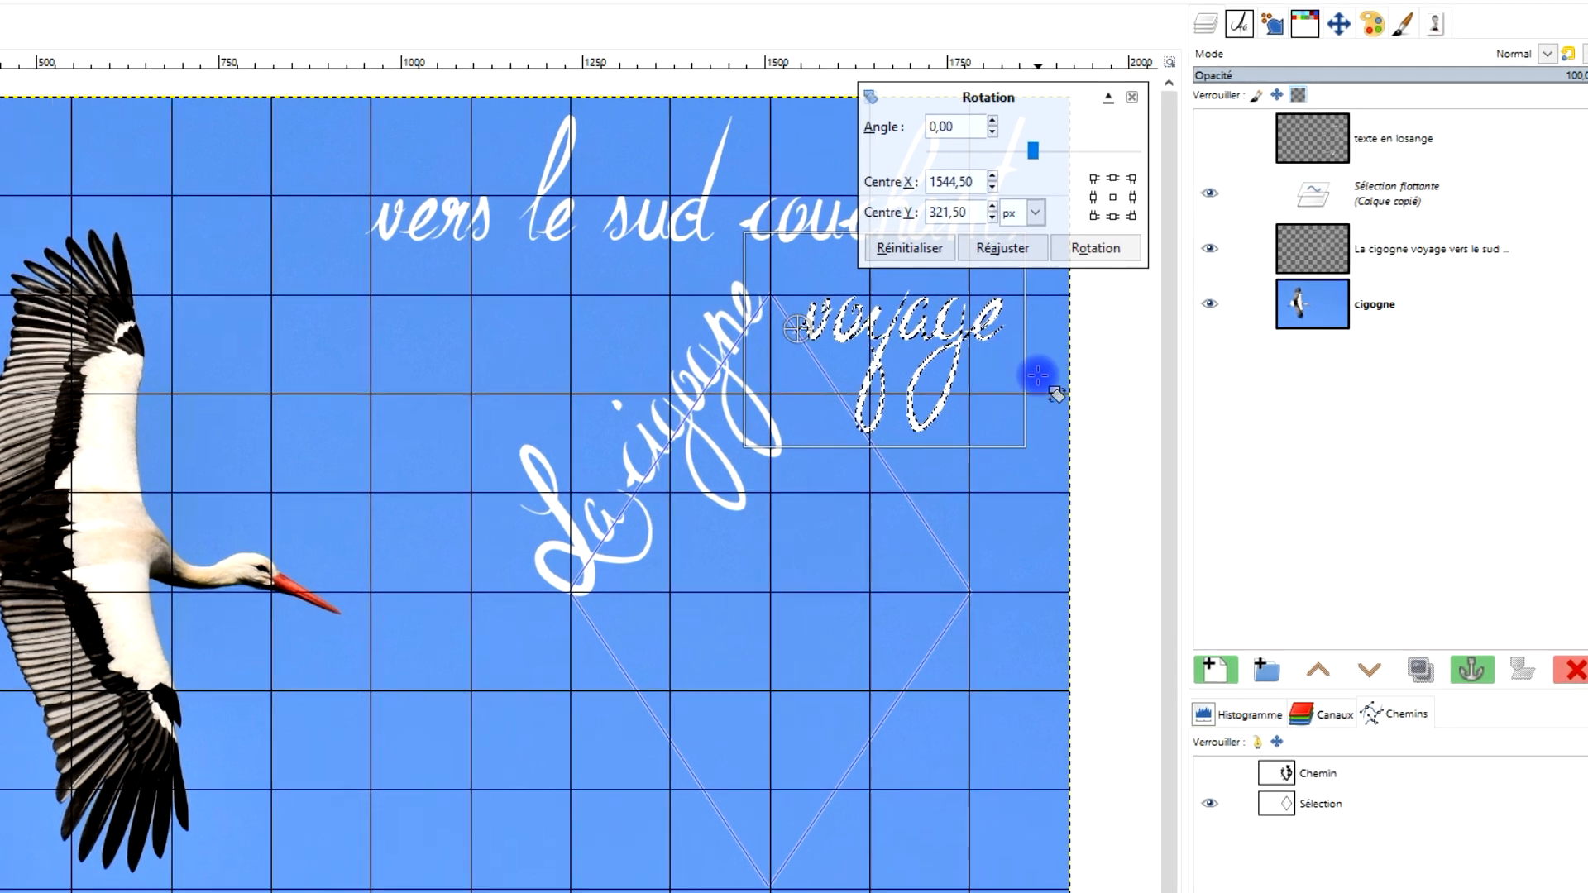
{"action": "left_click_drag", "start_coordinate": [1011, 318], "coordinate": [1005, 321]}
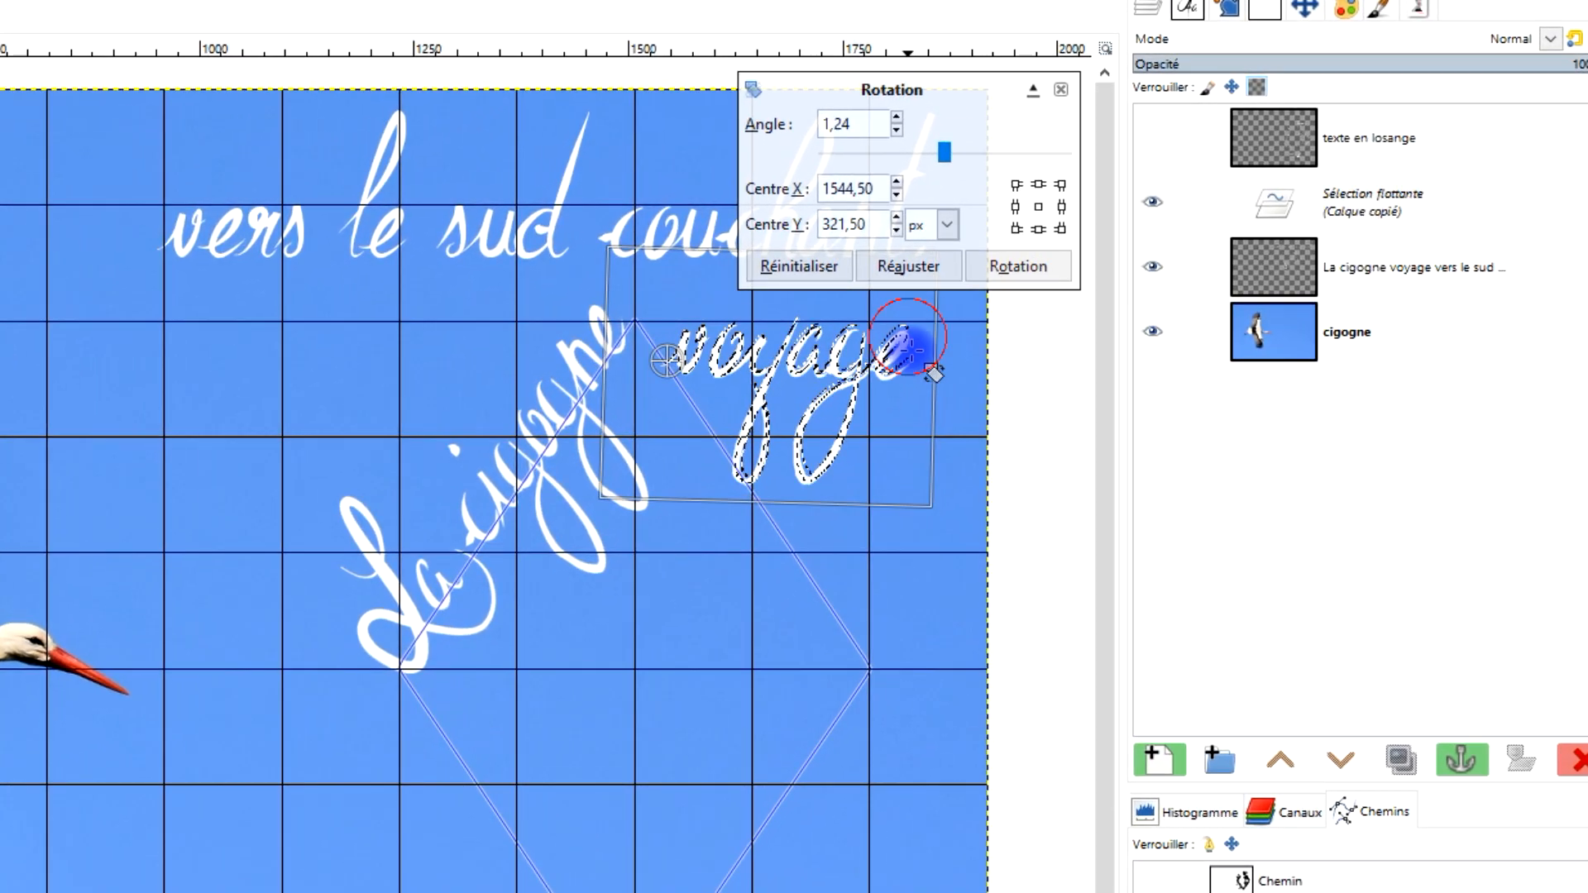
{"action": "left_click_drag", "start_coordinate": [910, 347], "coordinate": [849, 559]}
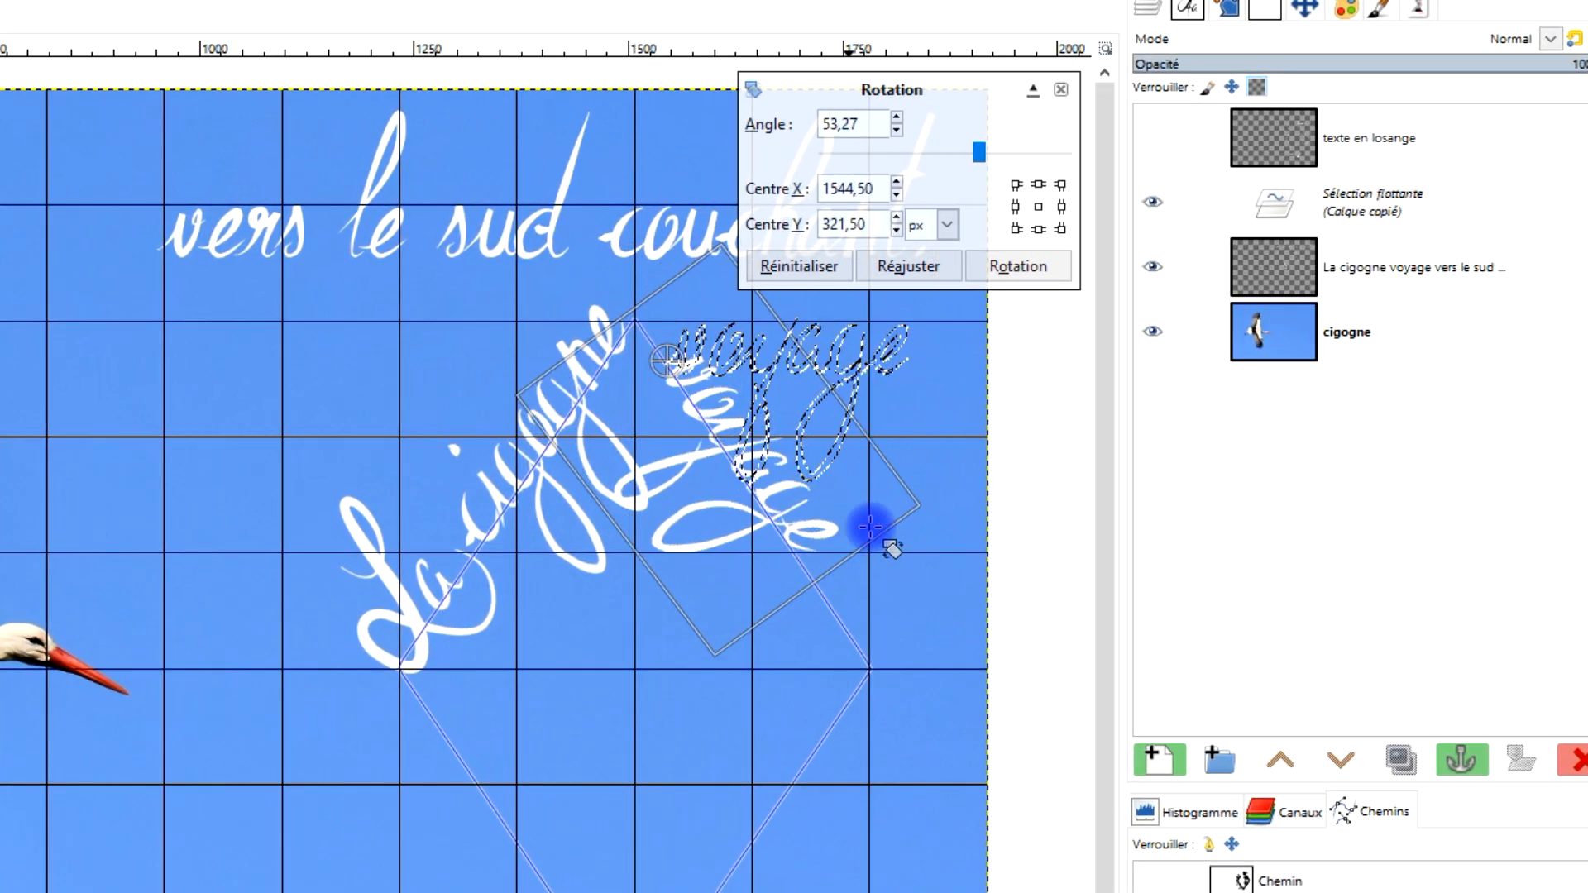
{"action": "left_click", "coordinate": [1019, 266]}
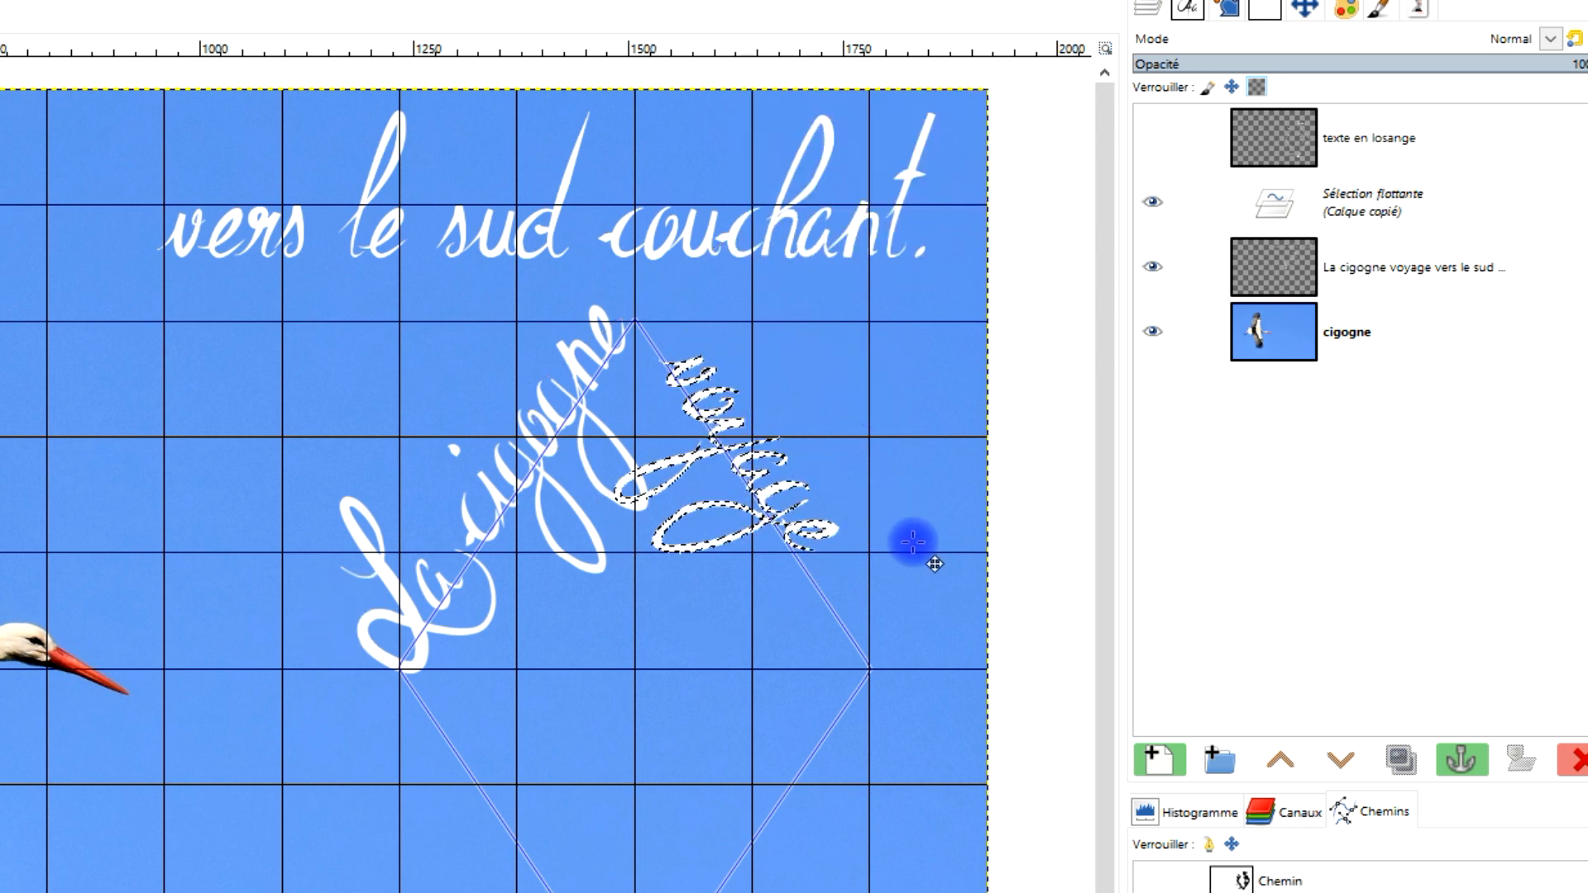
Fine-position the rotated word "voyage" along the diamond's upper-right side and anchor it to the sentence's layer
{"action": "scroll", "coordinate": [906, 533], "scroll_direction": "up", "scroll_amount": 3, "text": "ctrl"}
{"action": "left_click_drag", "start_coordinate": [531, 309], "coordinate": [584, 403]}
{"action": "left_click_drag", "start_coordinate": [637, 466], "coordinate": [601, 395]}
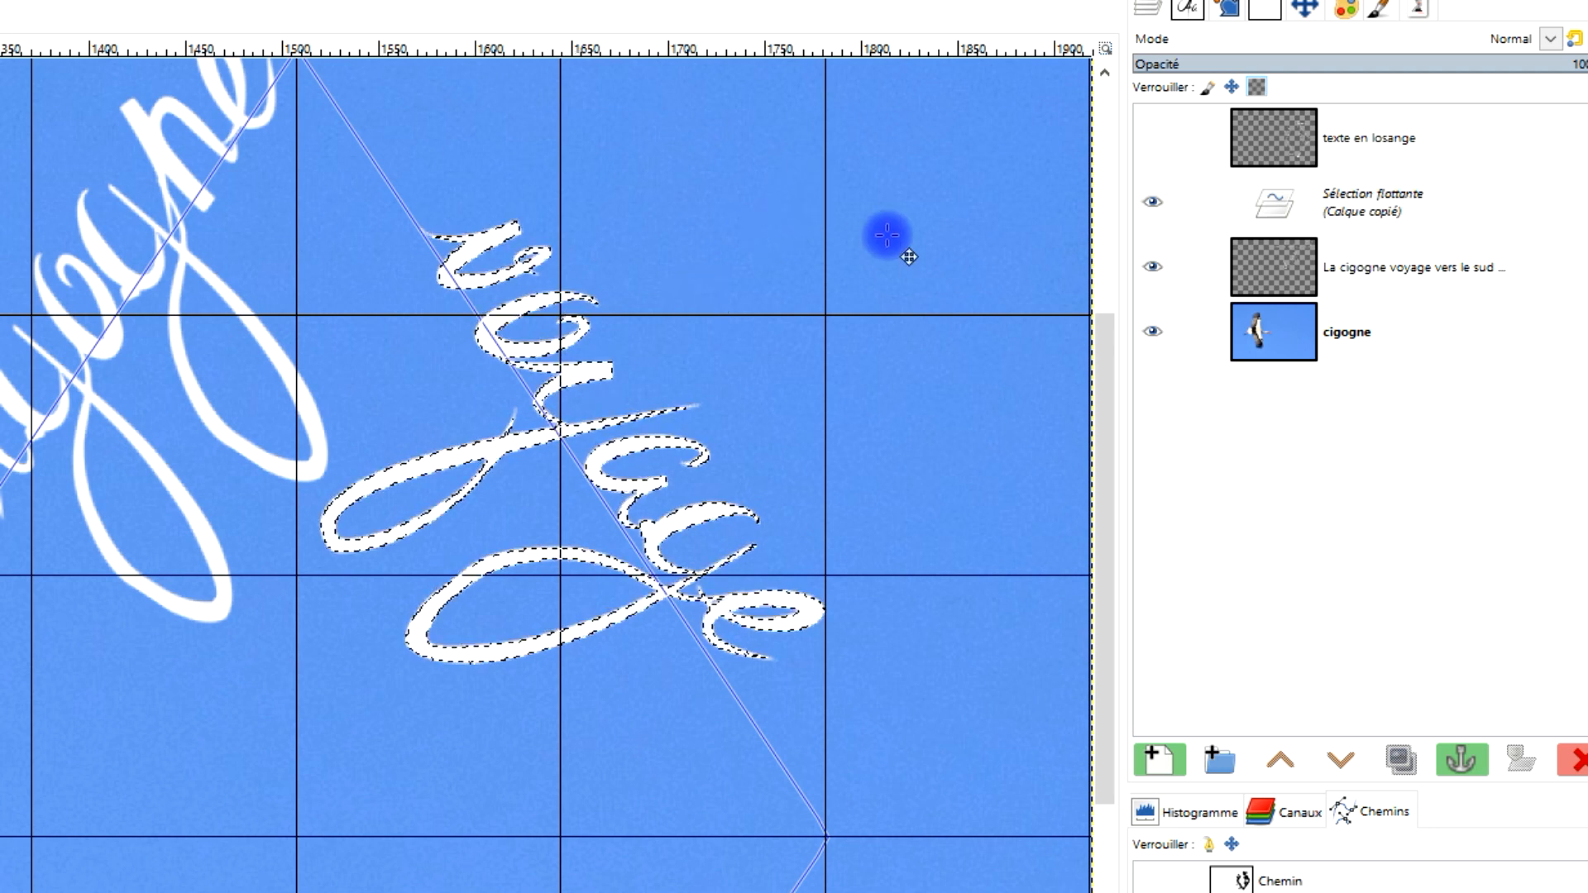
{"action": "left_click", "coordinate": [1411, 212]}
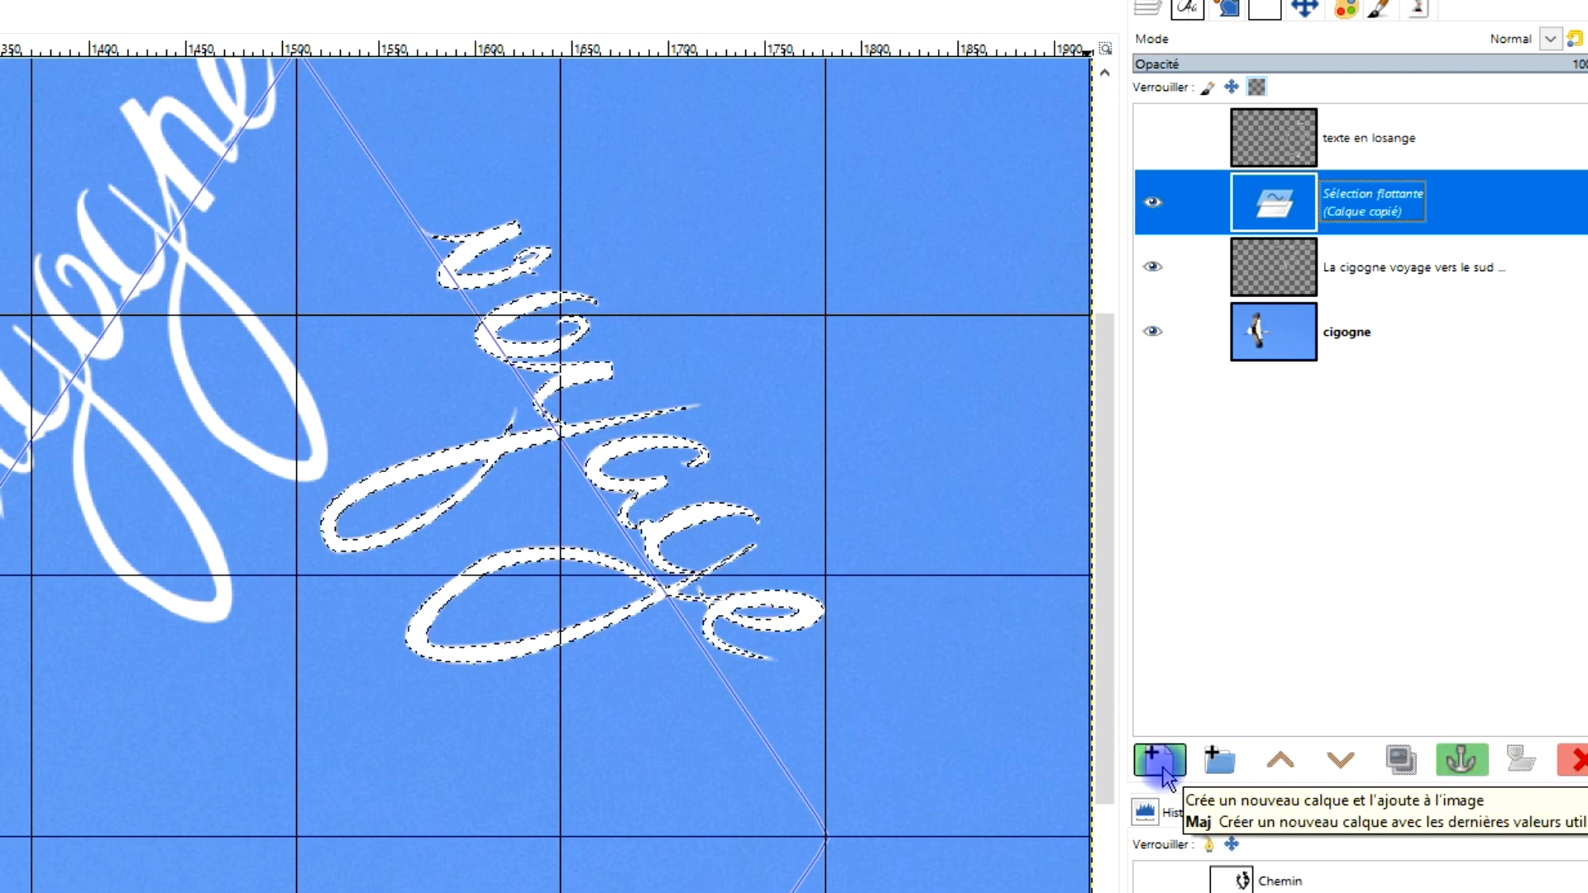
{"action": "left_click", "coordinate": [1462, 759]}
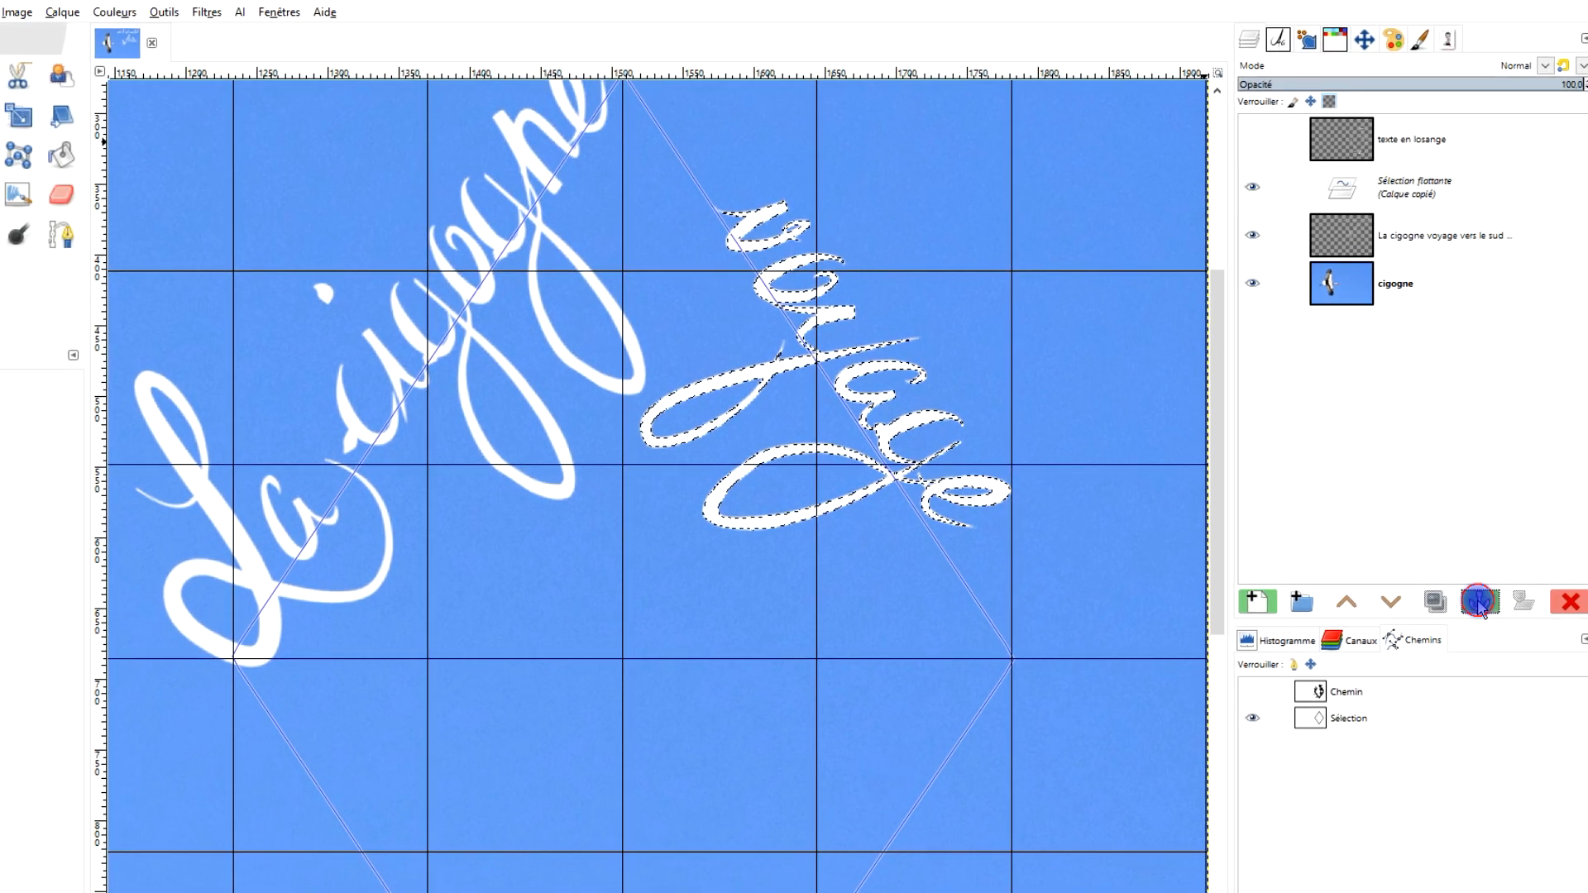
Draw a rectangular selection of about 552 × 288 px around the words "vers le sud" in the straight sentence
{"action": "scroll", "coordinate": [907, 444], "scroll_direction": "down", "scroll_amount": 3}
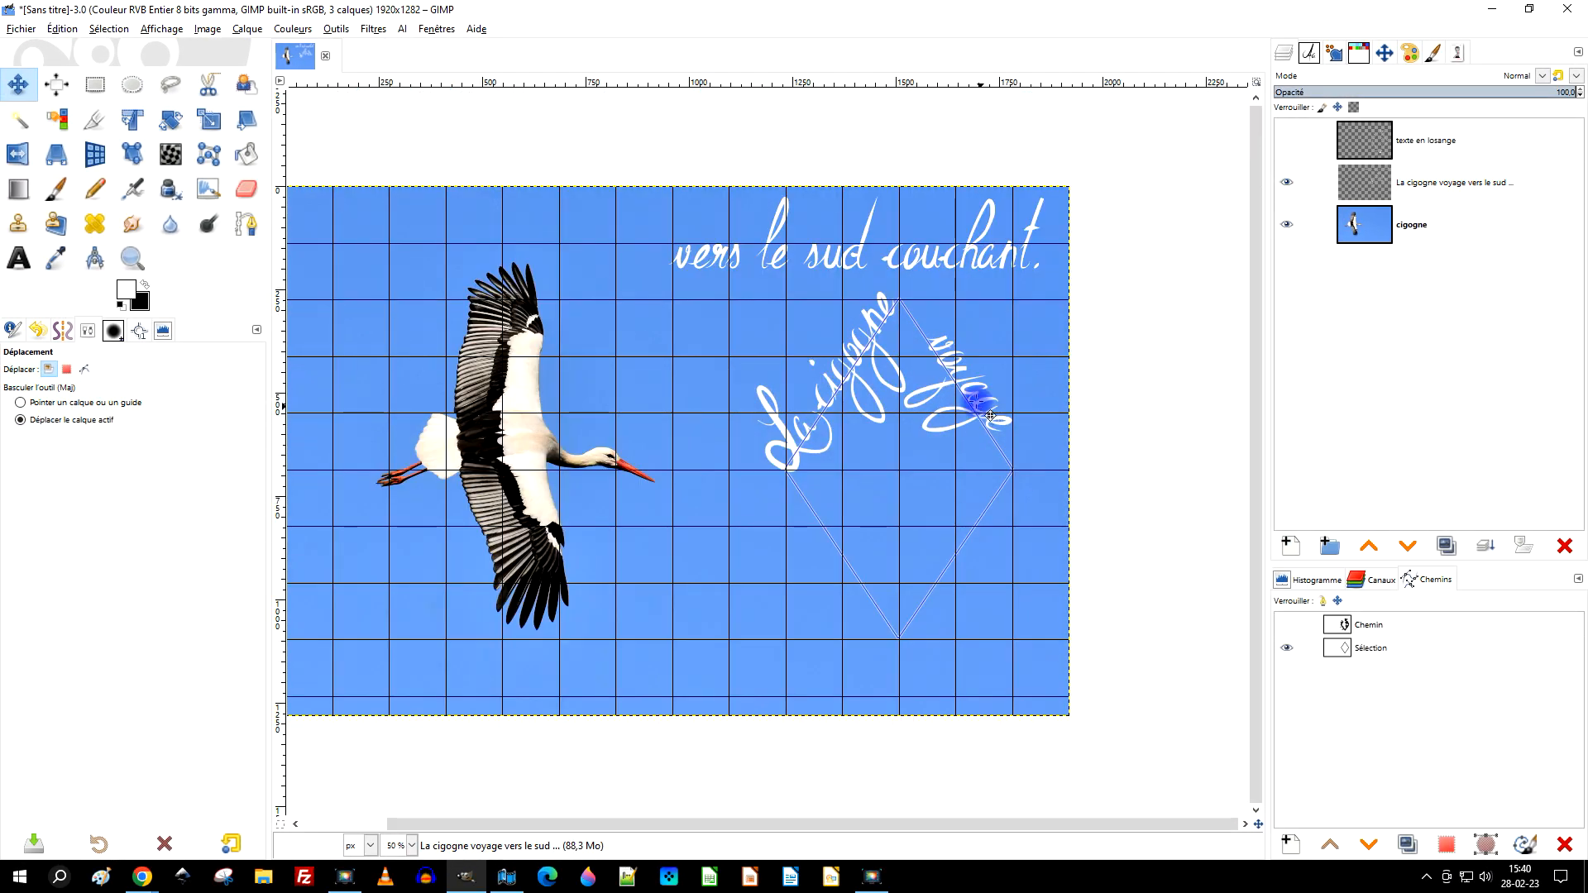
{"action": "left_click", "coordinate": [95, 84]}
{"action": "left_click_drag", "start_coordinate": [651, 164], "coordinate": [878, 281]}
{"action": "scroll", "coordinate": [873, 180], "scroll_direction": "up", "scroll_amount": 1}
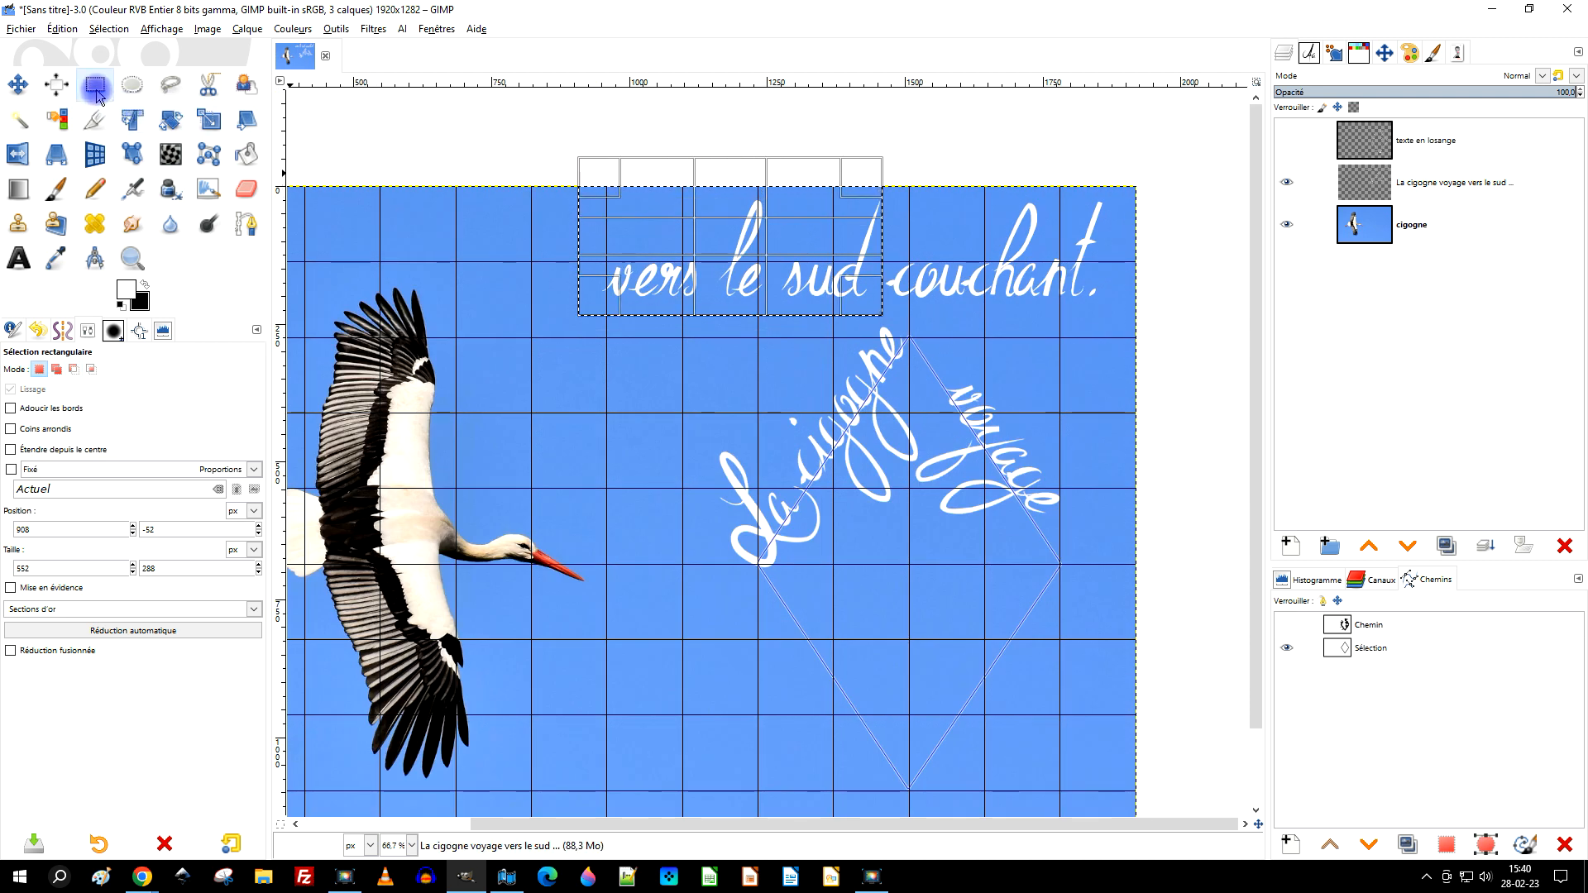
{"action": "left_click", "coordinate": [813, 201]}
{"action": "left_click_drag", "start_coordinate": [867, 242], "coordinate": [863, 243]}
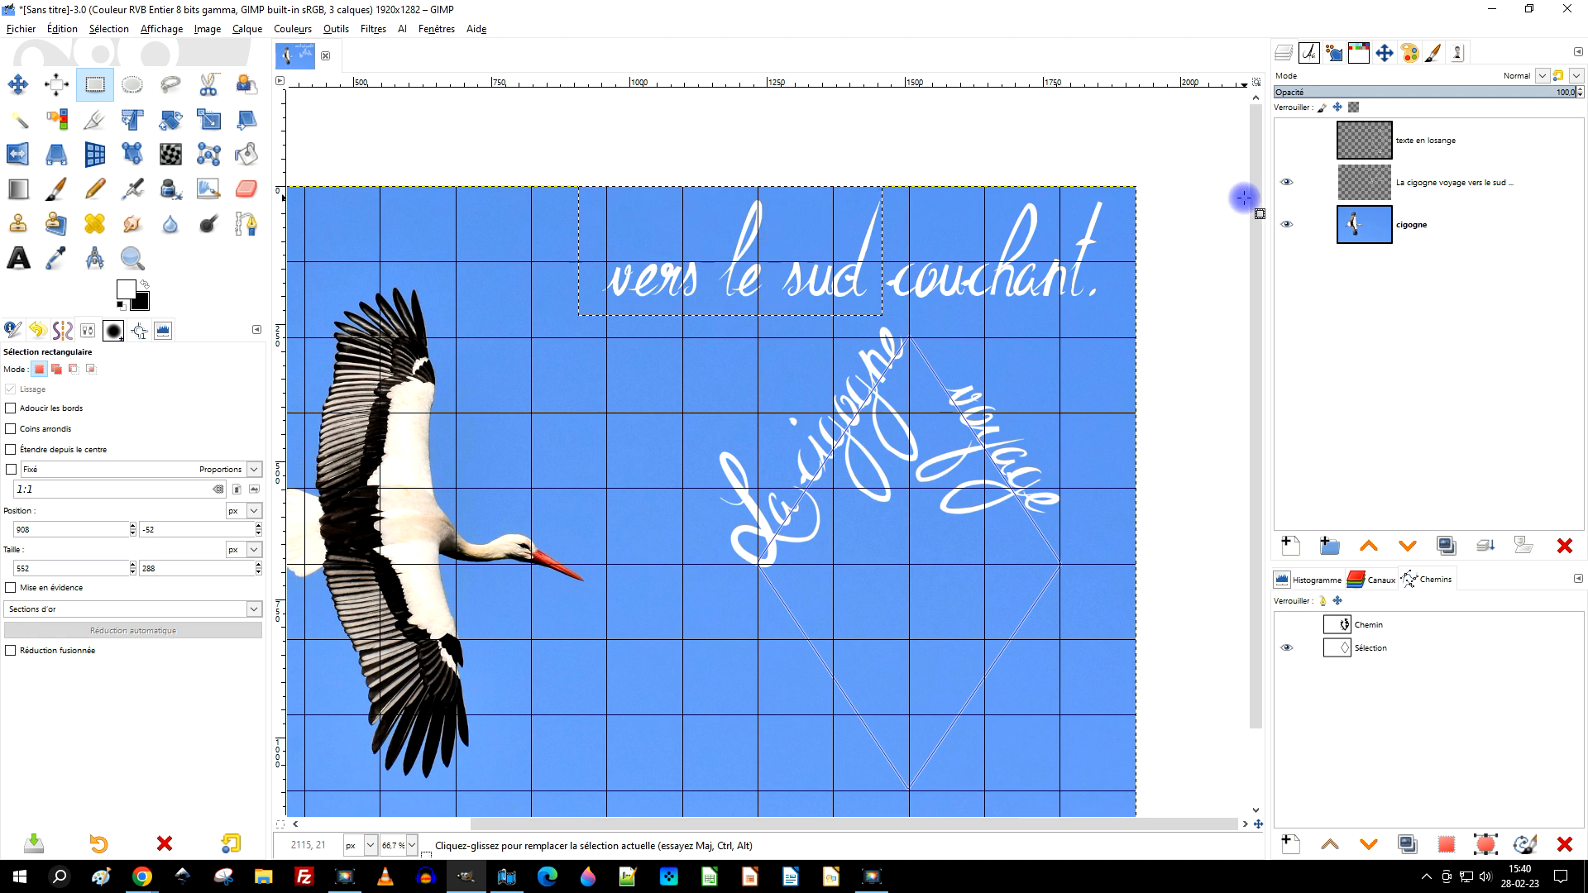
Cut the selected words "vers le sud" from the sentence's layer and paste them as a floating selection
{"action": "left_click", "coordinate": [1459, 182]}
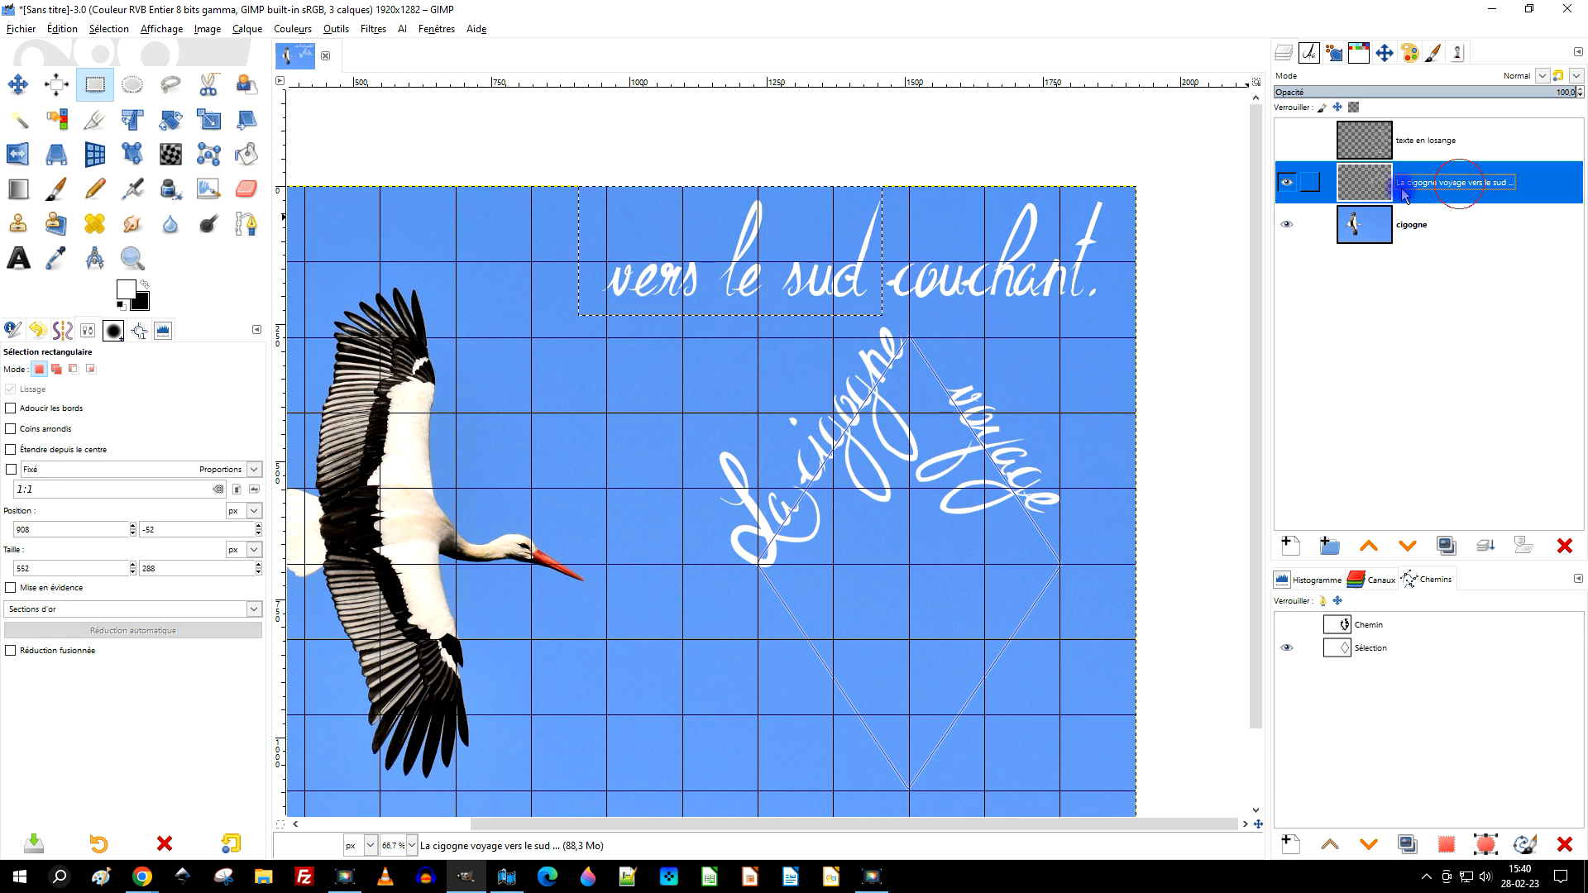
{"action": "left_click", "coordinate": [62, 29]}
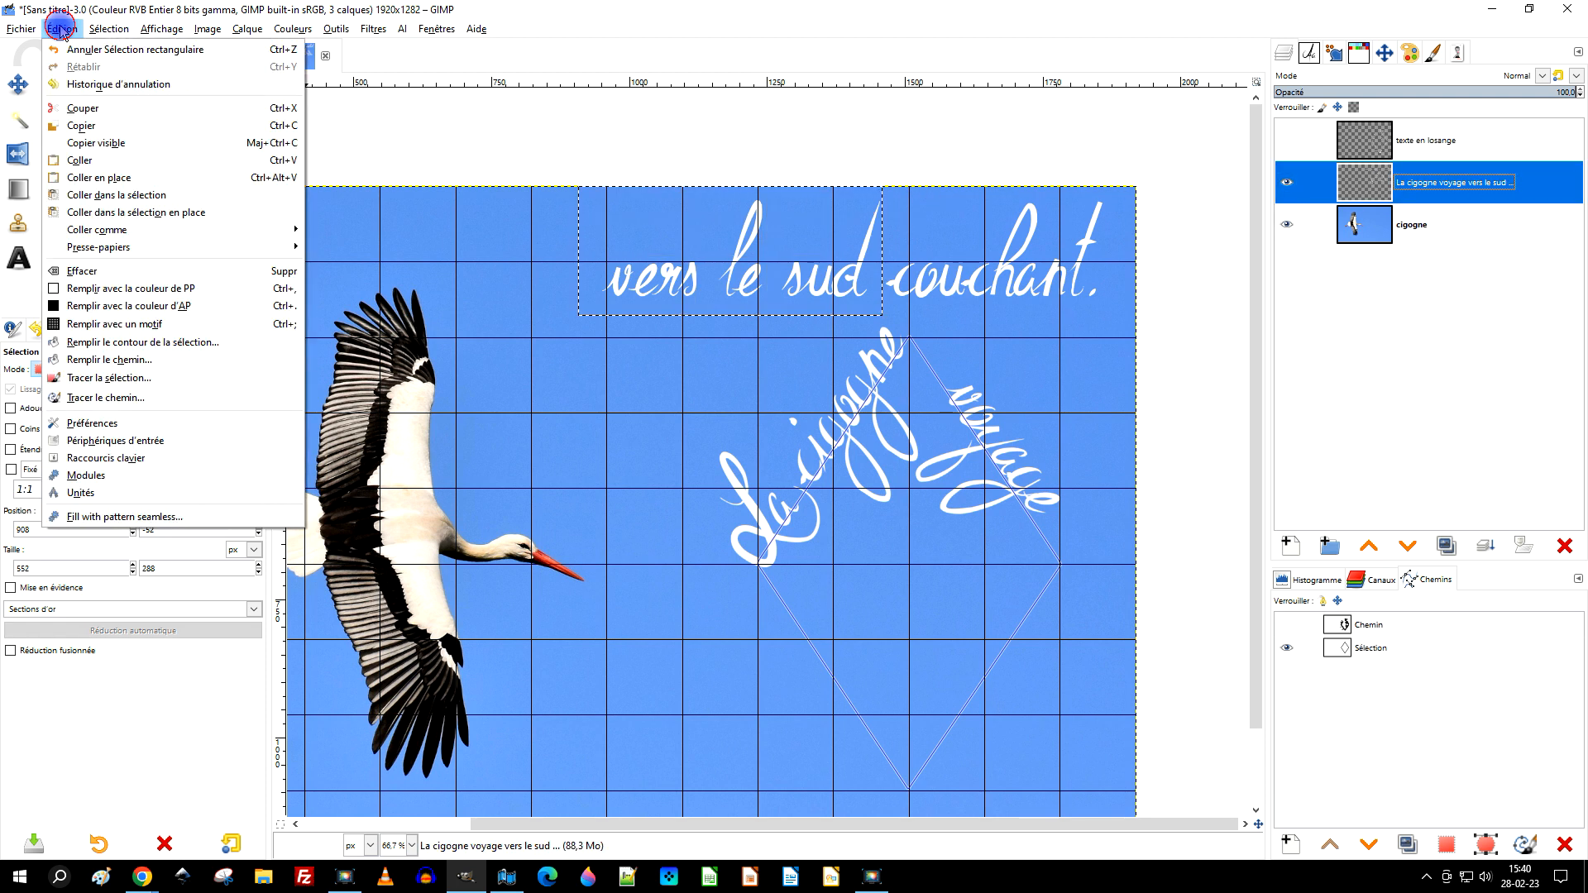
{"action": "left_click", "coordinate": [82, 108]}
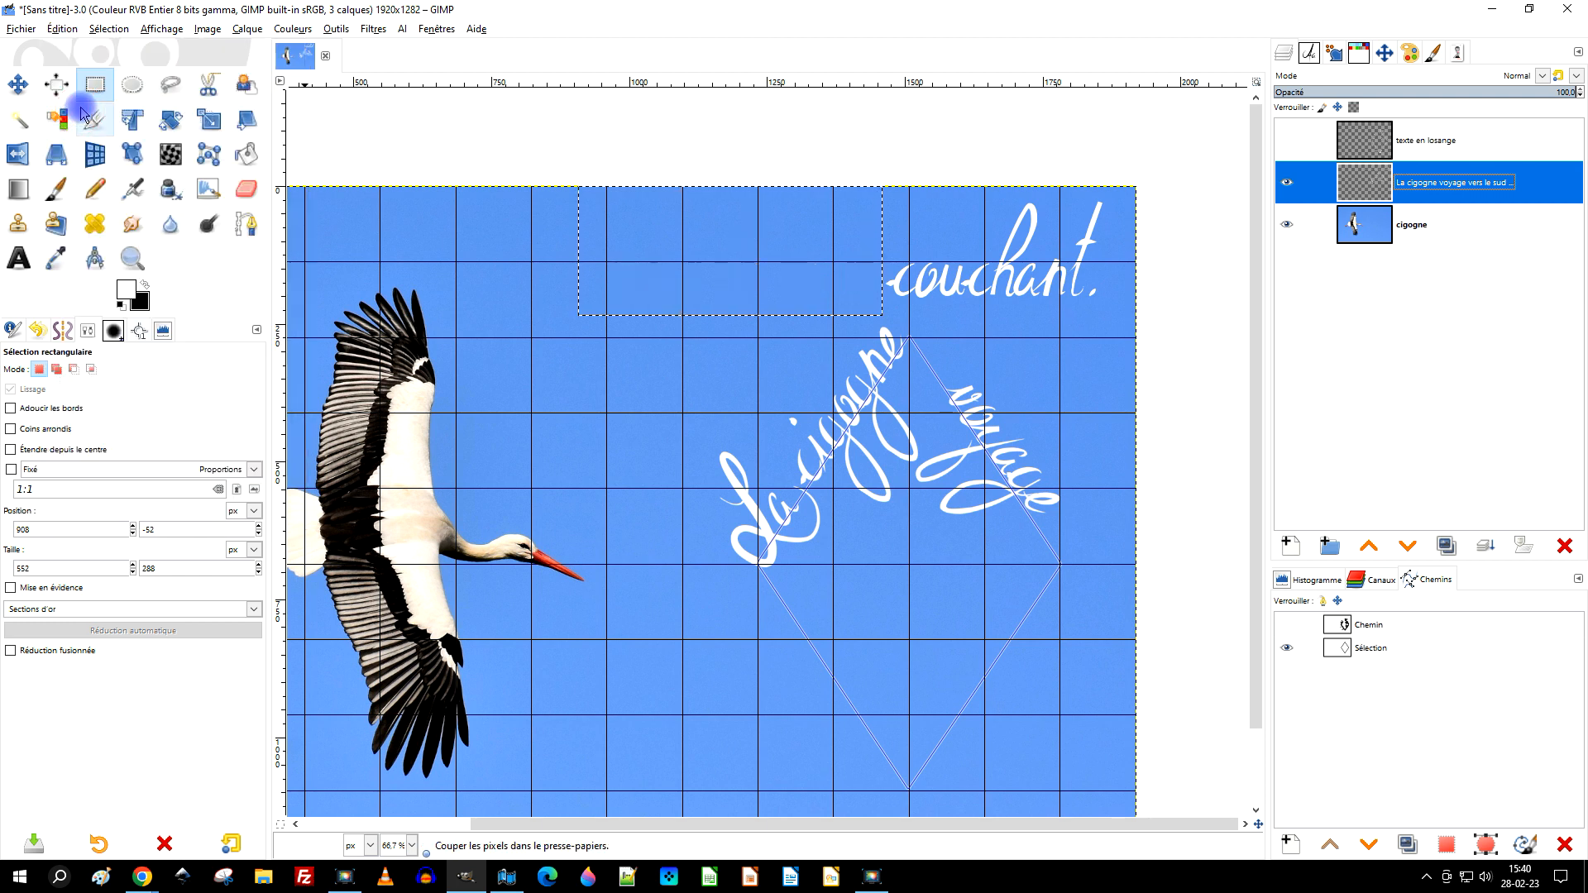
{"action": "left_click", "coordinate": [62, 29]}
{"action": "left_click", "coordinate": [74, 156]}
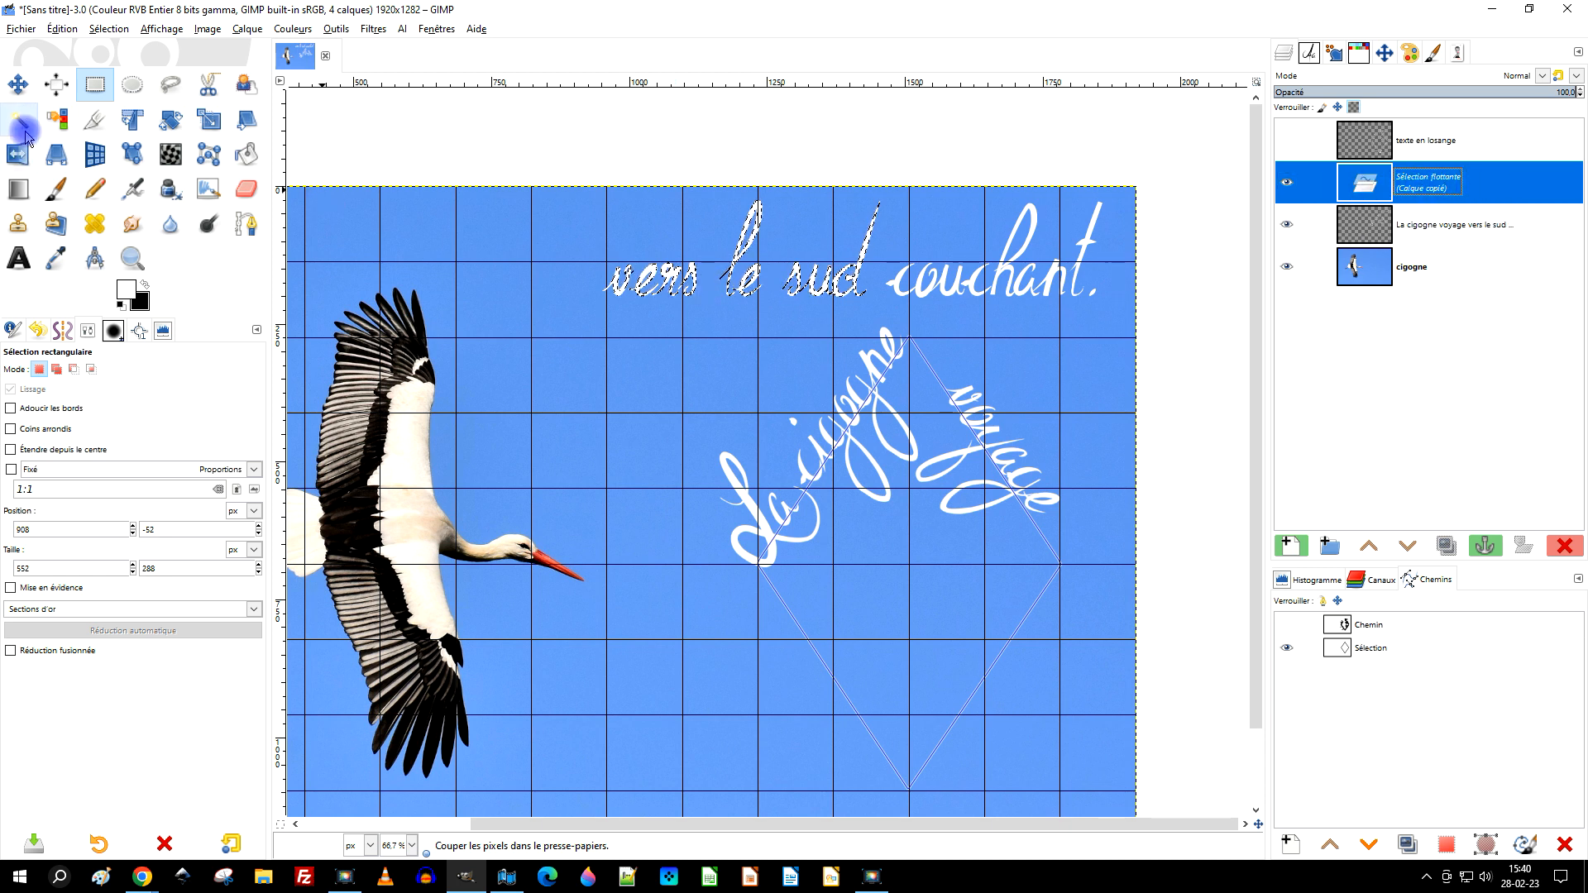
With Unified Transform, move "vers le sud" so it starts at the diamond's right corner, with the pivot at the start of "vers"
{"action": "left_click", "coordinate": [131, 122]}
{"action": "scroll", "coordinate": [773, 326], "scroll_direction": "up", "scroll_amount": 2}
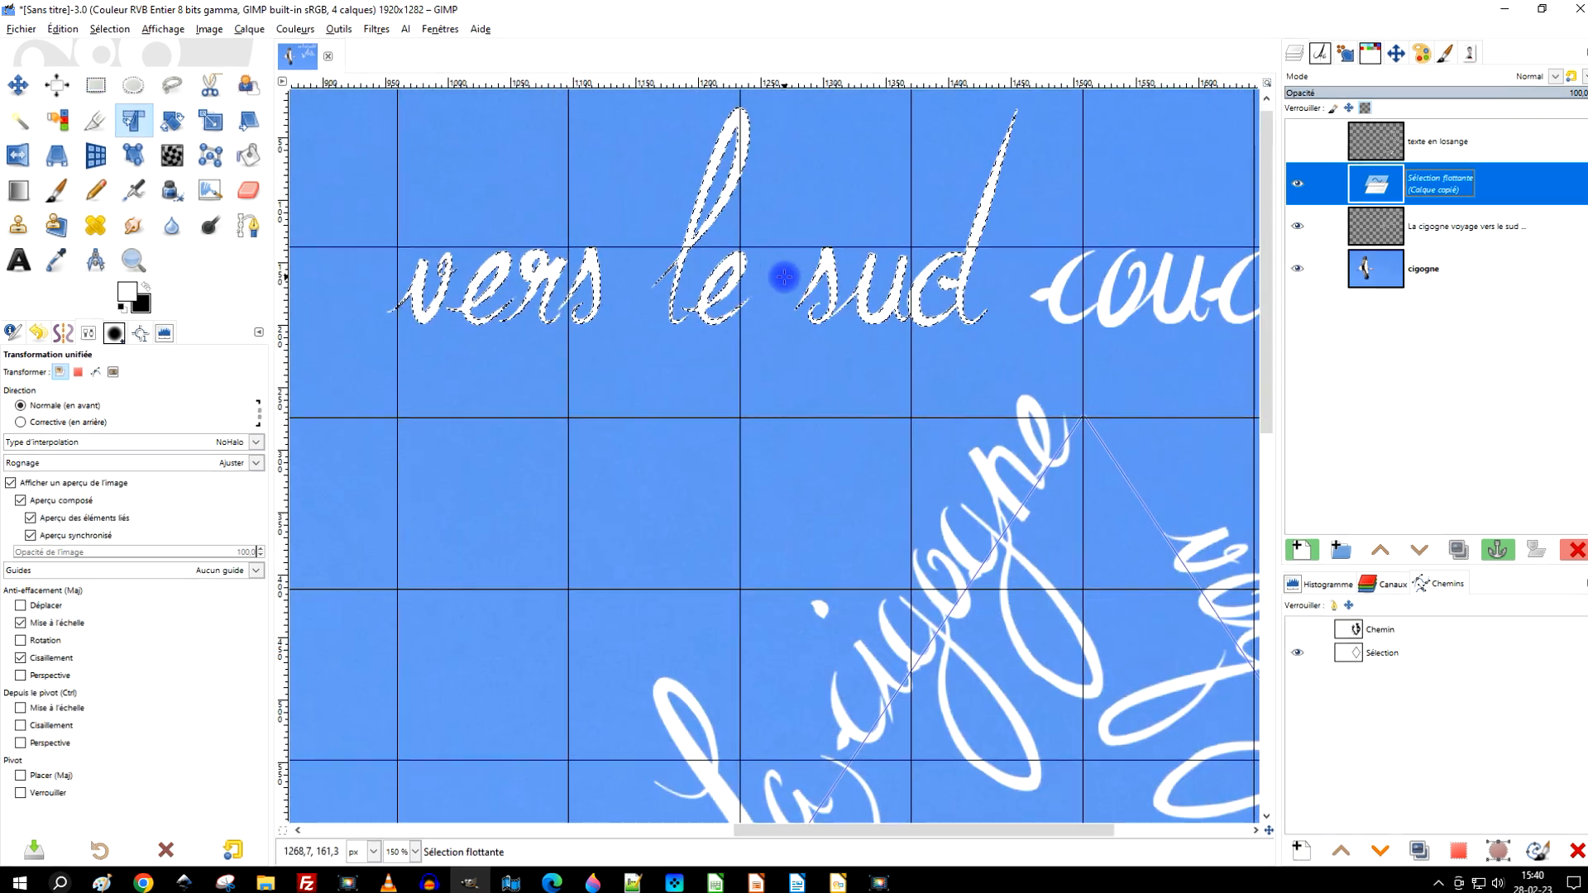
{"action": "scroll", "coordinate": [789, 279], "scroll_direction": "down", "scroll_amount": 1}
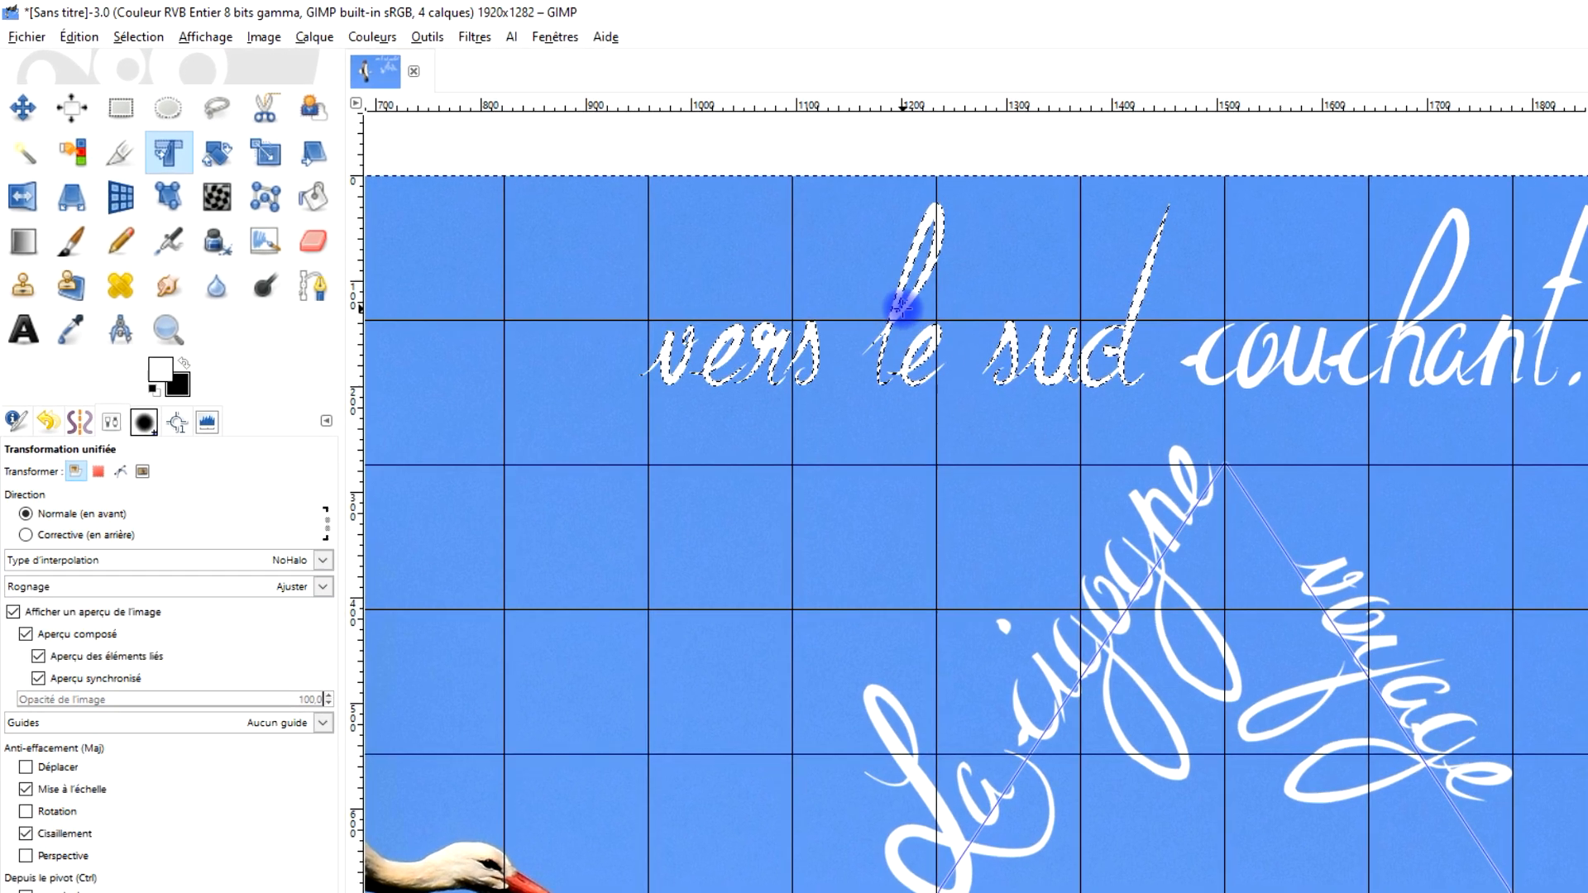
{"action": "left_click", "coordinate": [958, 331]}
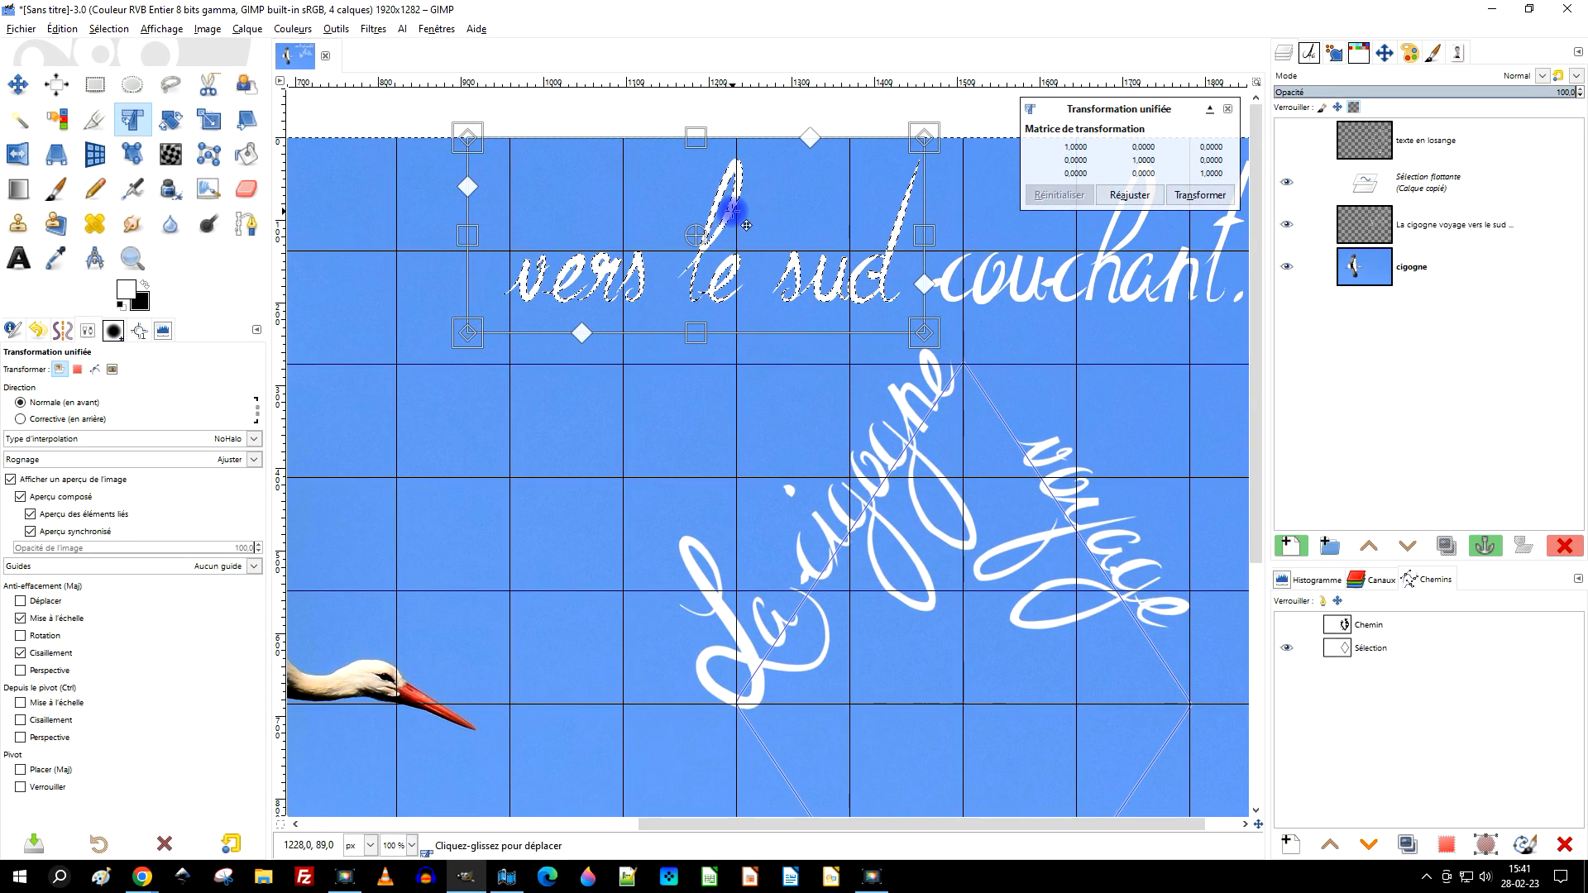
{"action": "left_click_drag", "start_coordinate": [733, 210], "coordinate": [919, 568]}
{"action": "scroll", "coordinate": [921, 418], "scroll_direction": "down", "scroll_amount": 3}
{"action": "scroll", "coordinate": [1011, 622], "scroll_direction": "up", "scroll_amount": 2}
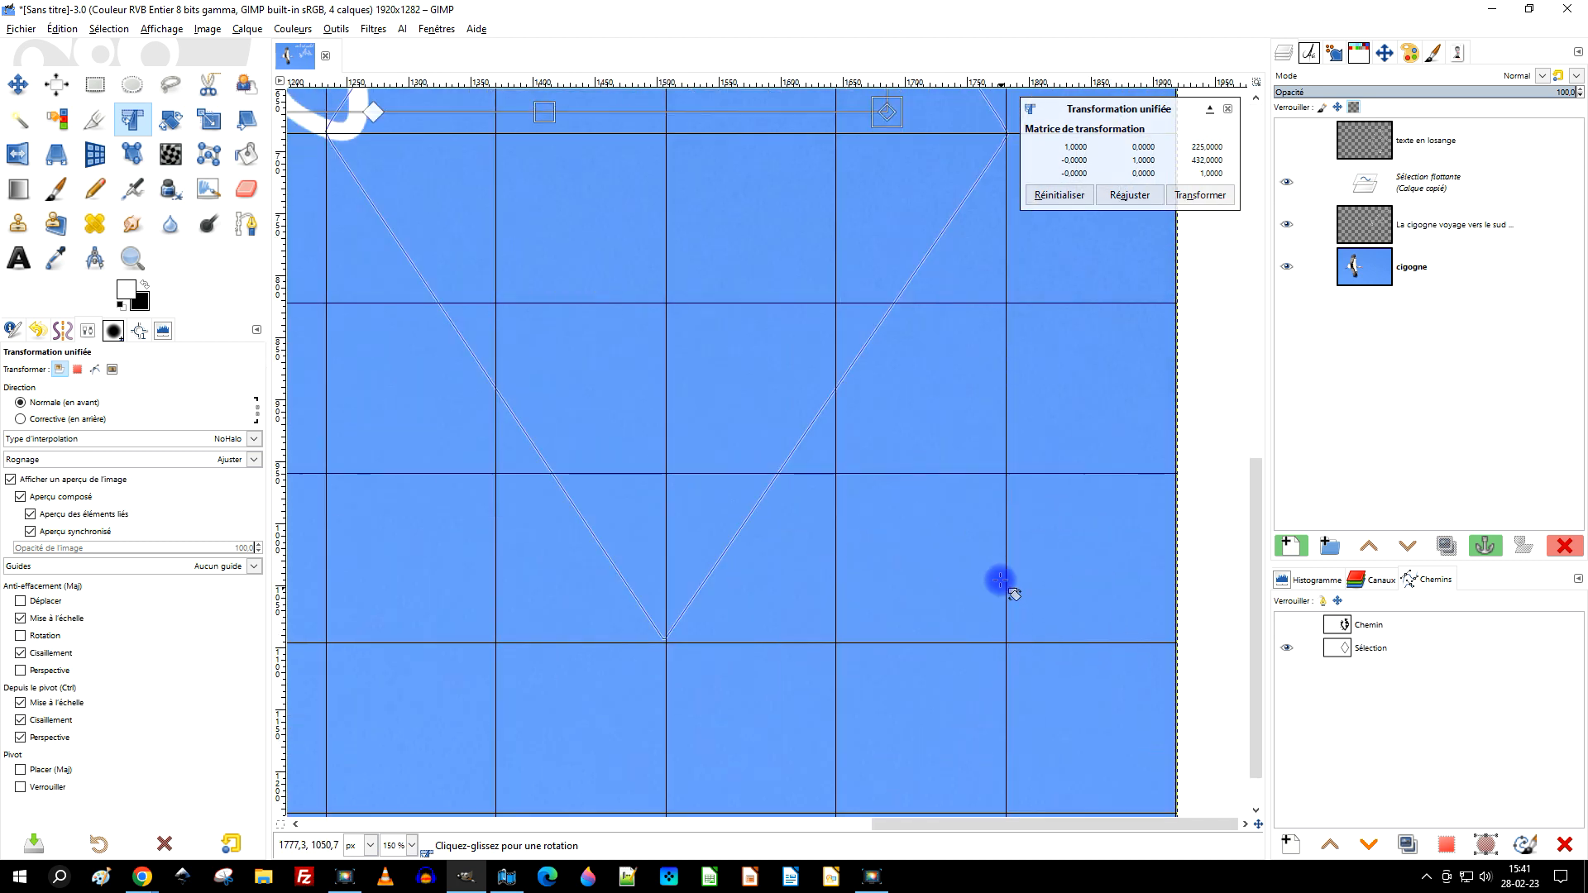
{"action": "scroll", "coordinate": [990, 538], "scroll_direction": "down", "scroll_amount": 2}
{"action": "scroll", "coordinate": [983, 501], "scroll_direction": "down", "scroll_amount": 1}
{"action": "scroll", "coordinate": [984, 500], "scroll_direction": "up", "scroll_amount": 1}
{"action": "scroll", "coordinate": [888, 353], "scroll_direction": "up", "scroll_amount": 3}
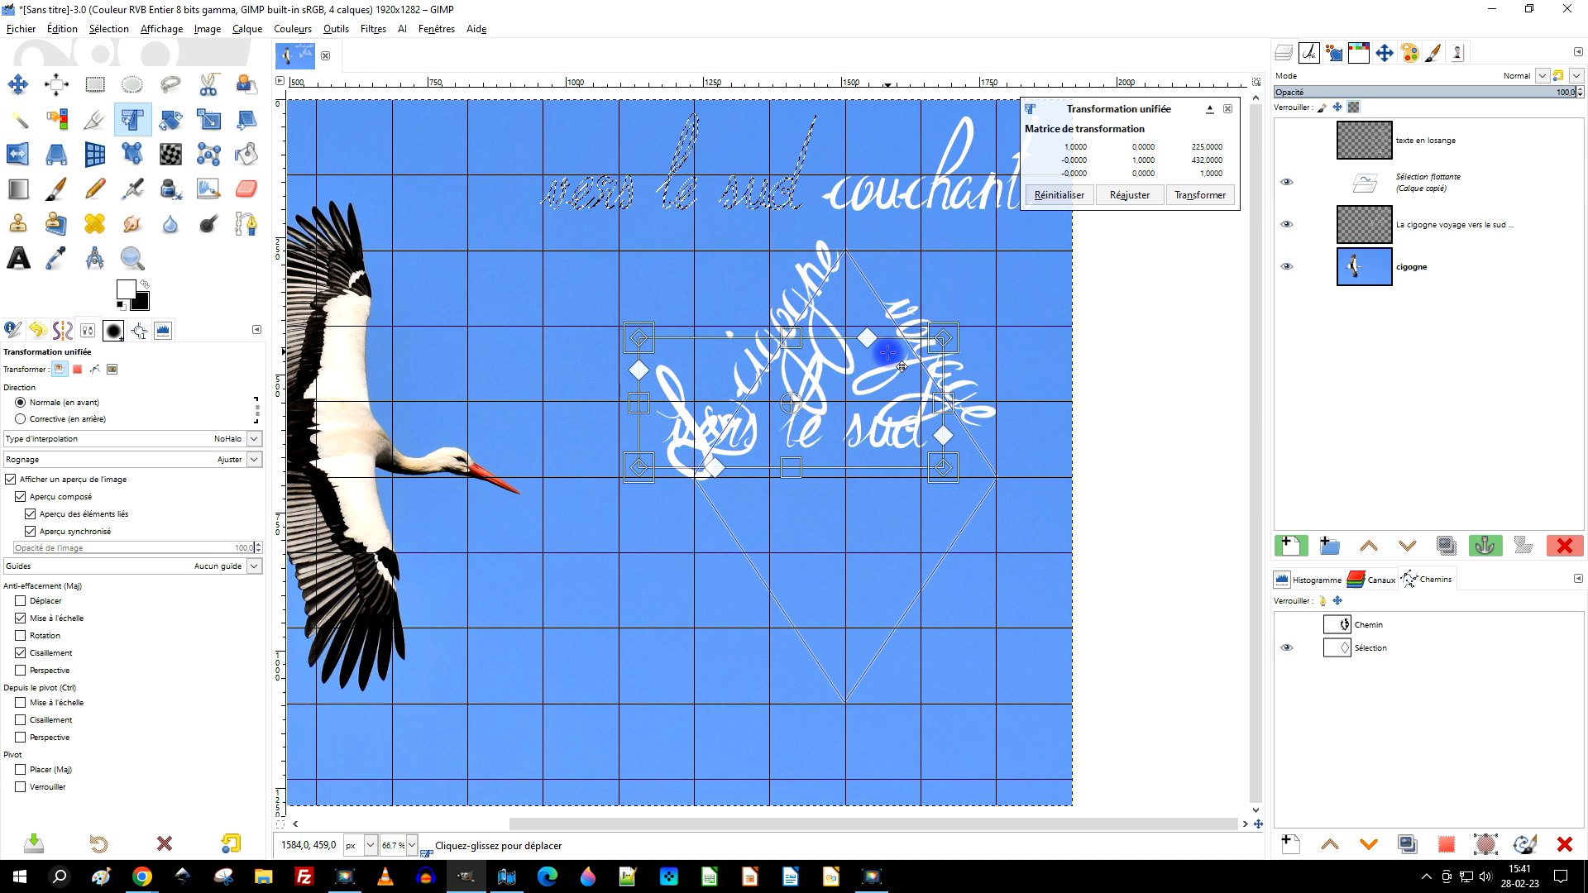
{"action": "left_click_drag", "start_coordinate": [815, 421], "coordinate": [981, 472]}
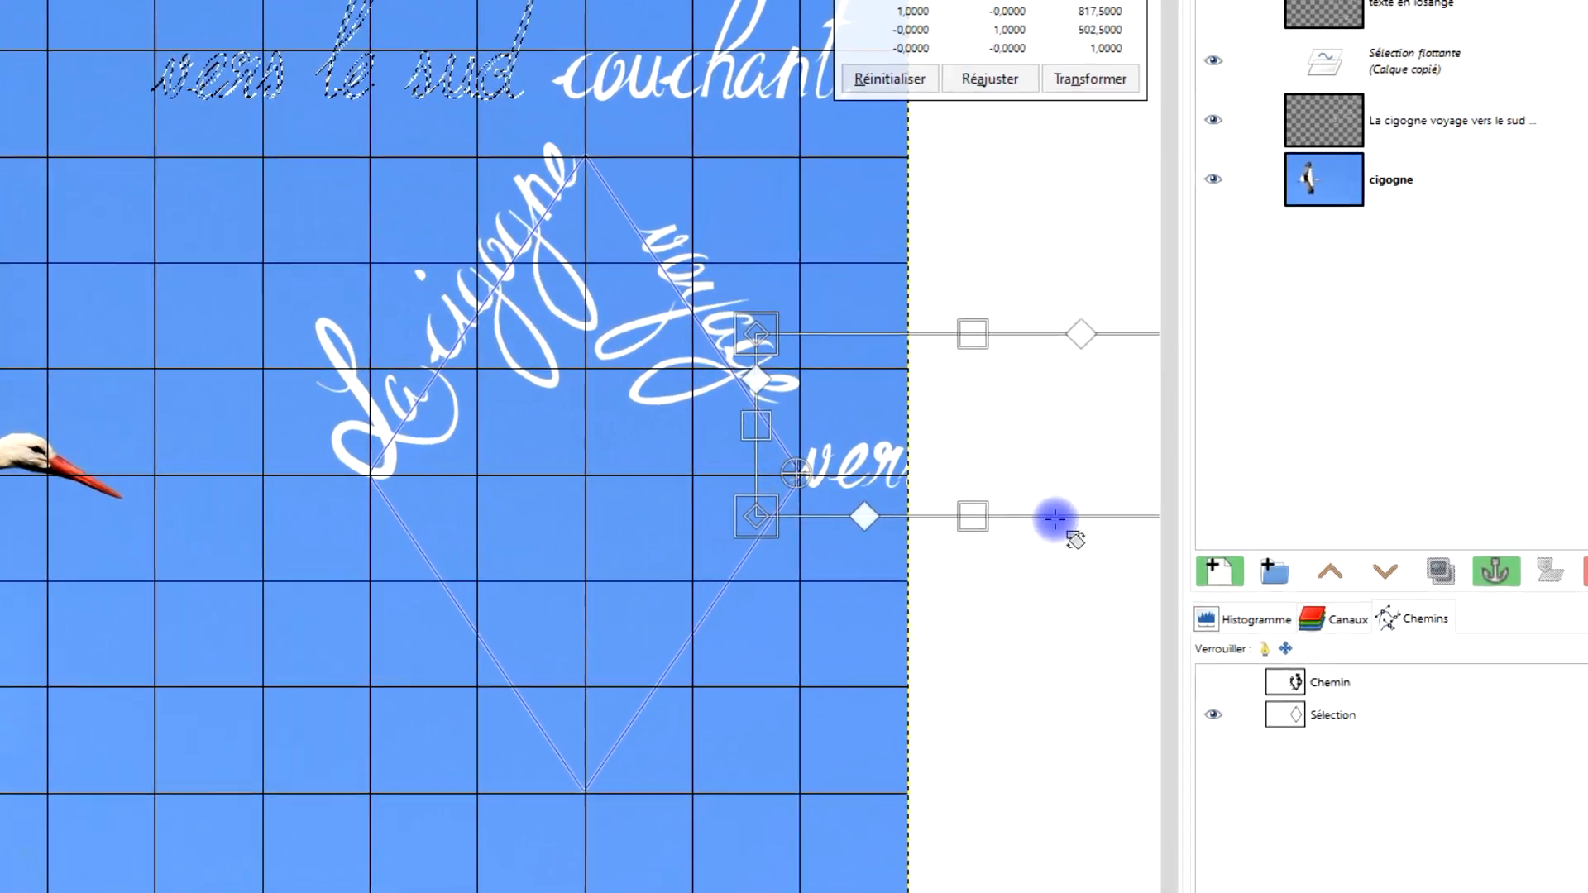
Rotate "vers le sud" about 123° clockwise along the diamond's lower-right side and anchor it to the sentence's layer
{"action": "left_click_drag", "start_coordinate": [1101, 507], "coordinate": [787, 681]}
{"action": "left_click_drag", "start_coordinate": [613, 735], "coordinate": [709, 578]}
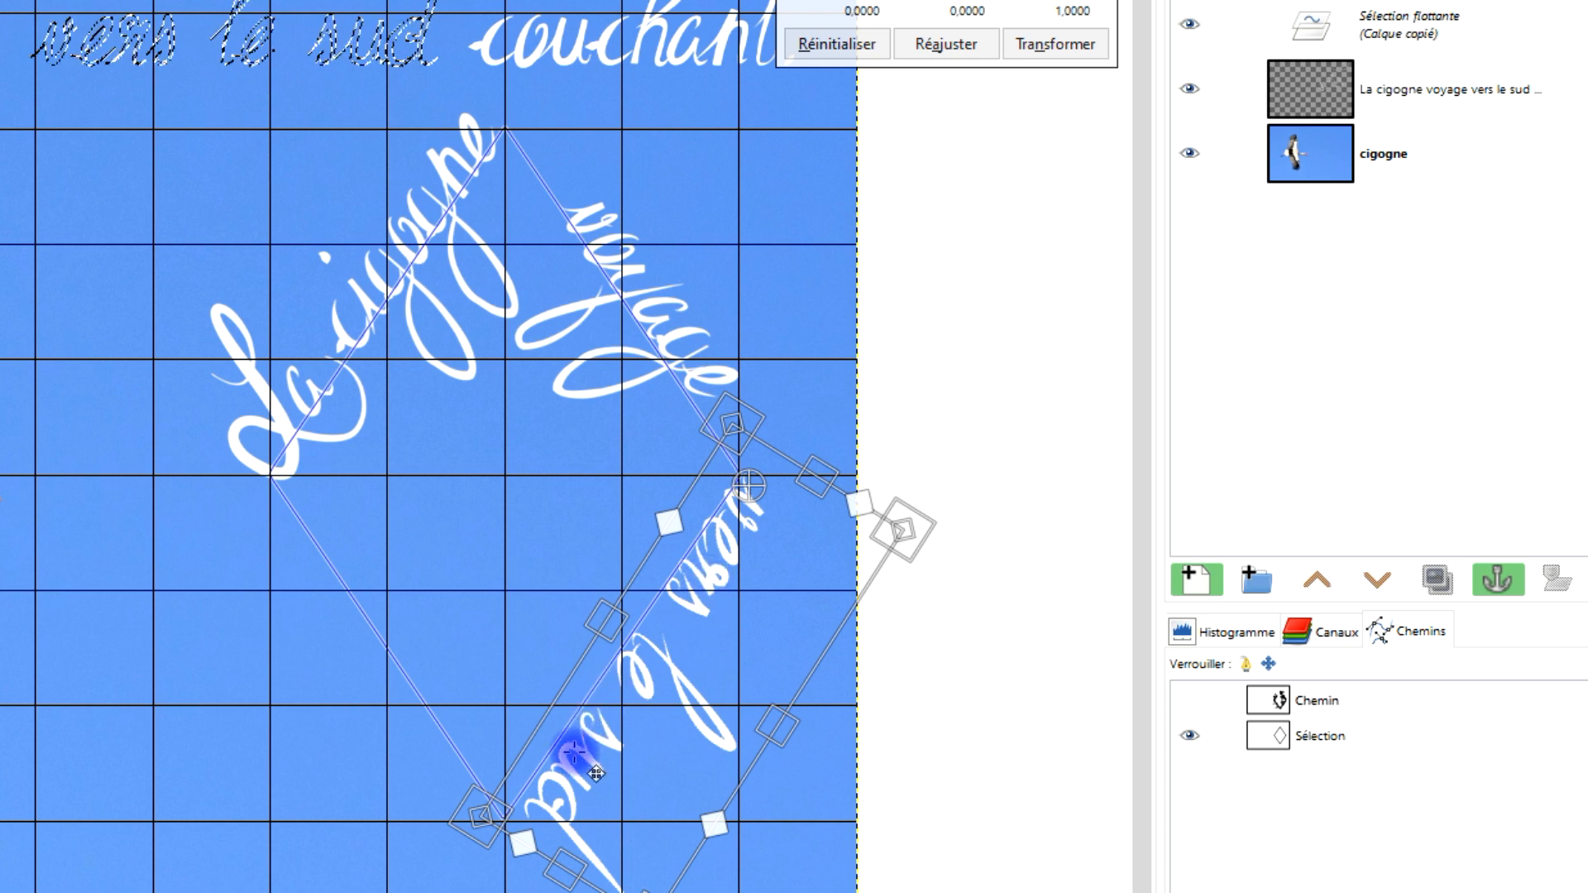
{"action": "left_click_drag", "start_coordinate": [529, 735], "coordinate": [535, 737]}
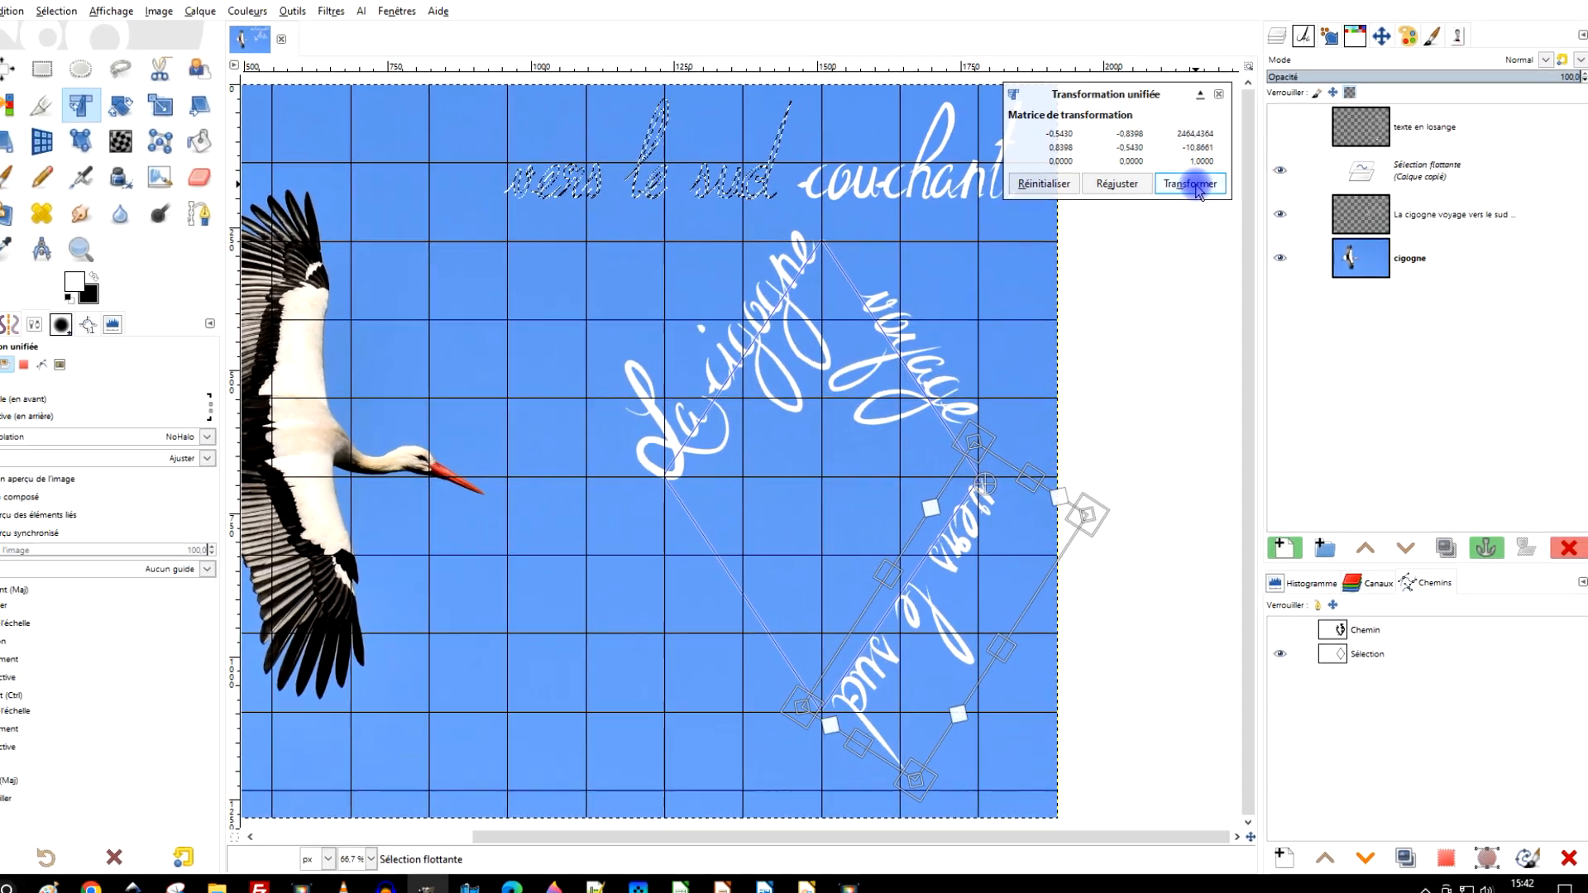
{"action": "left_click", "coordinate": [1069, 49]}
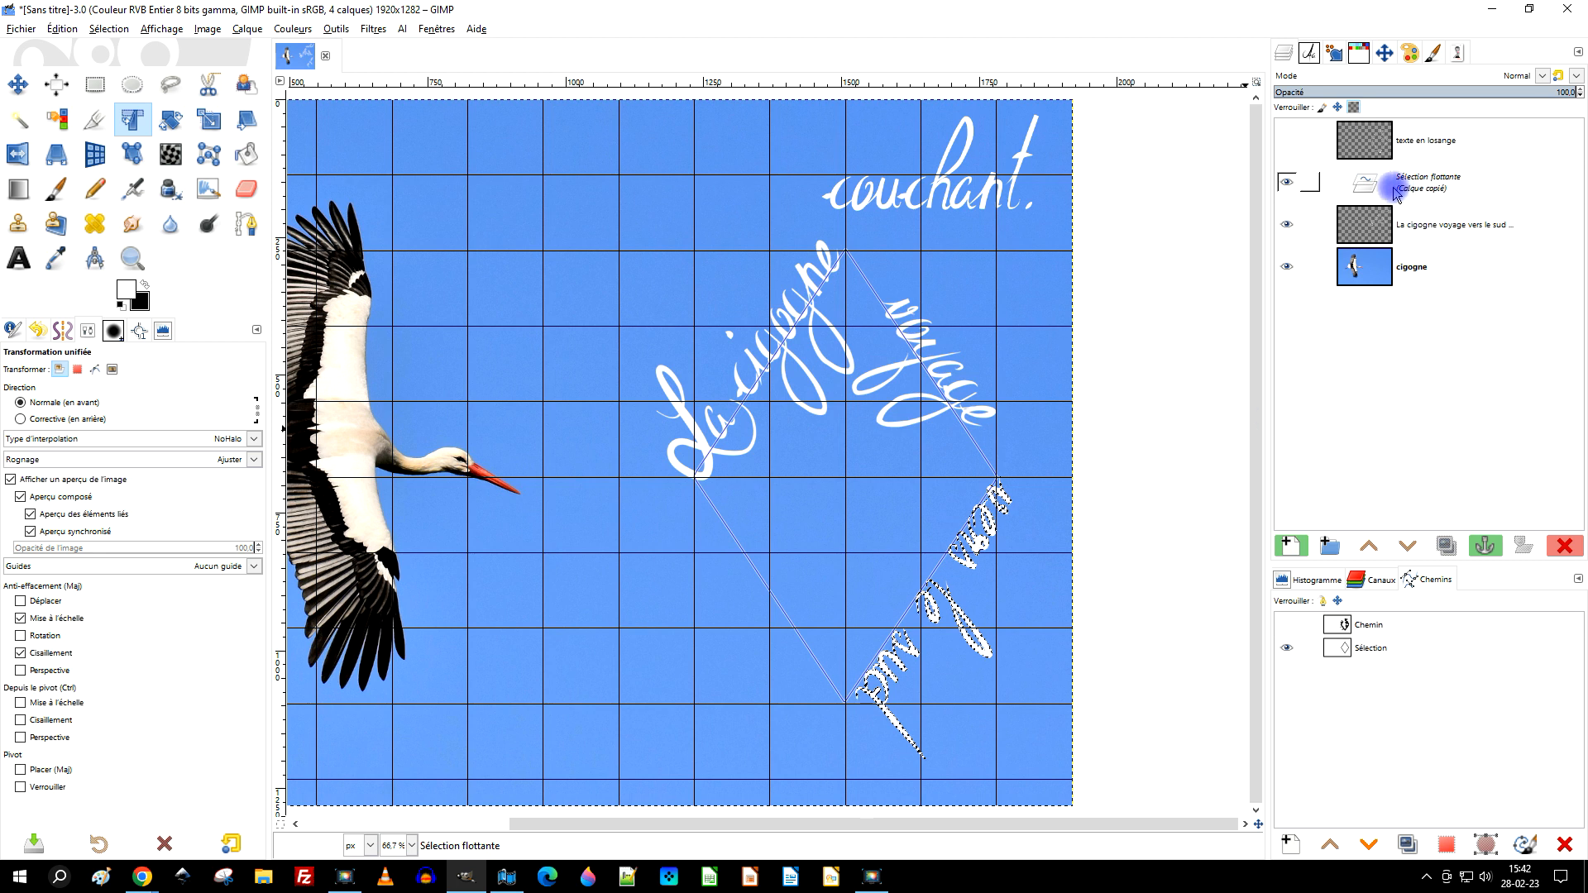
{"action": "left_click", "coordinate": [1485, 544]}
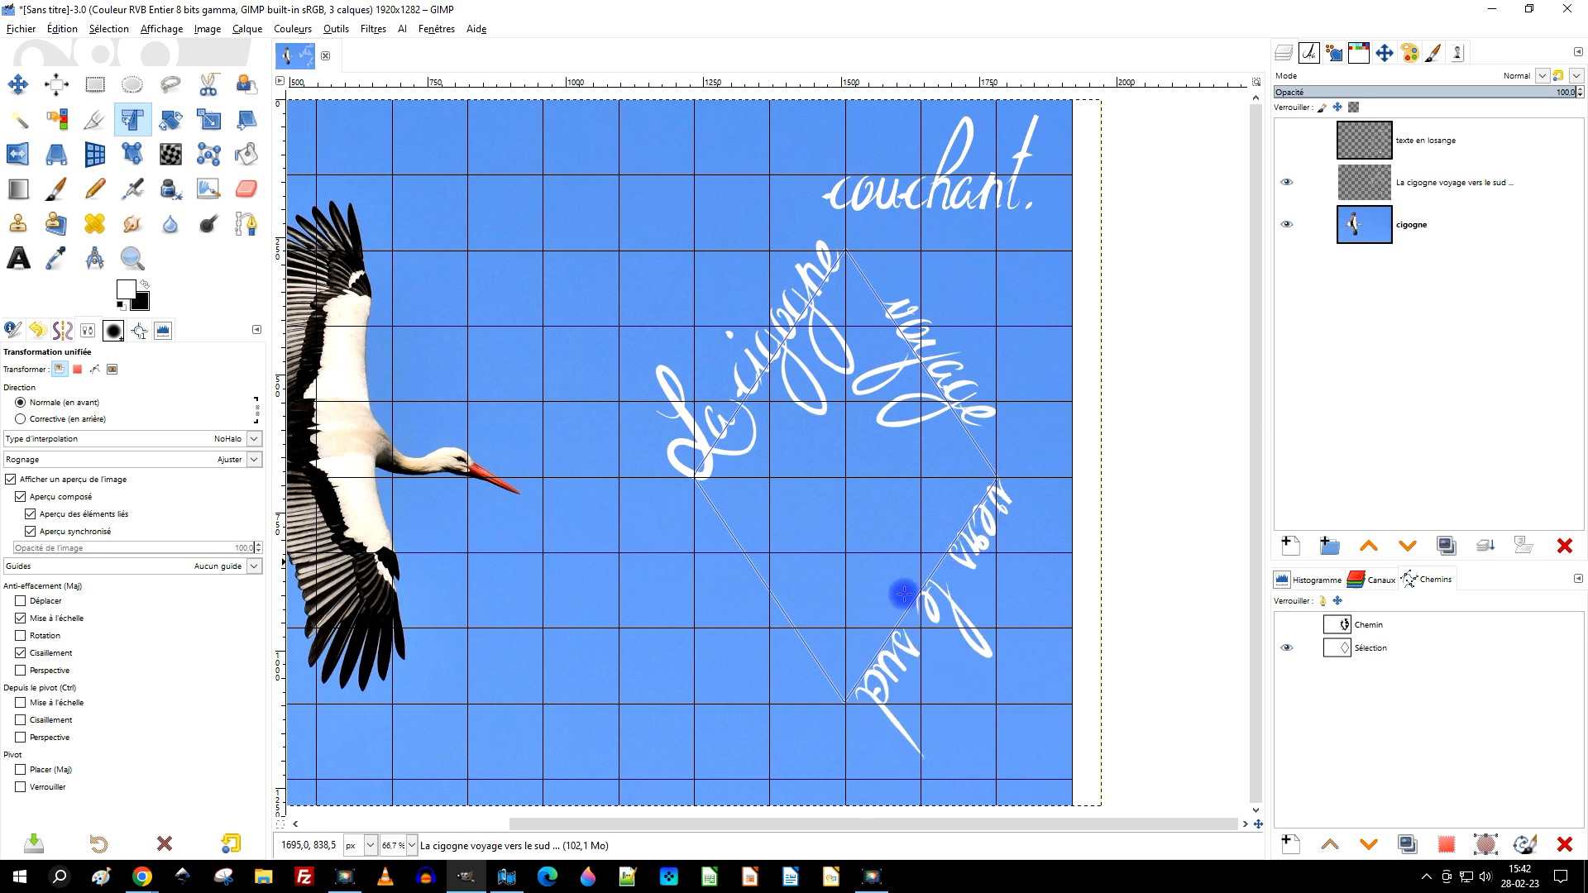
On the sentence's layer, draw a rectangular selection of about 494 × 231 px around the word "couchant."
{"action": "left_click", "coordinate": [1395, 156]}
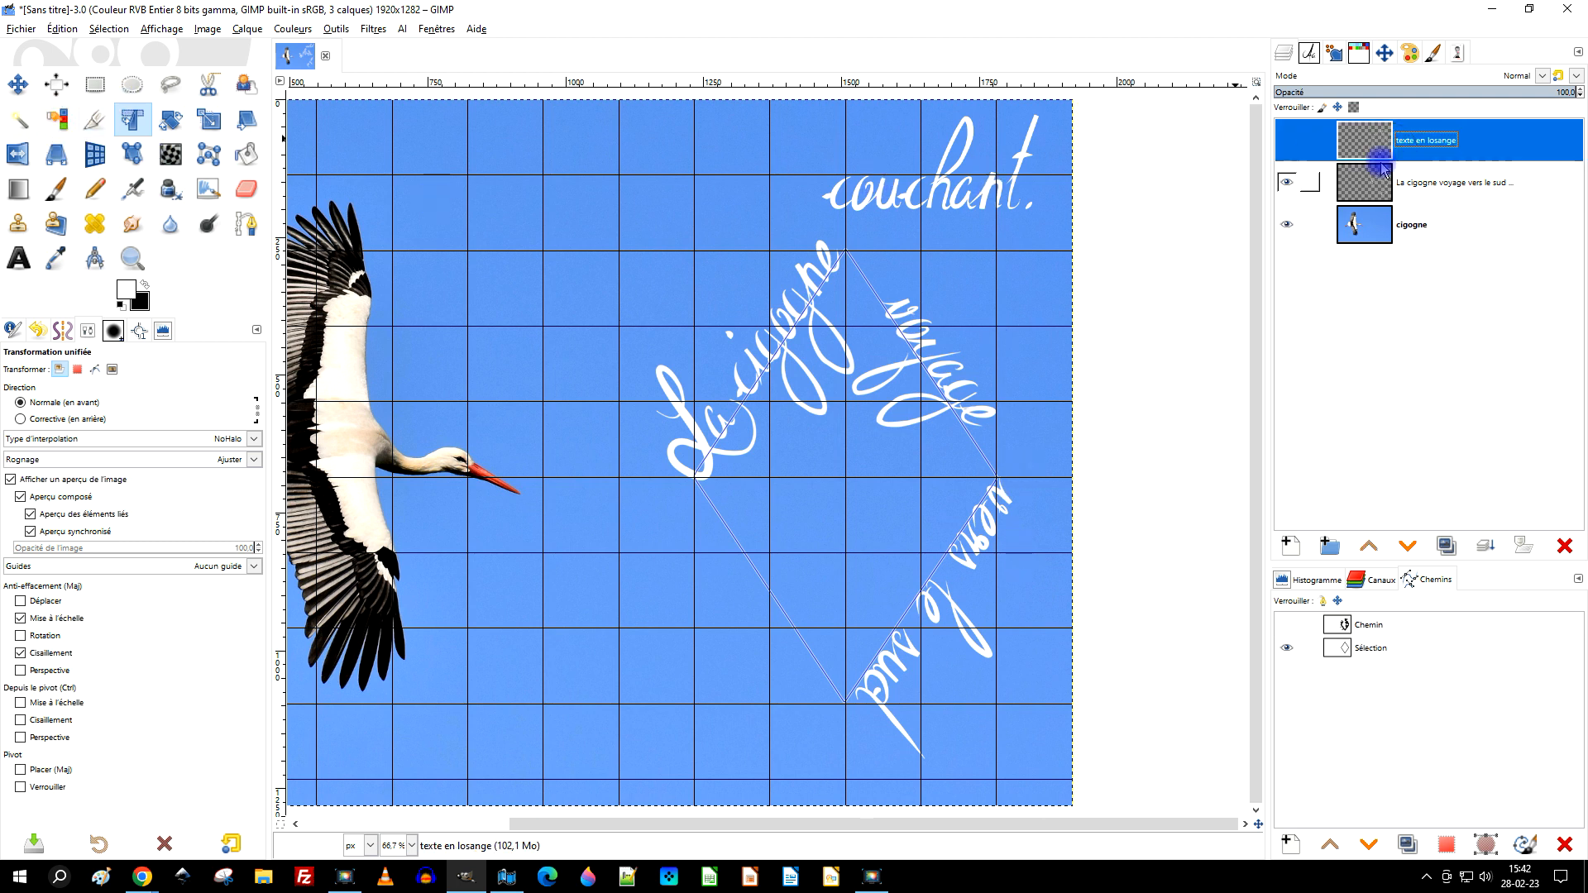
{"action": "left_click", "coordinate": [1340, 192]}
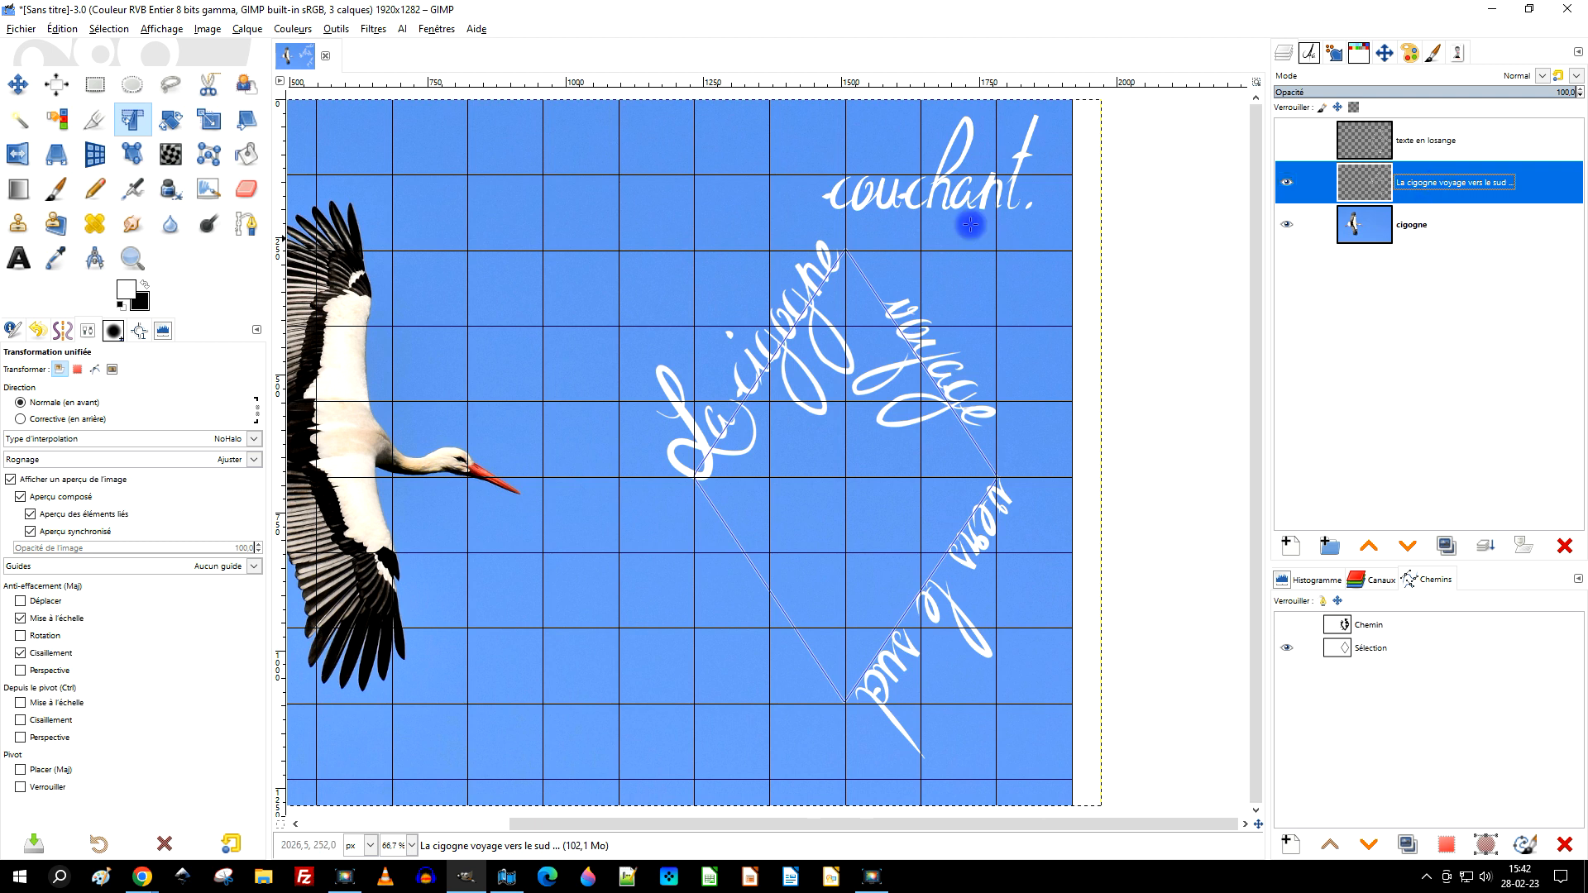
{"action": "left_click", "coordinate": [95, 83]}
{"action": "left_click_drag", "start_coordinate": [794, 96], "coordinate": [1064, 221]}
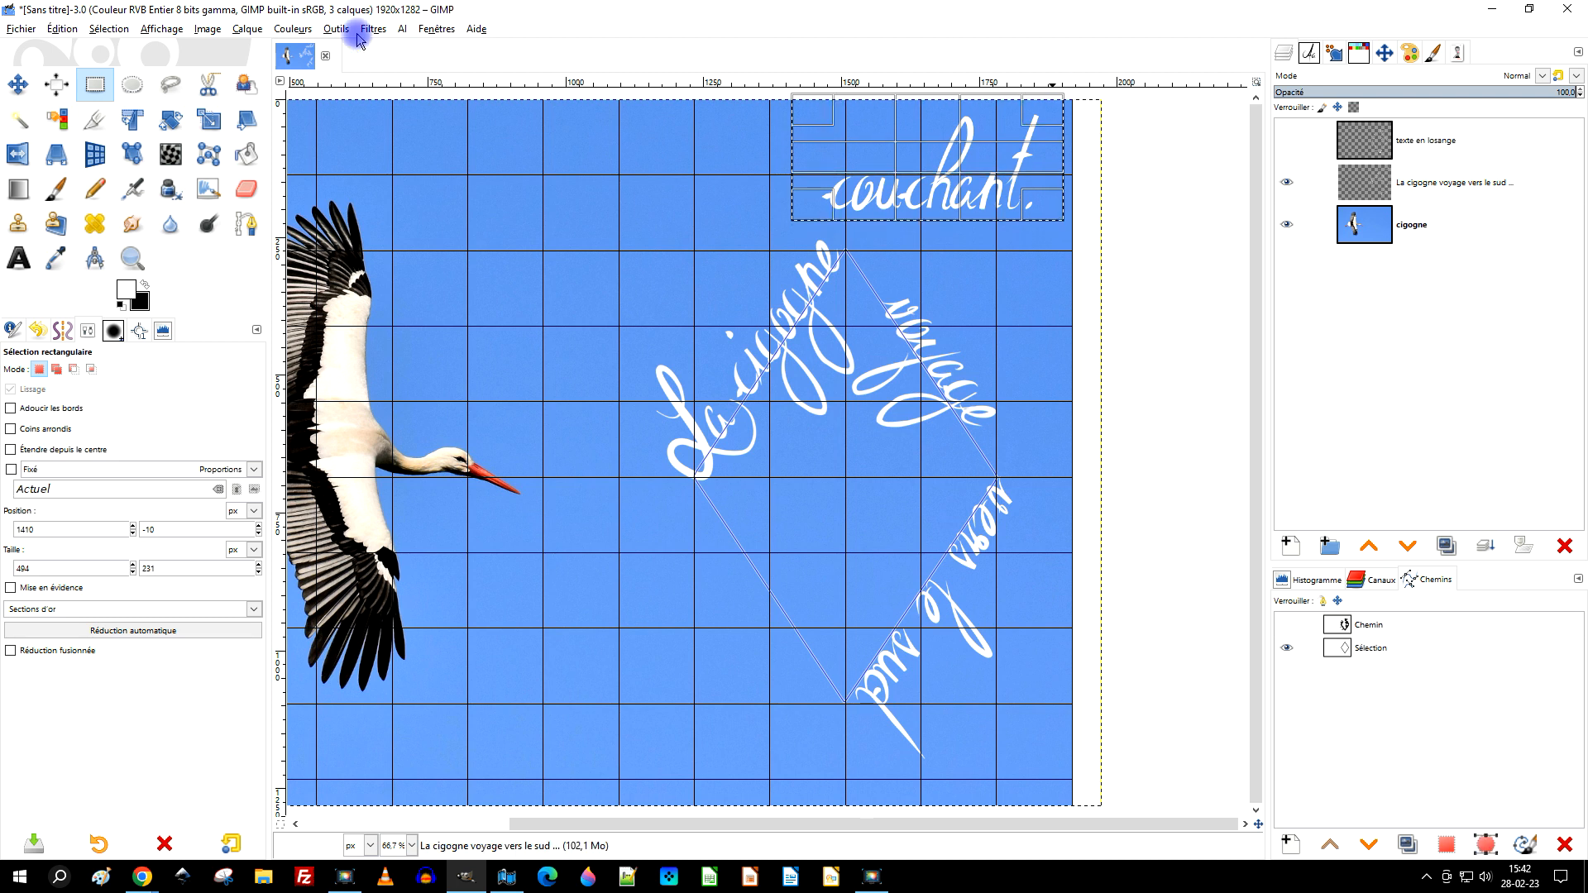
Cut the selected word "couchant." and paste it as a floating selection
{"action": "left_click", "coordinate": [48, 30]}
{"action": "left_click", "coordinate": [75, 108]}
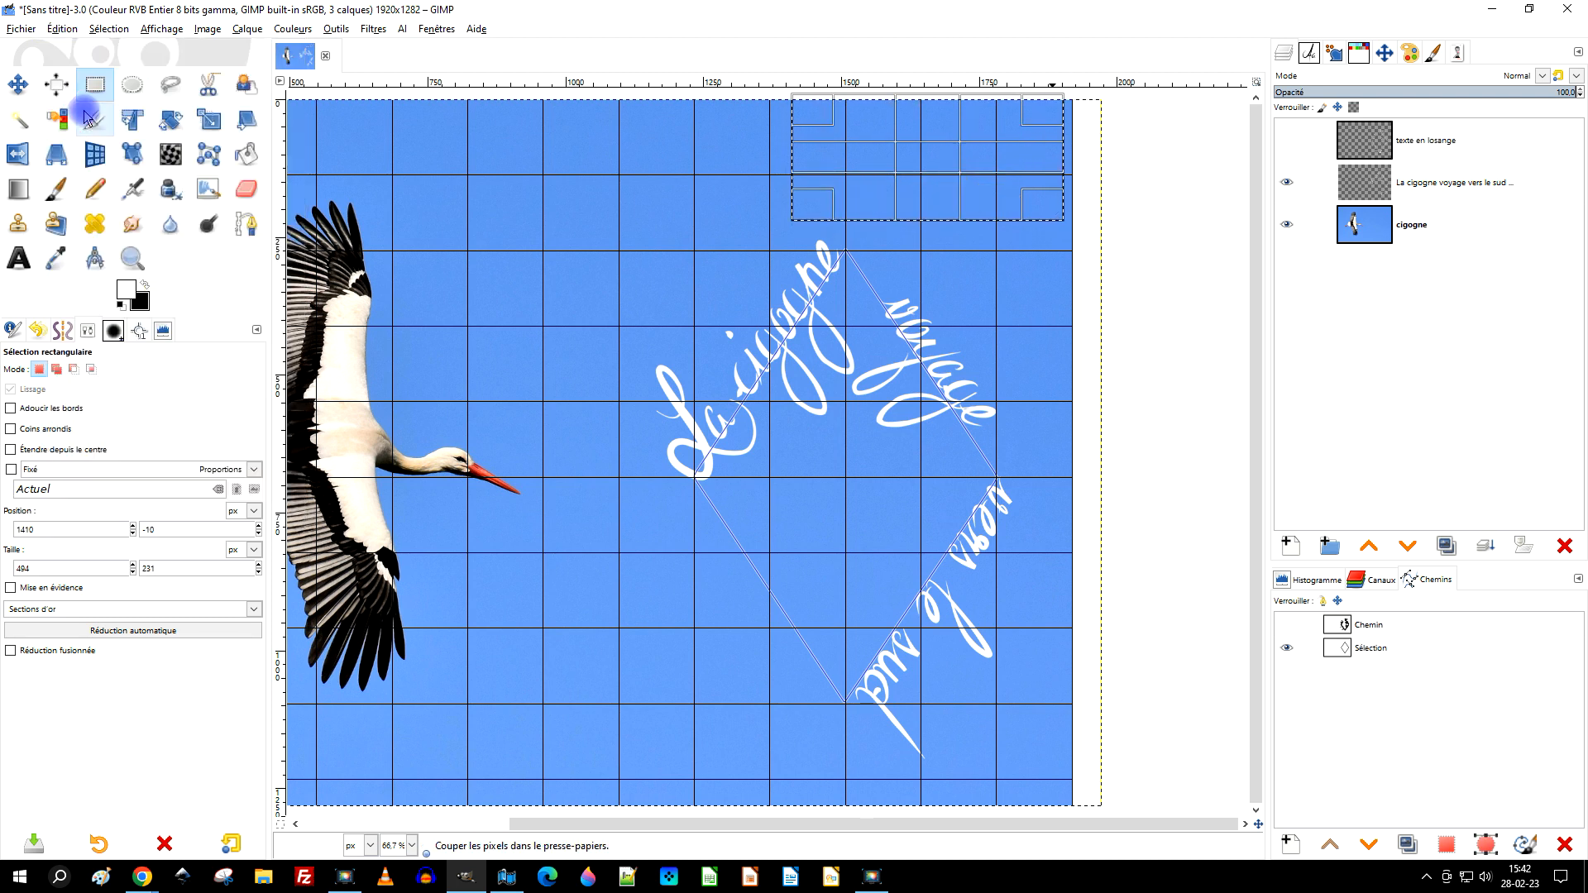
{"action": "left_click", "coordinate": [62, 28]}
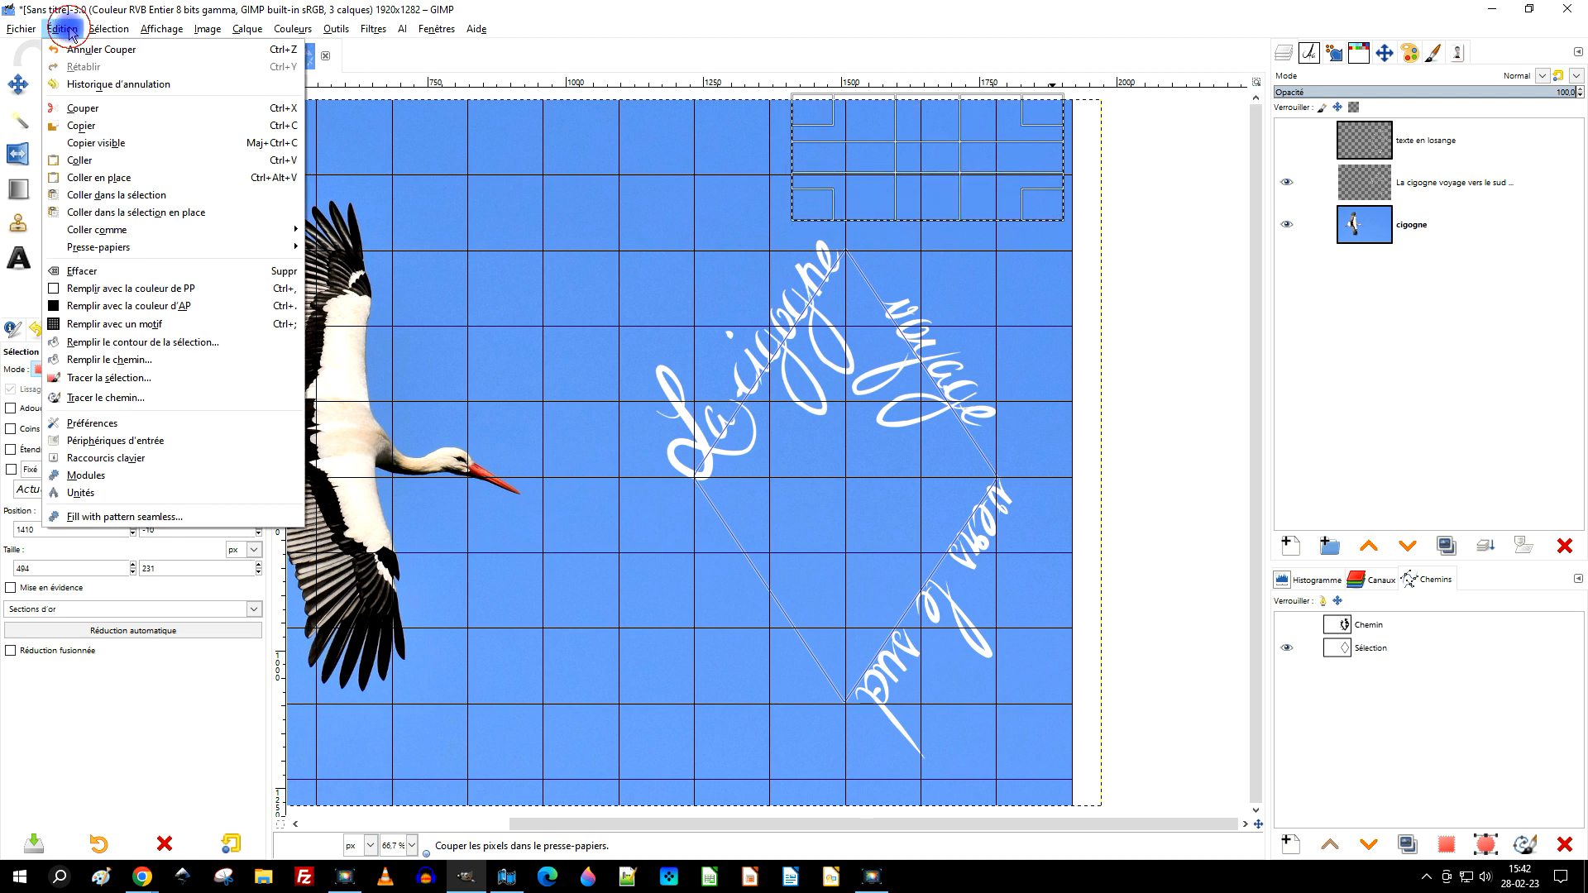
{"action": "left_click", "coordinate": [103, 162]}
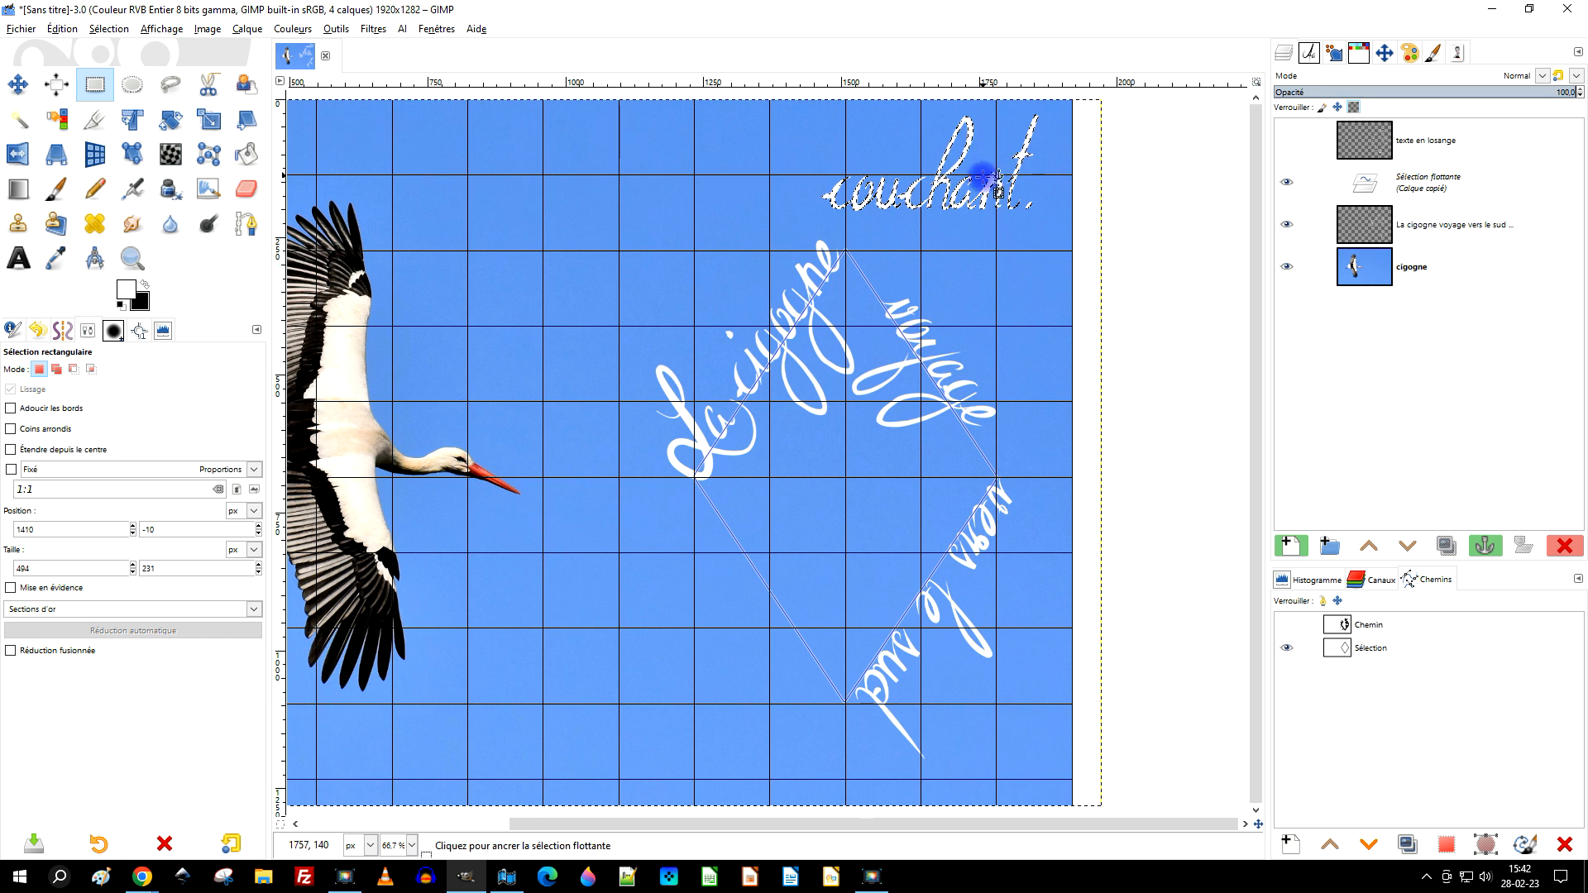
With Unified Transform, move "couchant." down to the diamond's bottom corner and place the pivot at the start of the word
{"action": "left_click", "coordinate": [132, 122]}
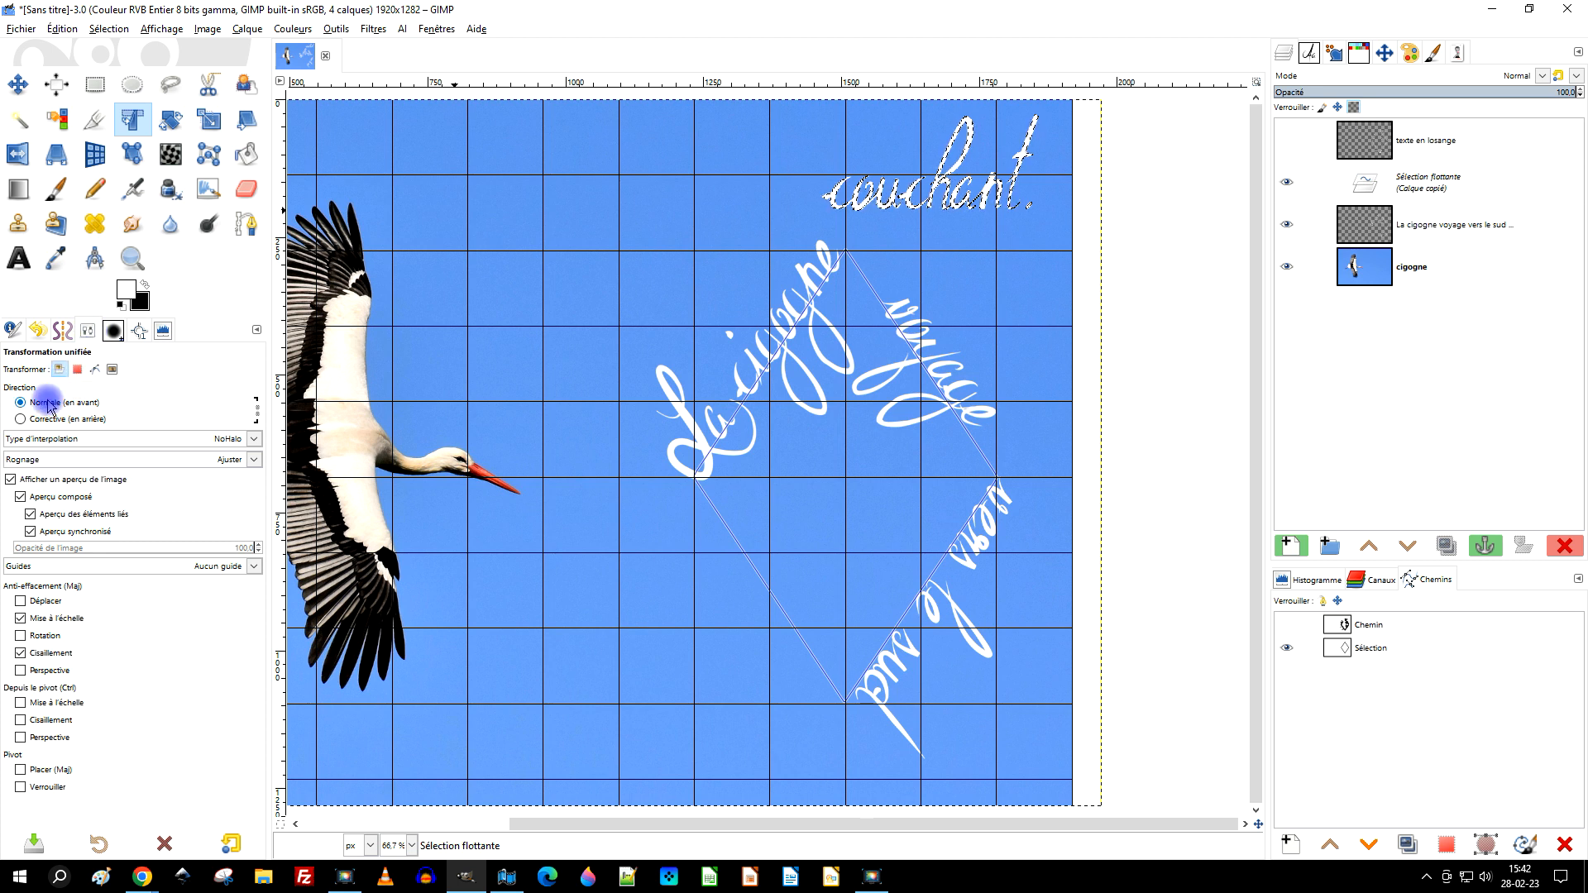
{"action": "left_click", "coordinate": [142, 443]}
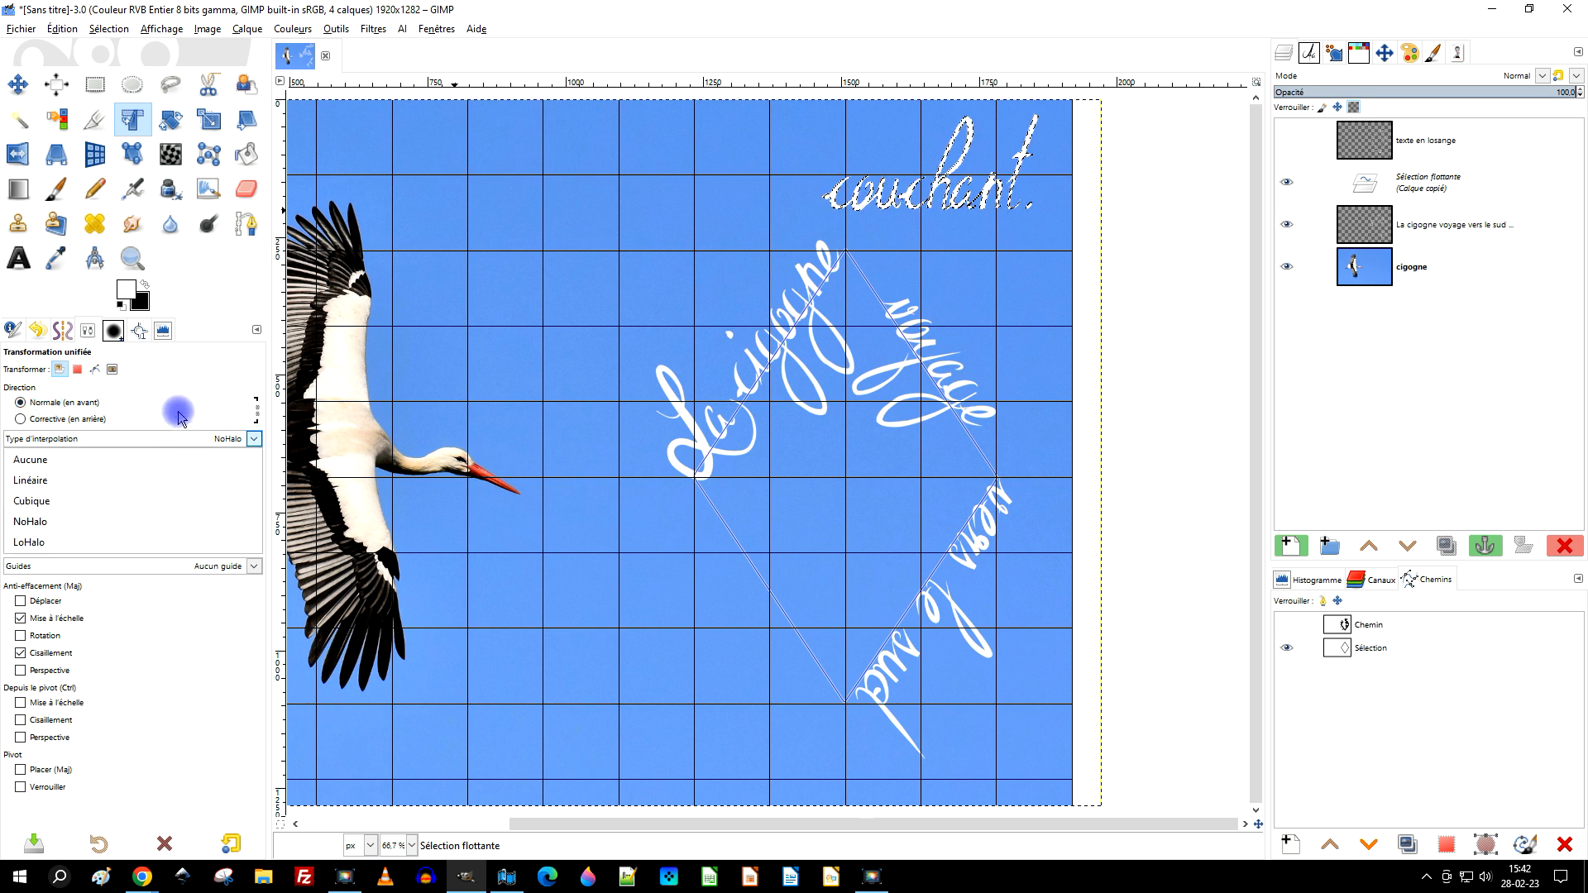
{"action": "left_click", "coordinate": [197, 391]}
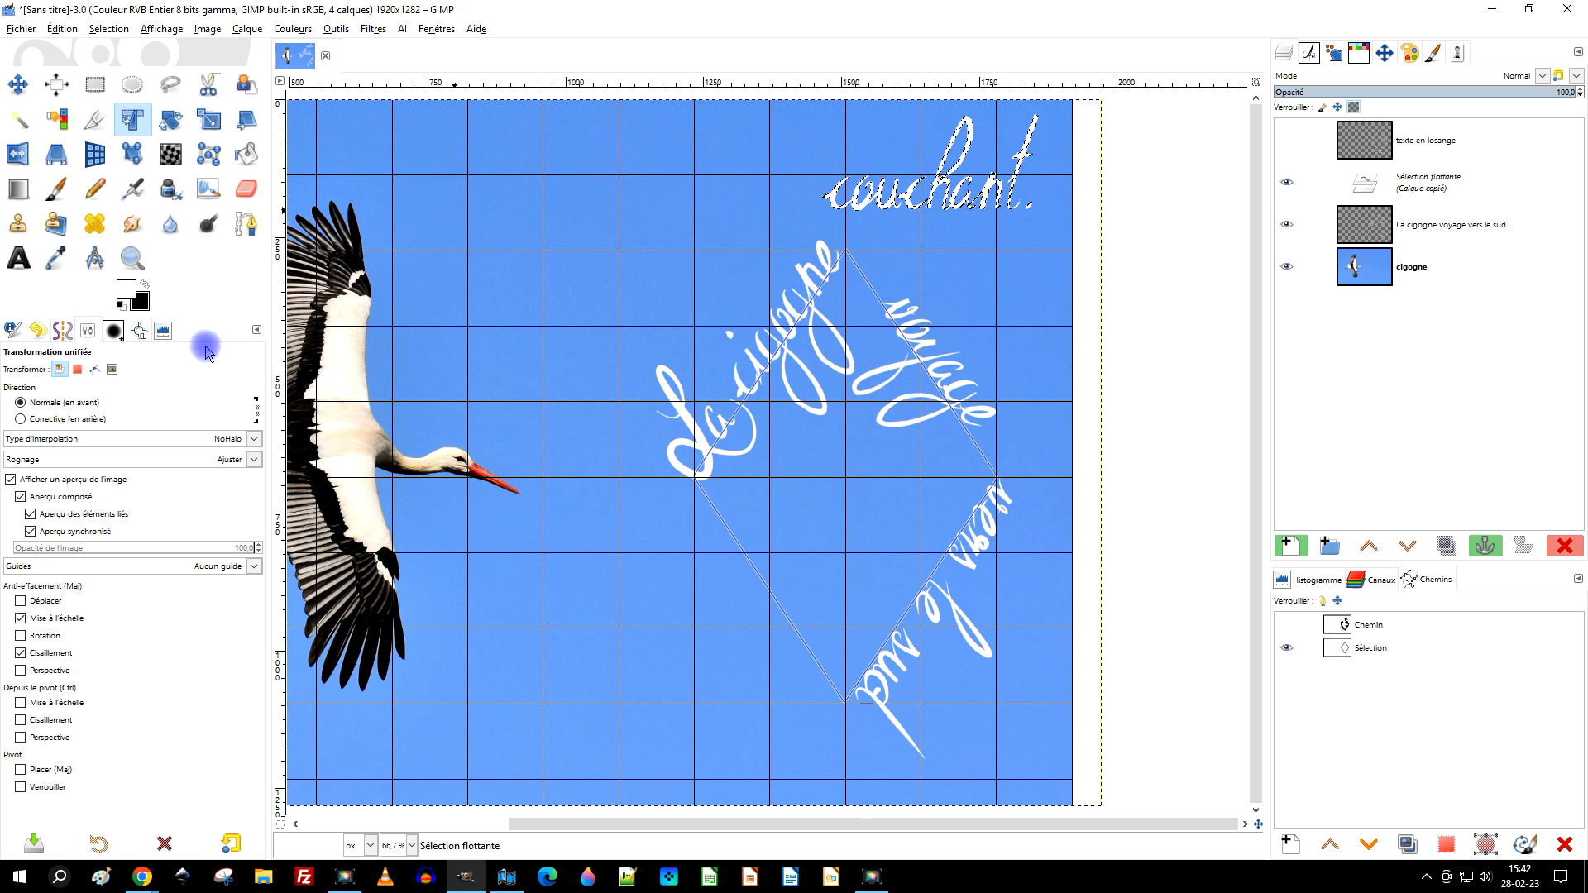
{"action": "left_click", "coordinate": [965, 152]}
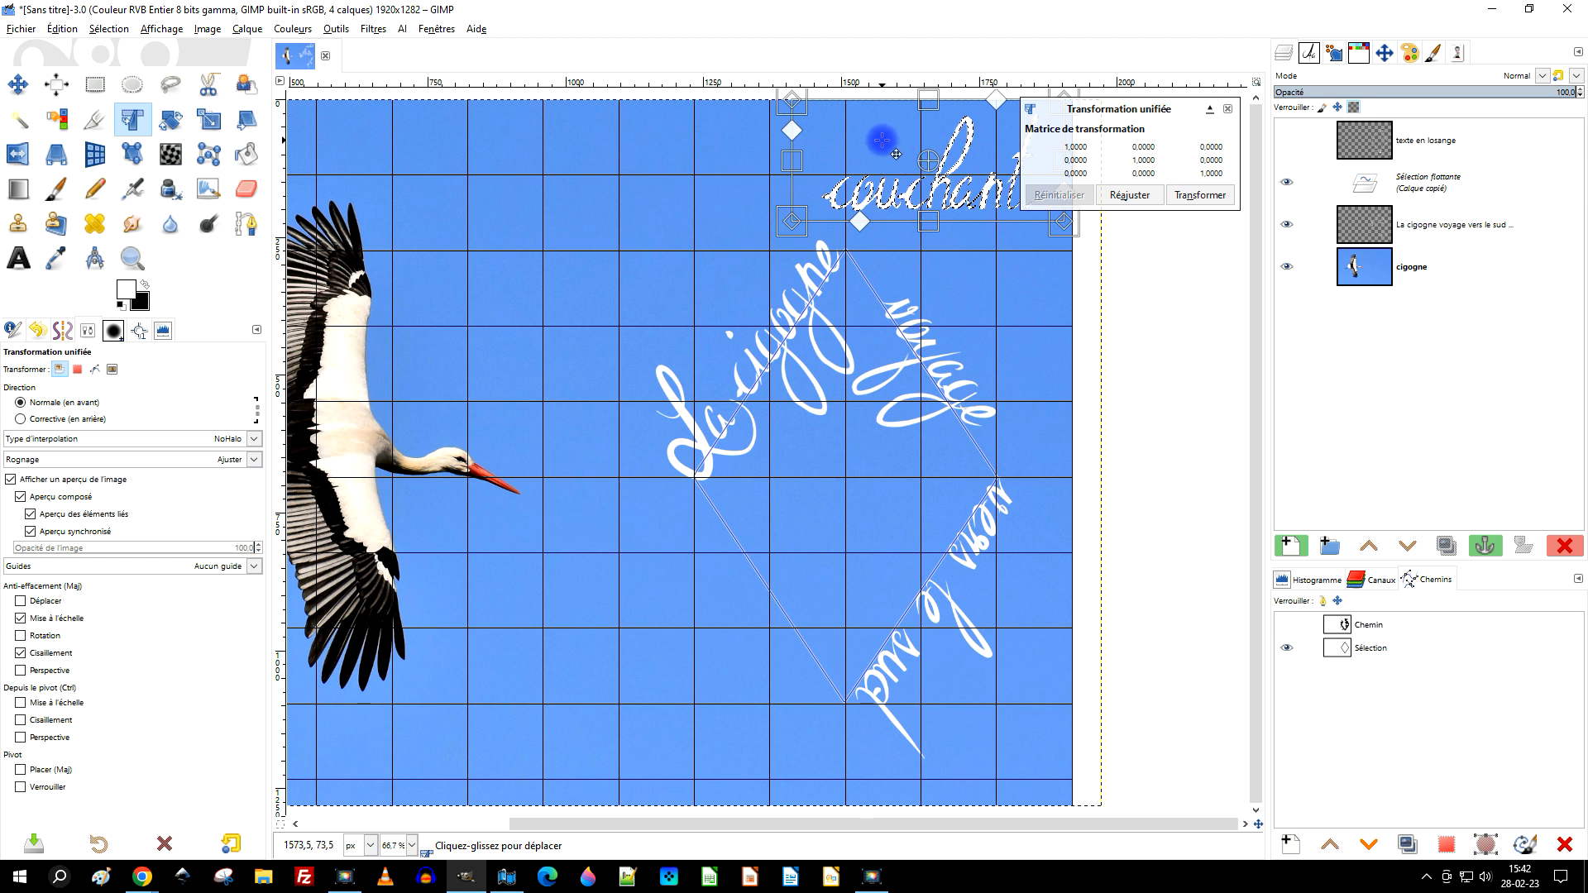
{"action": "left_click_drag", "start_coordinate": [896, 154], "coordinate": [900, 637]}
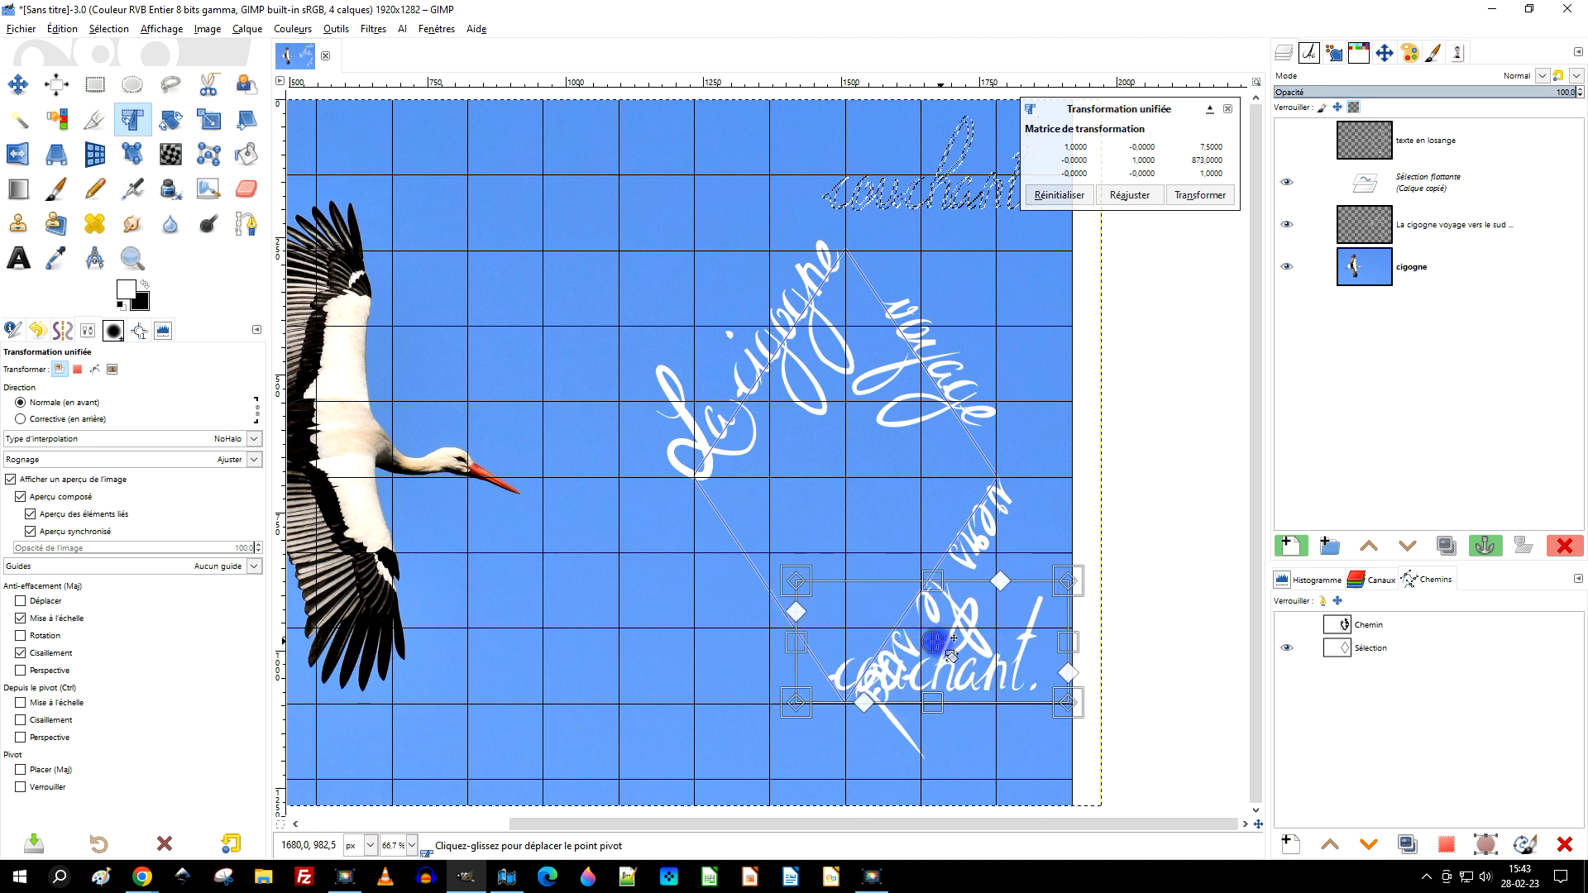
{"action": "left_click_drag", "start_coordinate": [948, 650], "coordinate": [847, 688]}
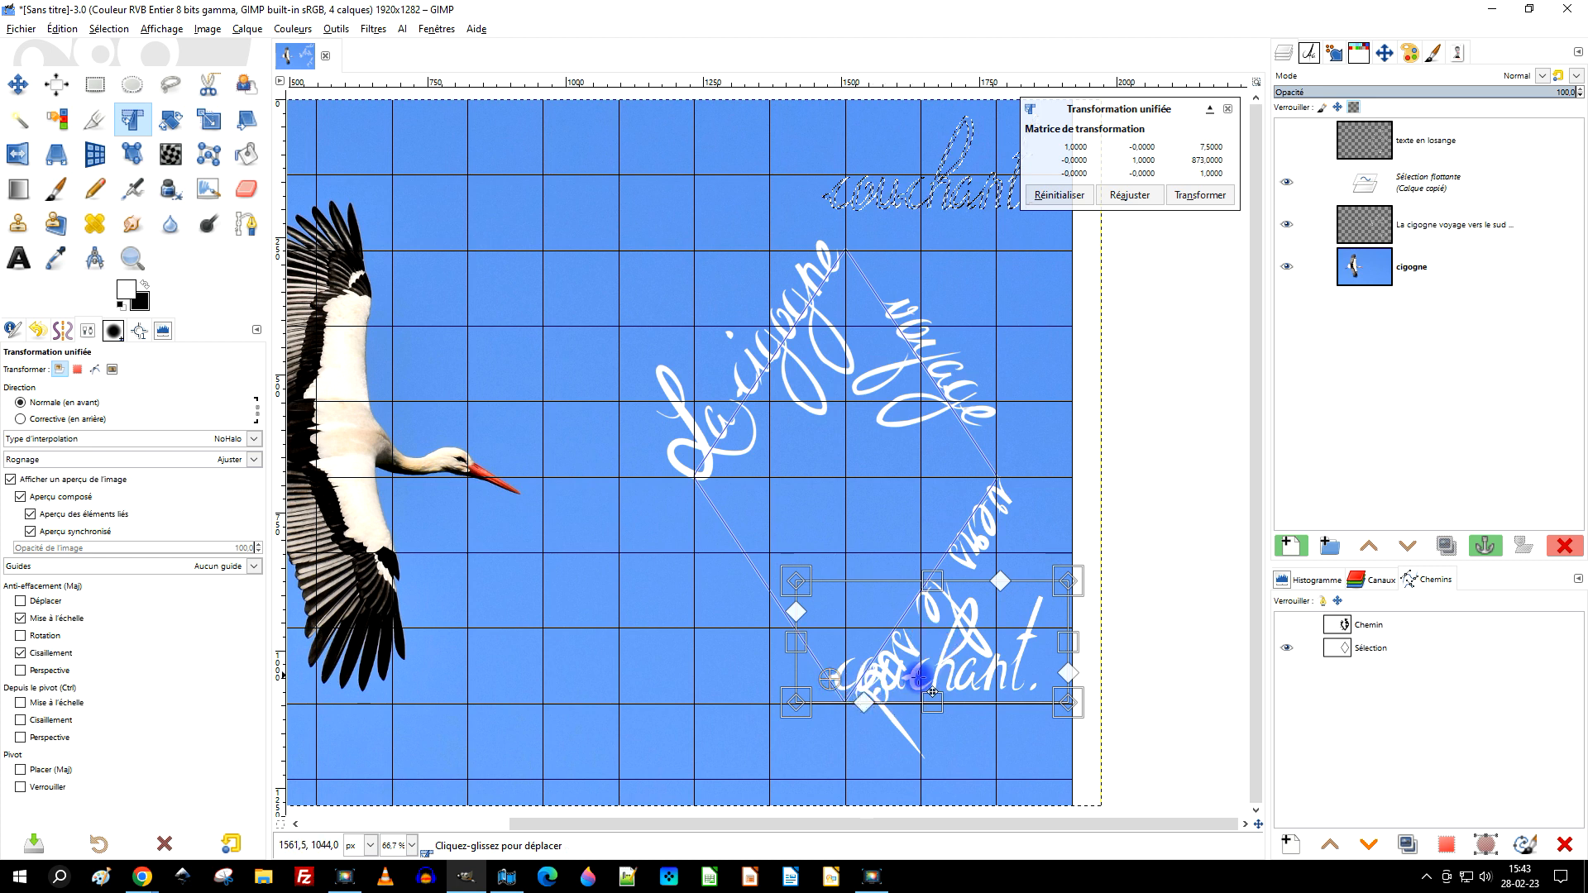
Rotate "couchant." about 123° counterclockwise, fine-position it along the diamond's lower-left side and apply the transformation
{"action": "left_click_drag", "start_coordinate": [1075, 616], "coordinate": [746, 555]}
{"action": "left_click_drag", "start_coordinate": [799, 633], "coordinate": [784, 631]}
{"action": "scroll", "coordinate": [777, 685], "scroll_direction": "up", "scroll_amount": 2}
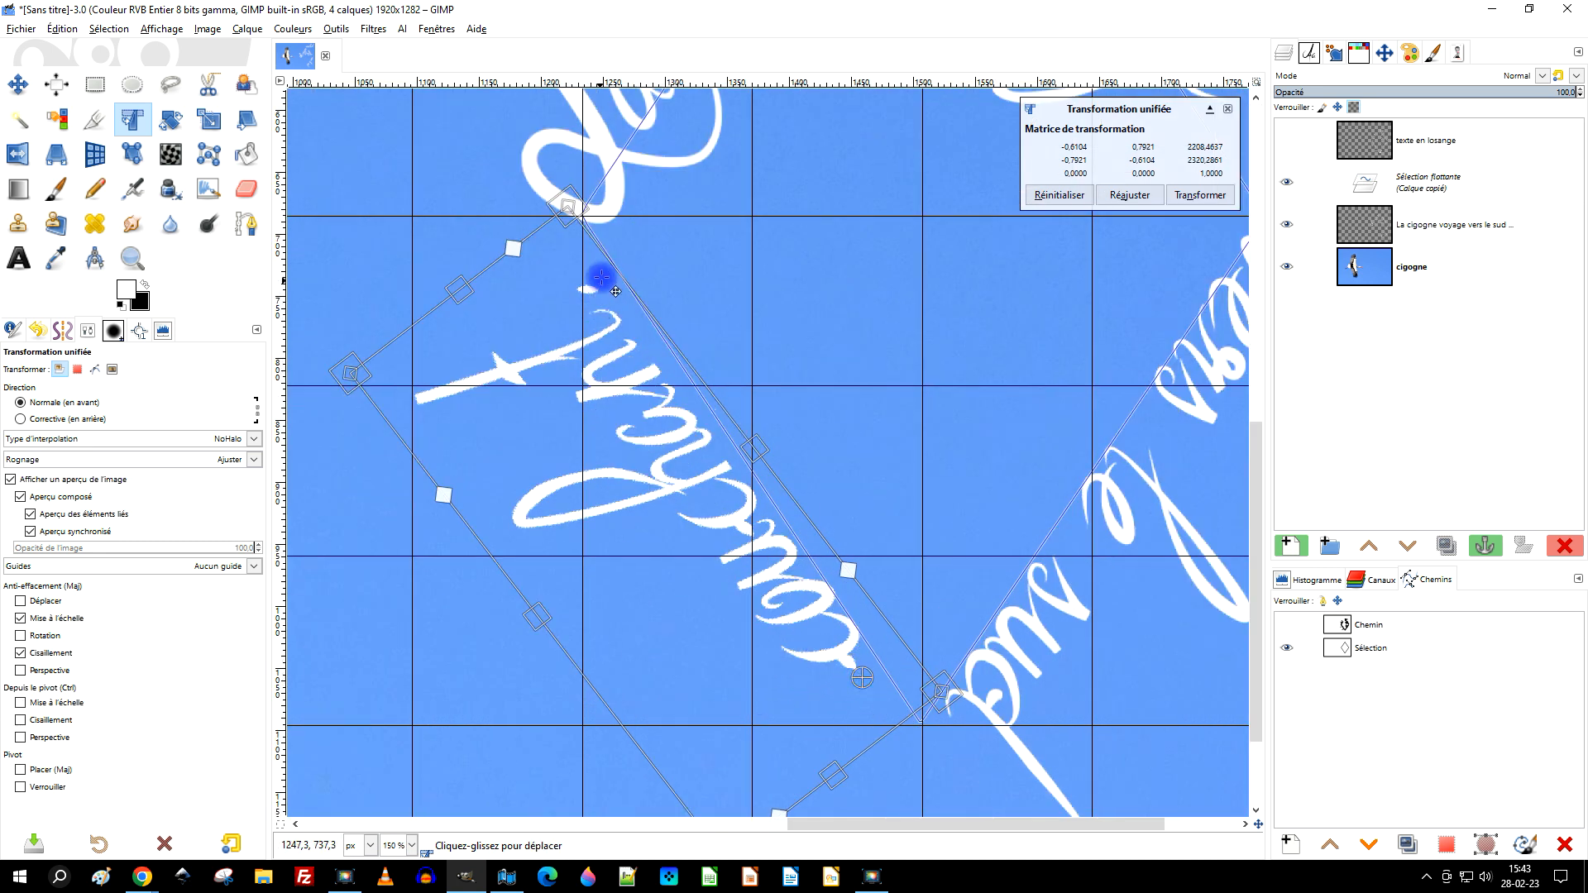
{"action": "left_click_drag", "start_coordinate": [621, 272], "coordinate": [649, 259]}
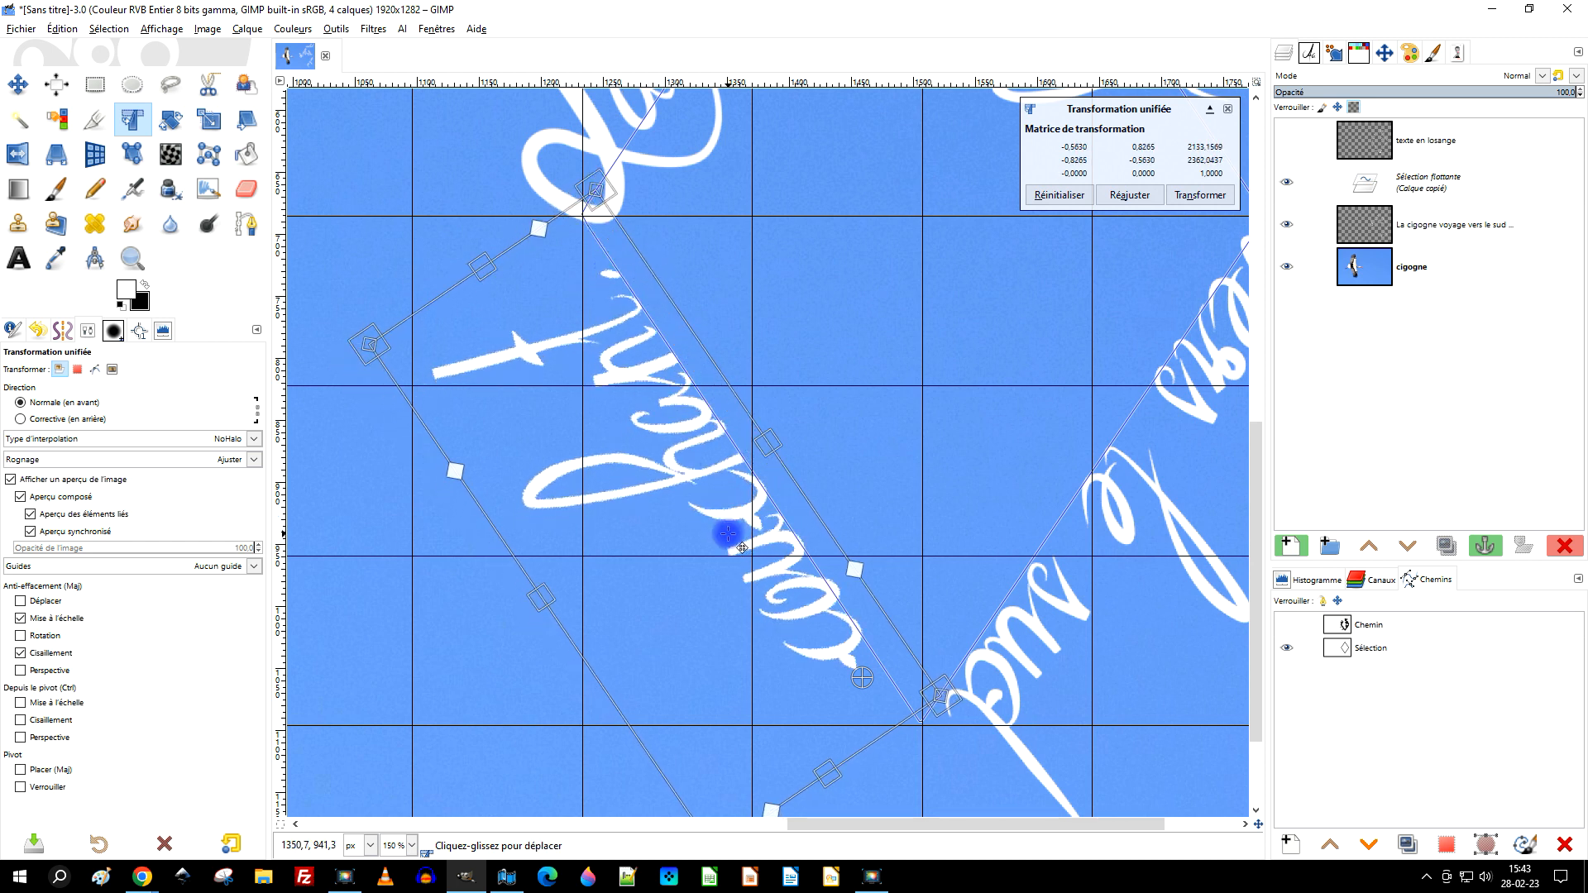
{"action": "left_click_drag", "start_coordinate": [747, 515], "coordinate": [728, 522]}
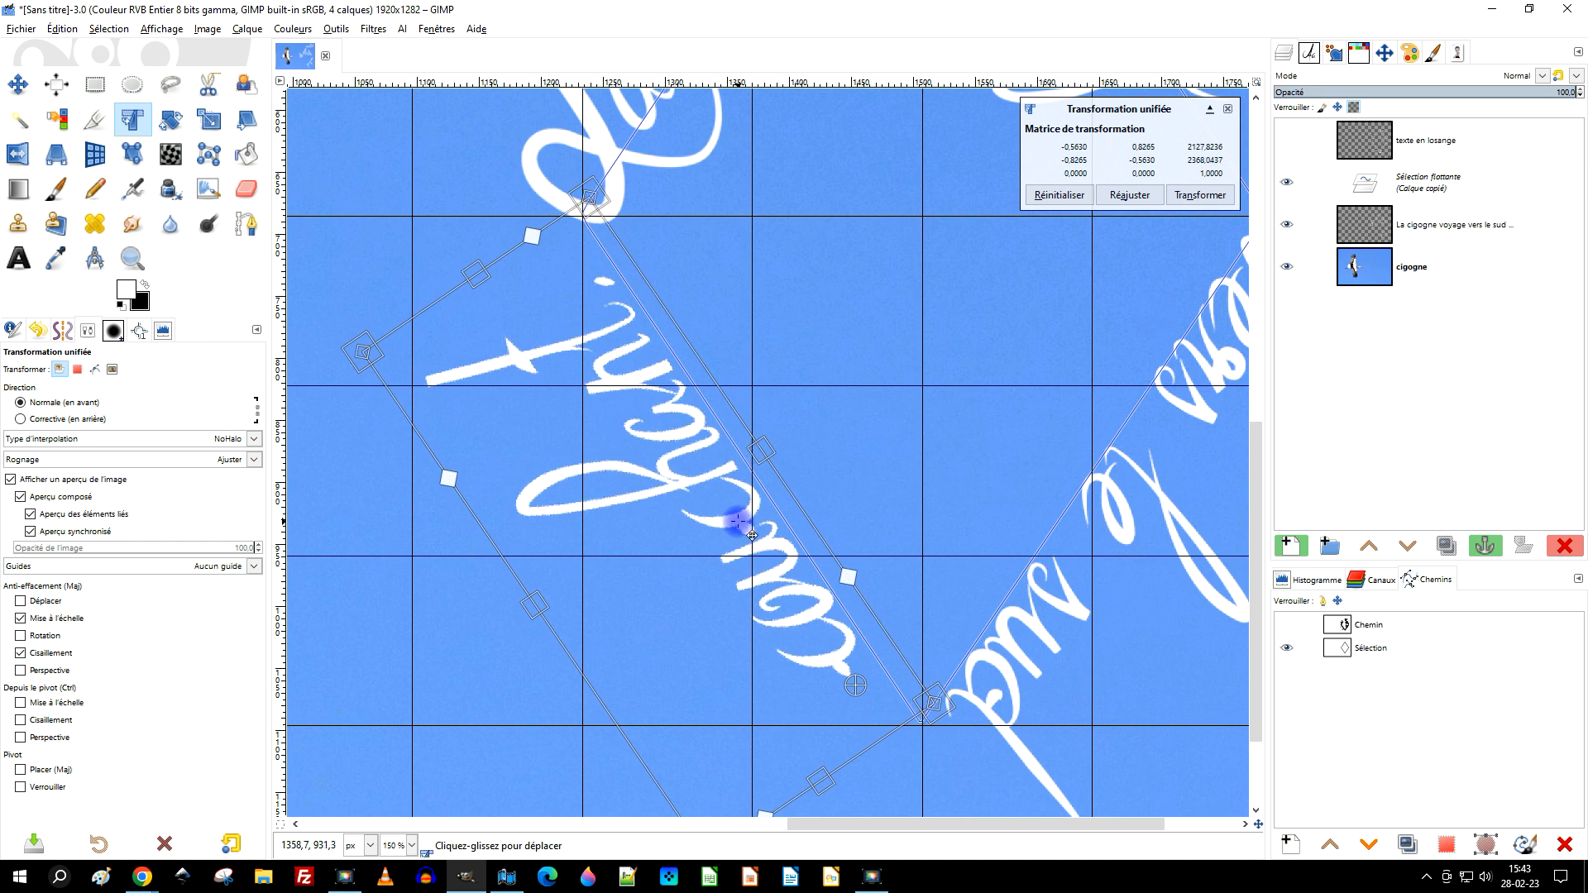
{"action": "left_click_drag", "start_coordinate": [643, 269], "coordinate": [697, 328]}
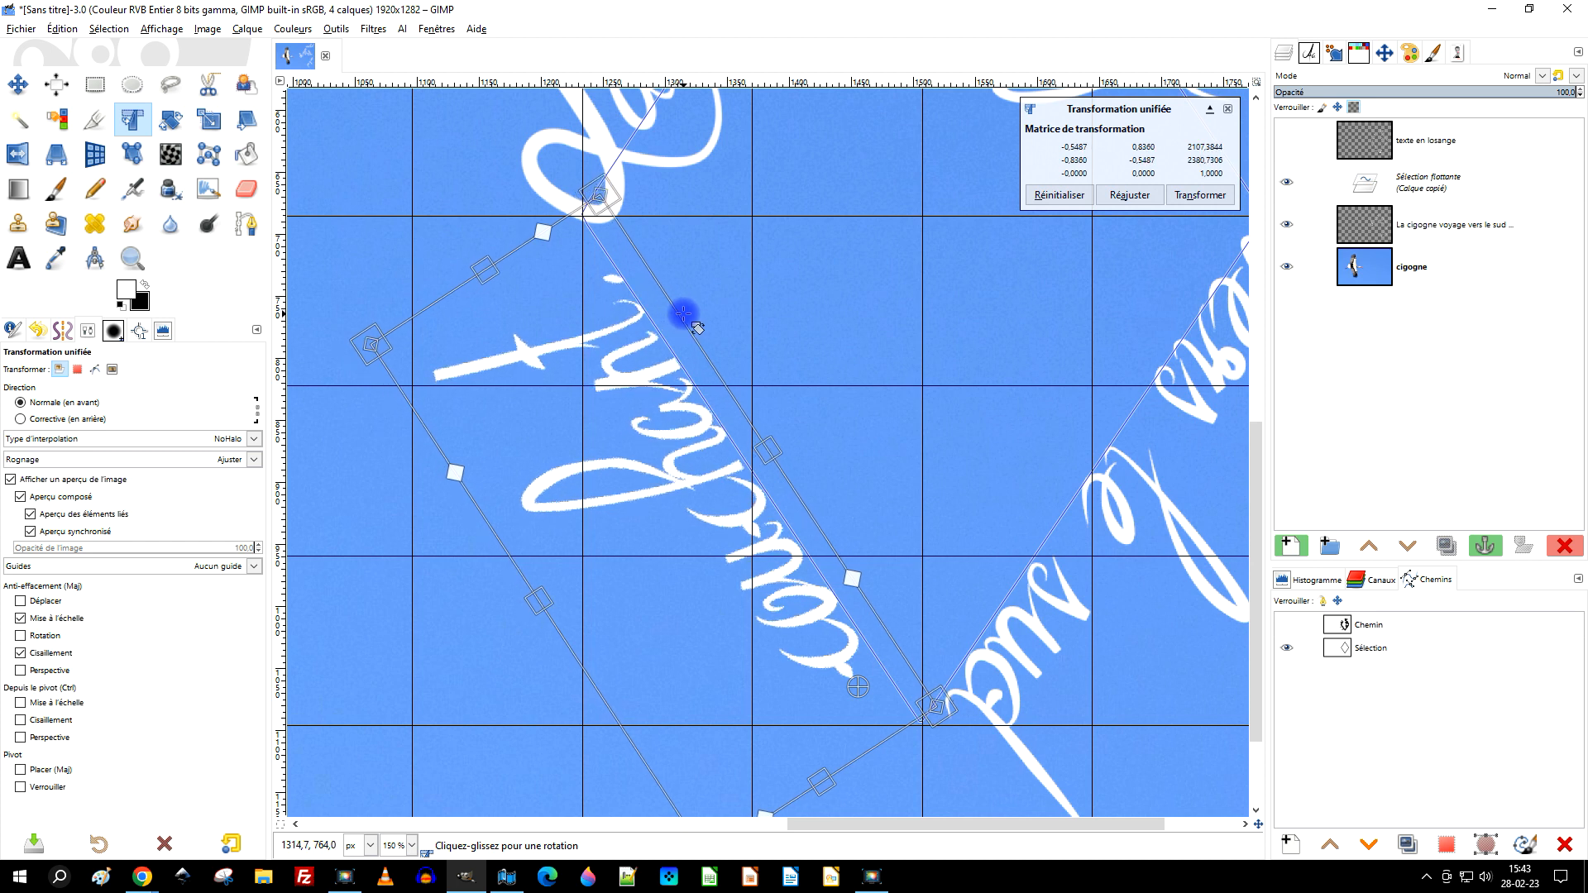
{"action": "left_click", "coordinate": [1200, 196]}
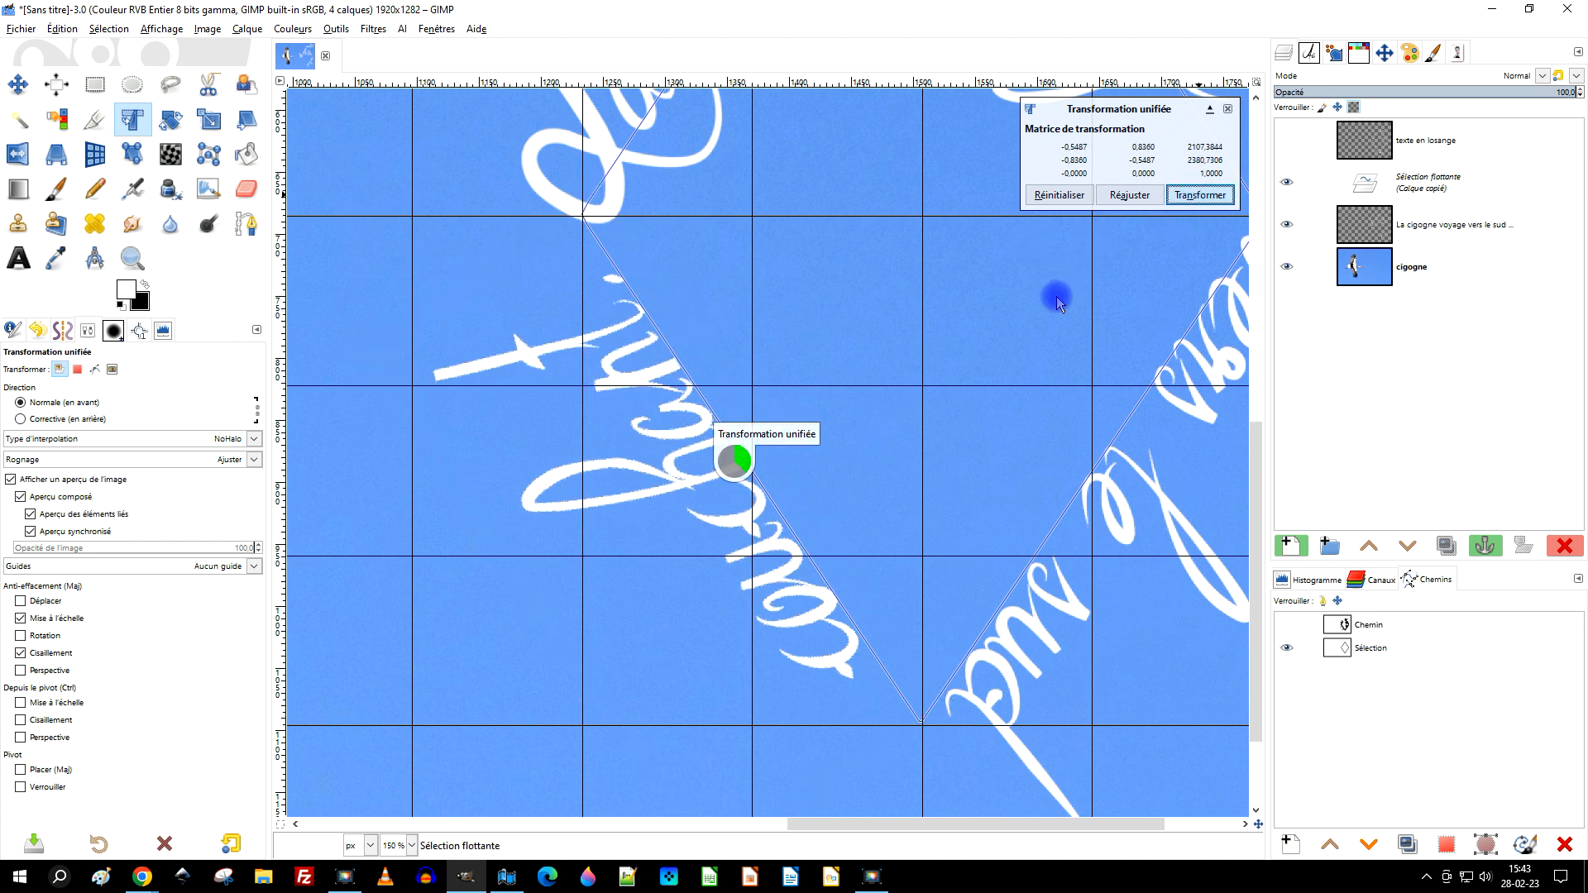
Anchor the rotated word "couchant." to the sentence's layer and hide the diamond path "Sélection"
{"action": "scroll", "coordinate": [1036, 306], "scroll_direction": "down", "scroll_amount": 3}
{"action": "scroll", "coordinate": [1034, 307], "scroll_direction": "up", "scroll_amount": 2}
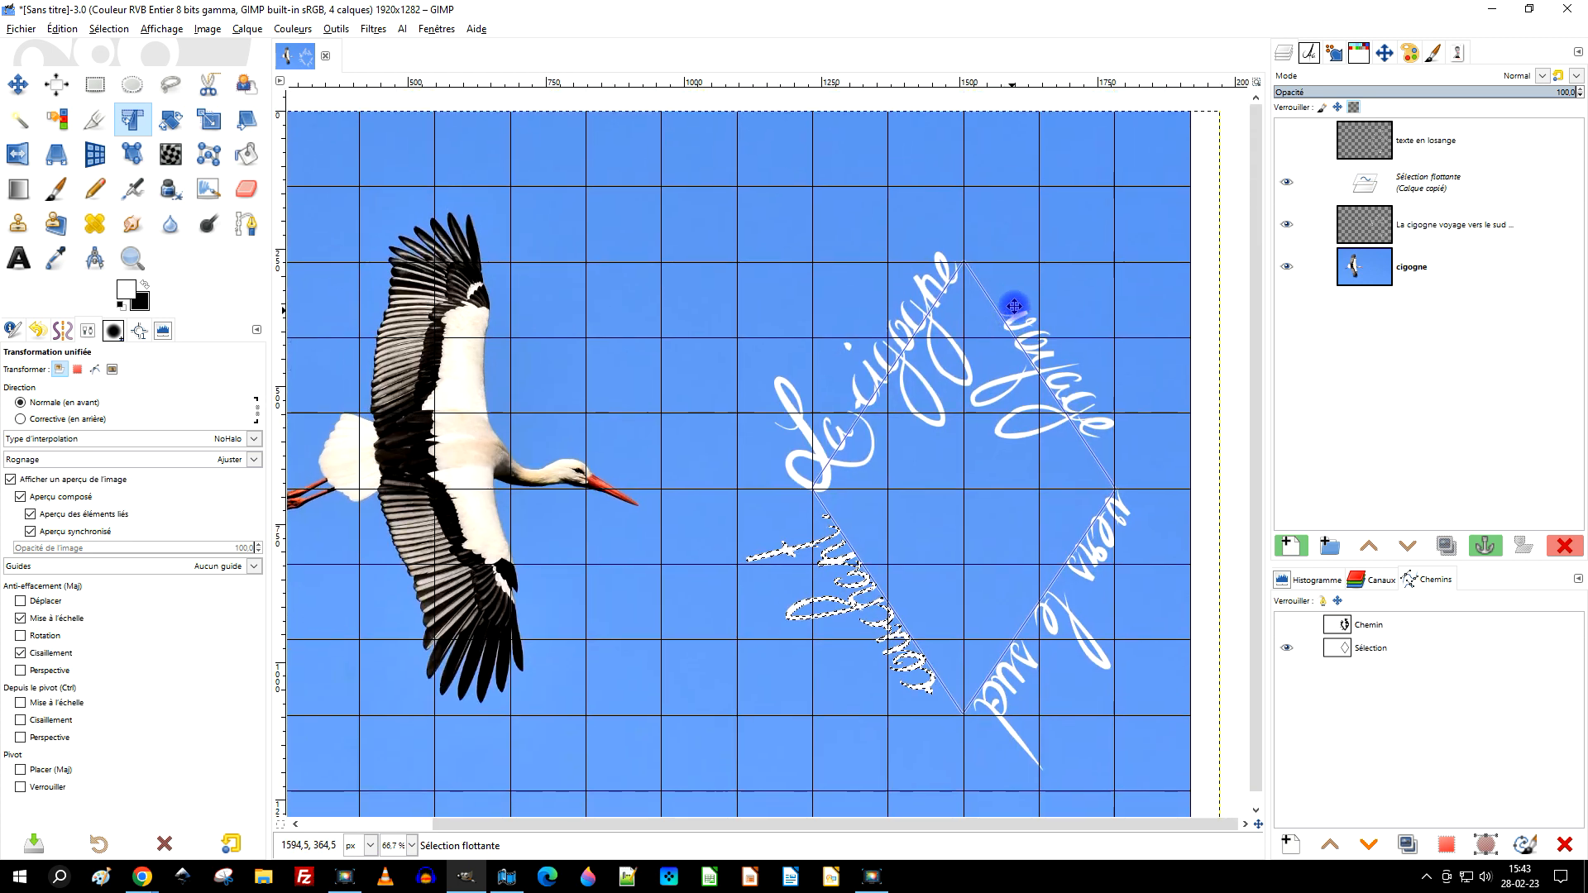
{"action": "left_click", "coordinate": [1419, 188]}
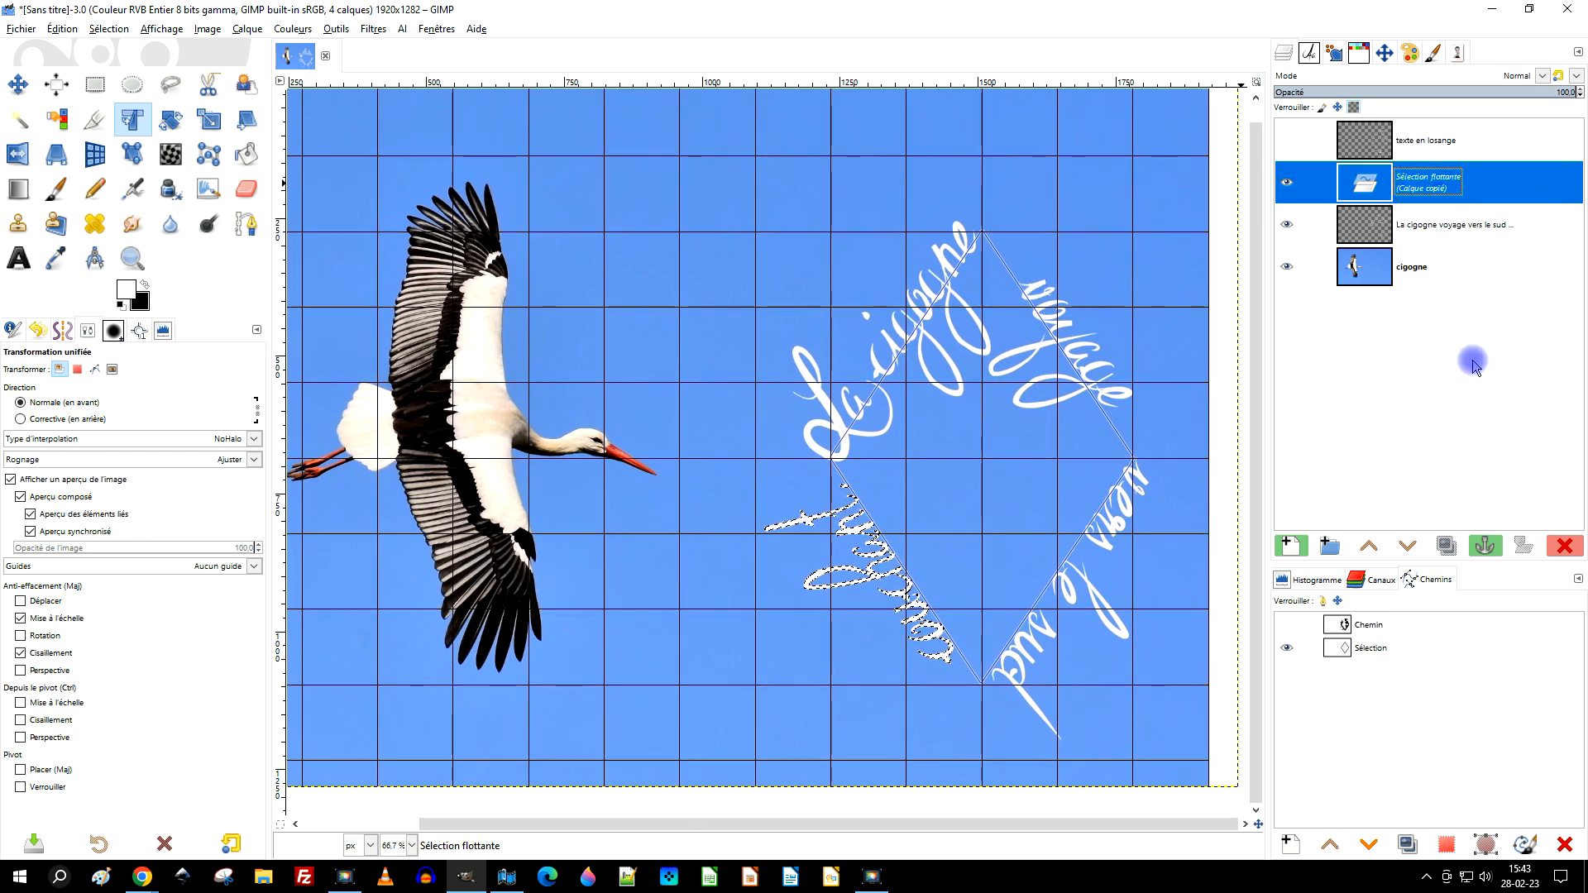
{"action": "left_click", "coordinate": [1486, 546]}
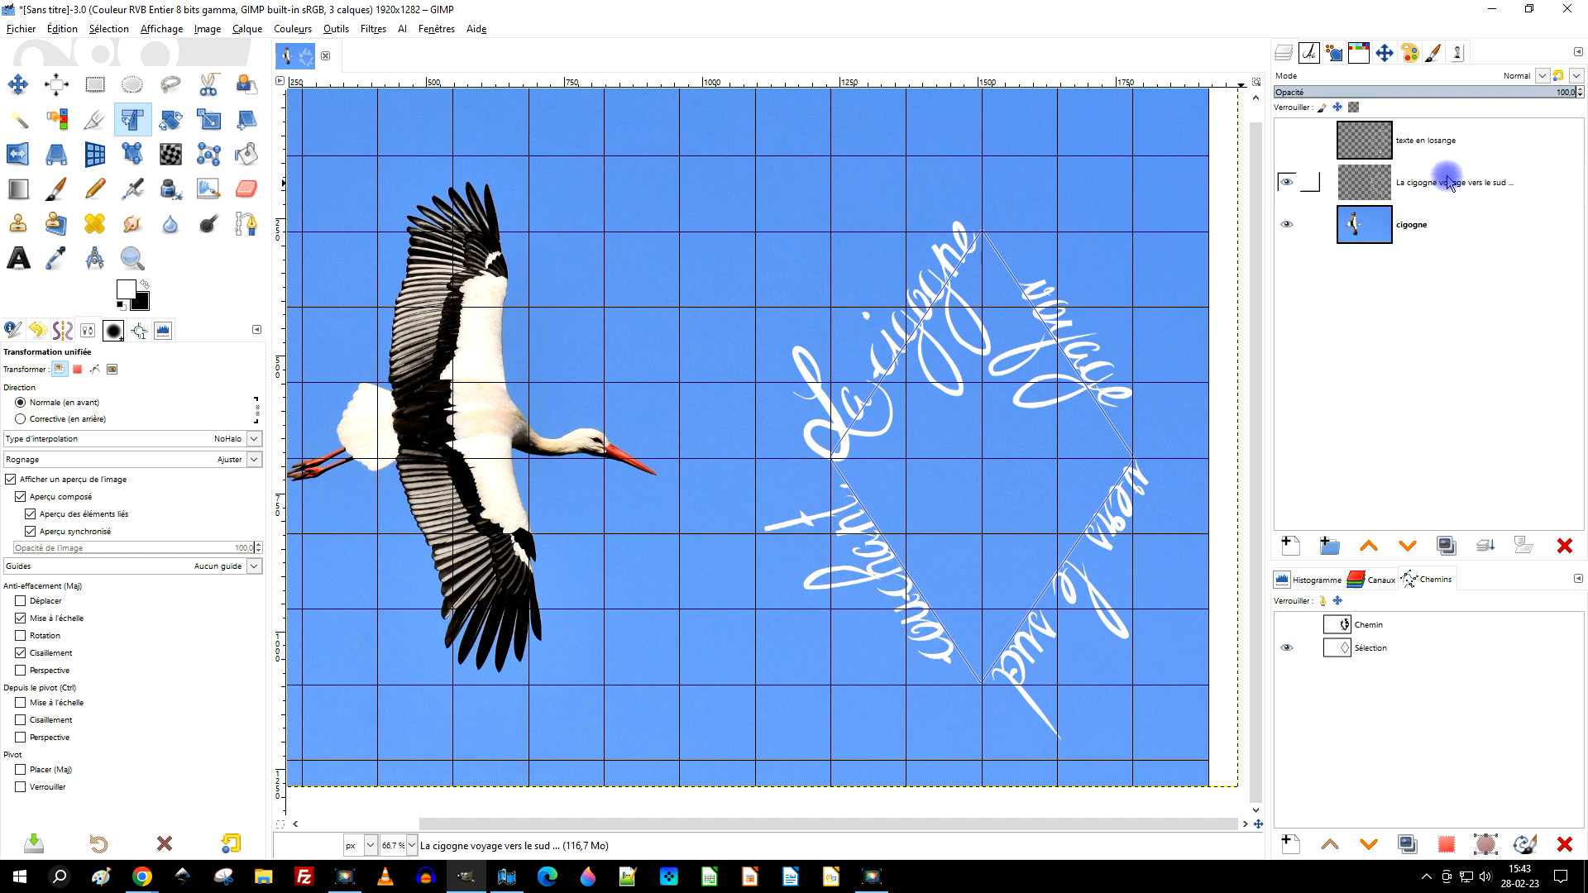
{"action": "left_click", "coordinate": [1287, 649]}
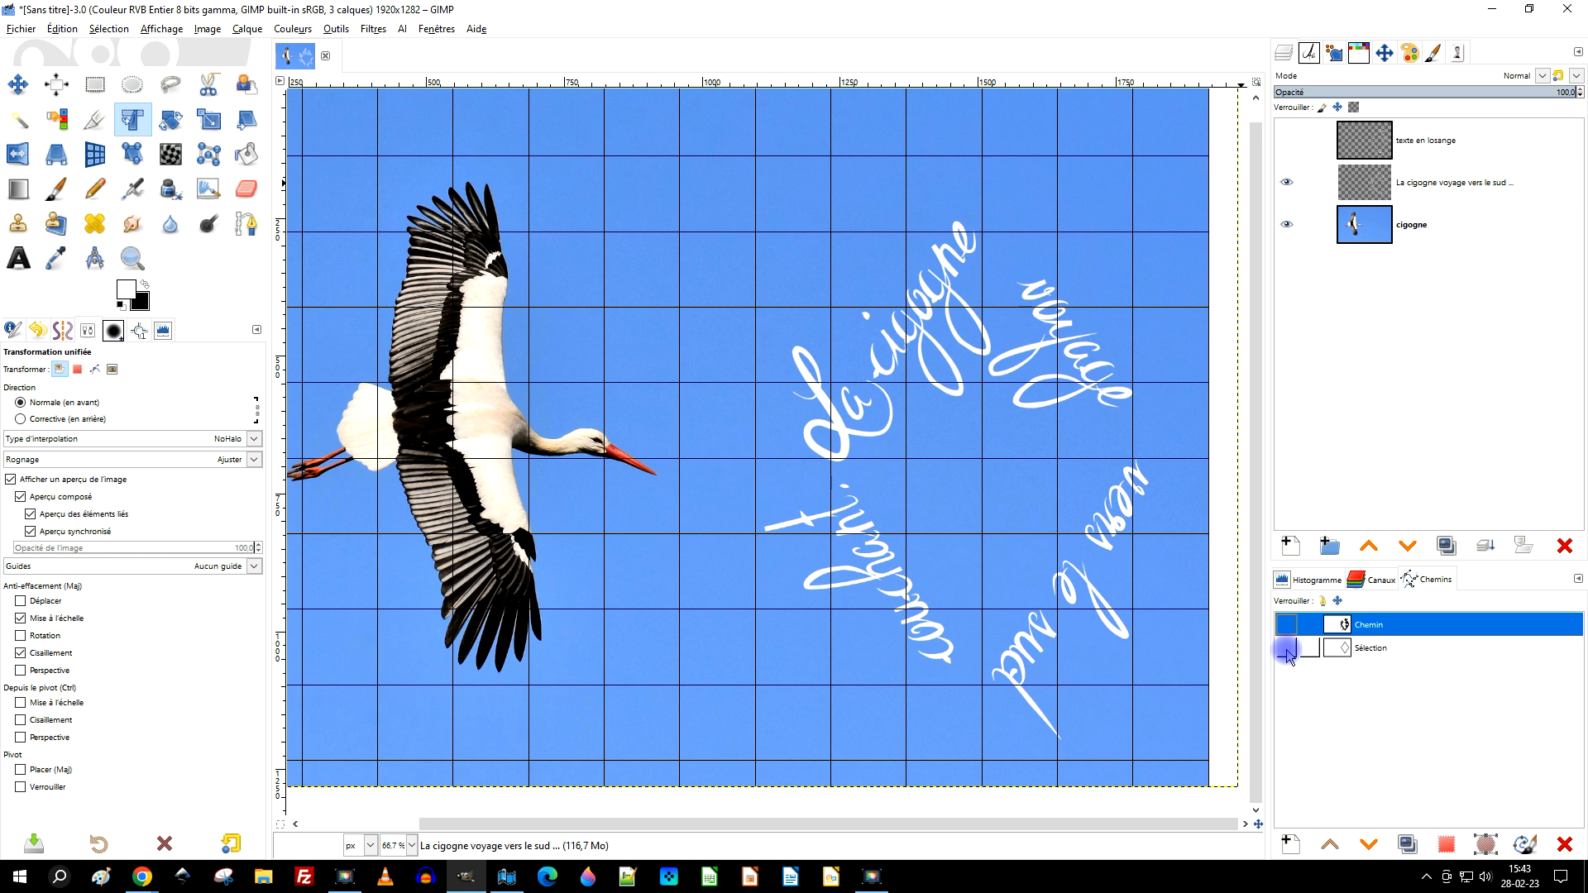
Hide the "La cigogne voyage vers le sud" layer and show the "texte en losange" layer to view the other diamond arrangement
{"action": "left_click", "coordinate": [1340, 628]}
{"action": "left_click", "coordinate": [1380, 187]}
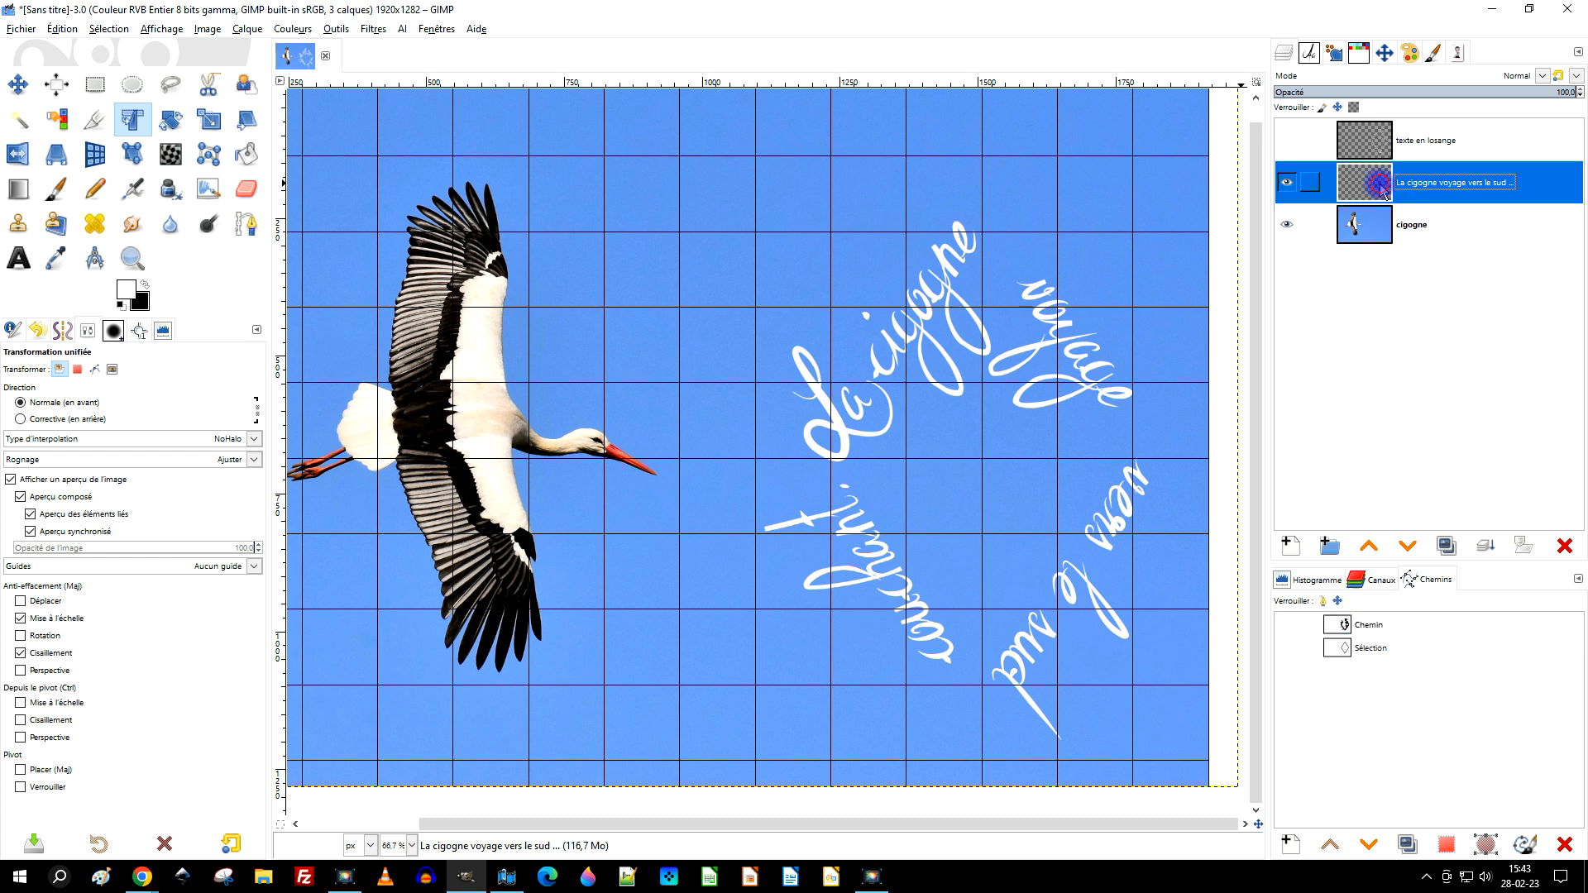
{"action": "left_click", "coordinate": [1375, 172]}
{"action": "left_click", "coordinate": [1291, 182]}
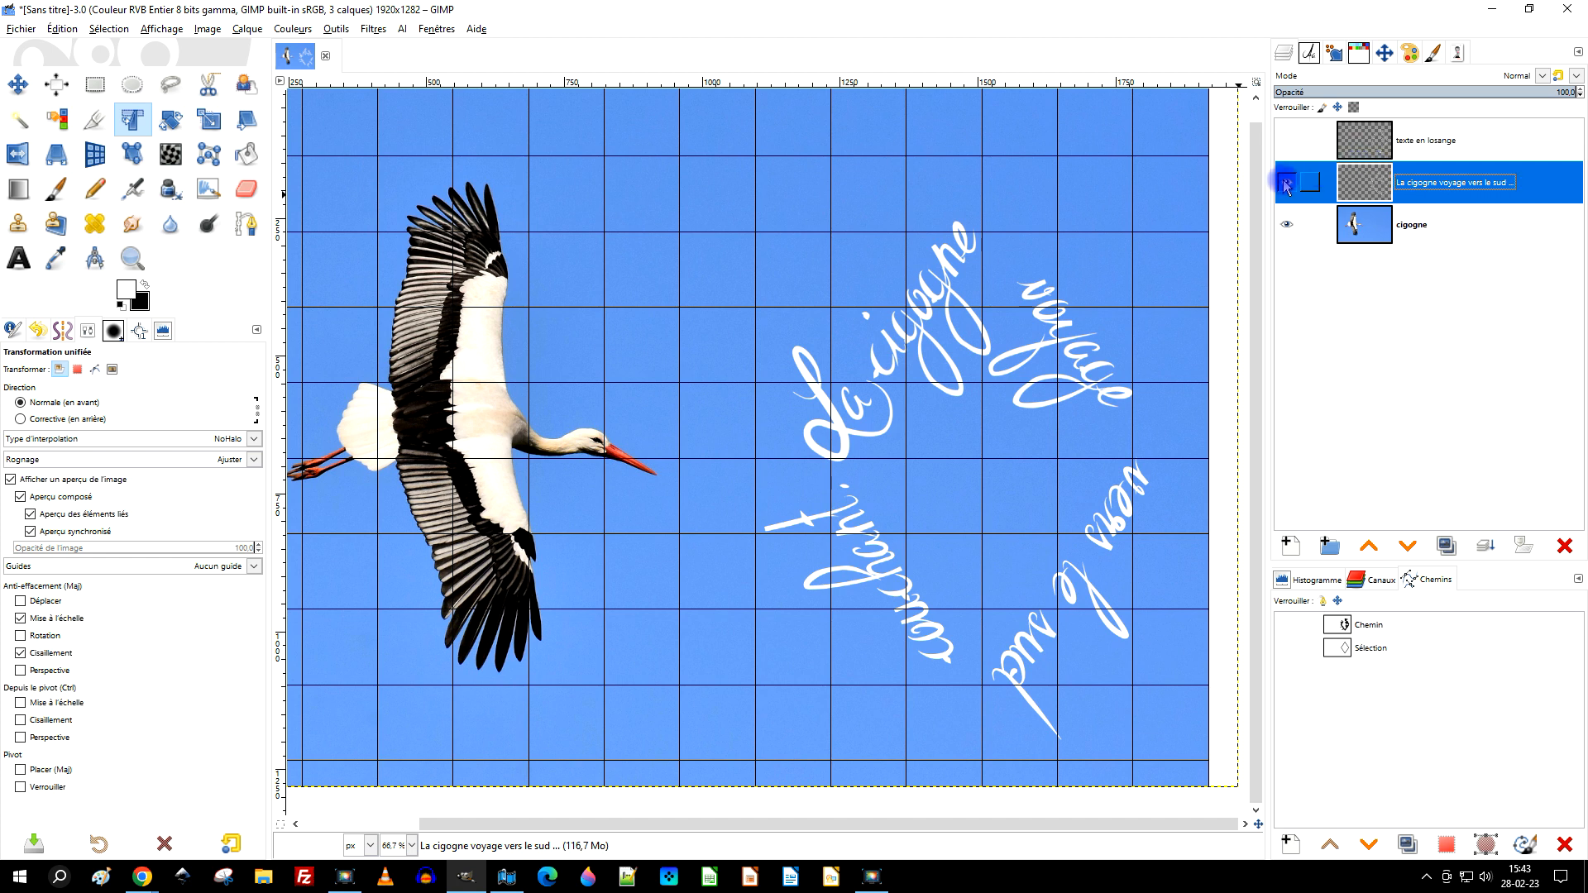
{"action": "left_click", "coordinate": [1288, 182]}
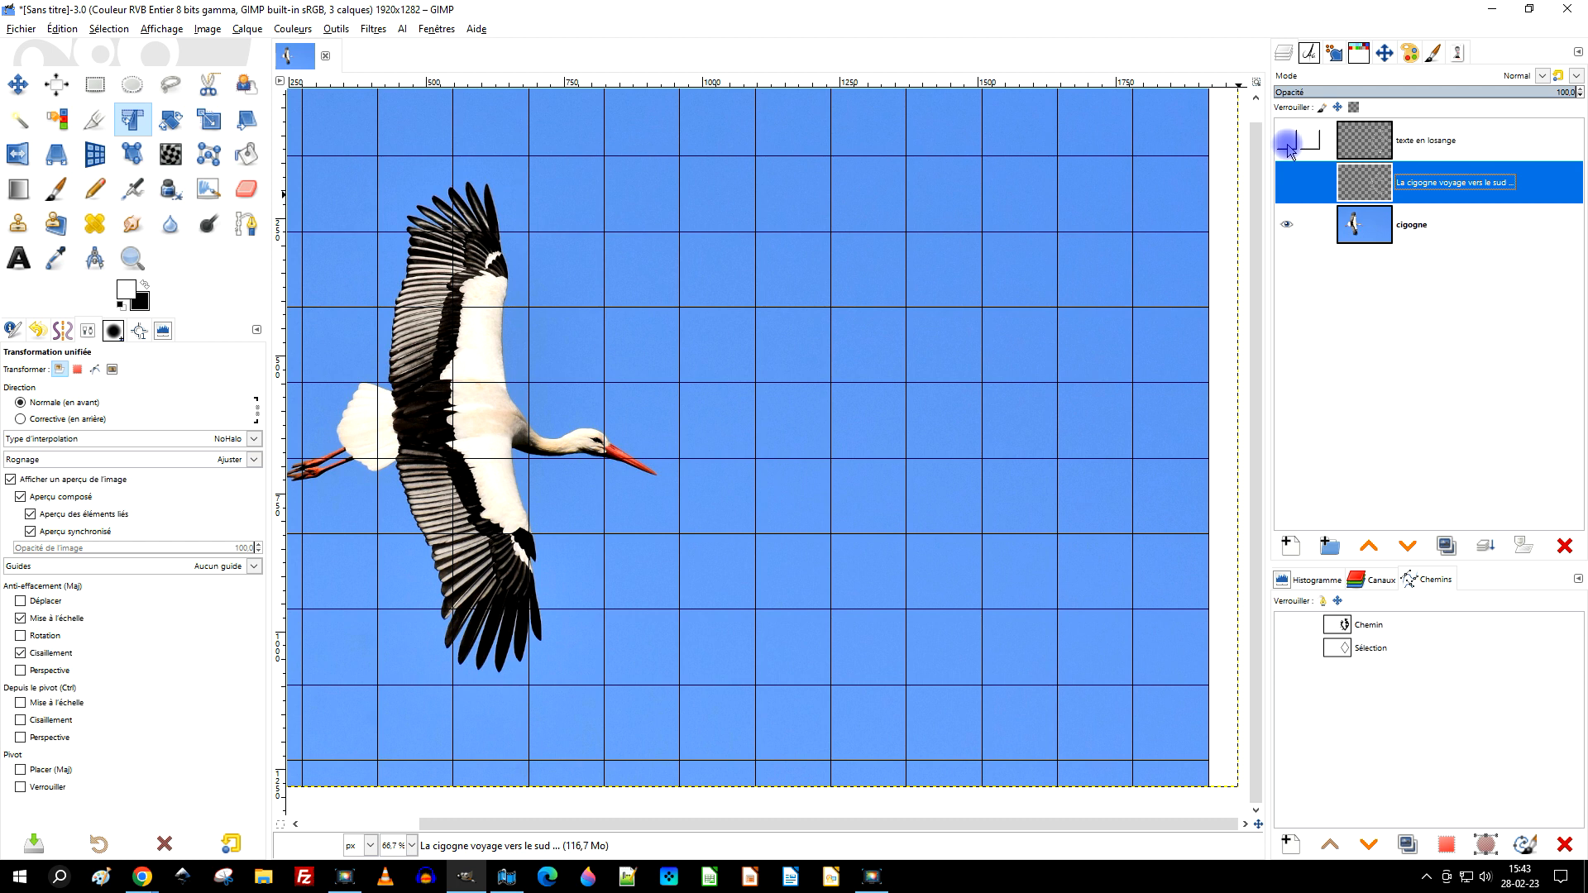
{"action": "left_click", "coordinate": [1287, 142]}
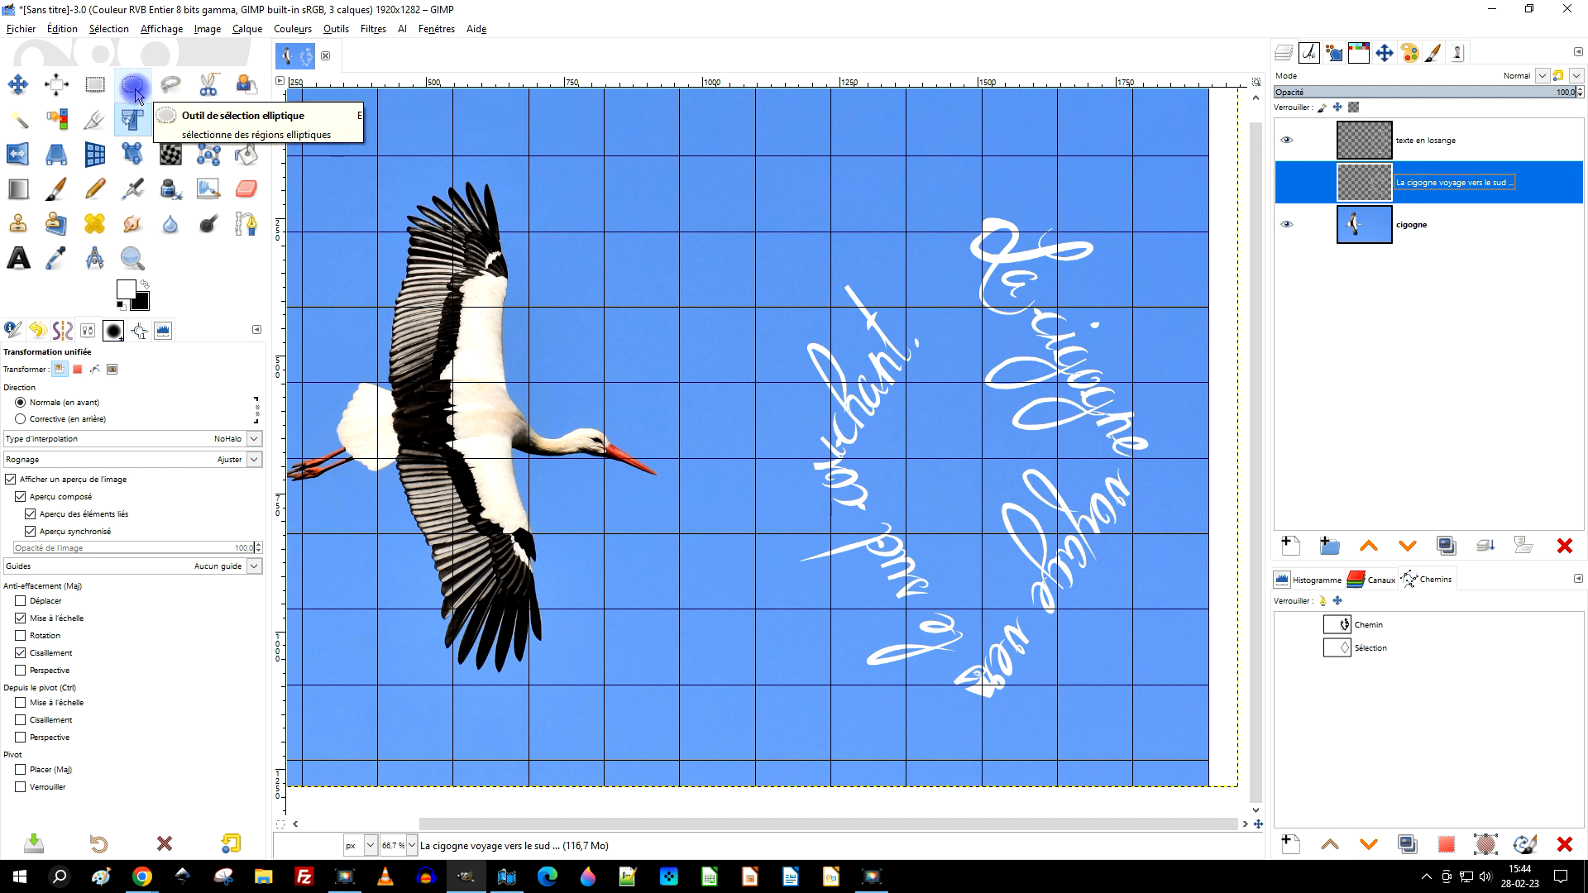
Switch to the Ellipse Select tool without a fixed aspect ratio
{"action": "left_click", "coordinate": [134, 88]}
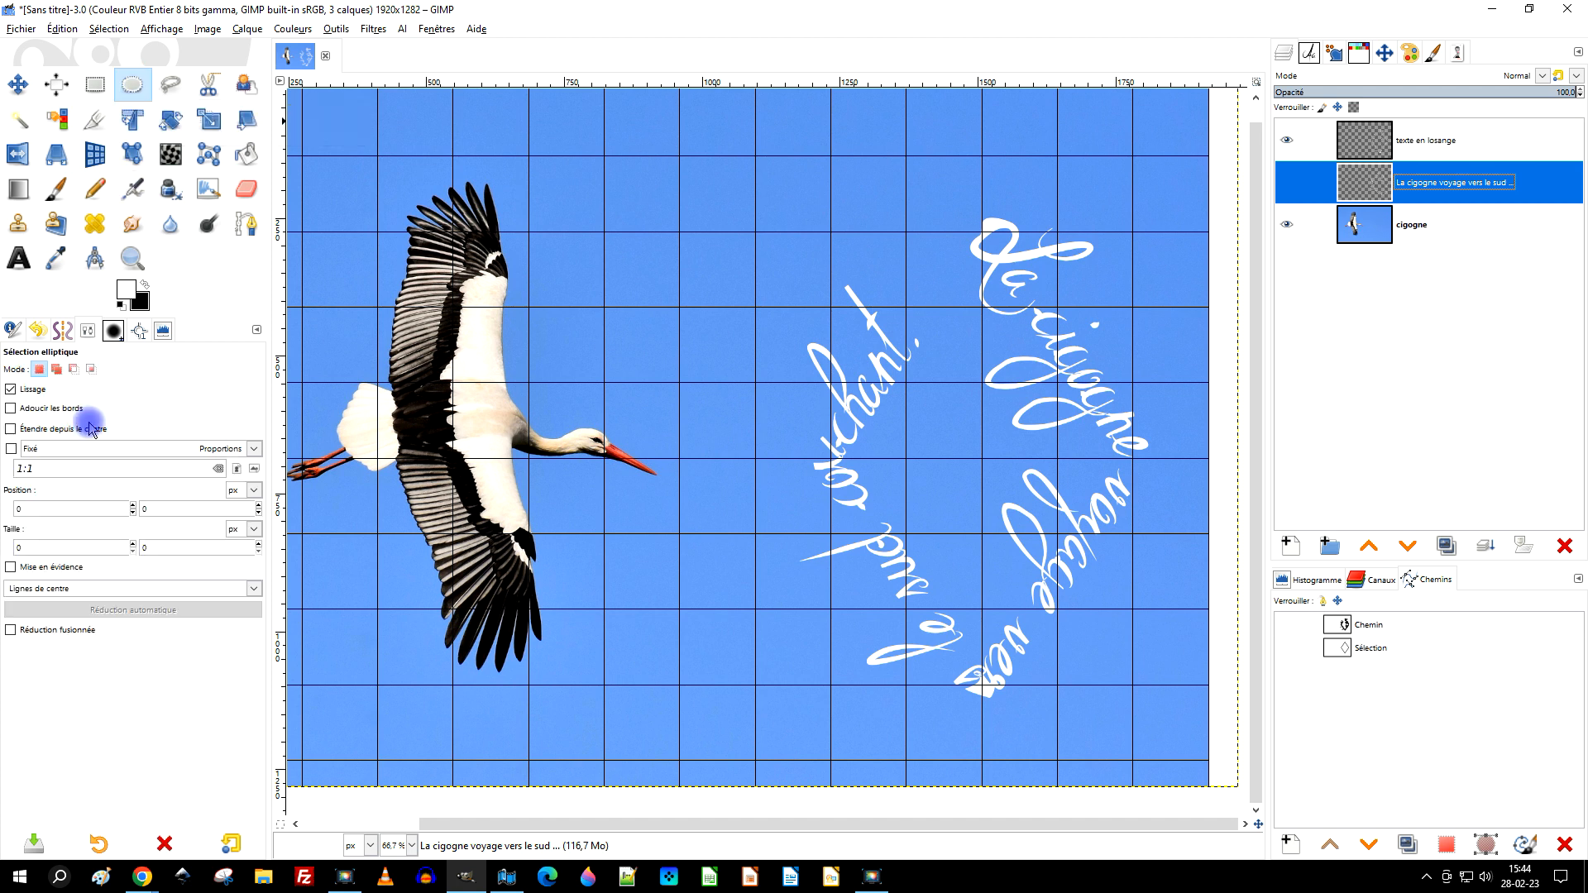
{"action": "left_click", "coordinate": [10, 449]}
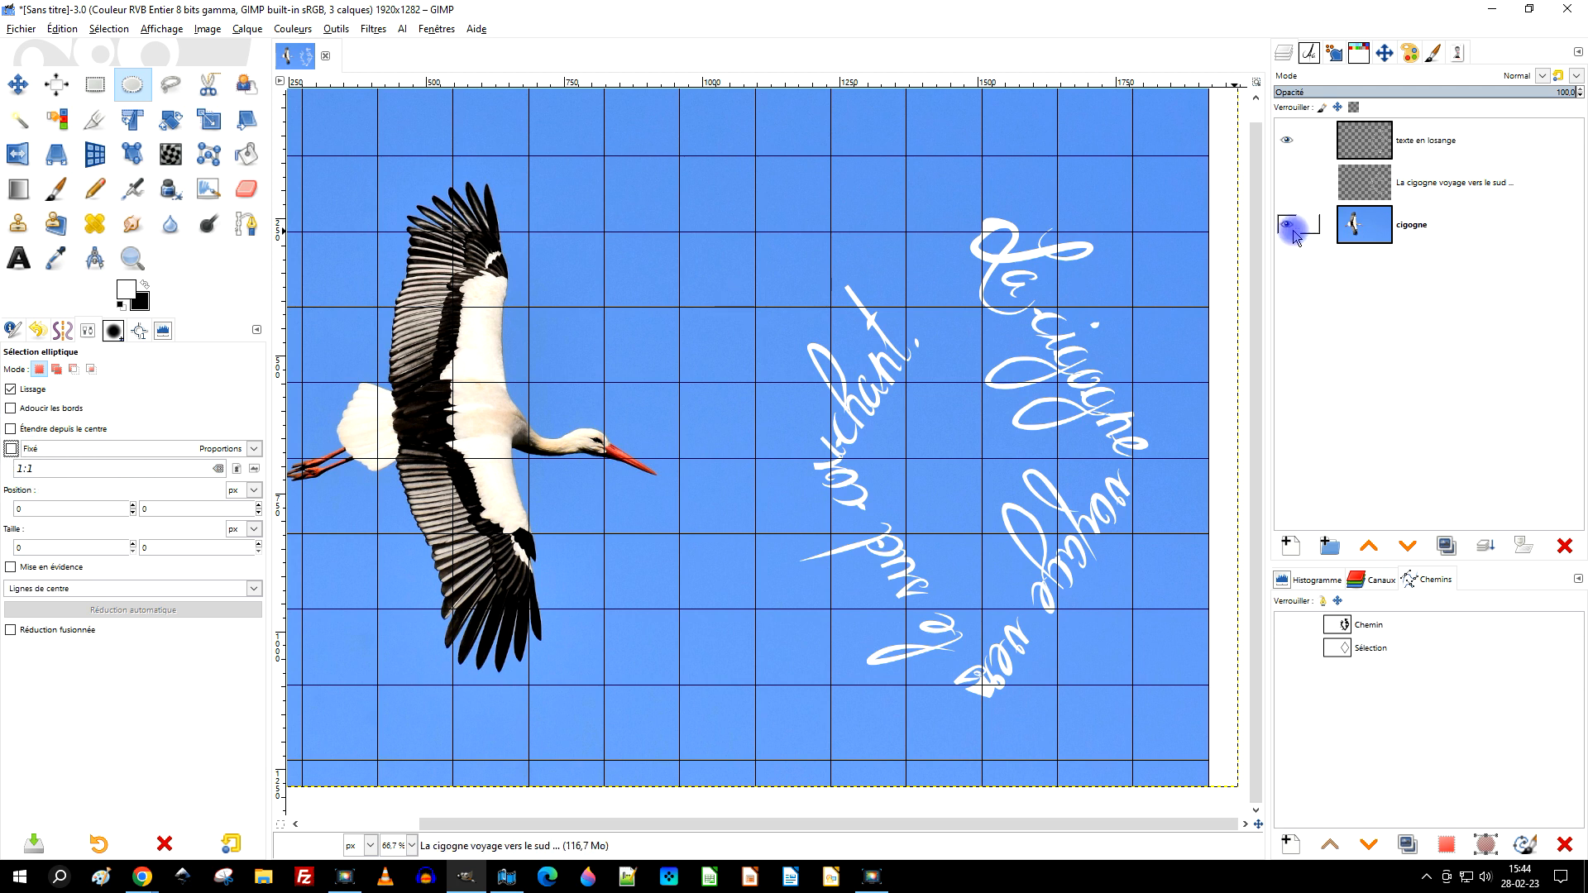
Compare the two diamond text layers by alternating their visibility, leaving "La cigogne voyage vers le sud" shown and "texte en losange" hidden
{"action": "left_click", "coordinate": [1296, 182]}
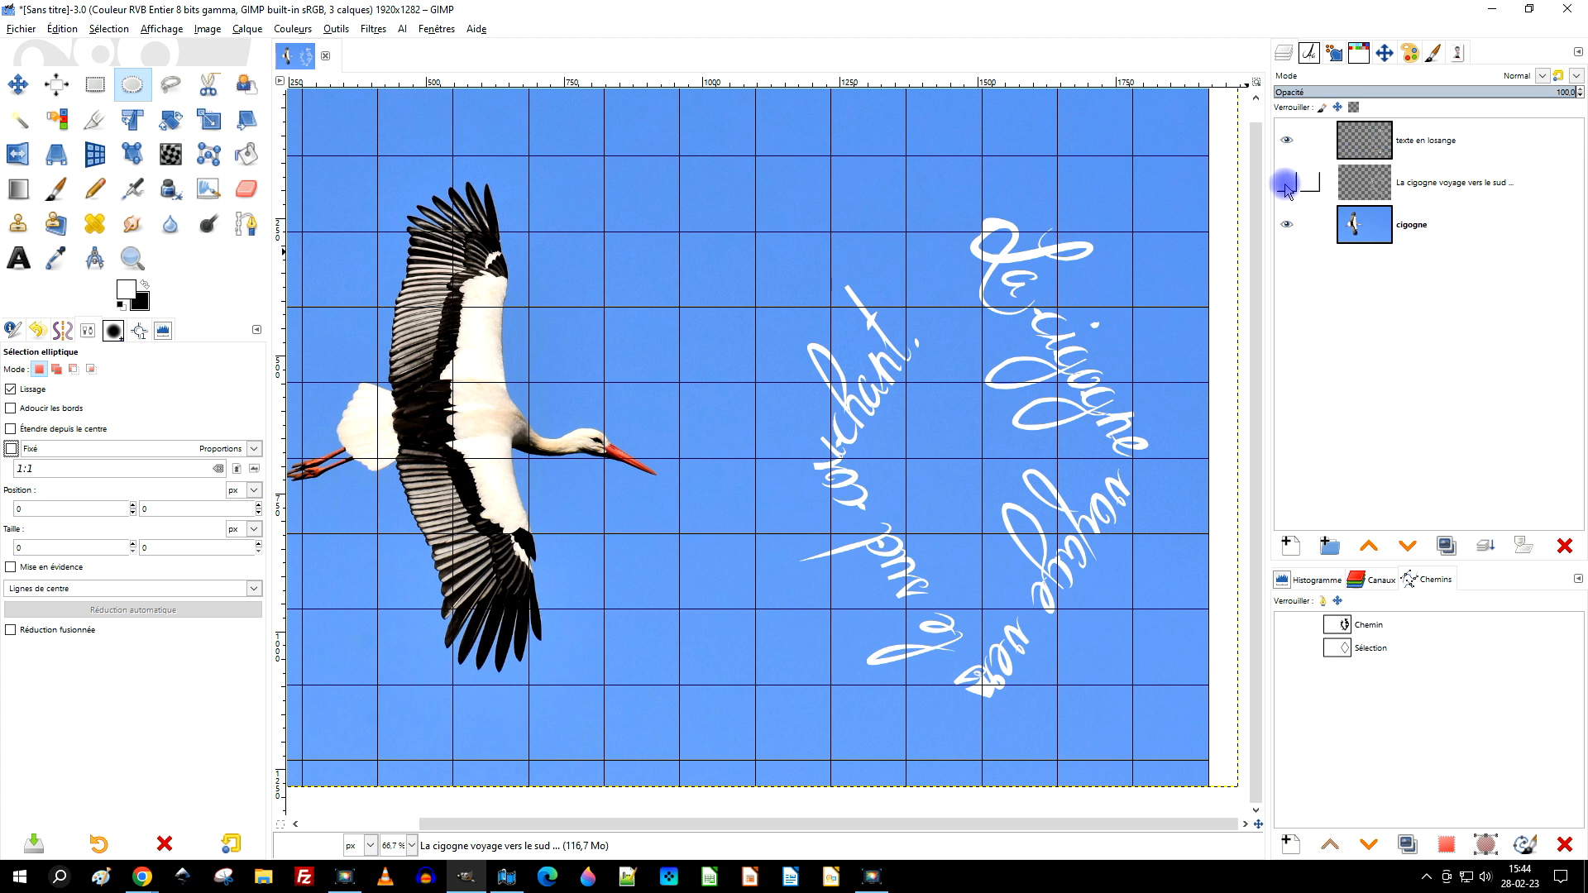
{"action": "left_click", "coordinate": [1286, 184]}
{"action": "left_click", "coordinate": [1286, 183]}
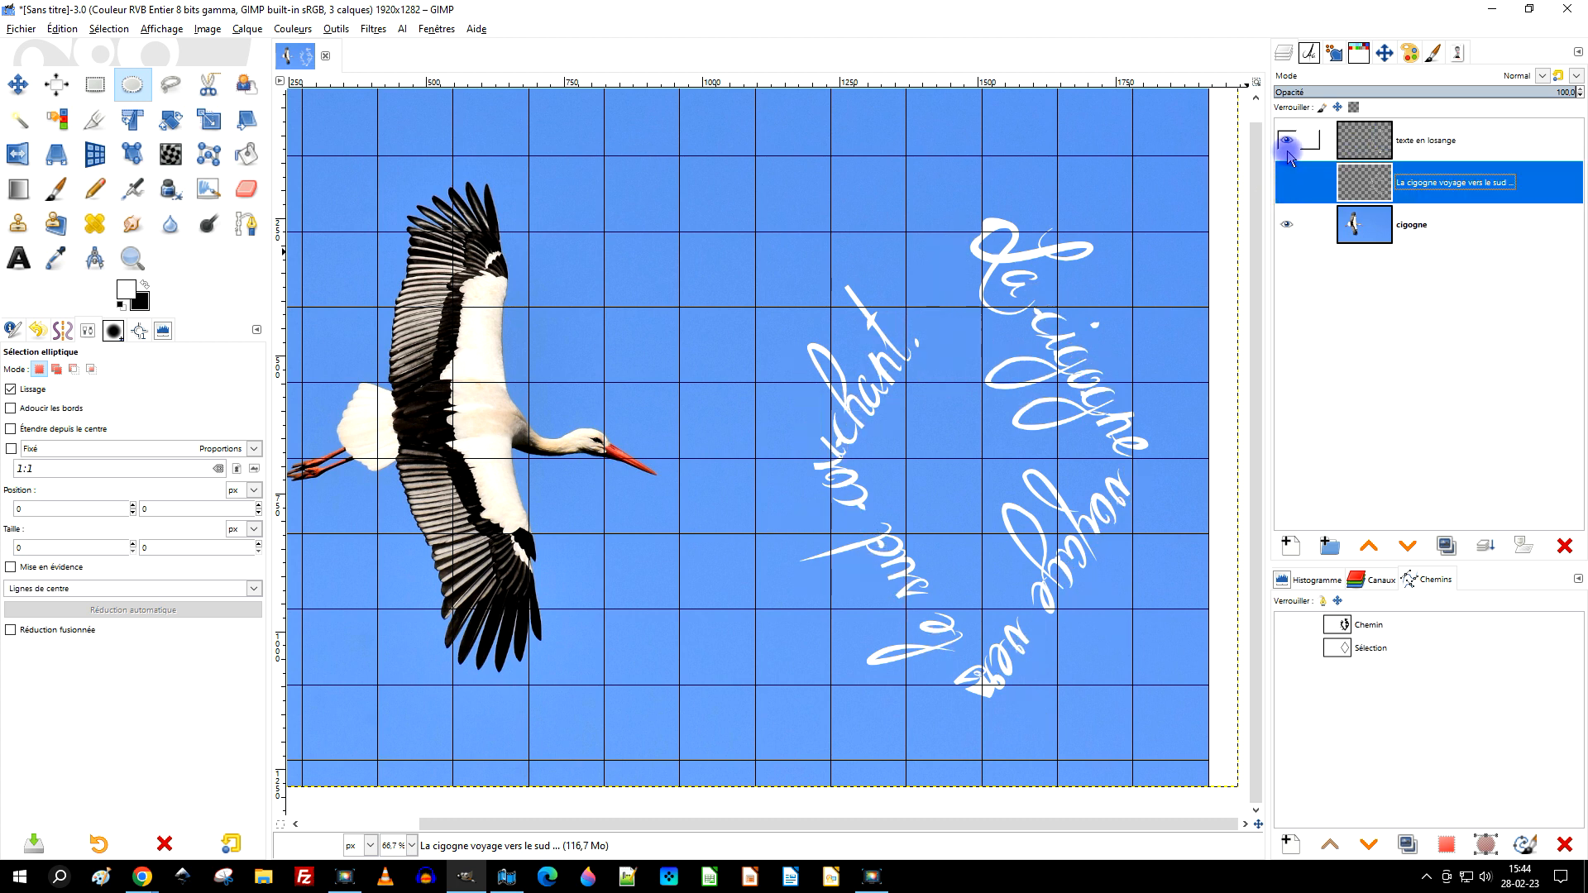
{"action": "left_click", "coordinate": [1287, 142]}
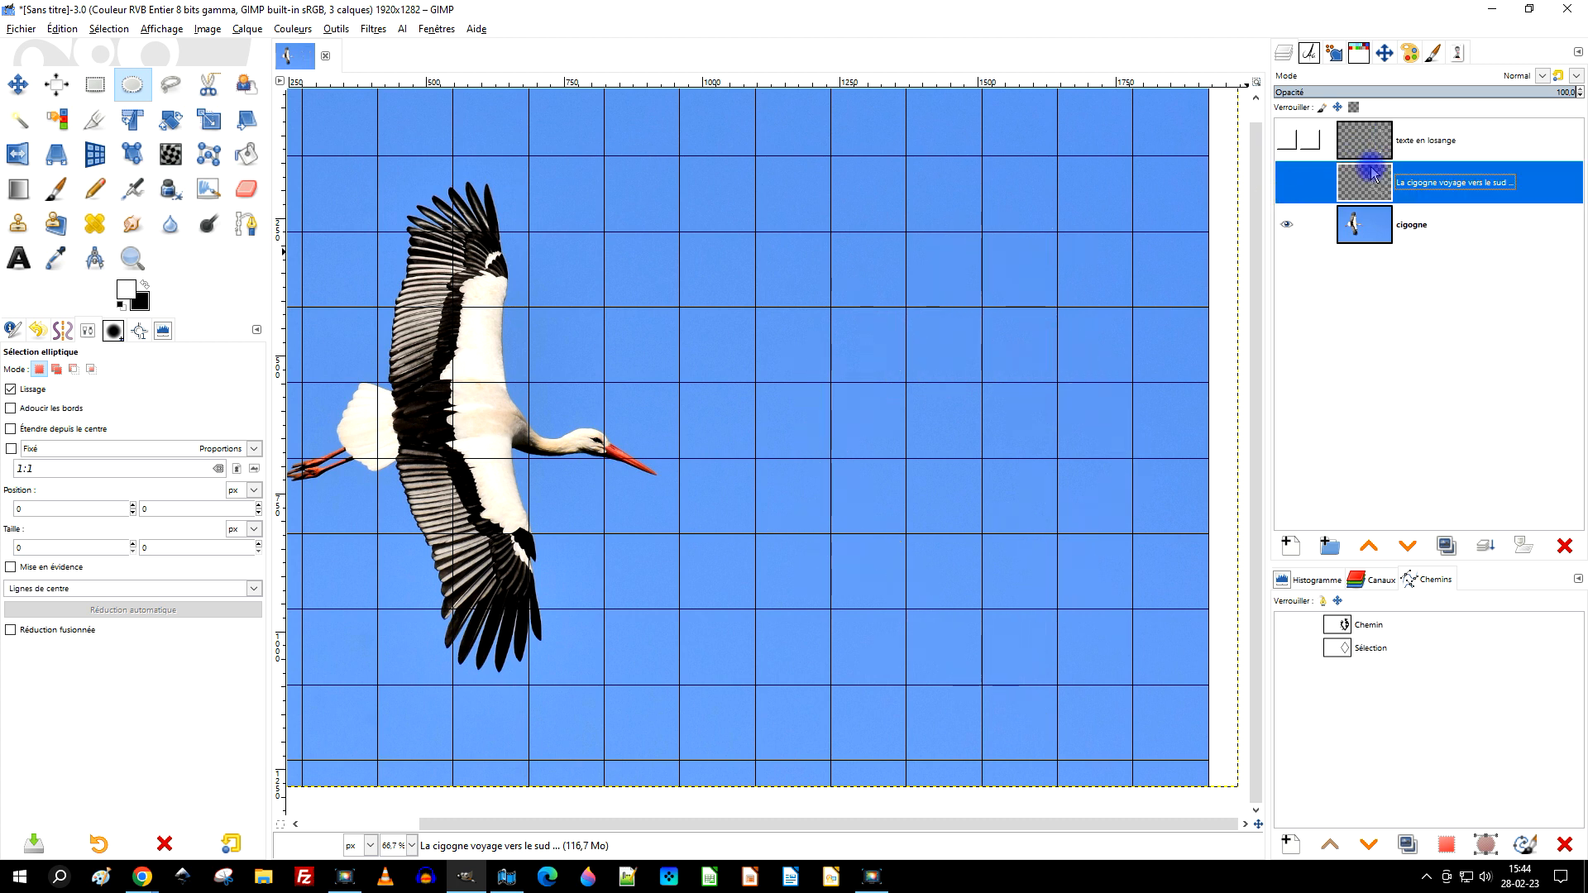
{"action": "left_click", "coordinate": [1285, 184]}
{"action": "left_click", "coordinate": [1287, 141]}
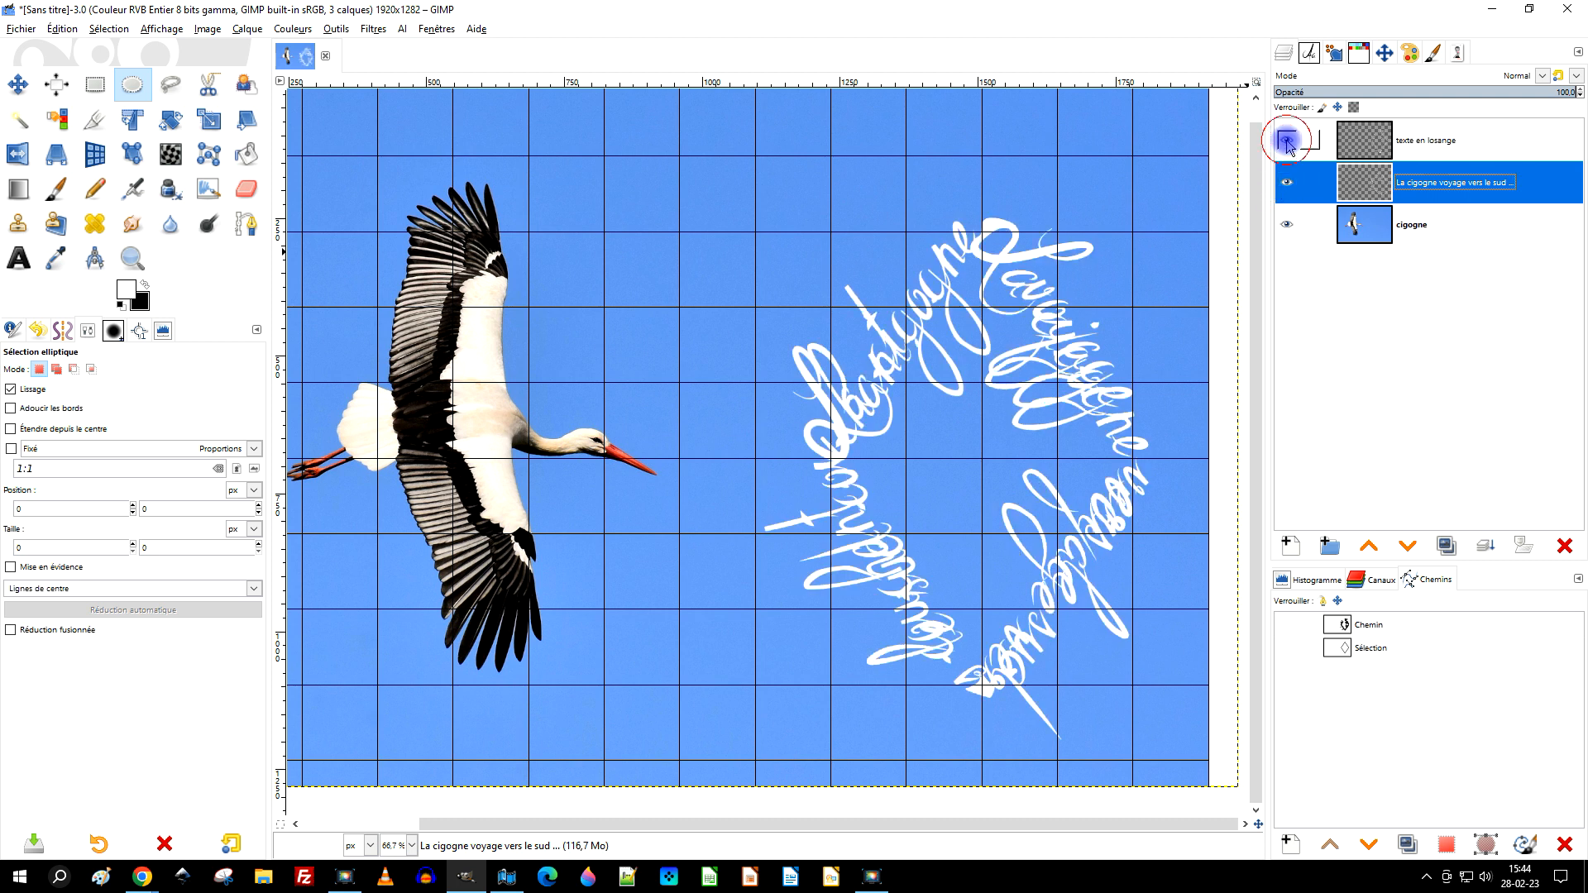
{"action": "left_click", "coordinate": [1287, 142]}
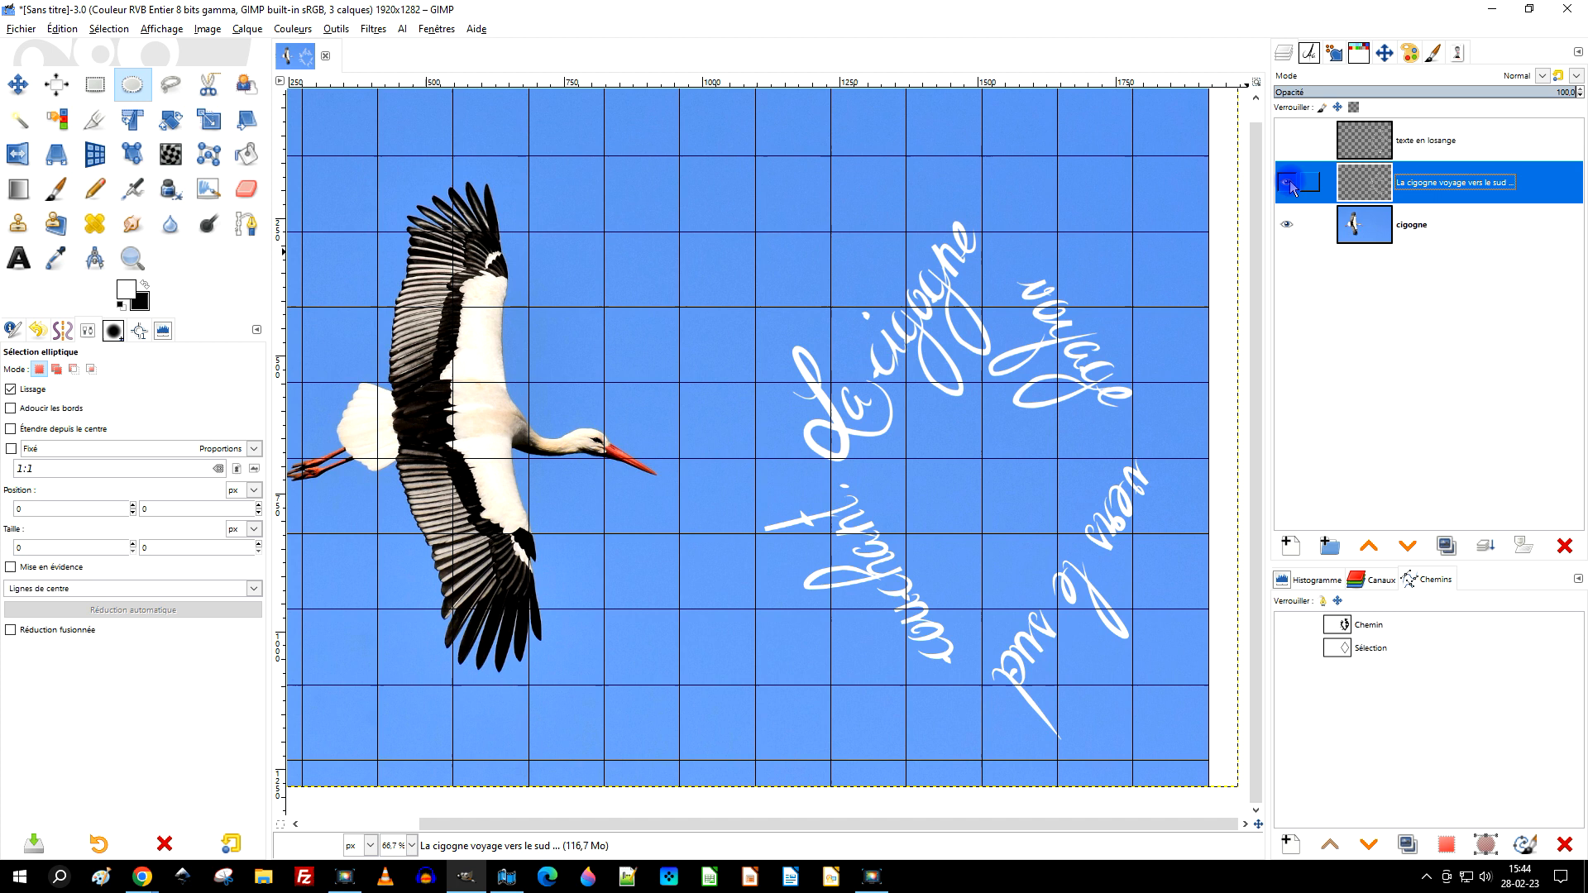
{"action": "left_click", "coordinate": [1287, 181]}
{"action": "left_click", "coordinate": [1287, 142]}
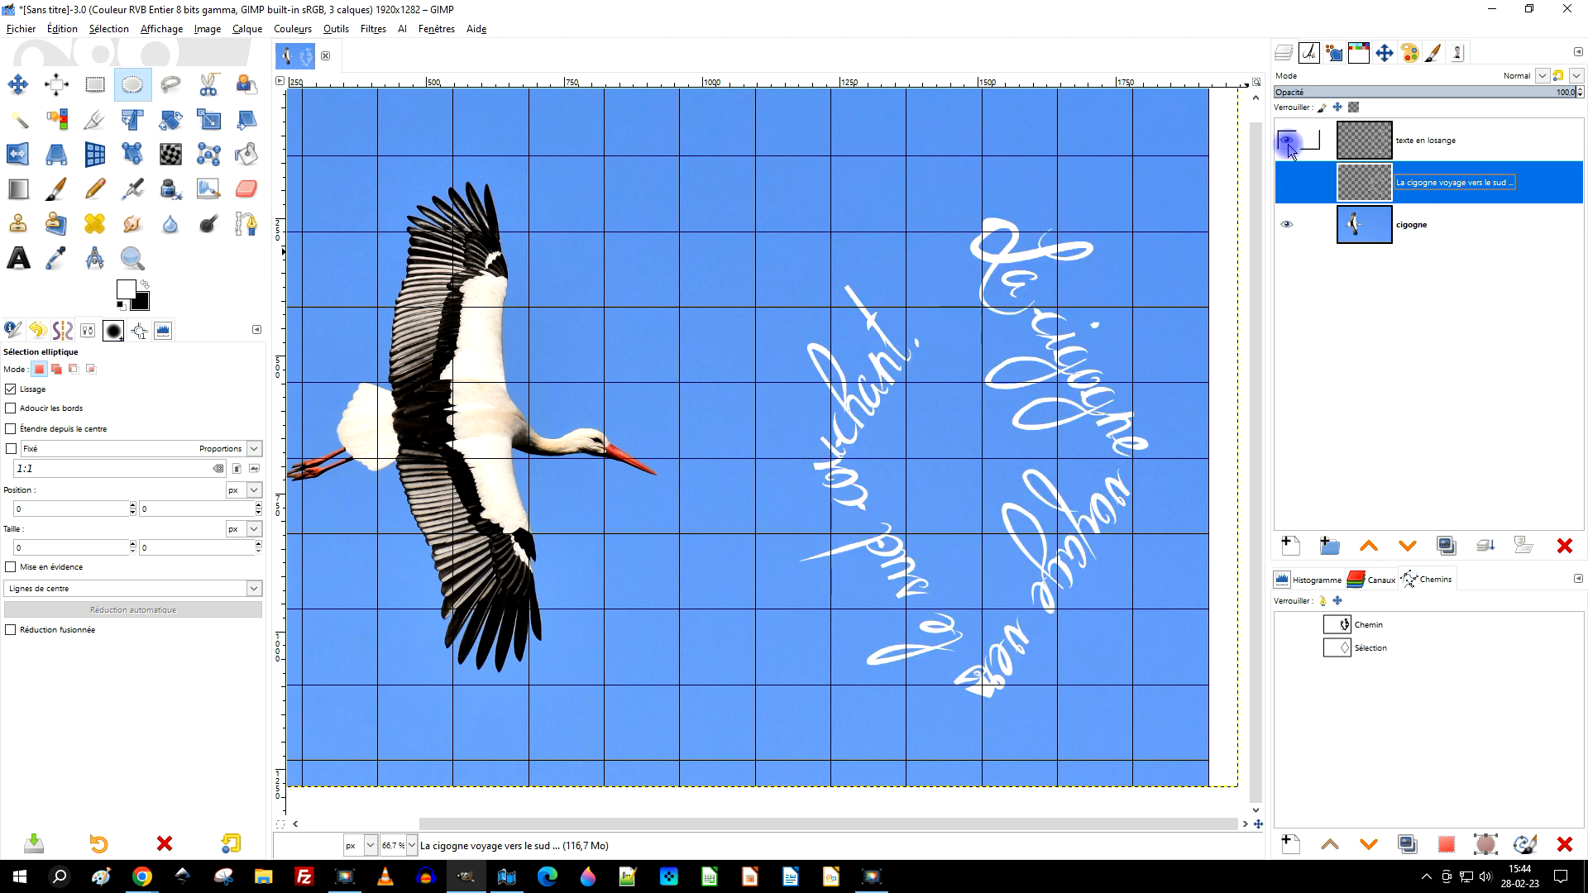
{"action": "left_click", "coordinate": [1287, 142]}
{"action": "left_click", "coordinate": [1287, 182]}
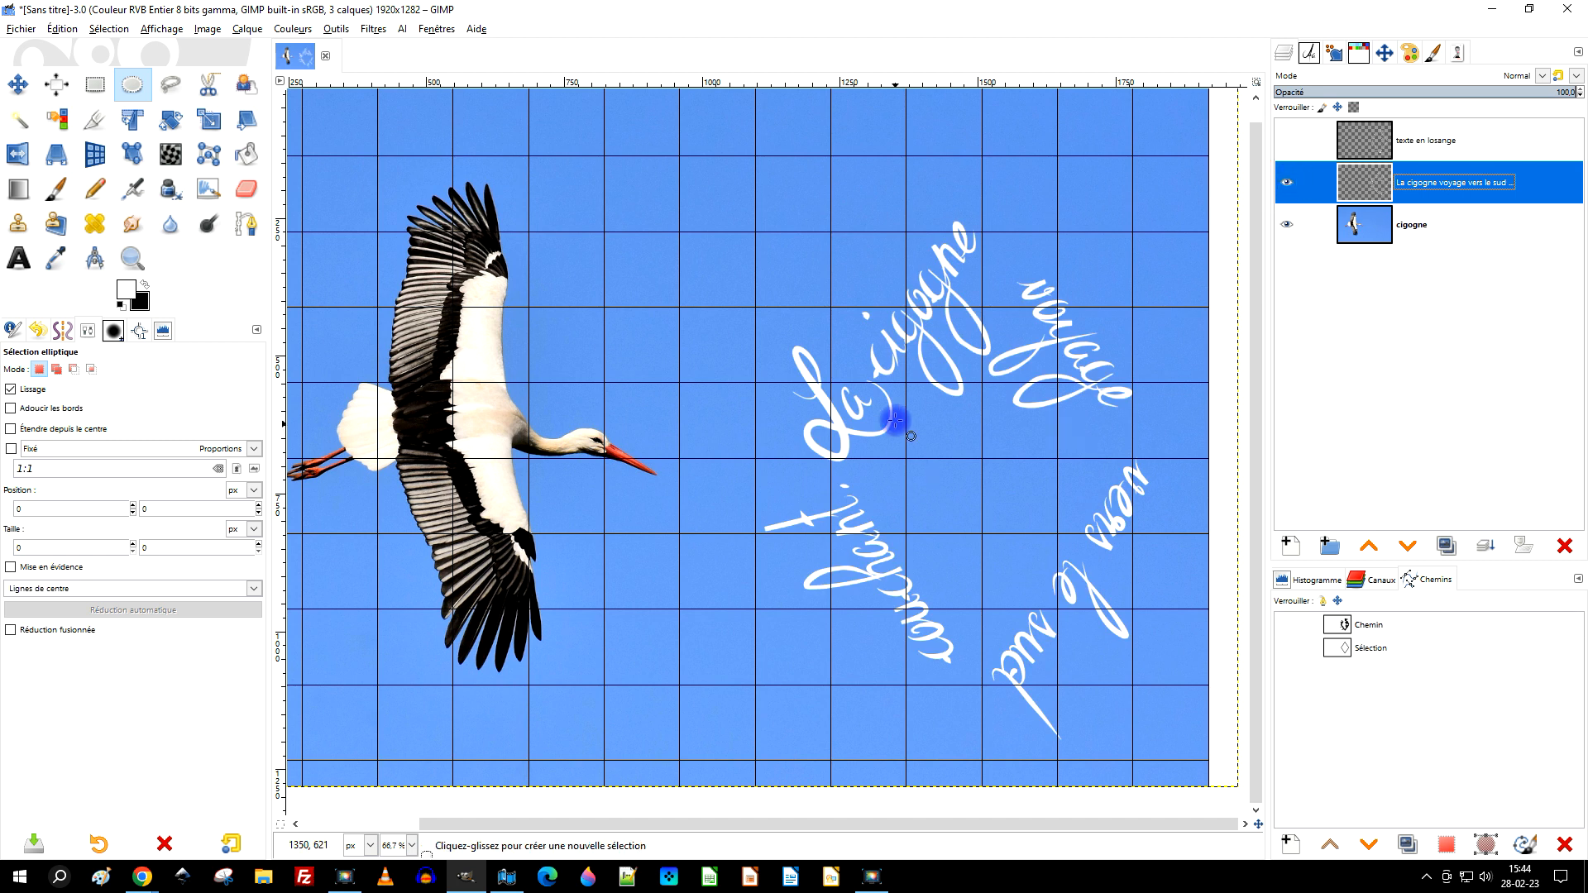
Turn off the grid display over the image
{"action": "scroll", "coordinate": [897, 409], "scroll_direction": "down", "scroll_amount": 3}
{"action": "scroll", "coordinate": [902, 402], "scroll_direction": "up", "scroll_amount": 2}
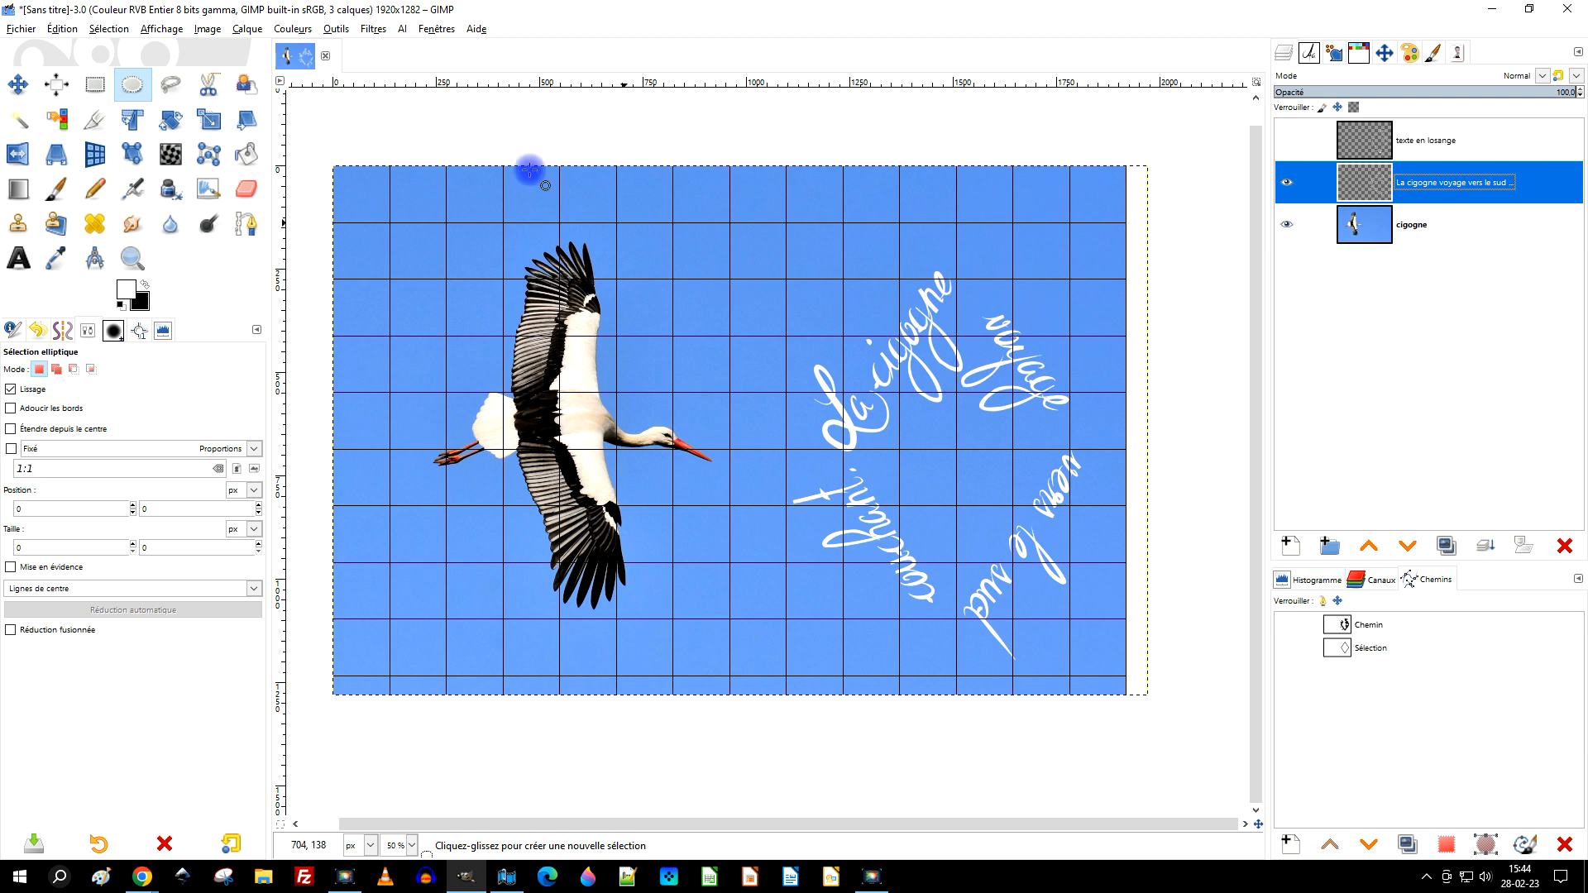
{"action": "left_click", "coordinate": [162, 29]}
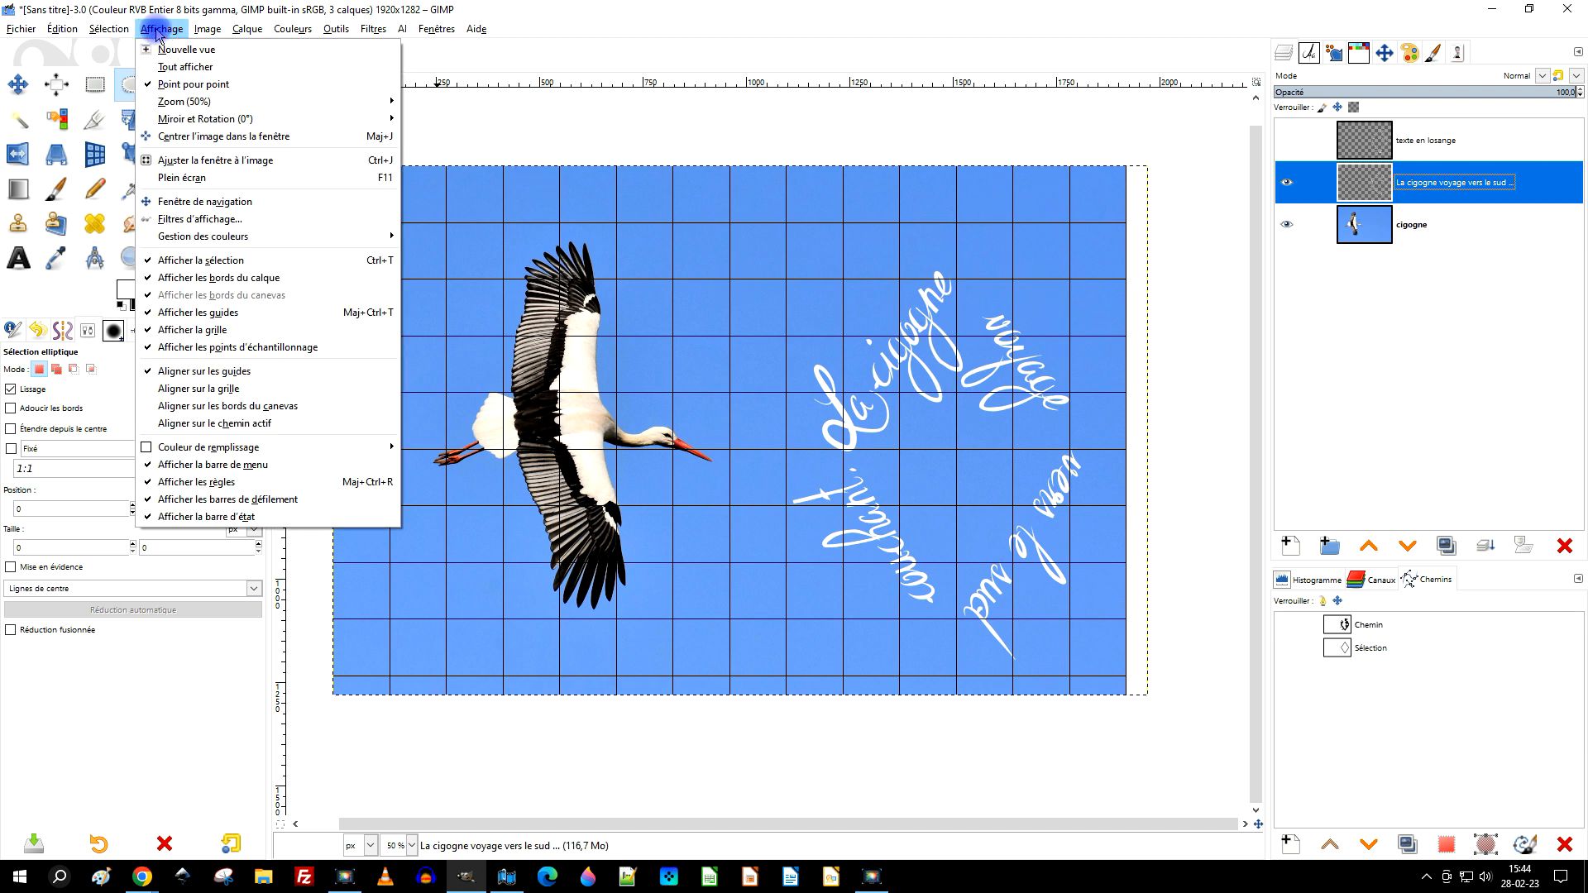
{"action": "left_click", "coordinate": [212, 316]}
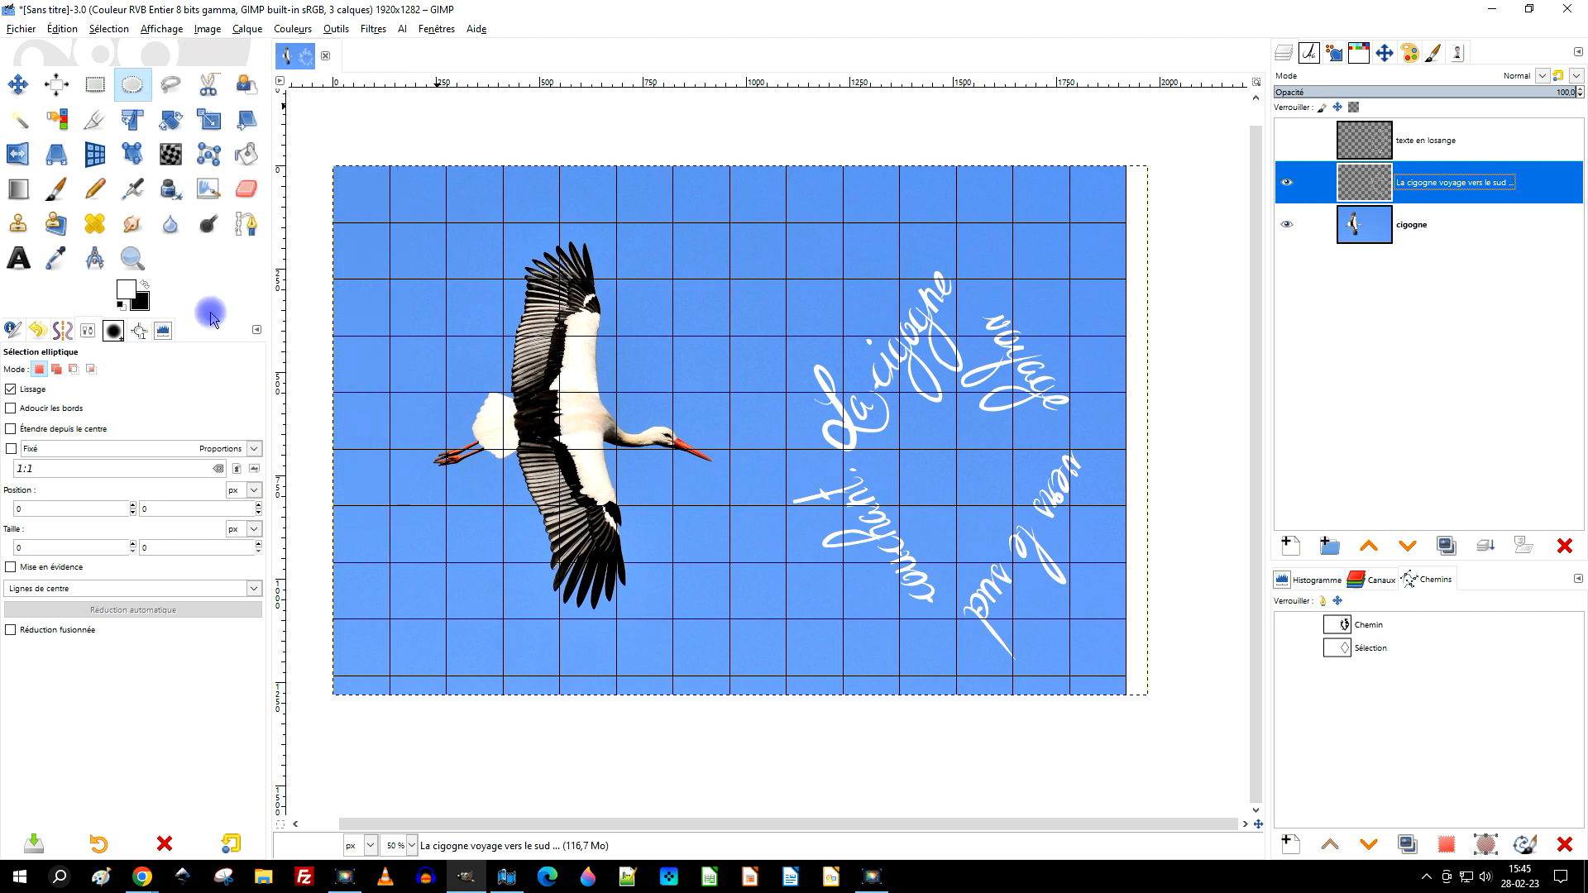
{"action": "left_click", "coordinate": [162, 29]}
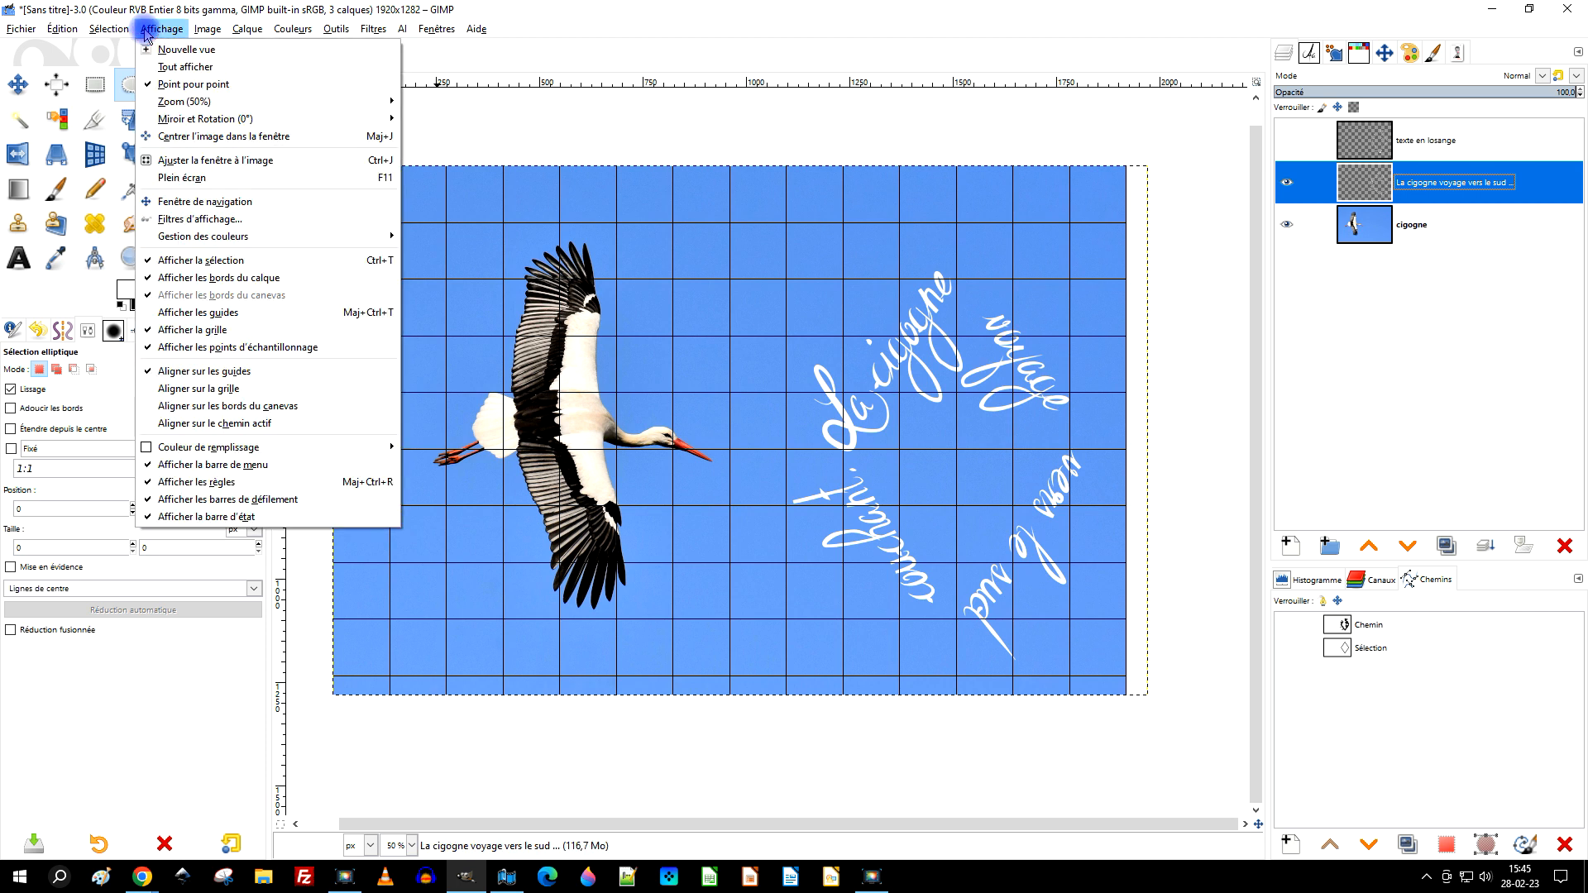
{"action": "left_click", "coordinate": [218, 330]}
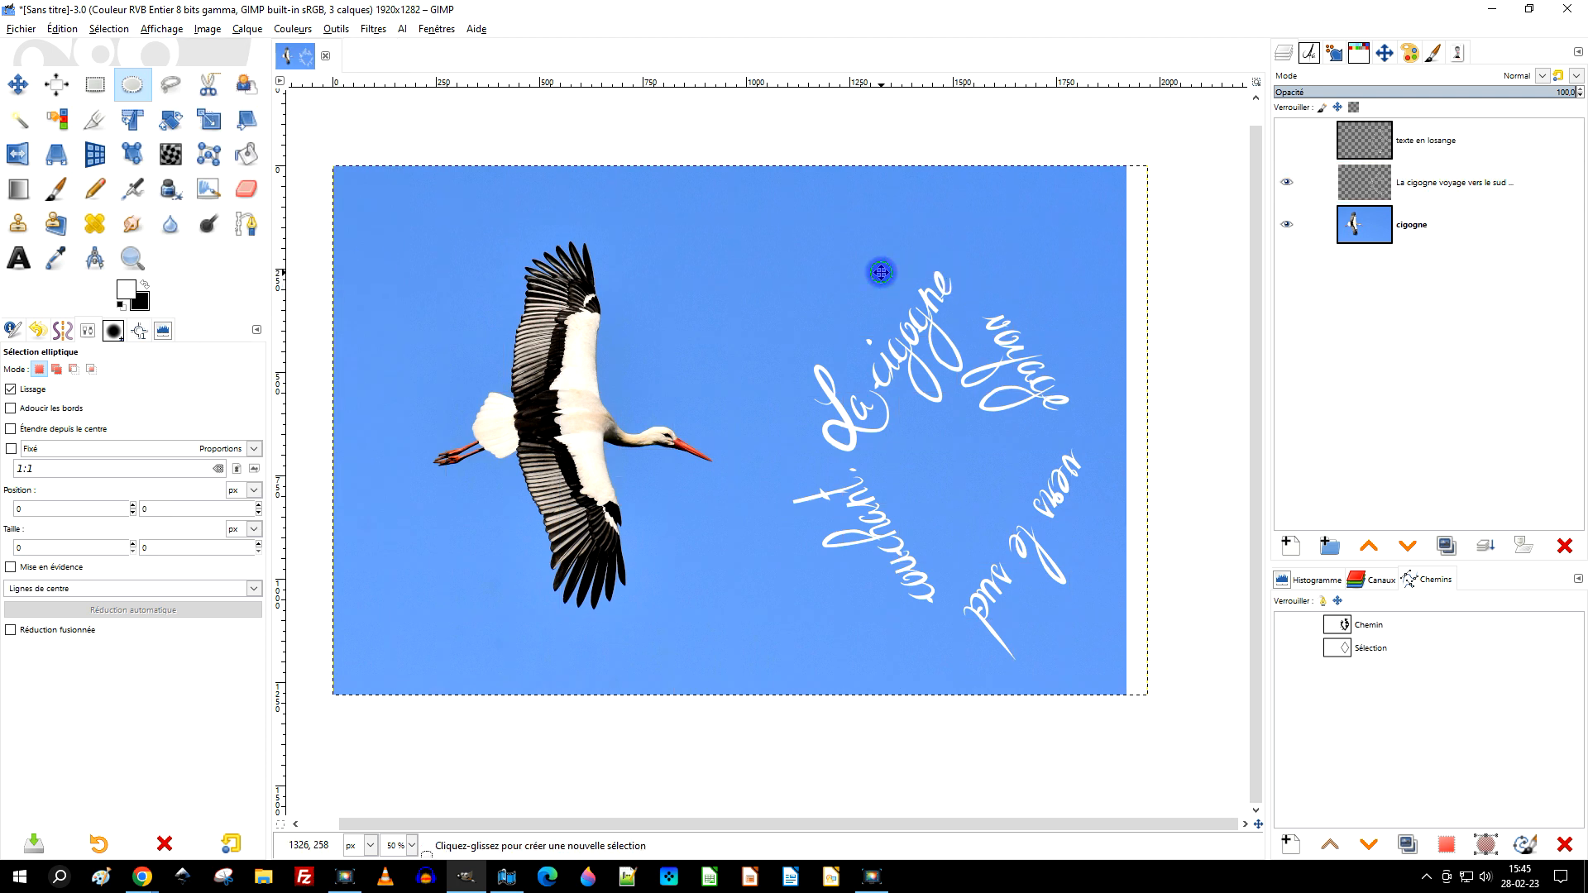
Fit the "La cigogne voyage vers le sud" layer to the image size
{"action": "scroll", "coordinate": [911, 269], "scroll_direction": "left", "scroll_amount": 2}
{"action": "right_click", "coordinate": [1377, 180]}
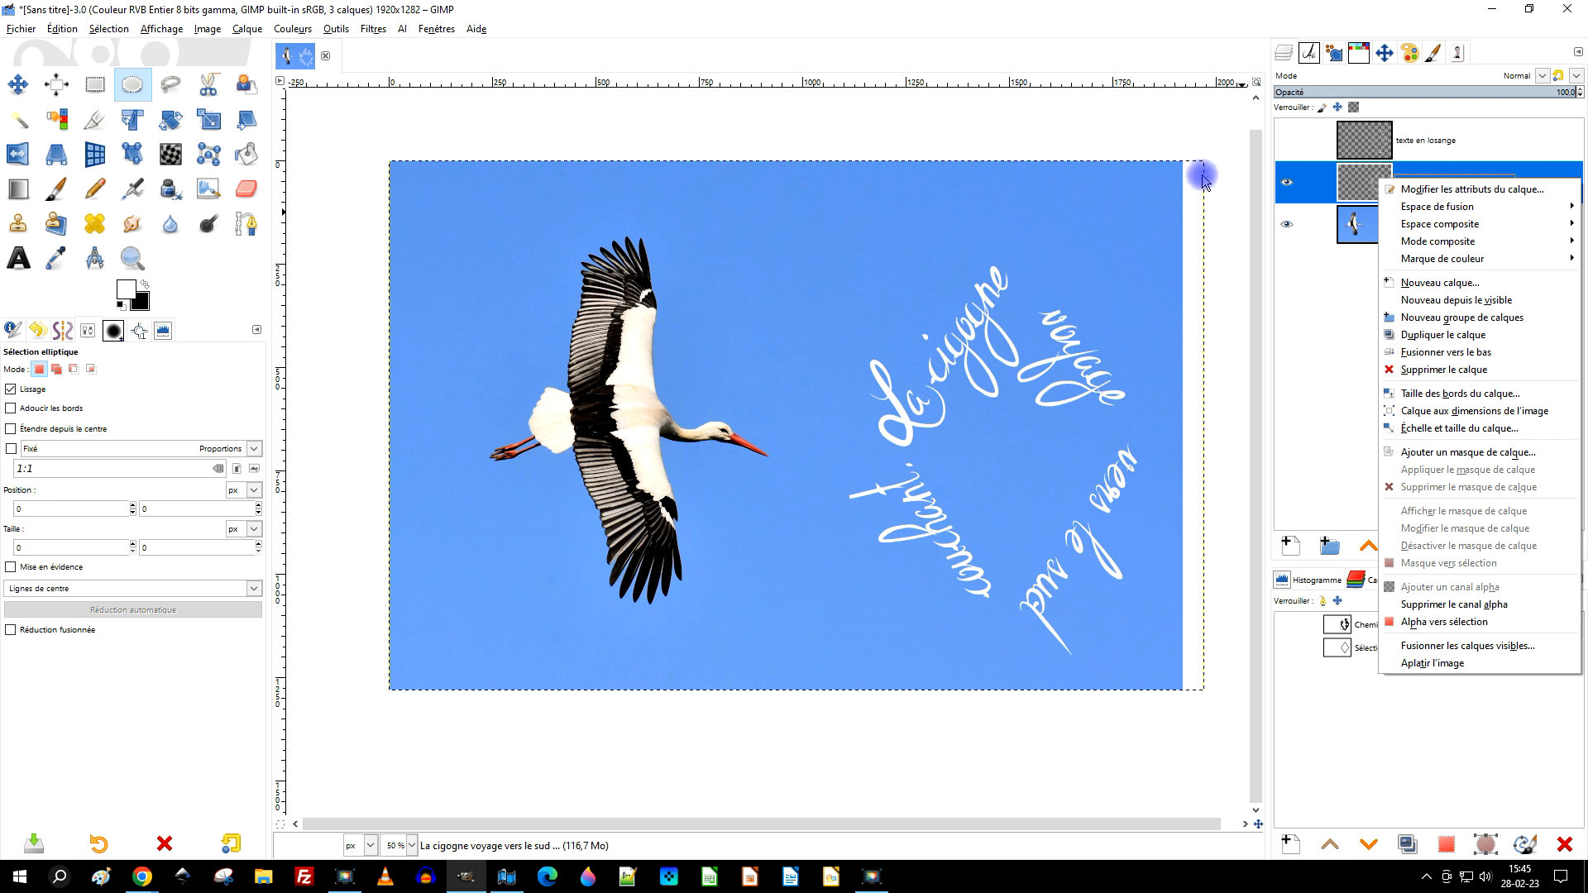
{"action": "left_click", "coordinate": [1477, 414]}
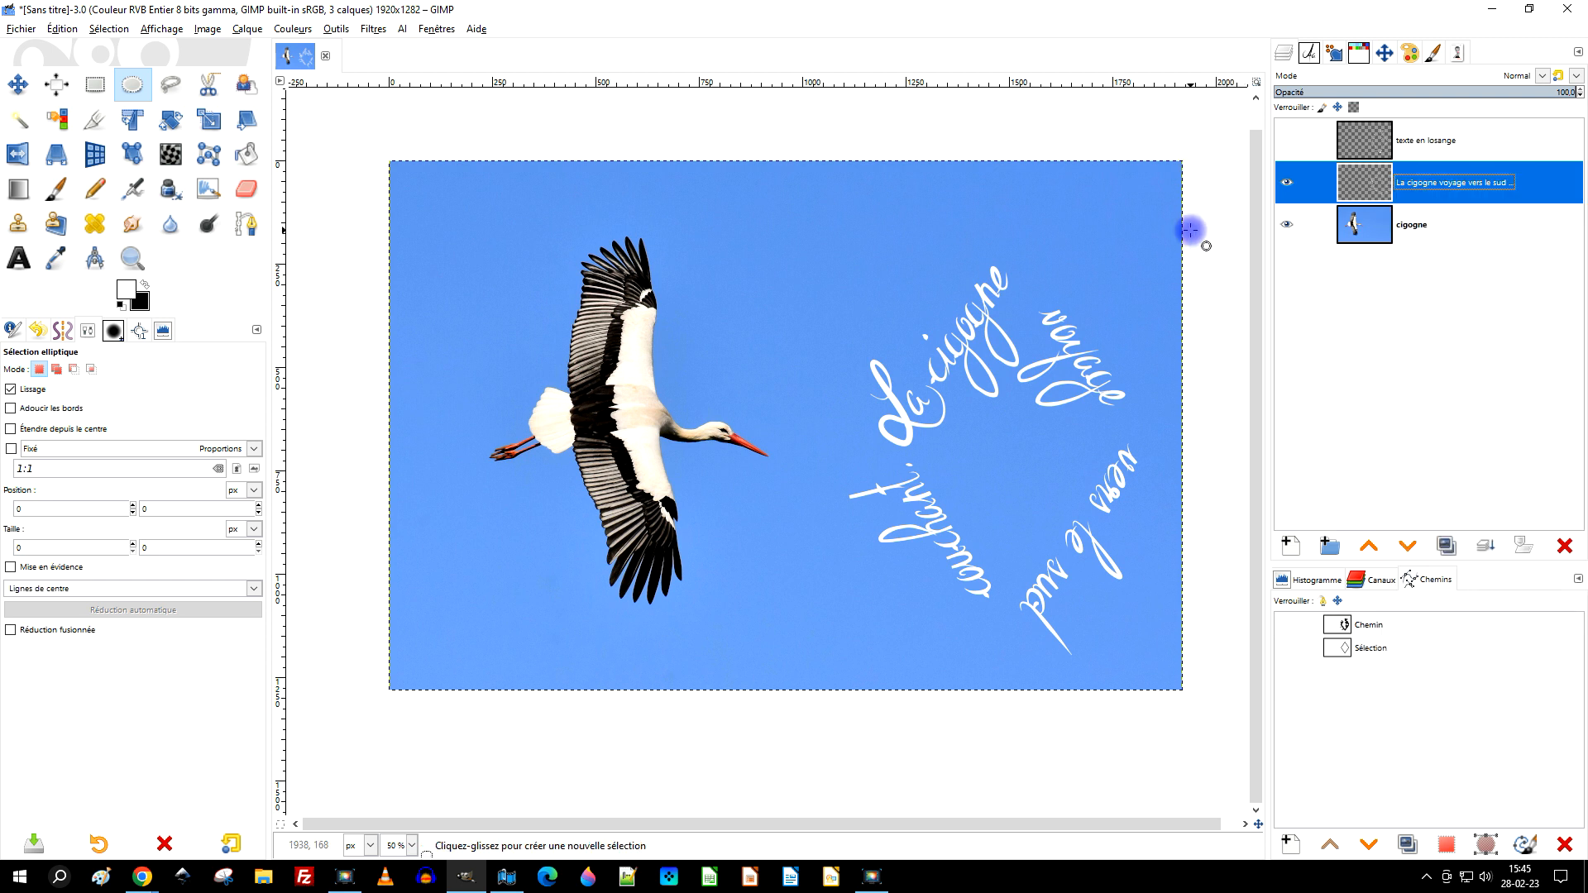